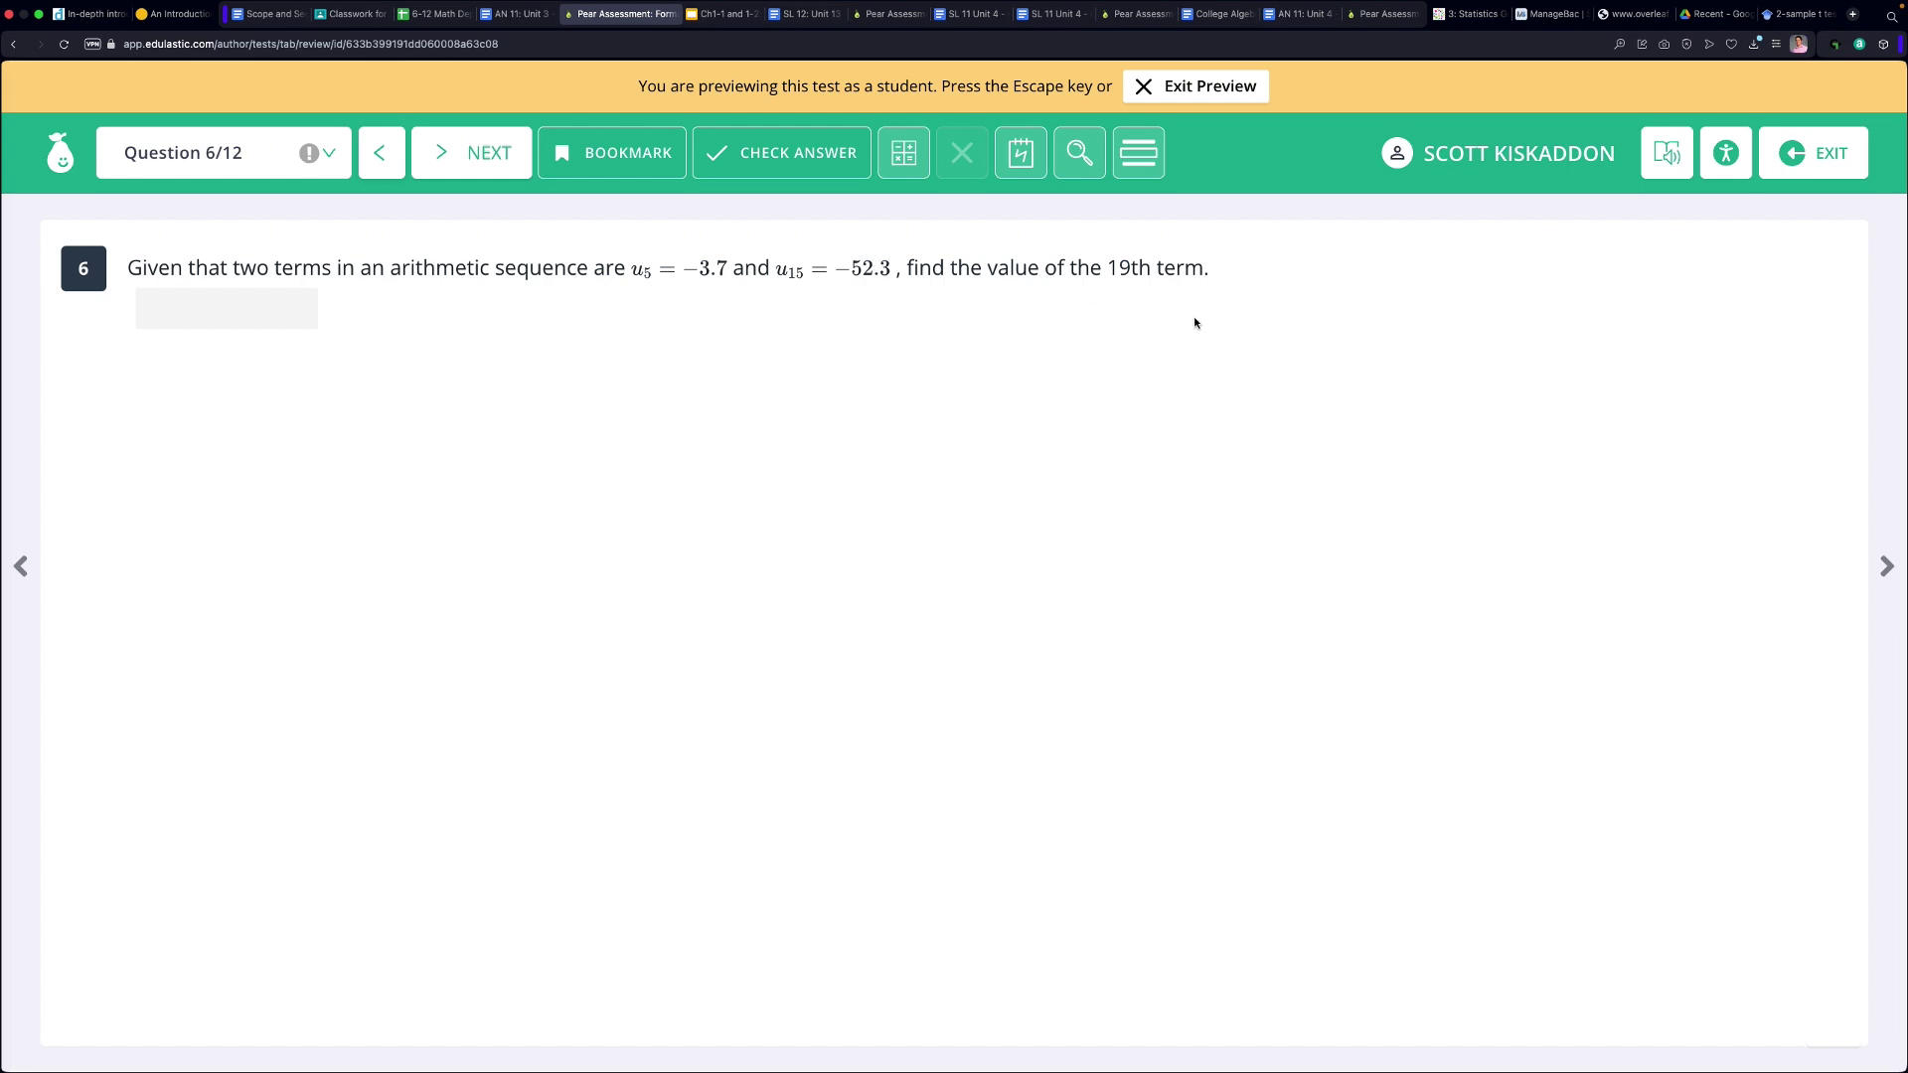
Open the scratchpad's math equation editor for question 6, move it clear of the question text, and switch it to LaTeX input.
left_click(1021, 154)
left_click(484, 267)
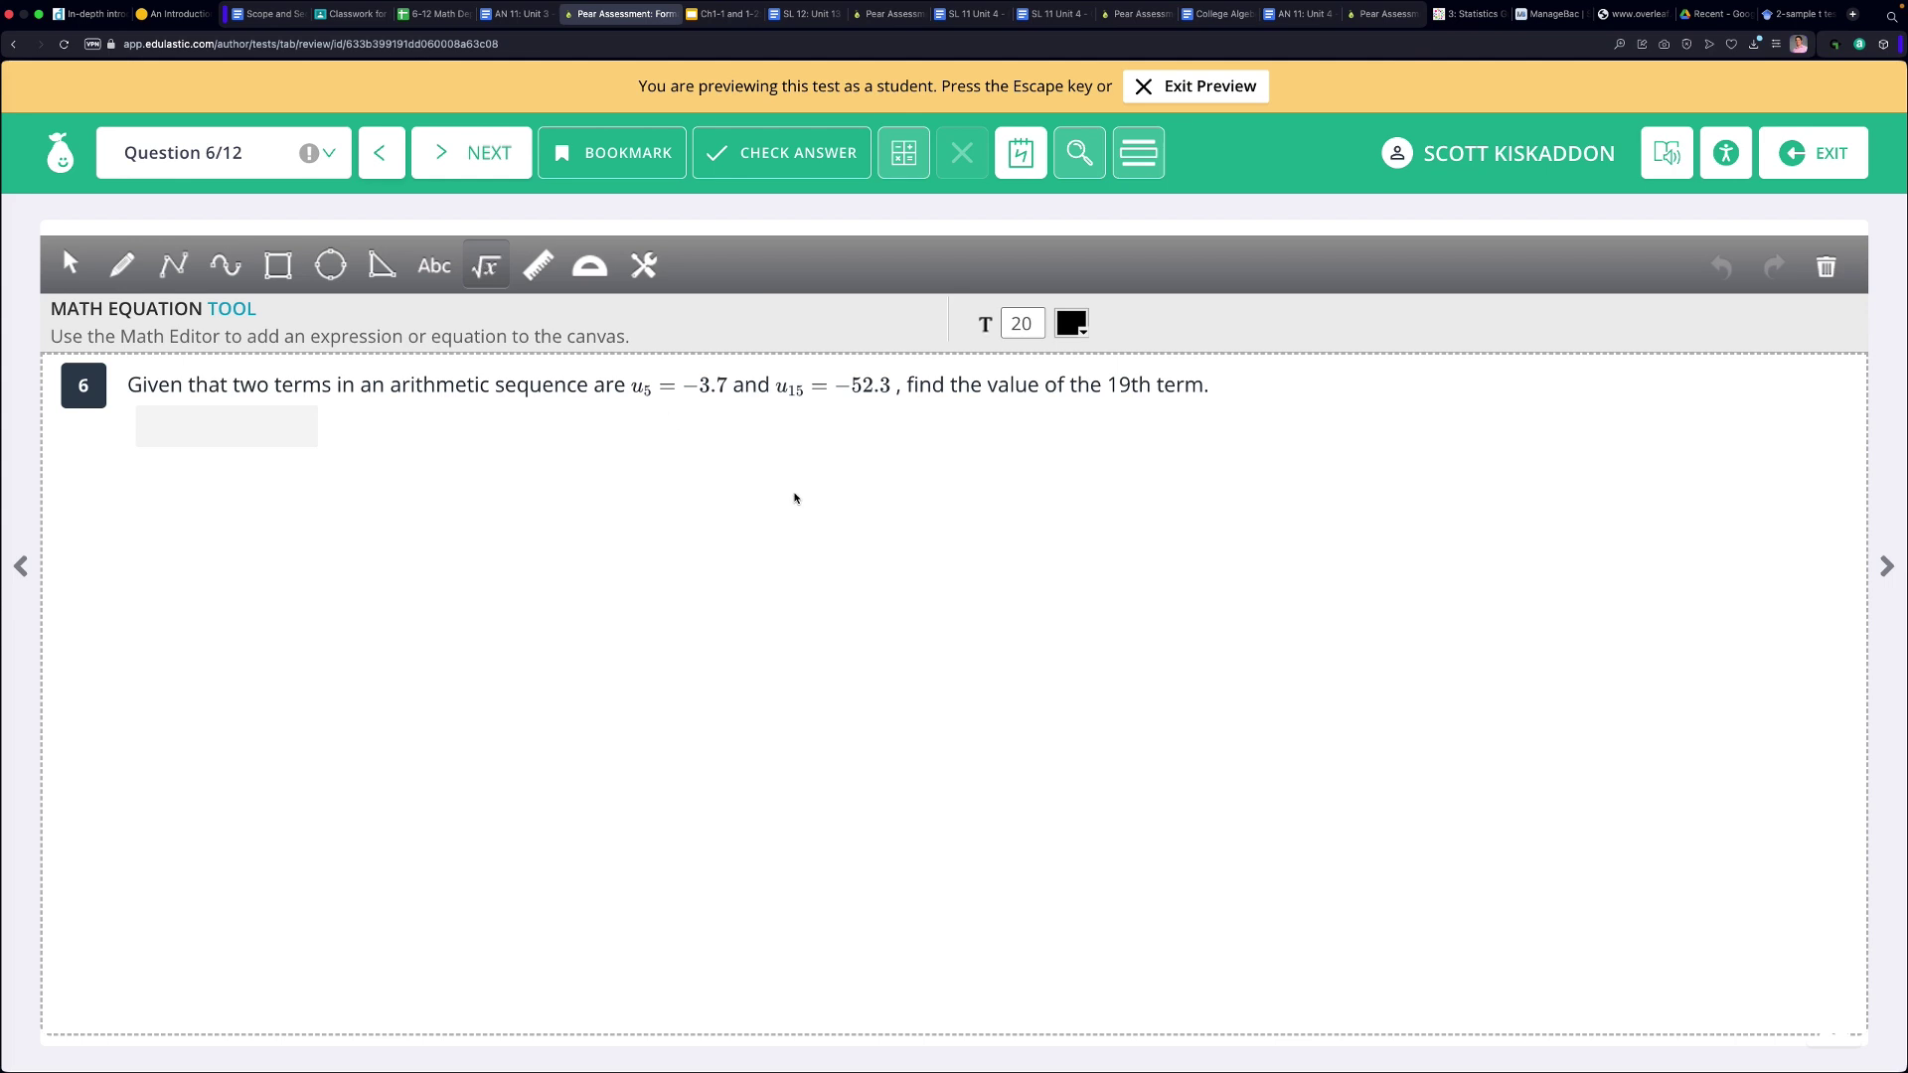
left_click(714, 516)
left_click_drag(899, 288, 1427, 311)
left_click(1337, 861)
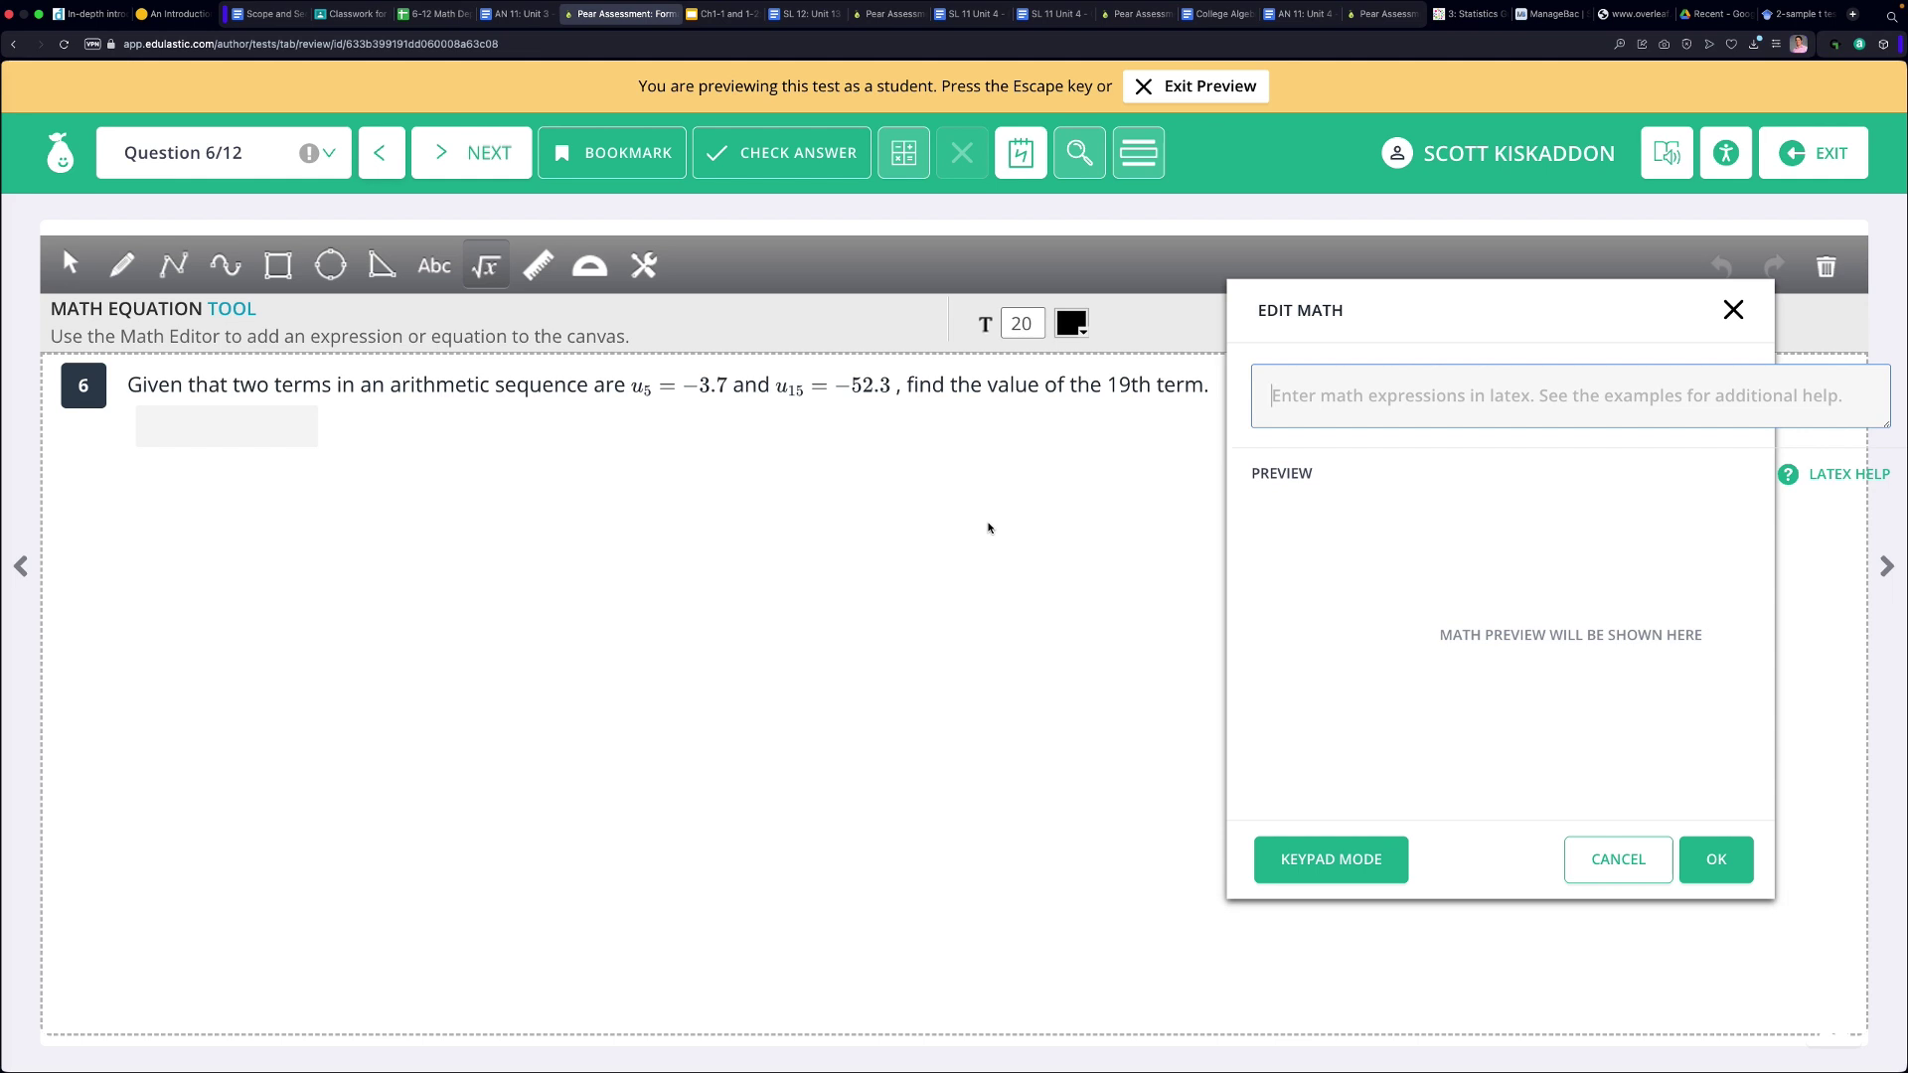
Enter the general arithmetic term formula u_n=u_1+(n-1)d as the first line, ending with a LaTeX line break.
type("u_")
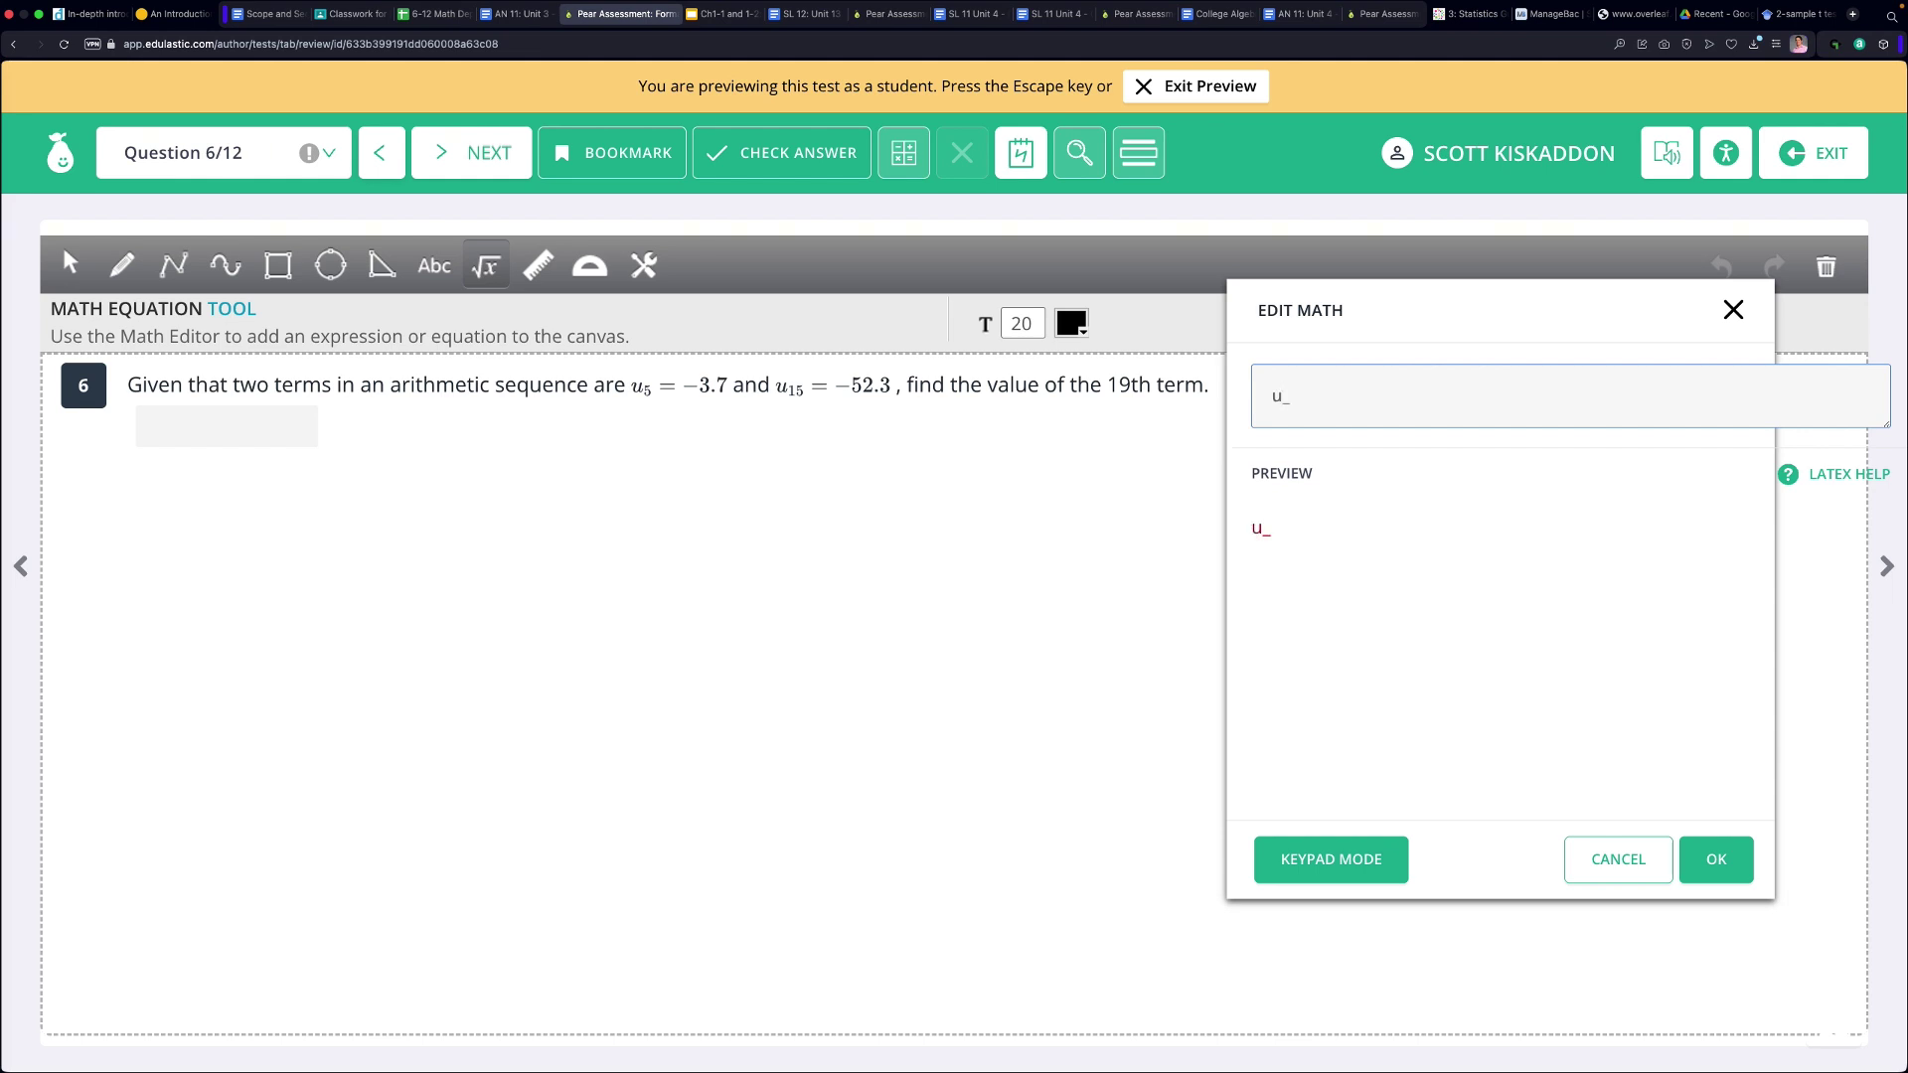
type("n")
type("=")
key("BackSpace")
type("=u_1+(n-1)d\\\\")
key("Return")
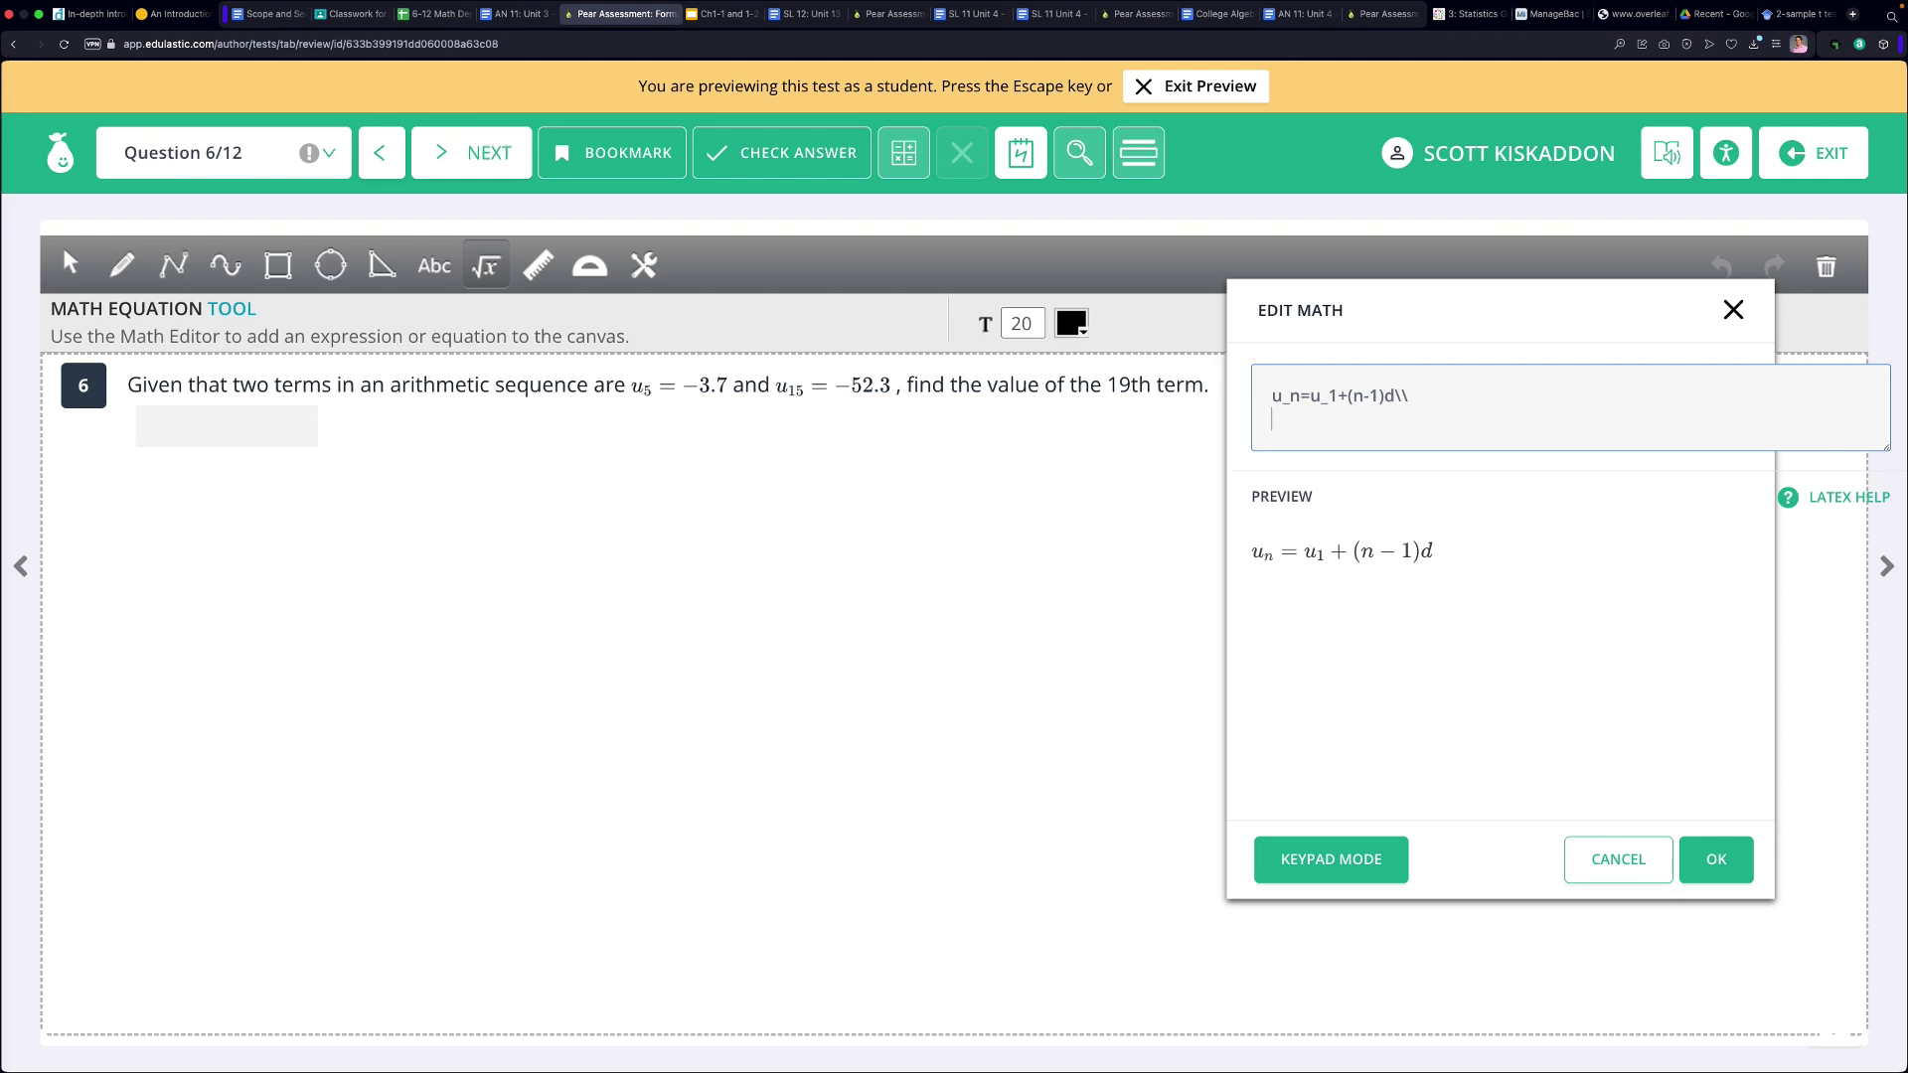
Add a left-brace block closed with \right. containing an empty array environment with one left-aligned column {l}.
type("\\left\\{")
key("Return")
key("Return")
type("\\right.")
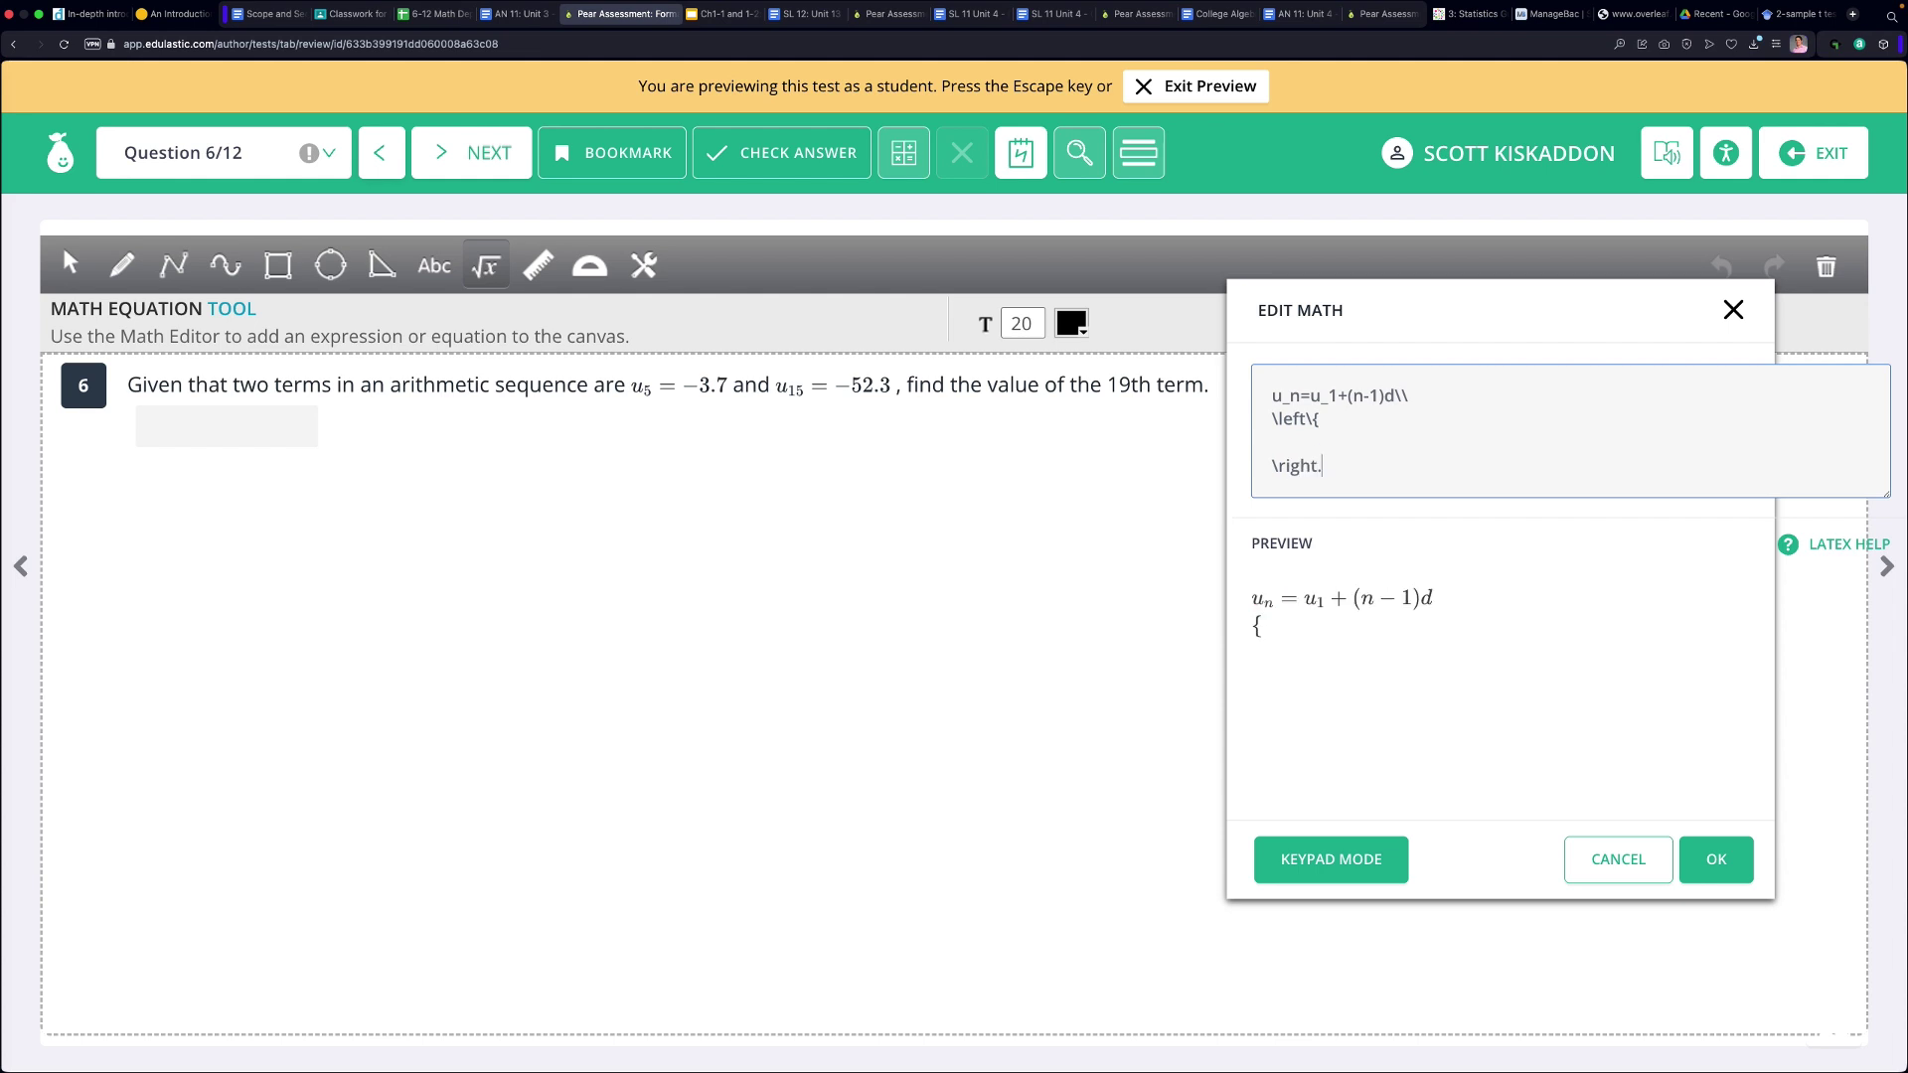
type("\\begin{a")
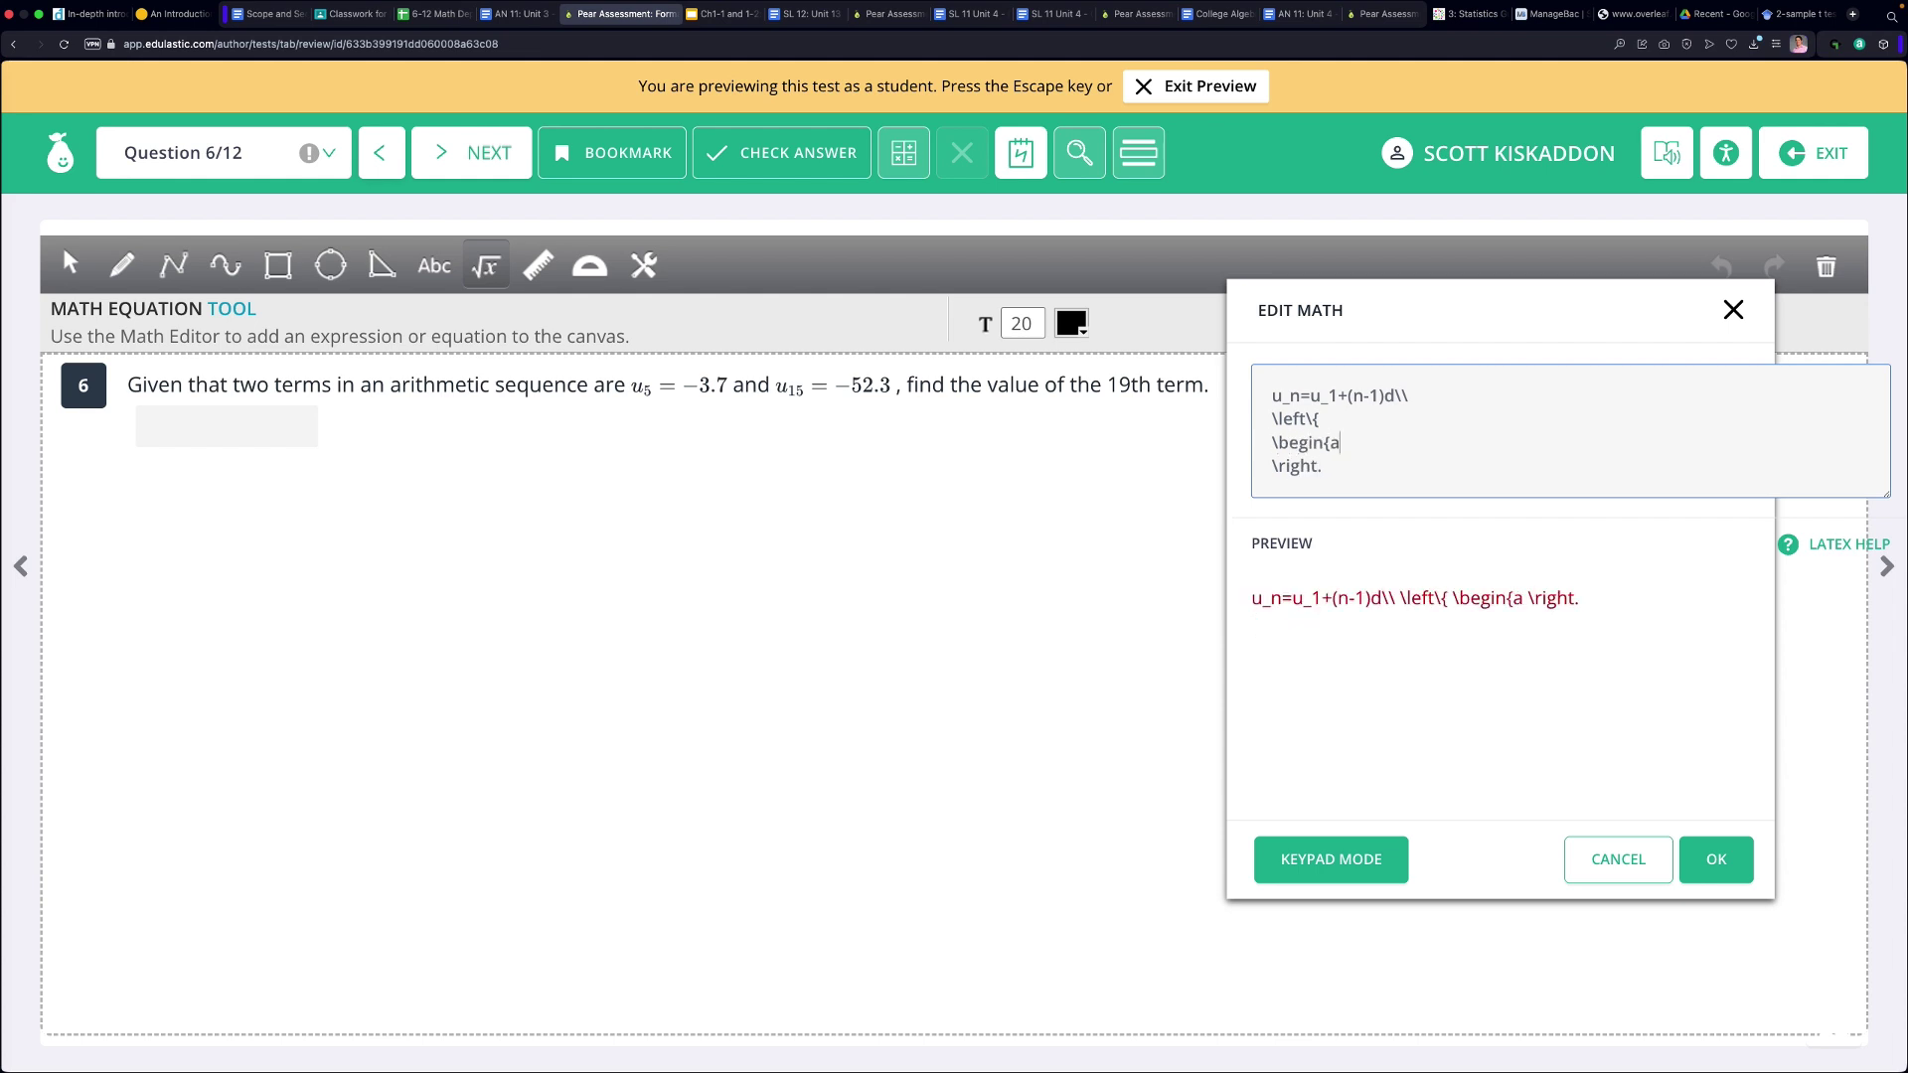
type("rray}{l}")
key("Return")
key("Return")
type("\\end")
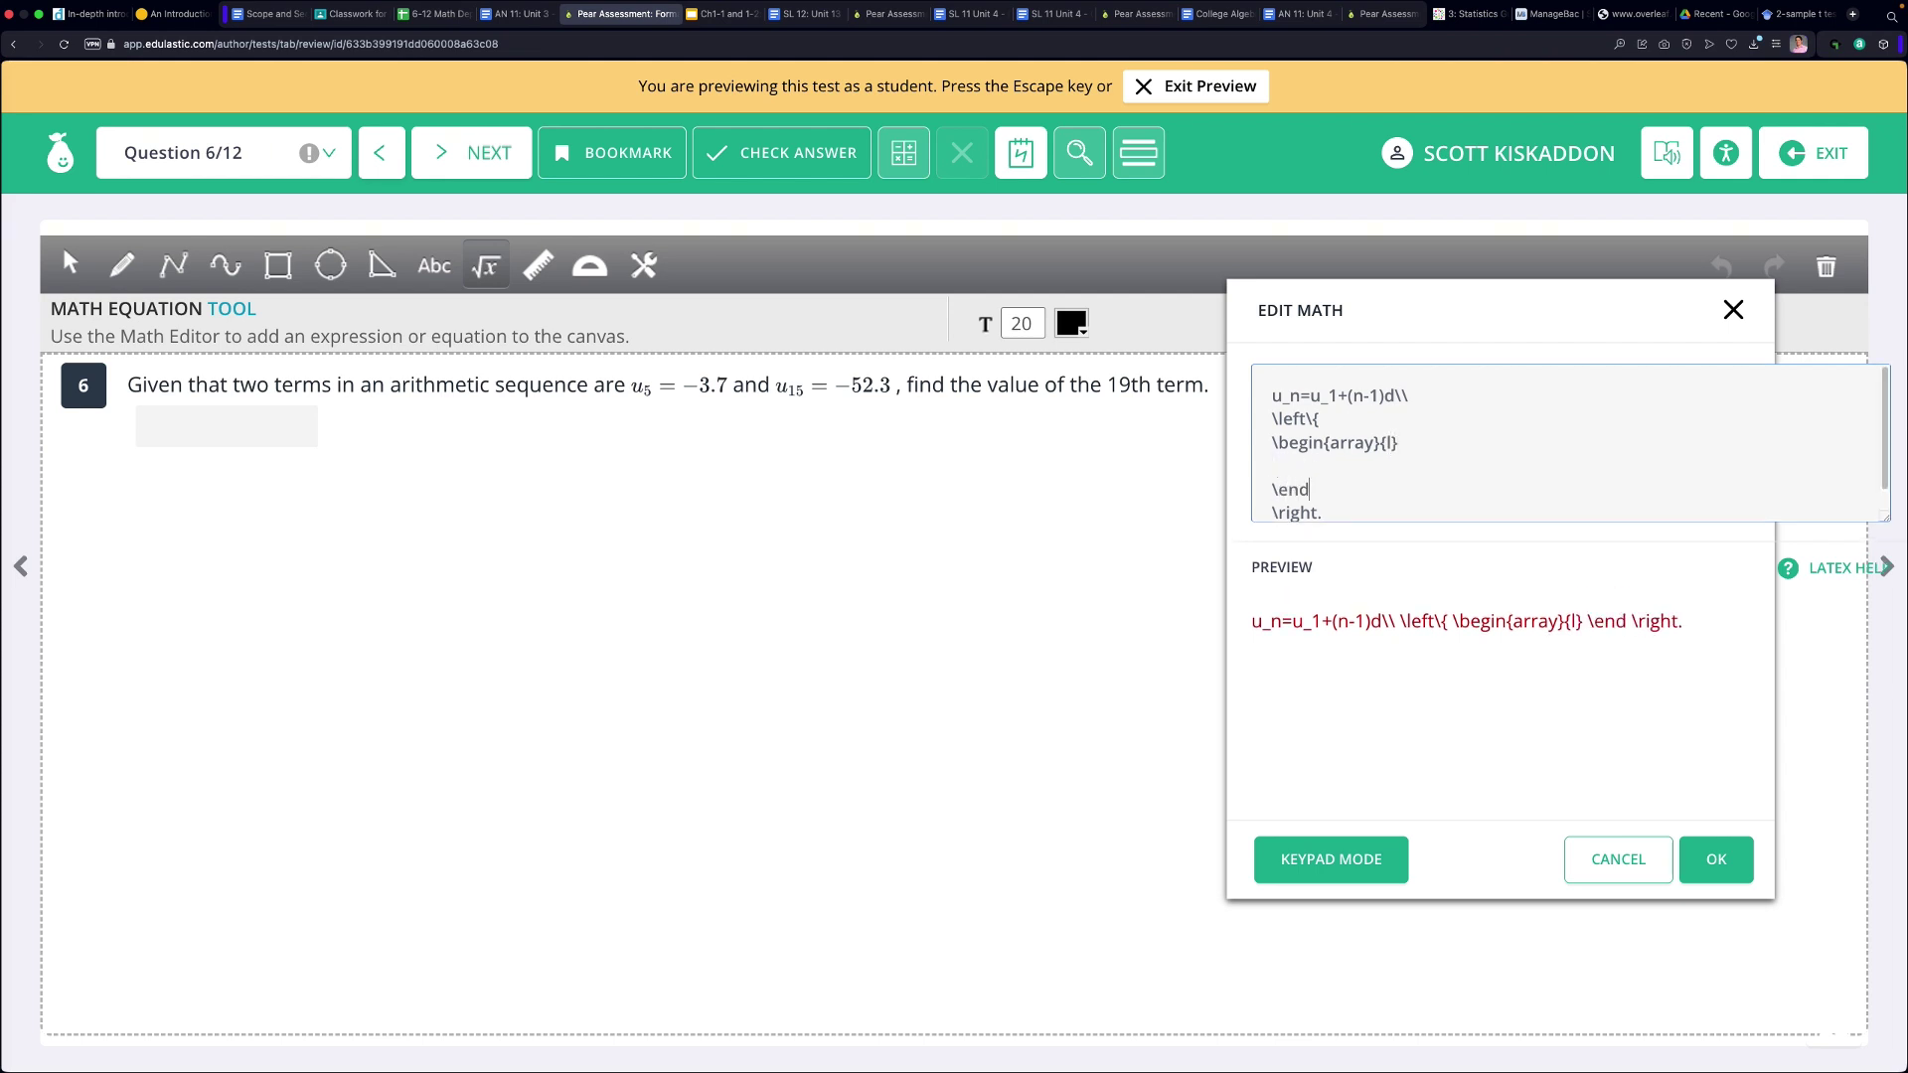
type("{array}")
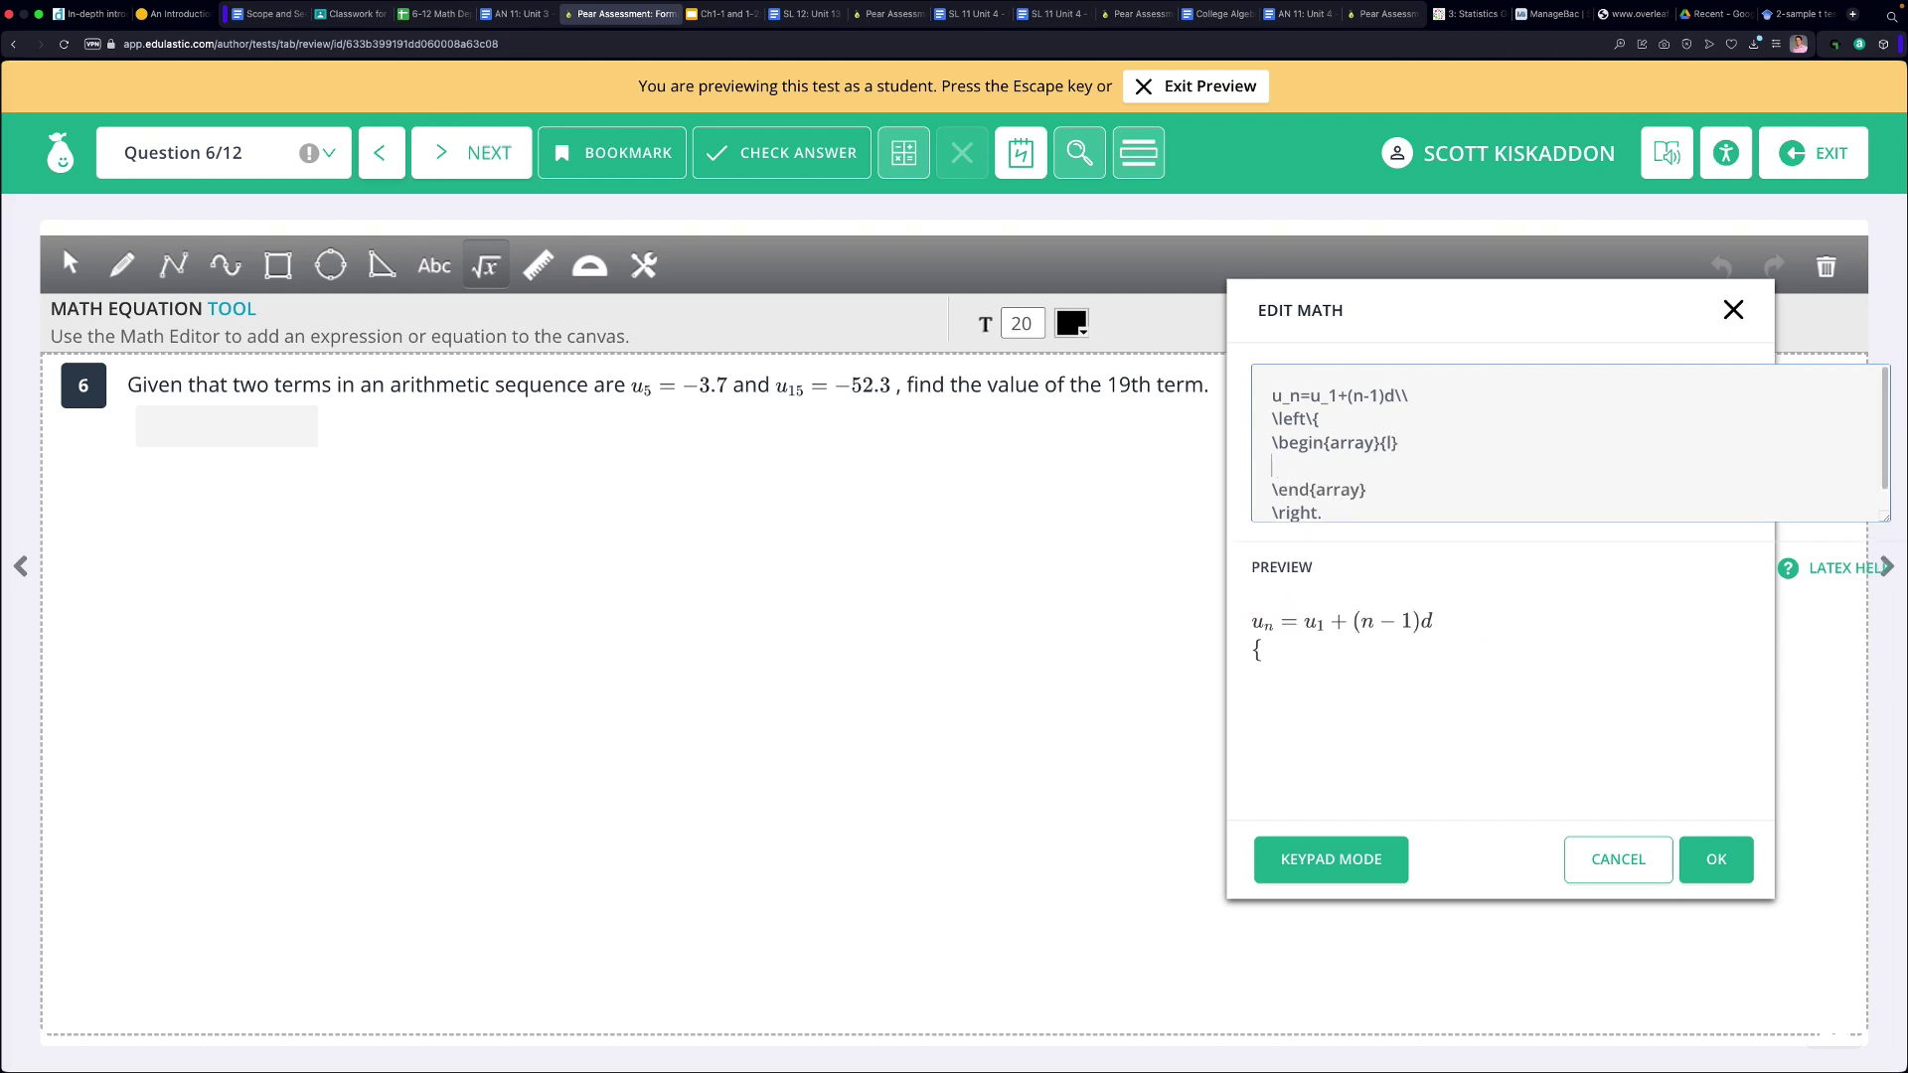
Enter the two array equations u_5=u_1+(n-1)d and u_{15}=u_1+(n-1)d, each ending with a line break.
type("u_5=u_1+(n-1)d\\\\")
key("Return")
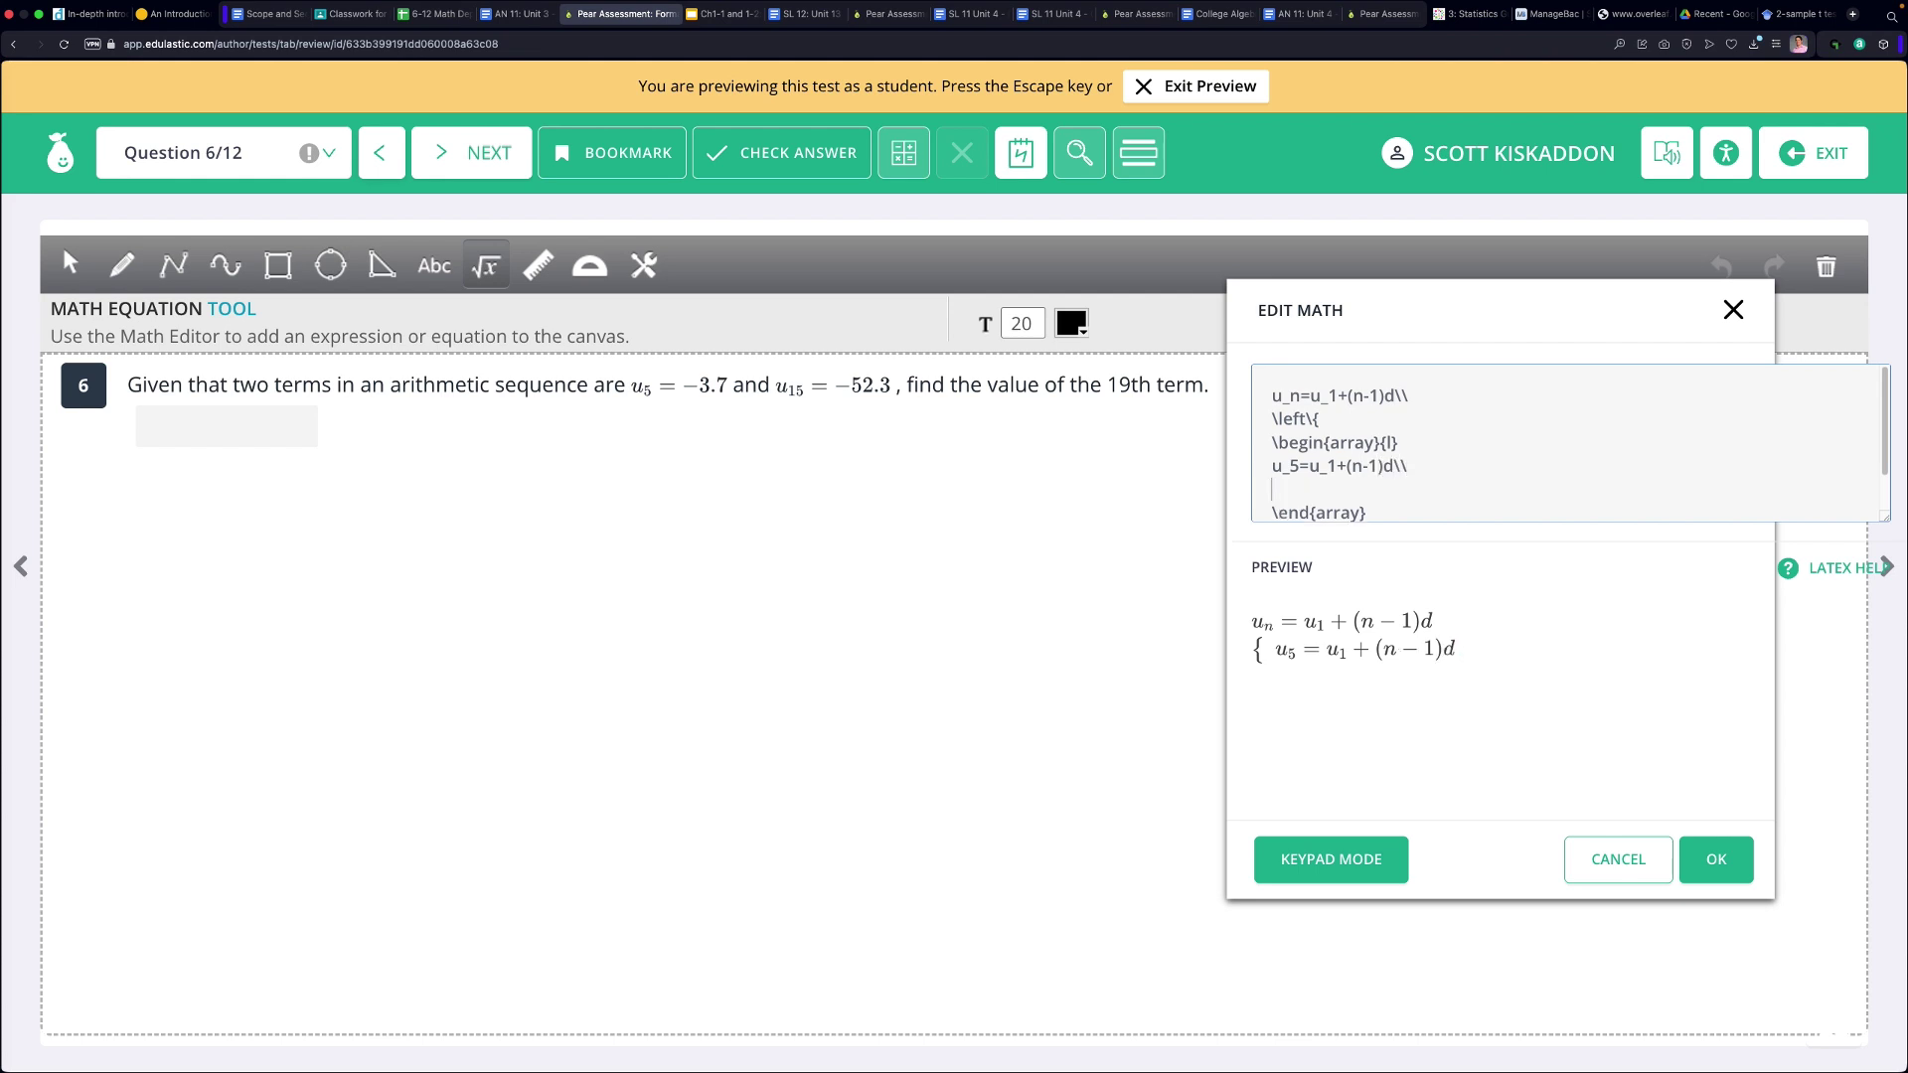
type("u_15")
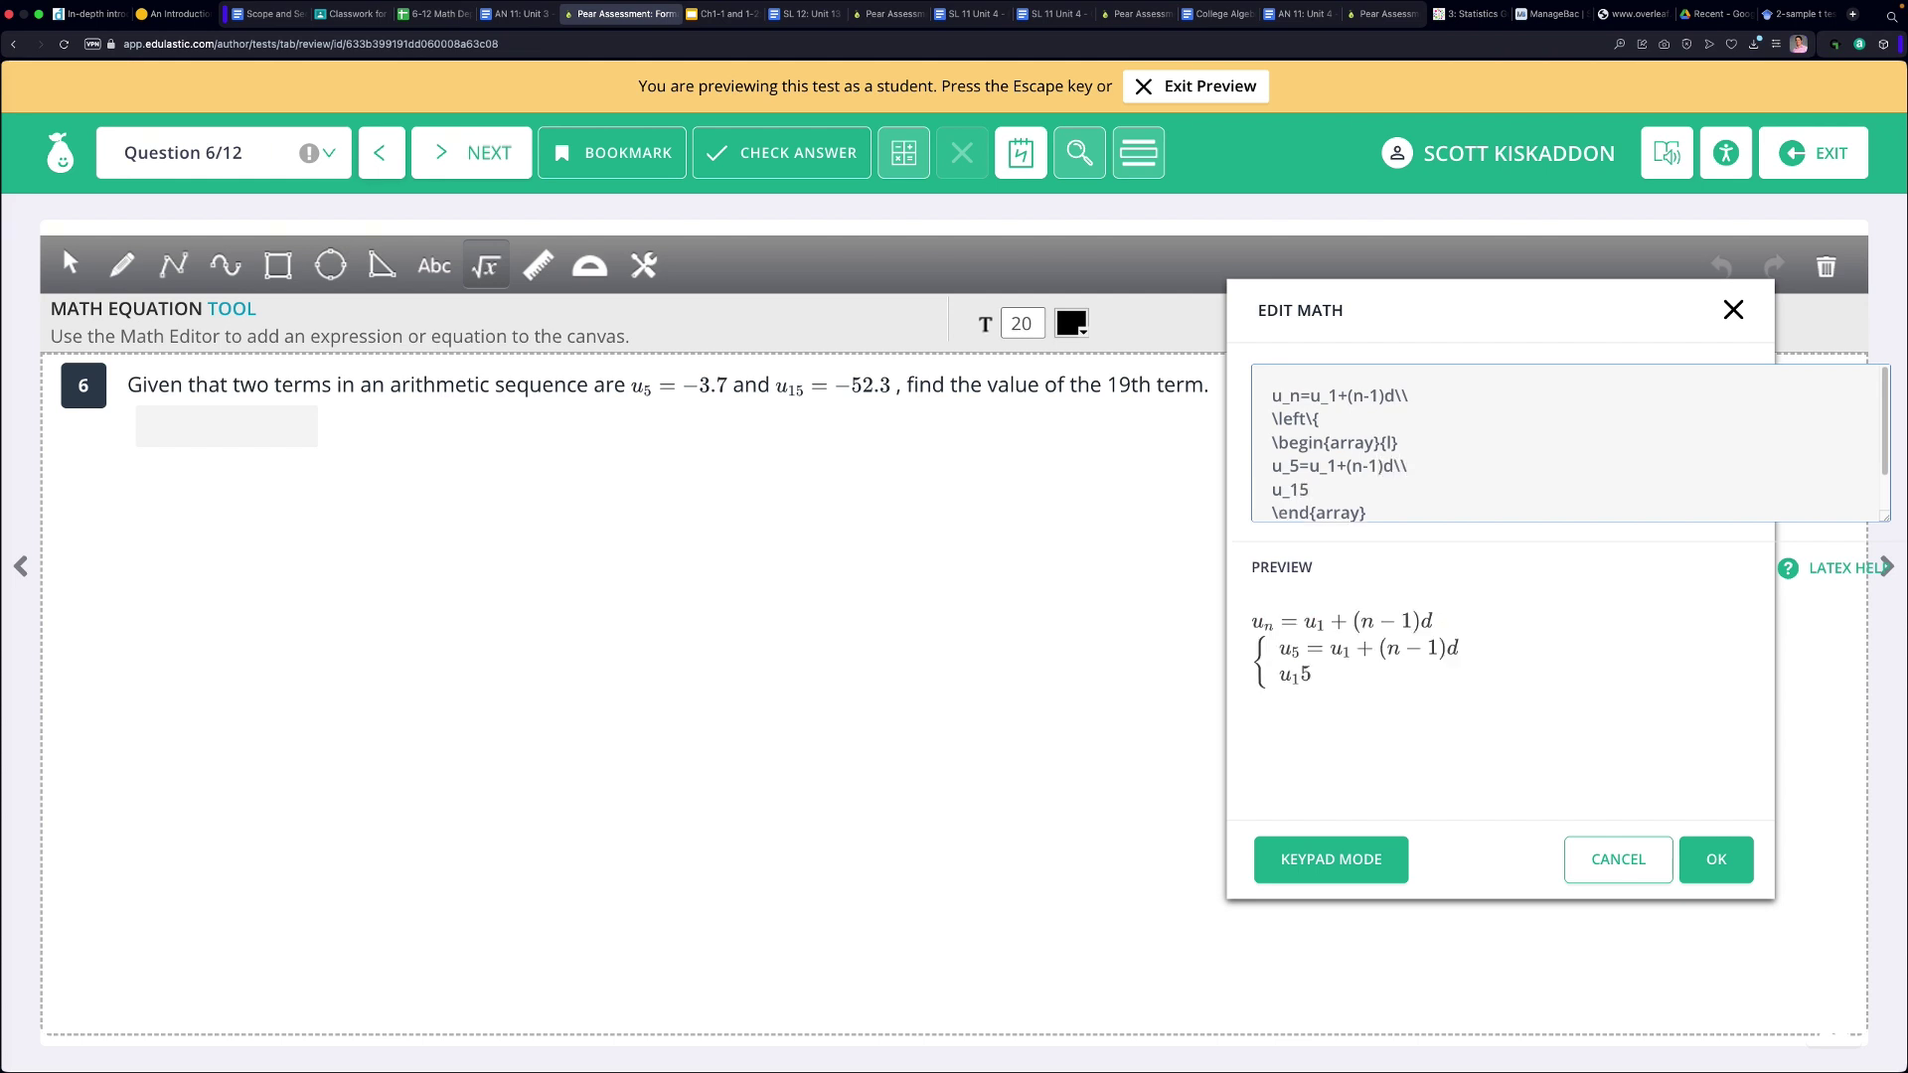
type("=u_1+(n-1)d\\\\")
left_click(1292, 491)
type("{l}")
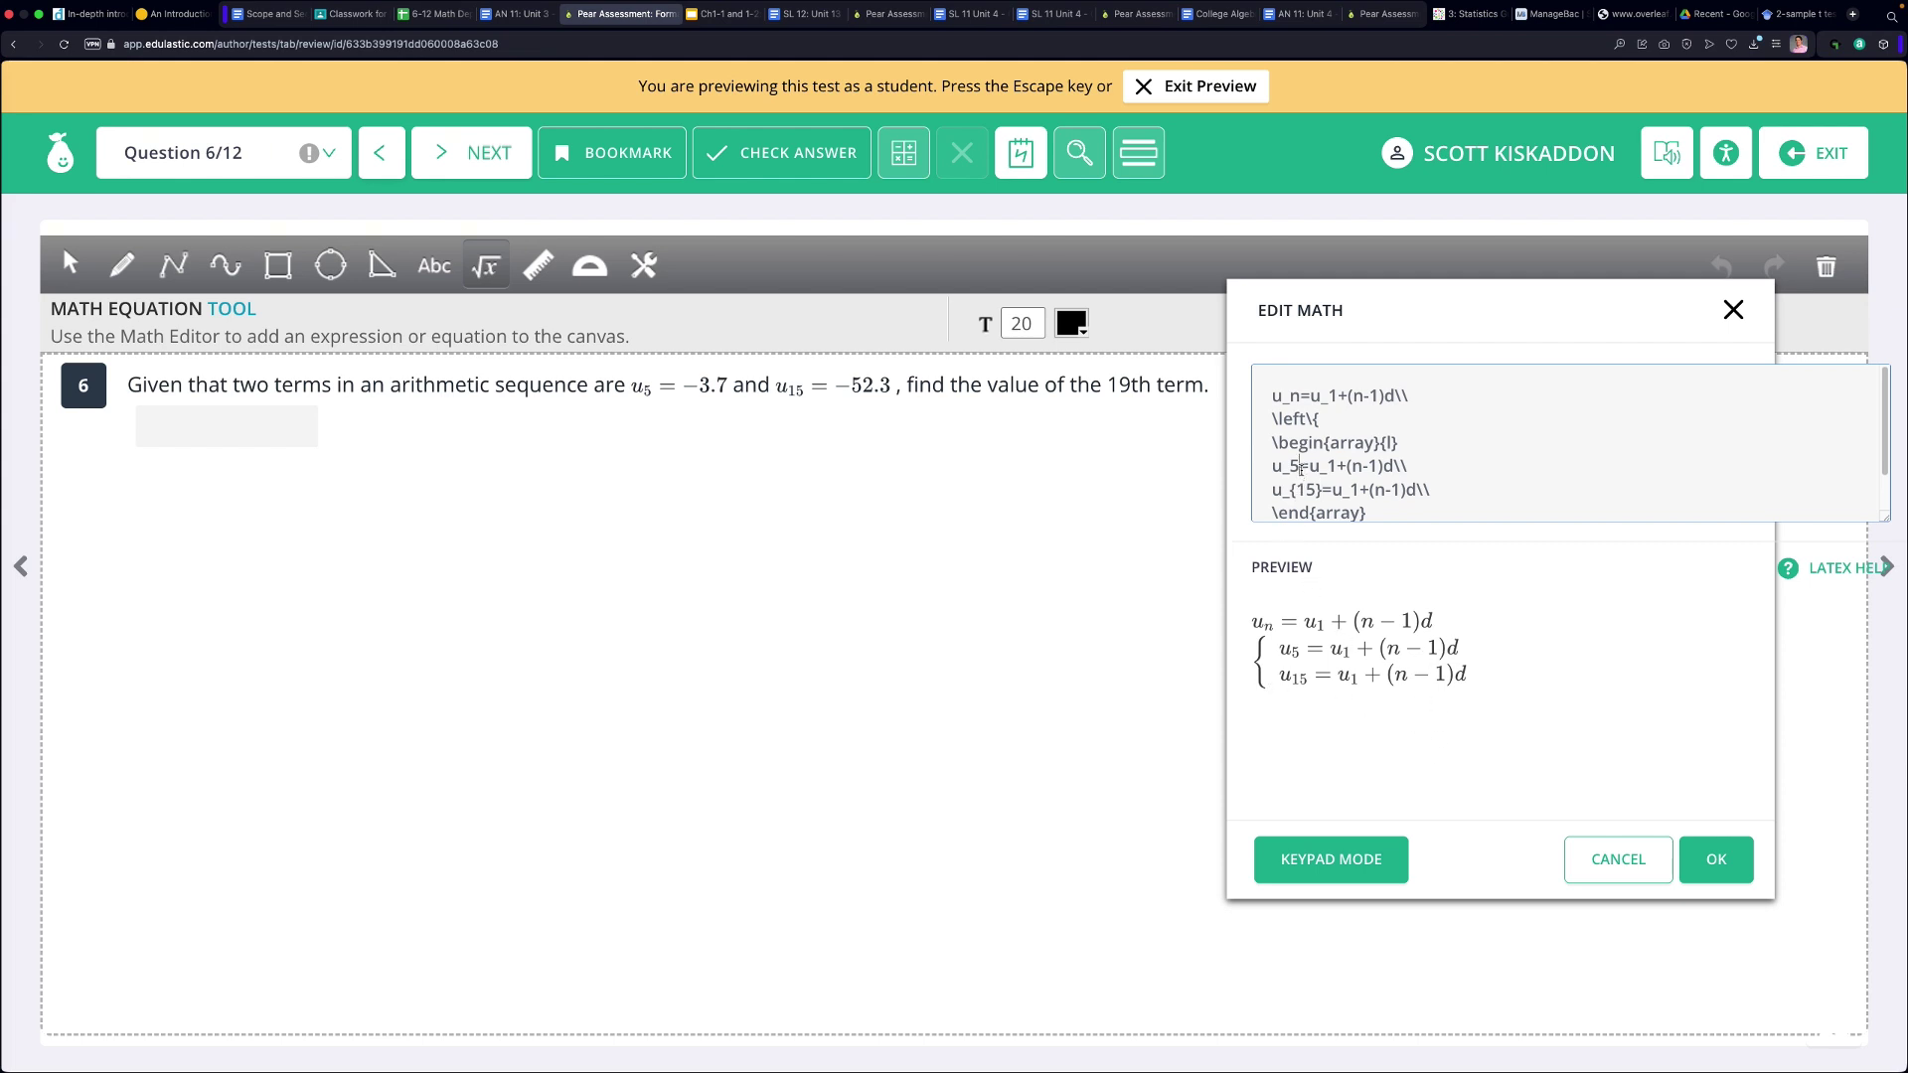
Substitute n with 5 in the u_5 equation and with 15 in the u_{15} equation.
double_click(1361, 467)
type("5")
left_click(1372, 489)
key("BackSpace")
type("15")
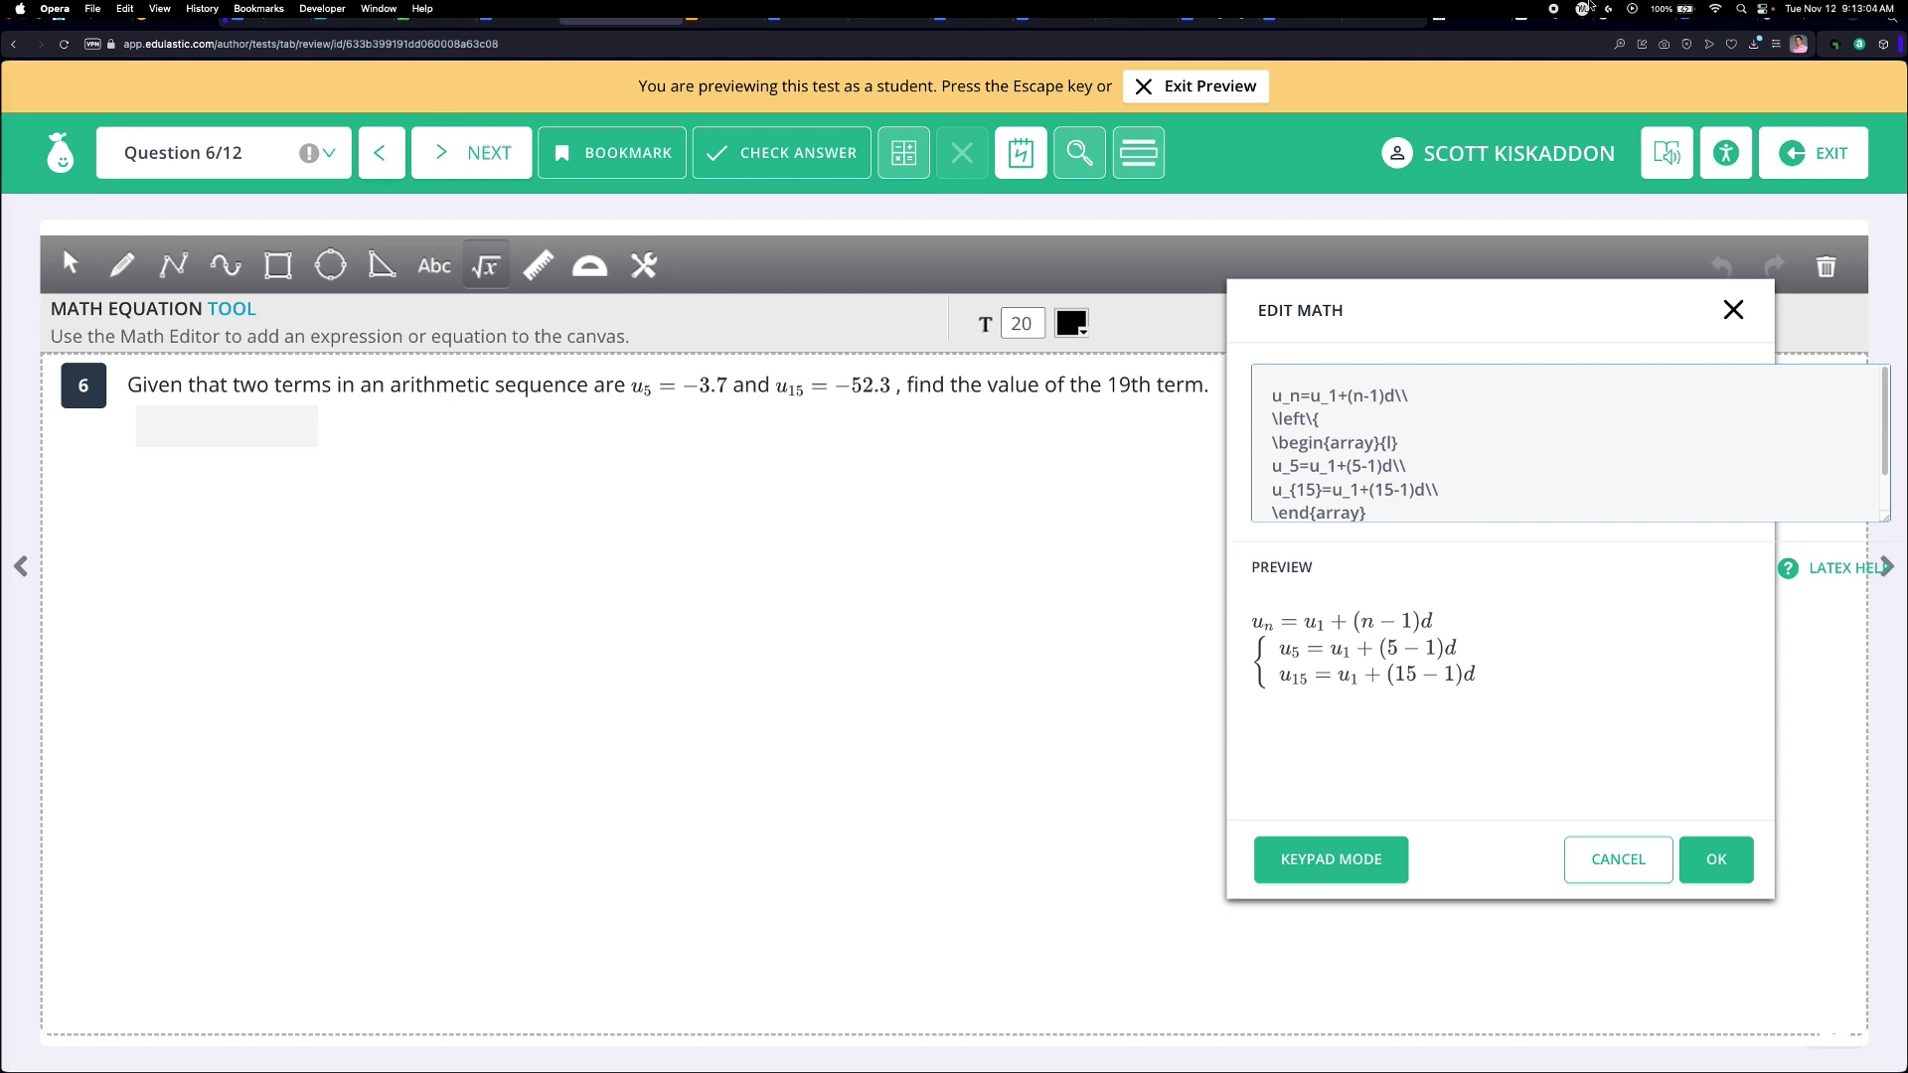
Return to the full-screen test preview, zoom the page to 150%, and move the math editor just below the question text.
left_click(1554, 9)
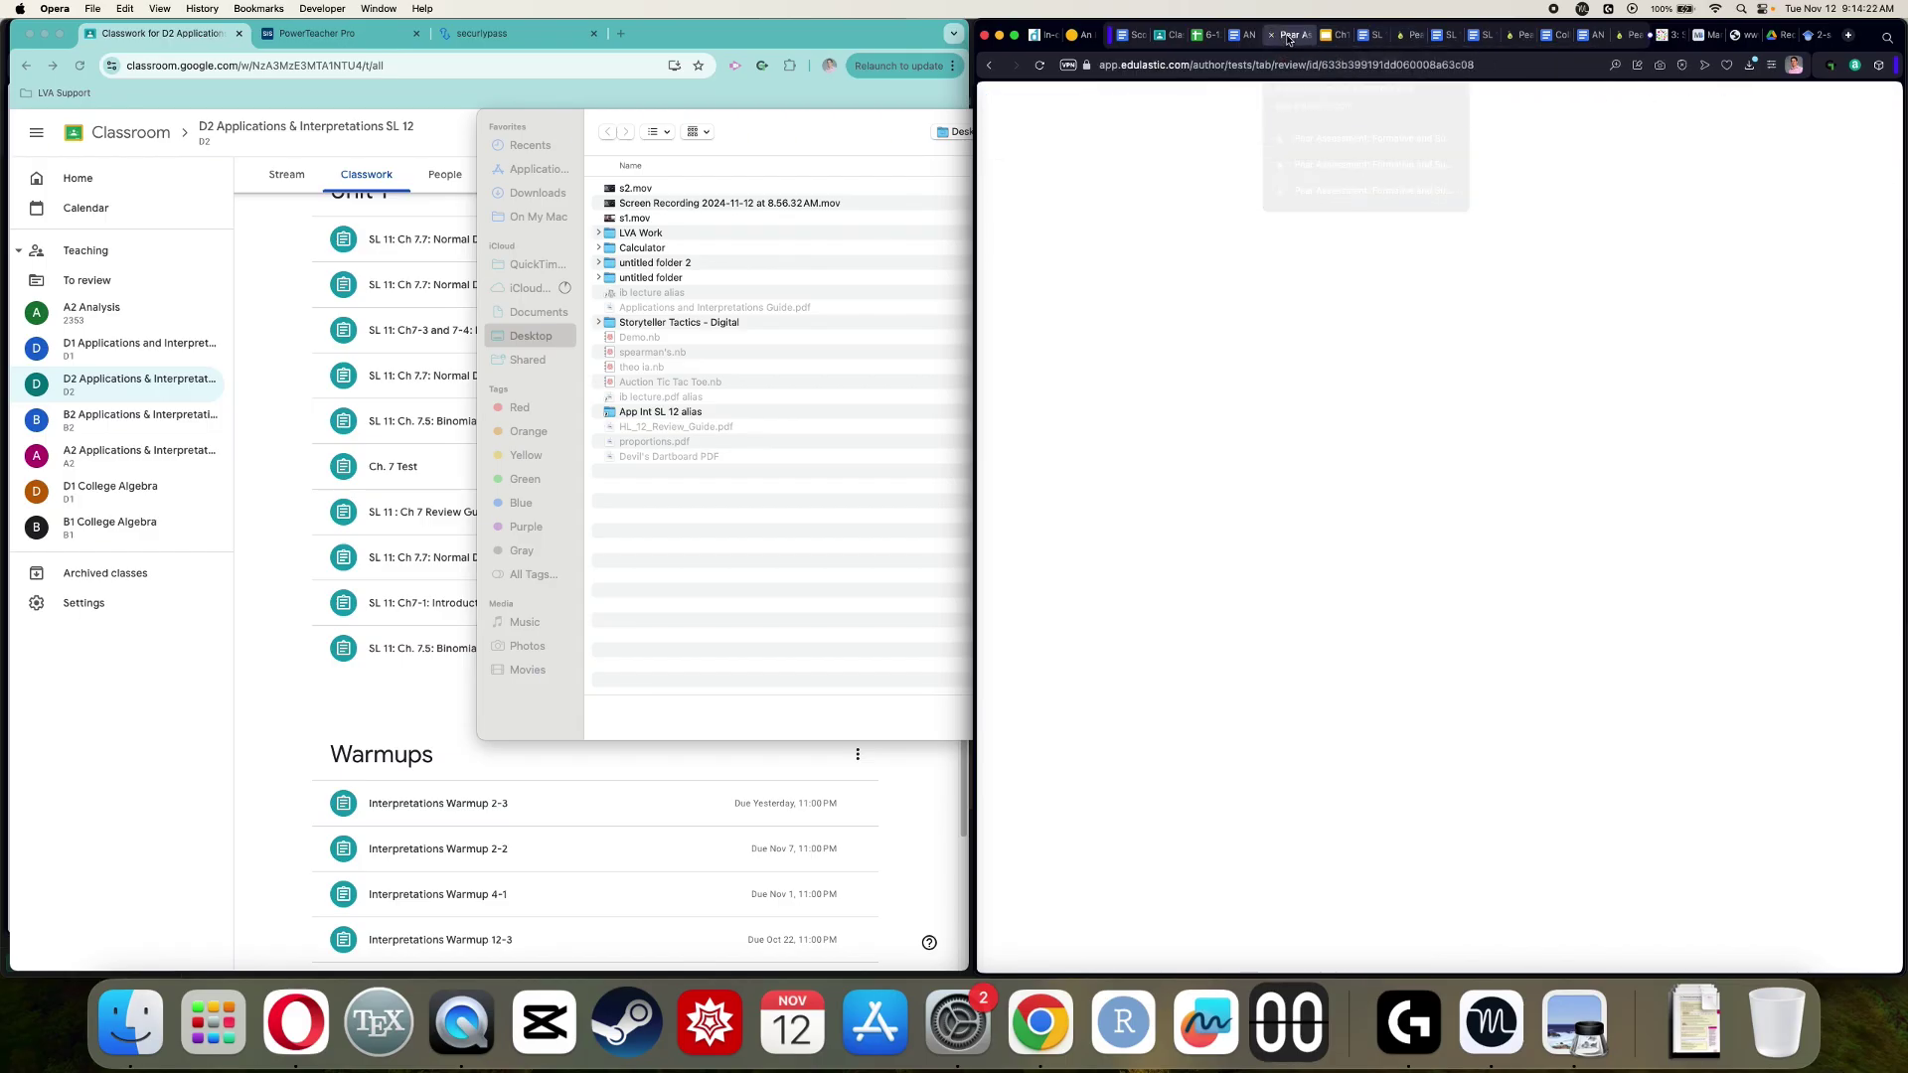
left_click(1287, 40)
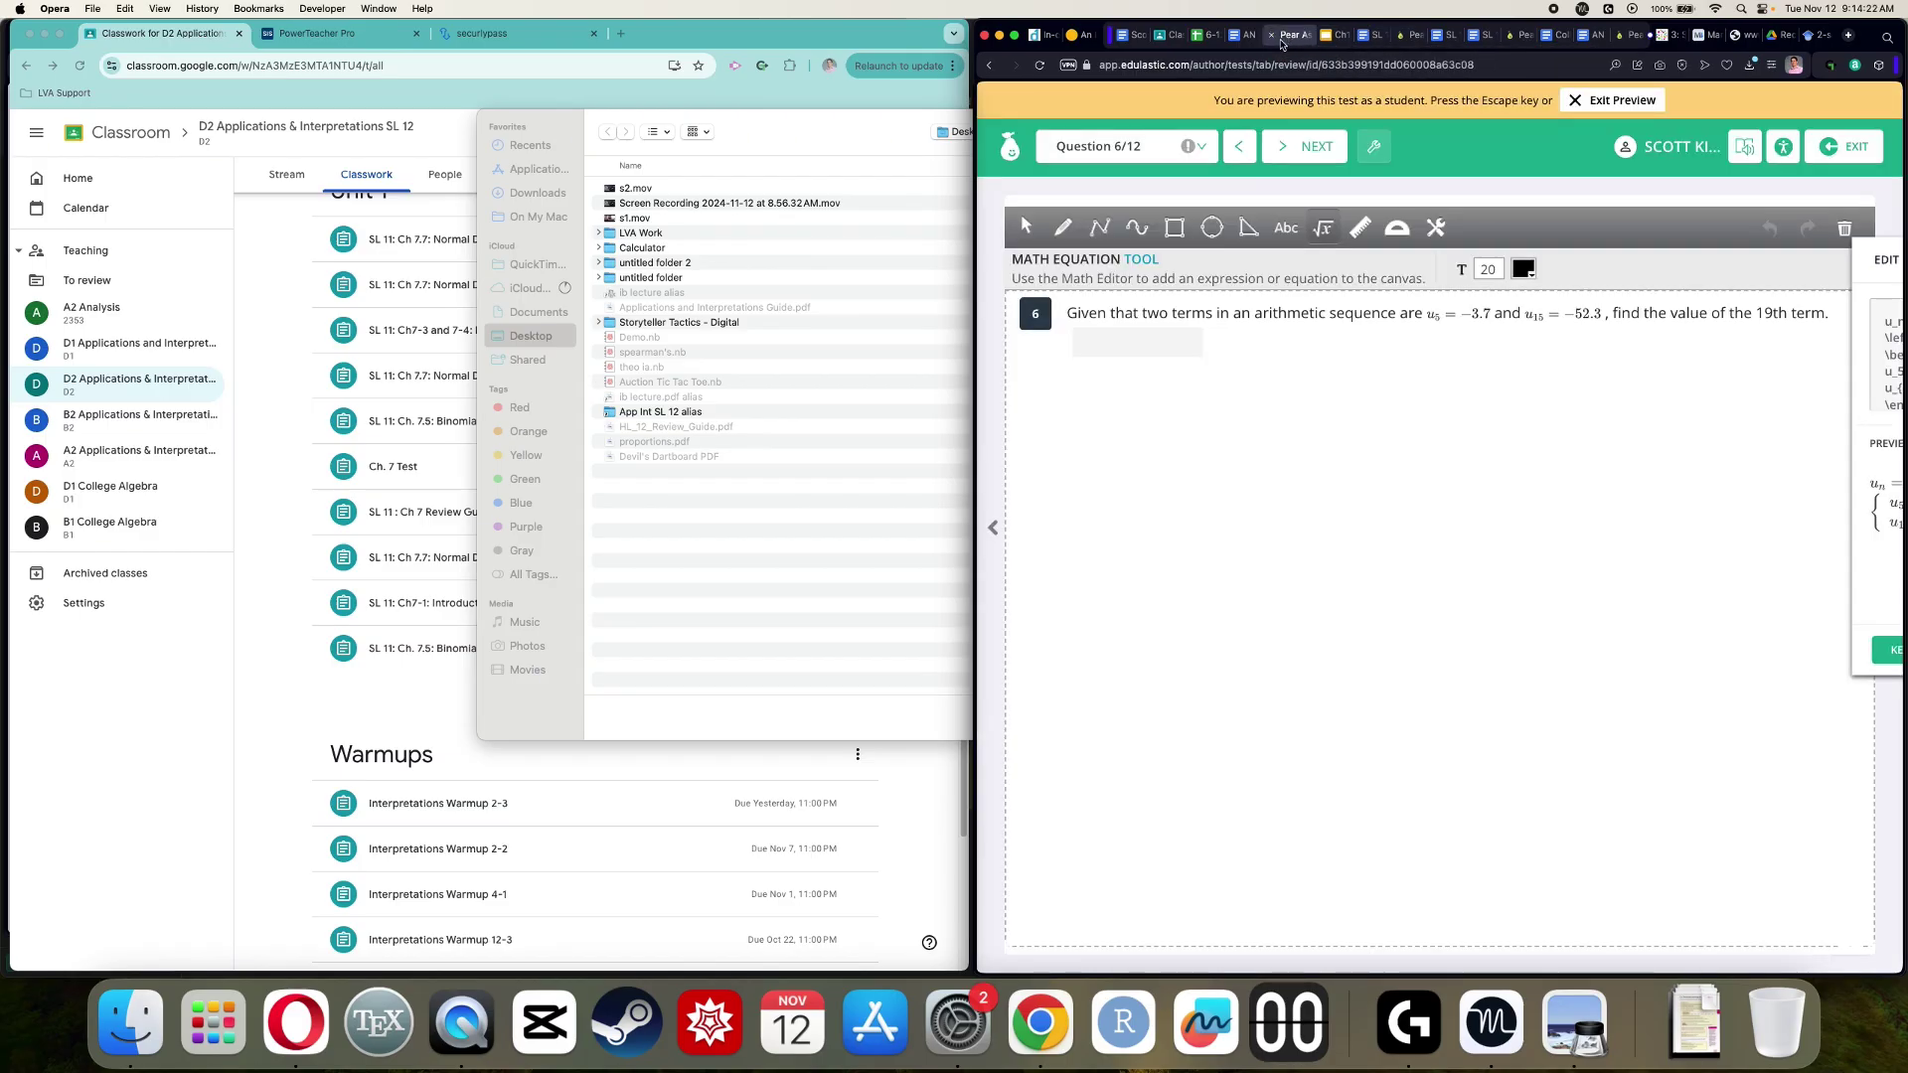
left_click(1016, 37)
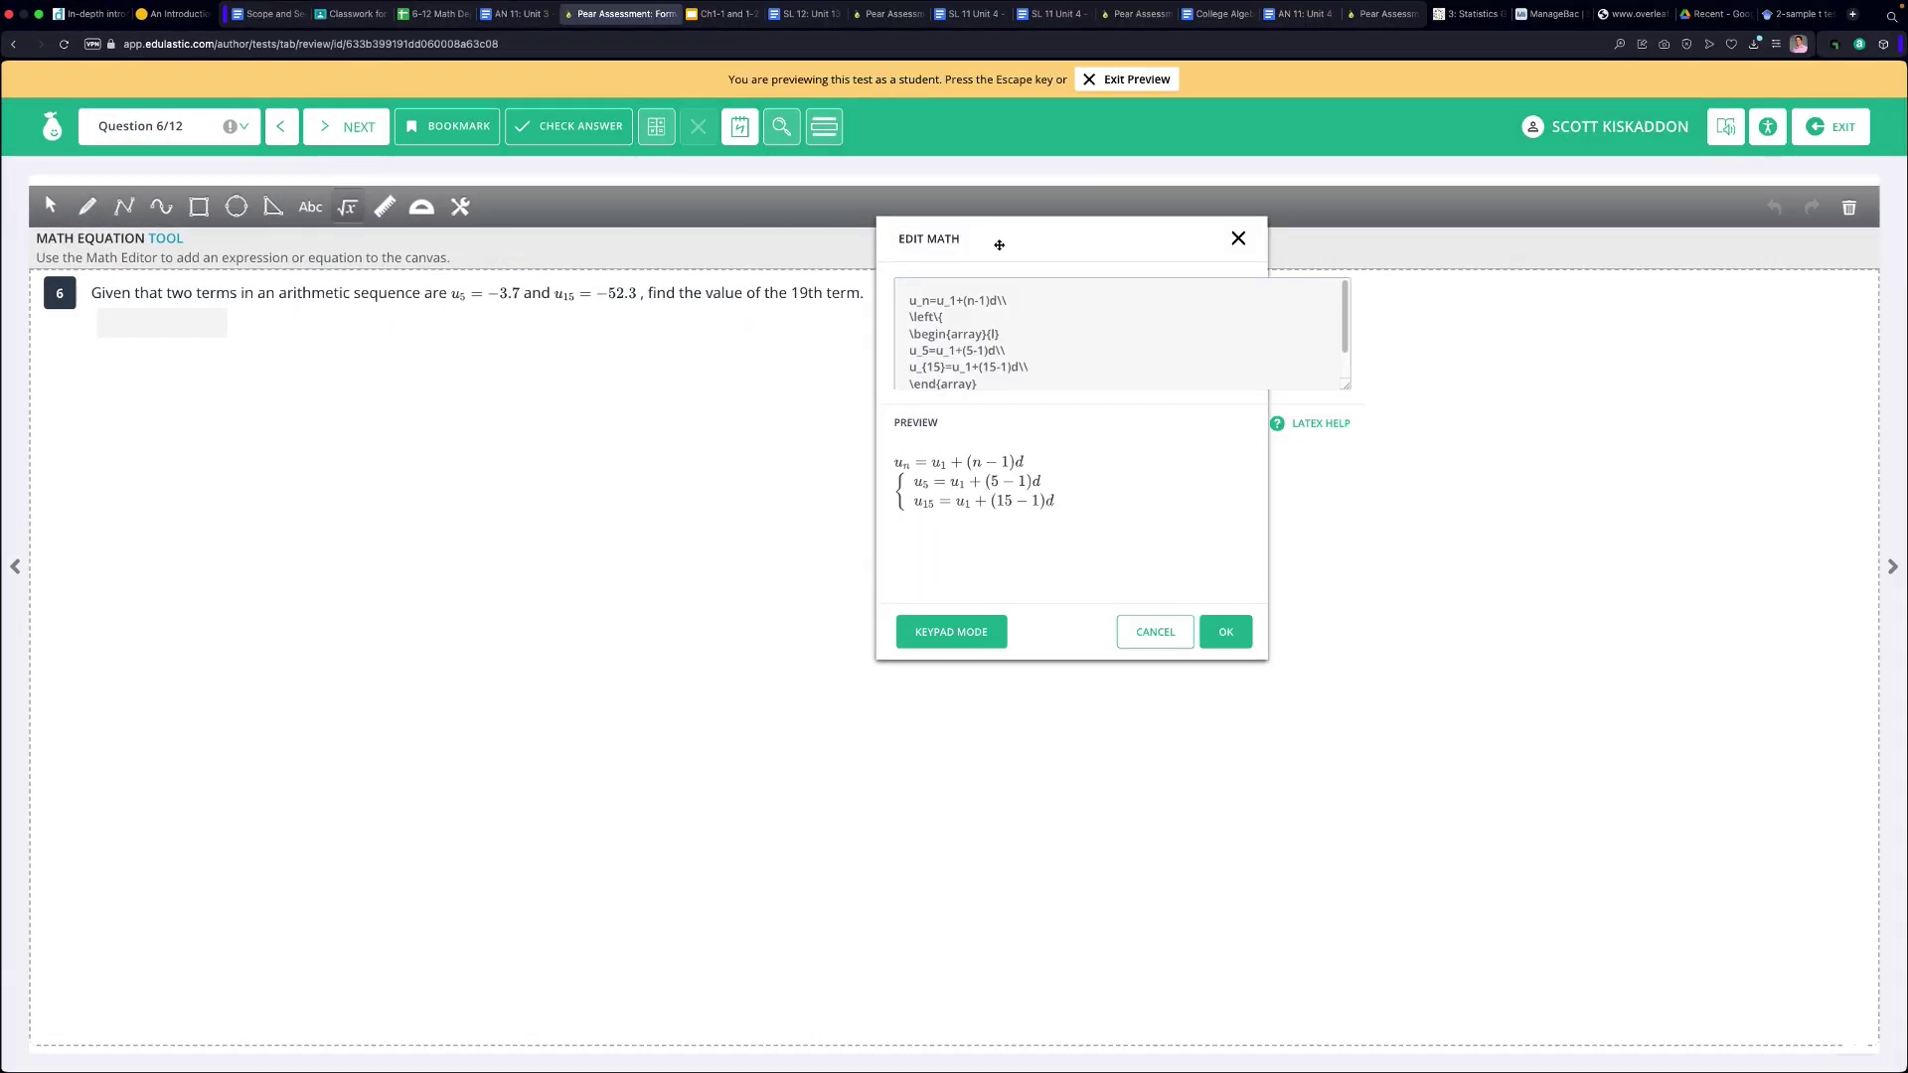
left_click_drag(999, 244, 1010, 288)
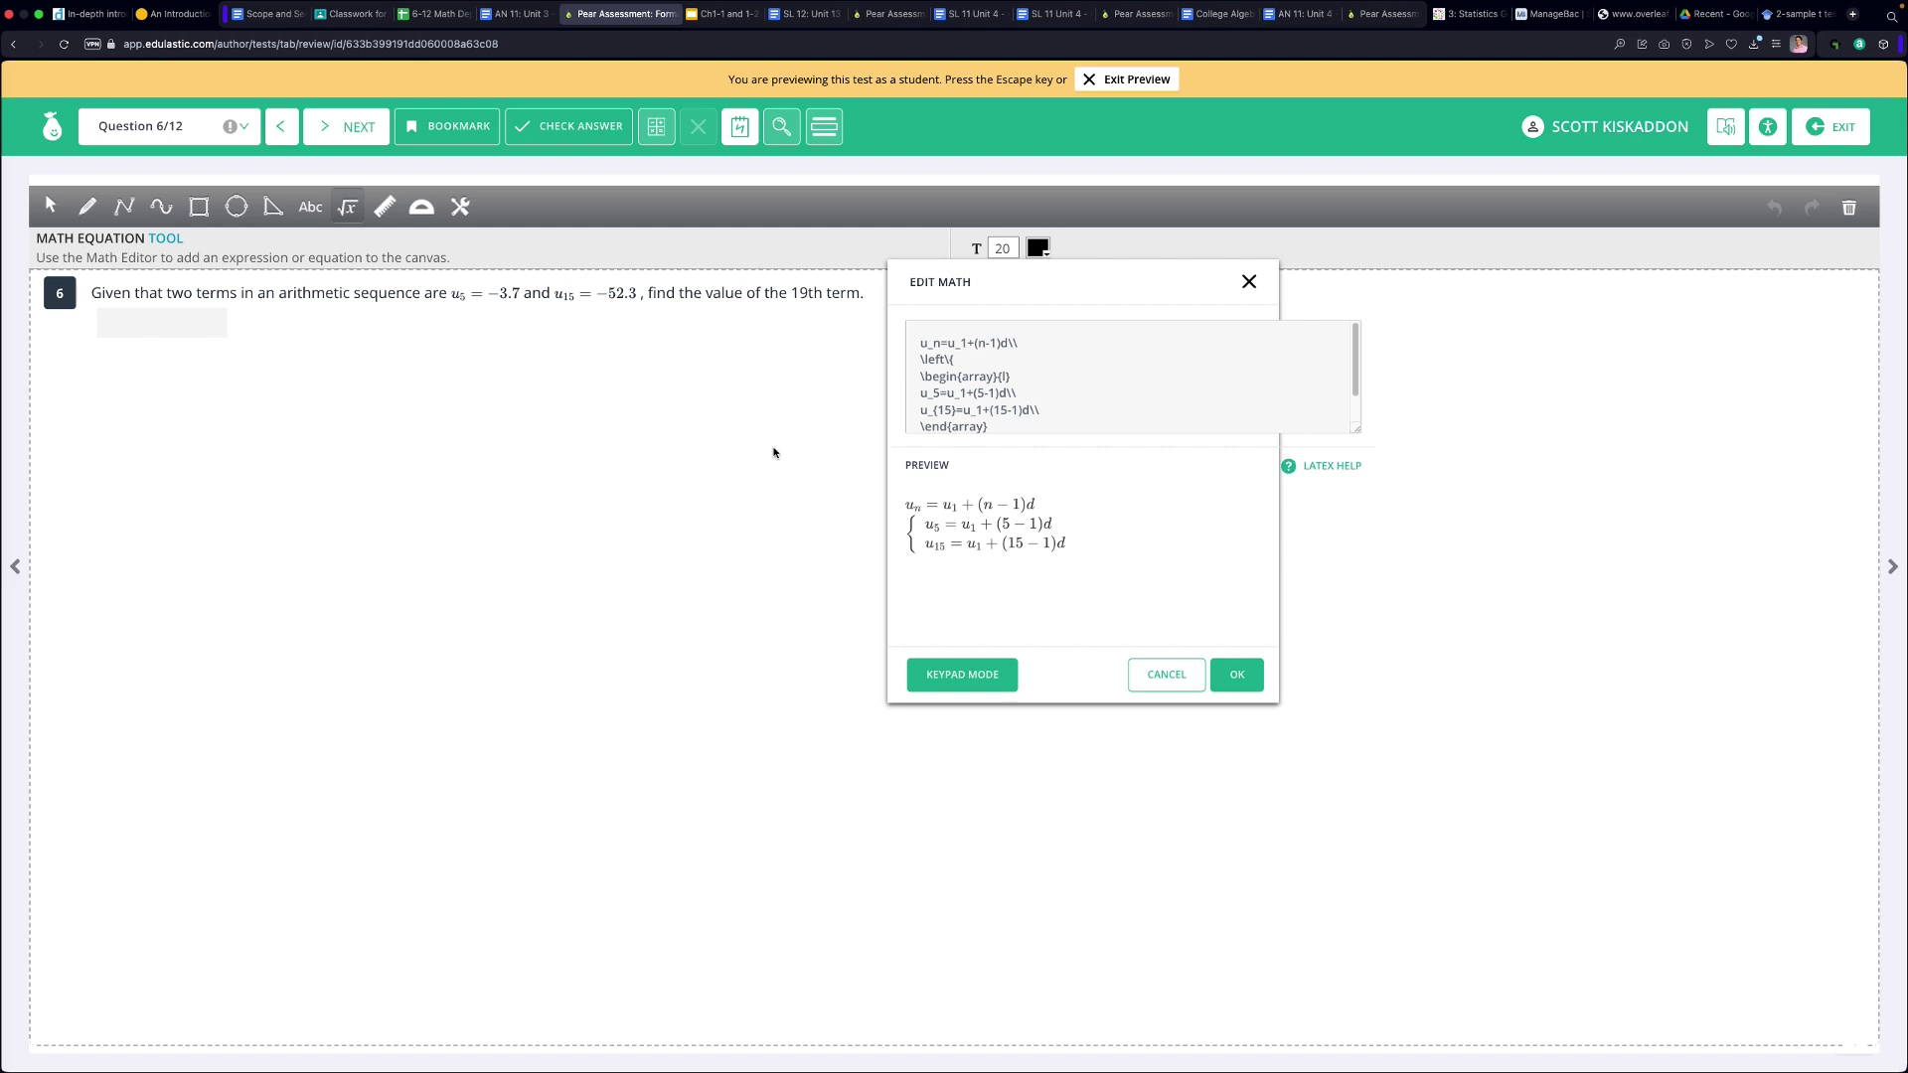
key("super+equal")
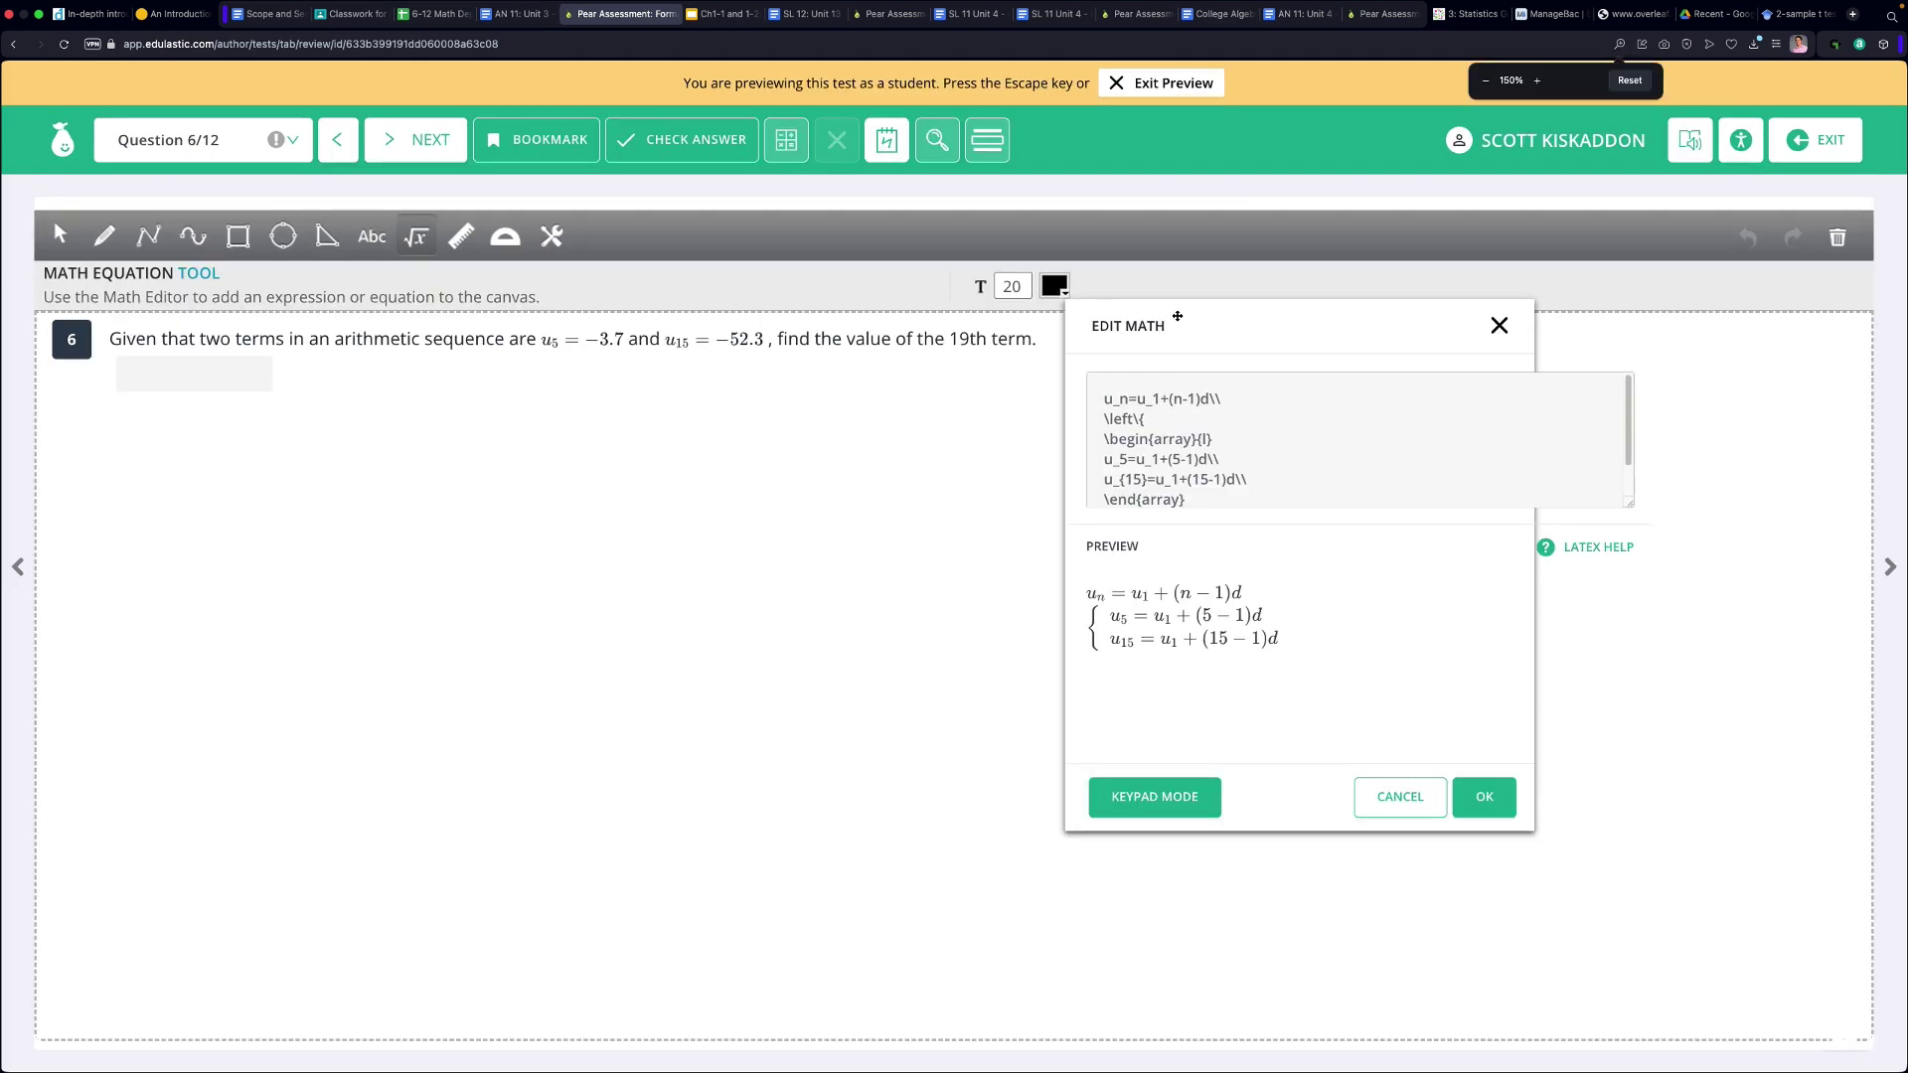
left_click_drag(1179, 311, 1033, 402)
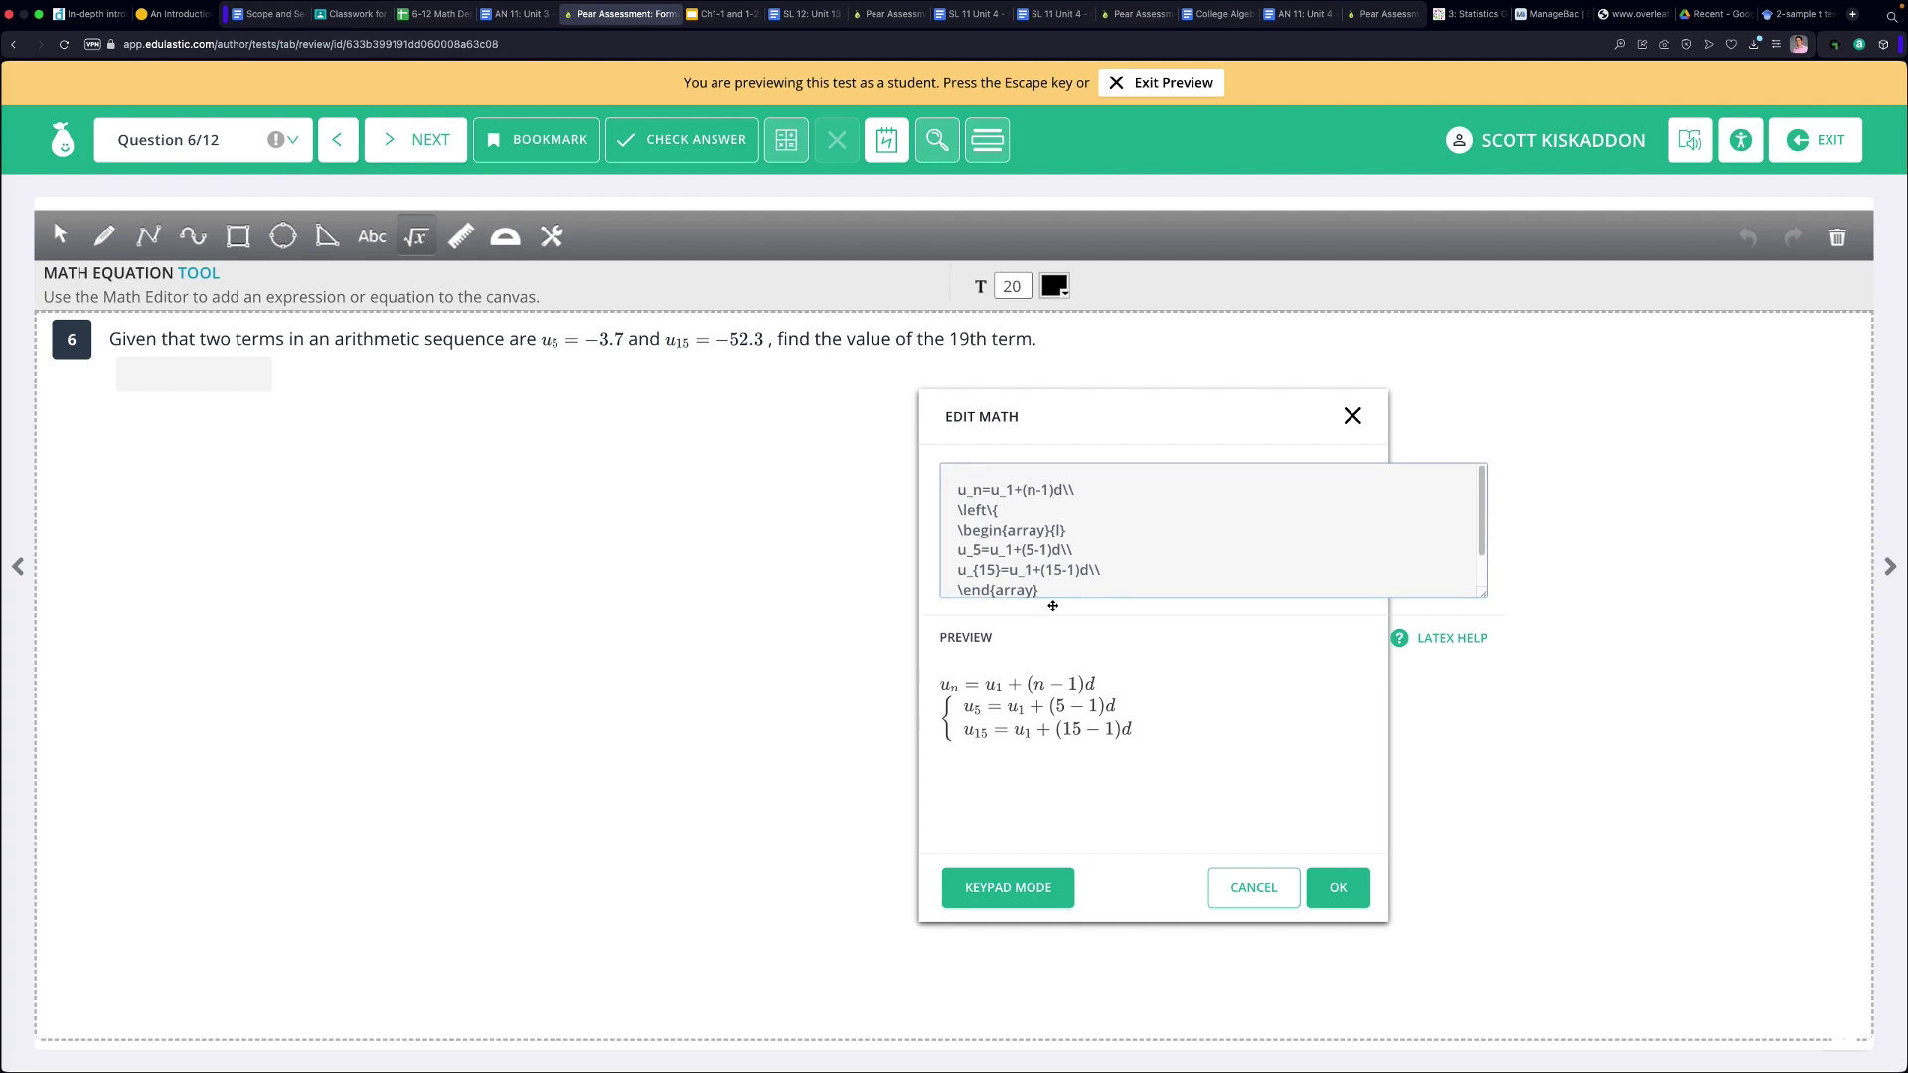
Replace u_5 with -3.7 in the first array equation.
left_click(983, 550)
key("BackSpace")
key("BackSpace")
key("BackSpace")
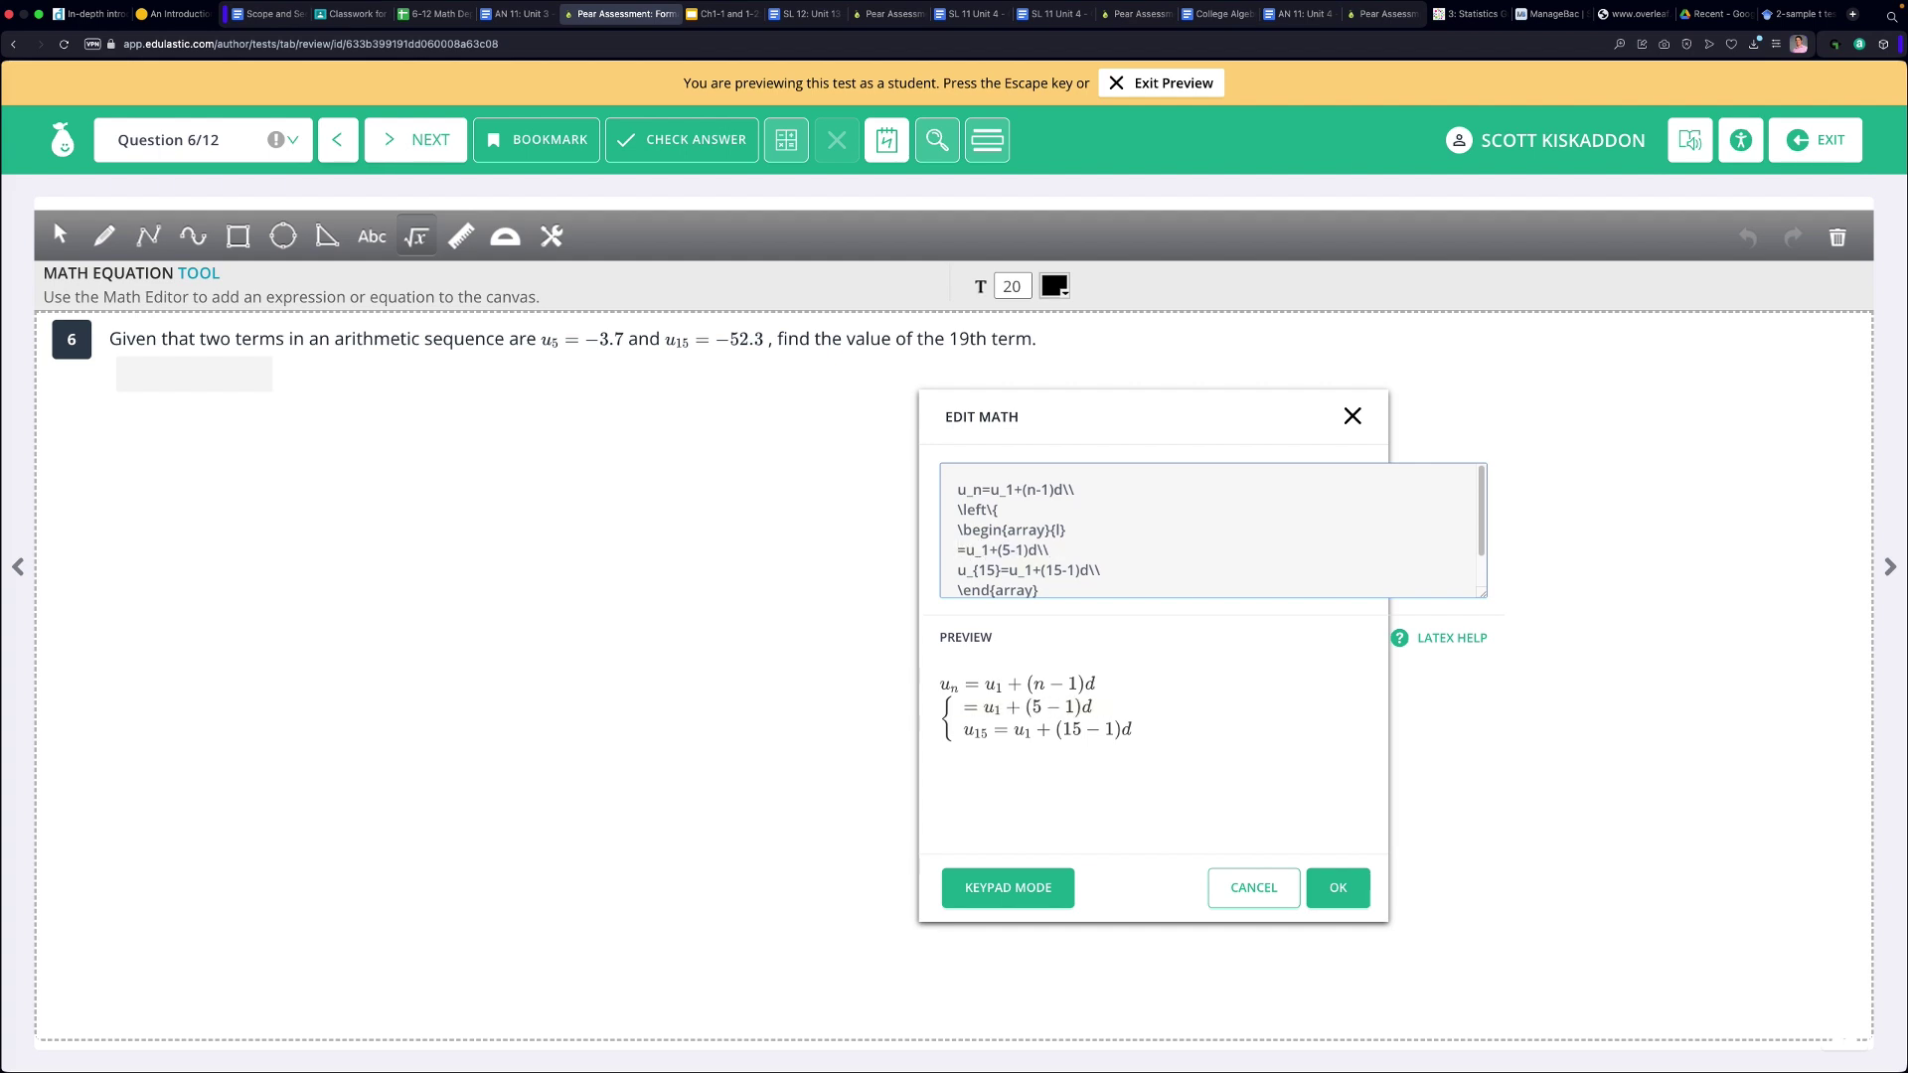
type("-3.7")
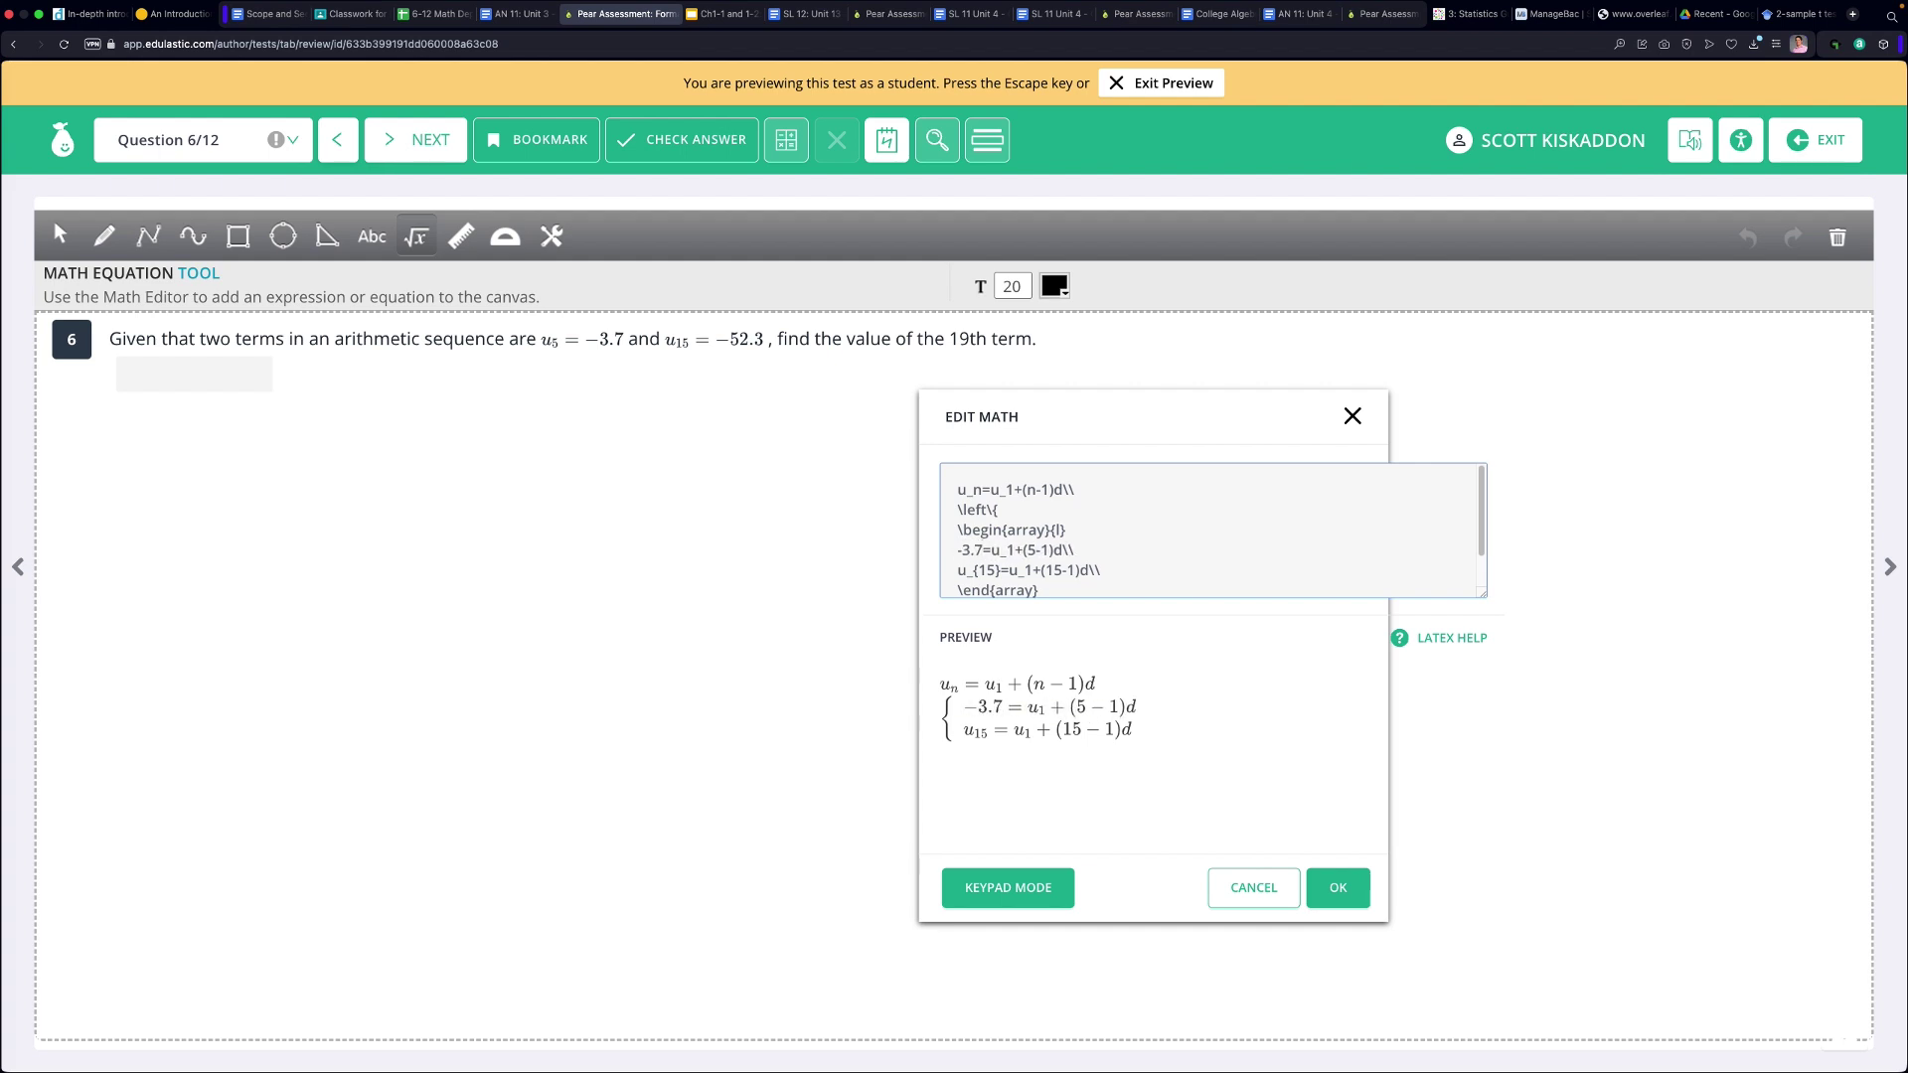
Replace u_{15} with -52.3 in the second array equation.
left_click(977, 569)
key("BackSpace")
key("BackSpace")
key("BackSpace")
key("BackSpace")
key("BackSpace")
key("BackSpace")
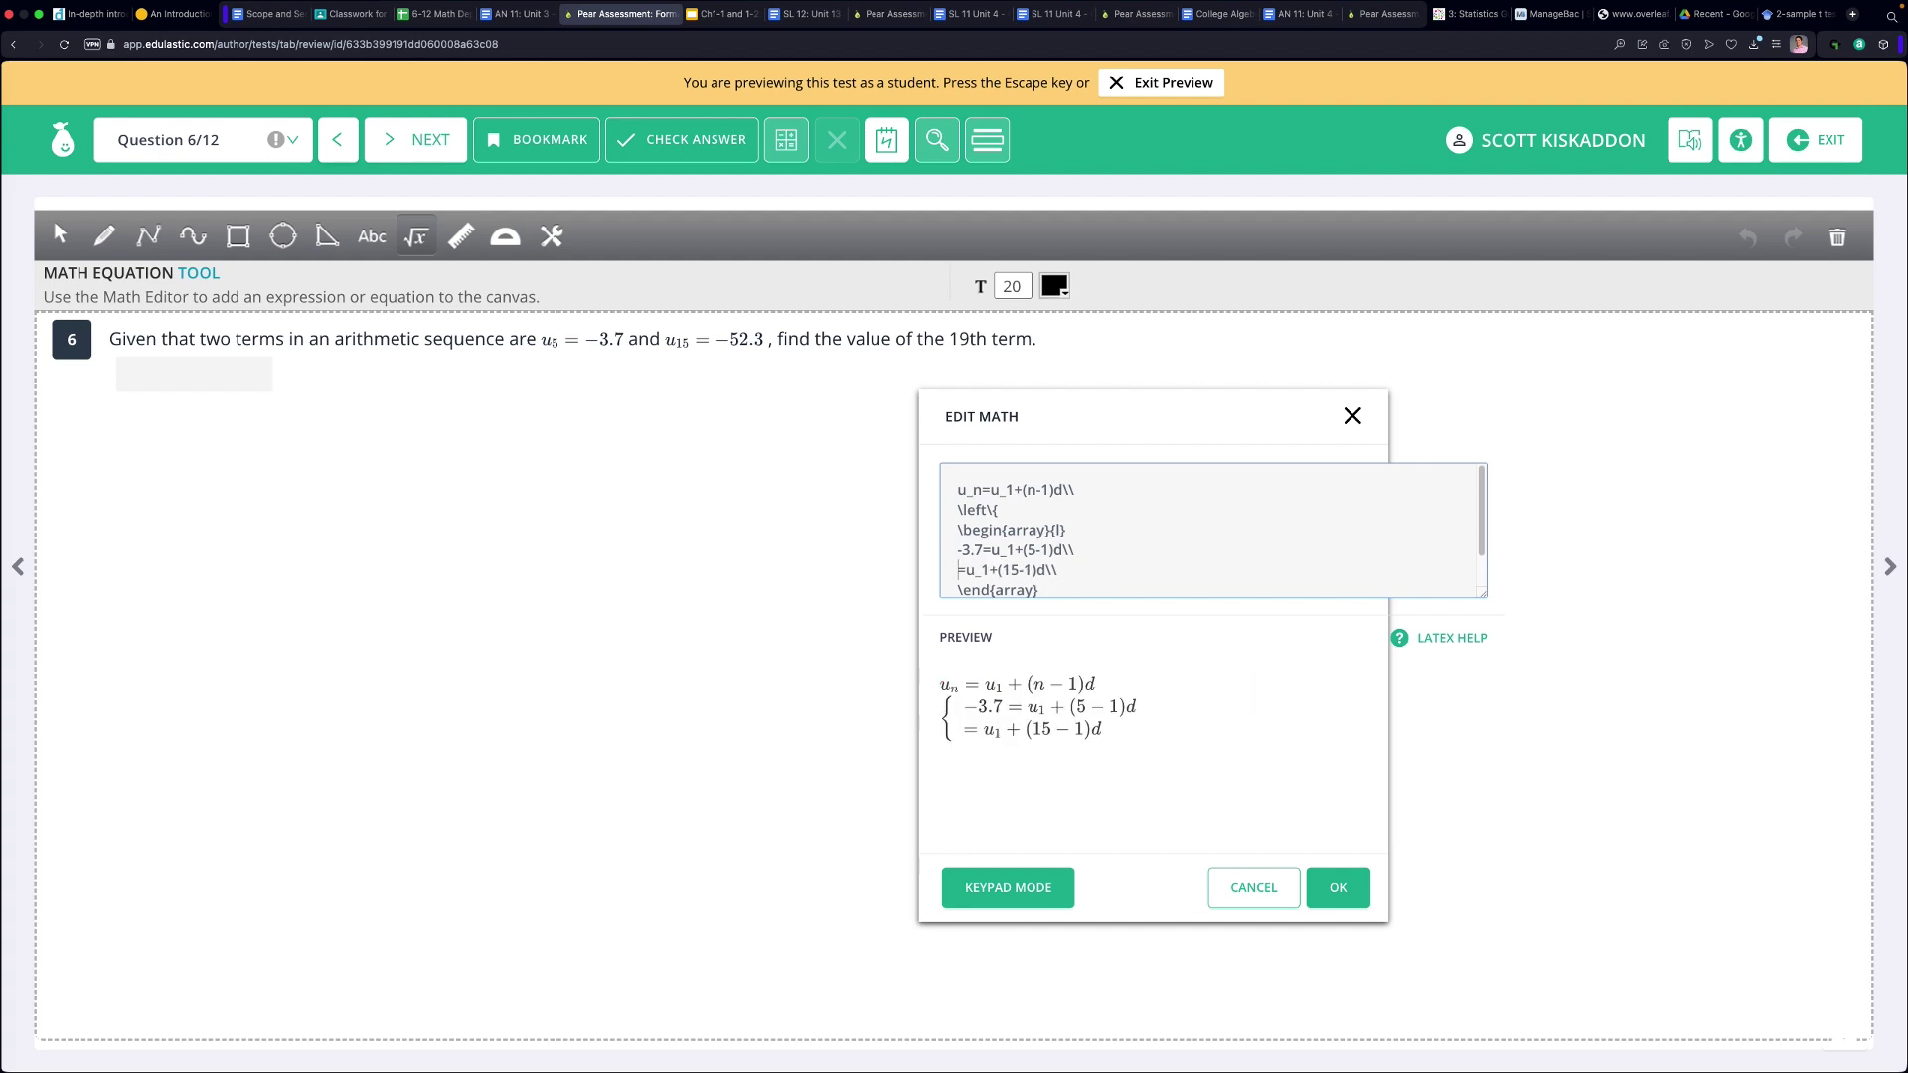
type("-52.")
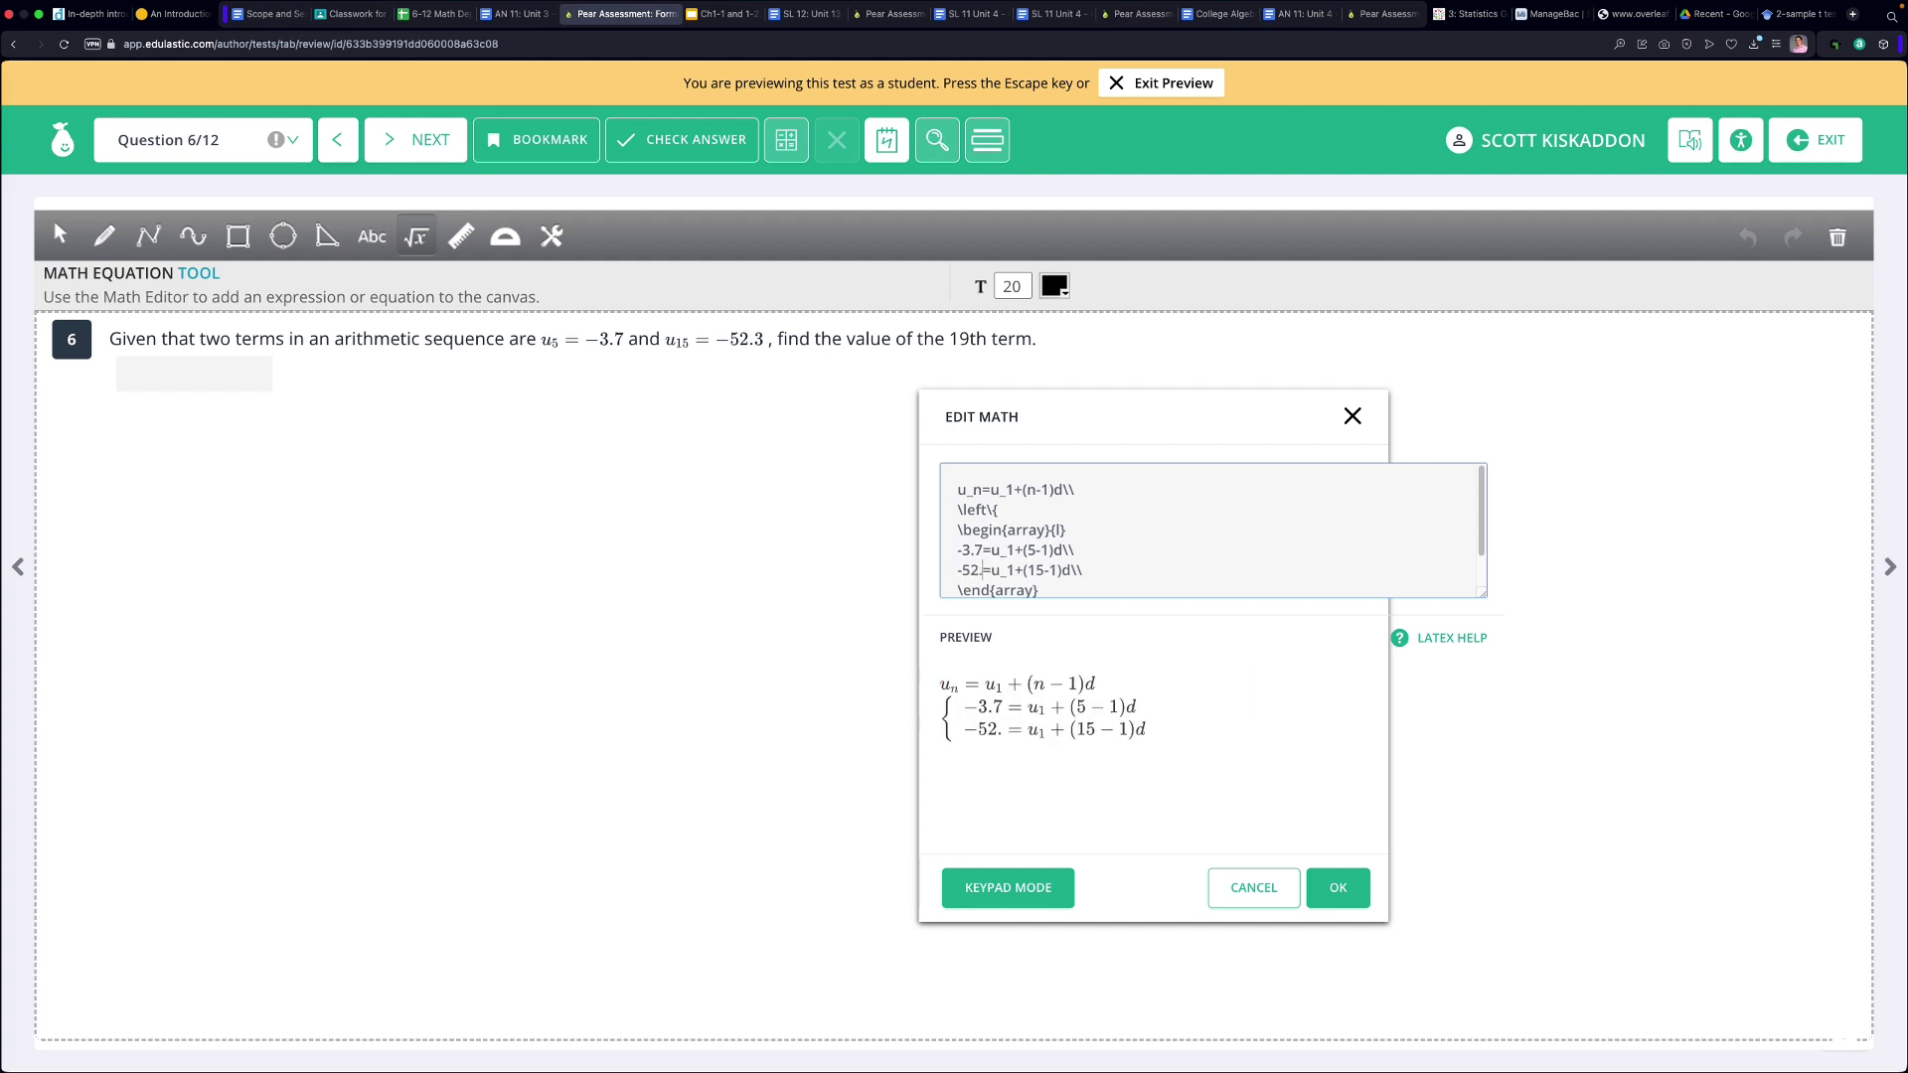
type("3")
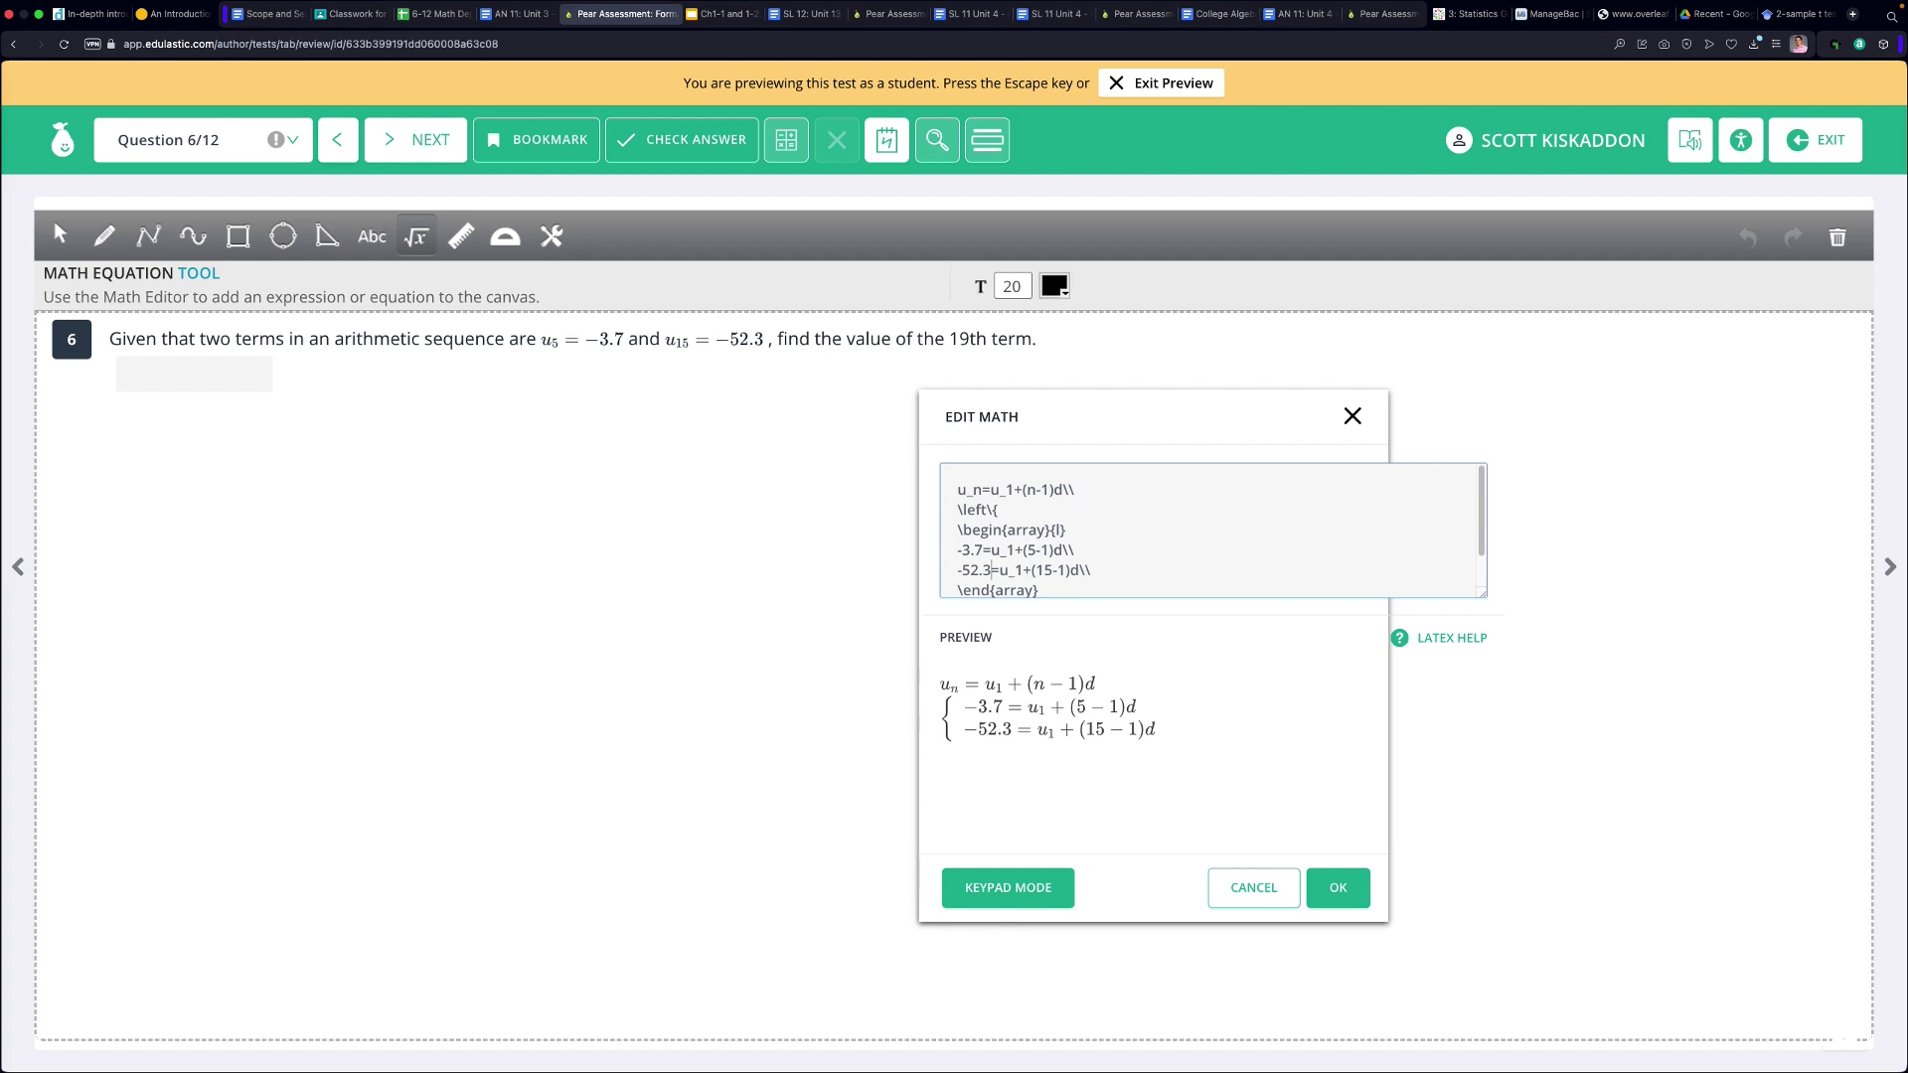
Change the array's column specification to rcl.
scroll(1126, 500, "down", 2)
left_click(1021, 573)
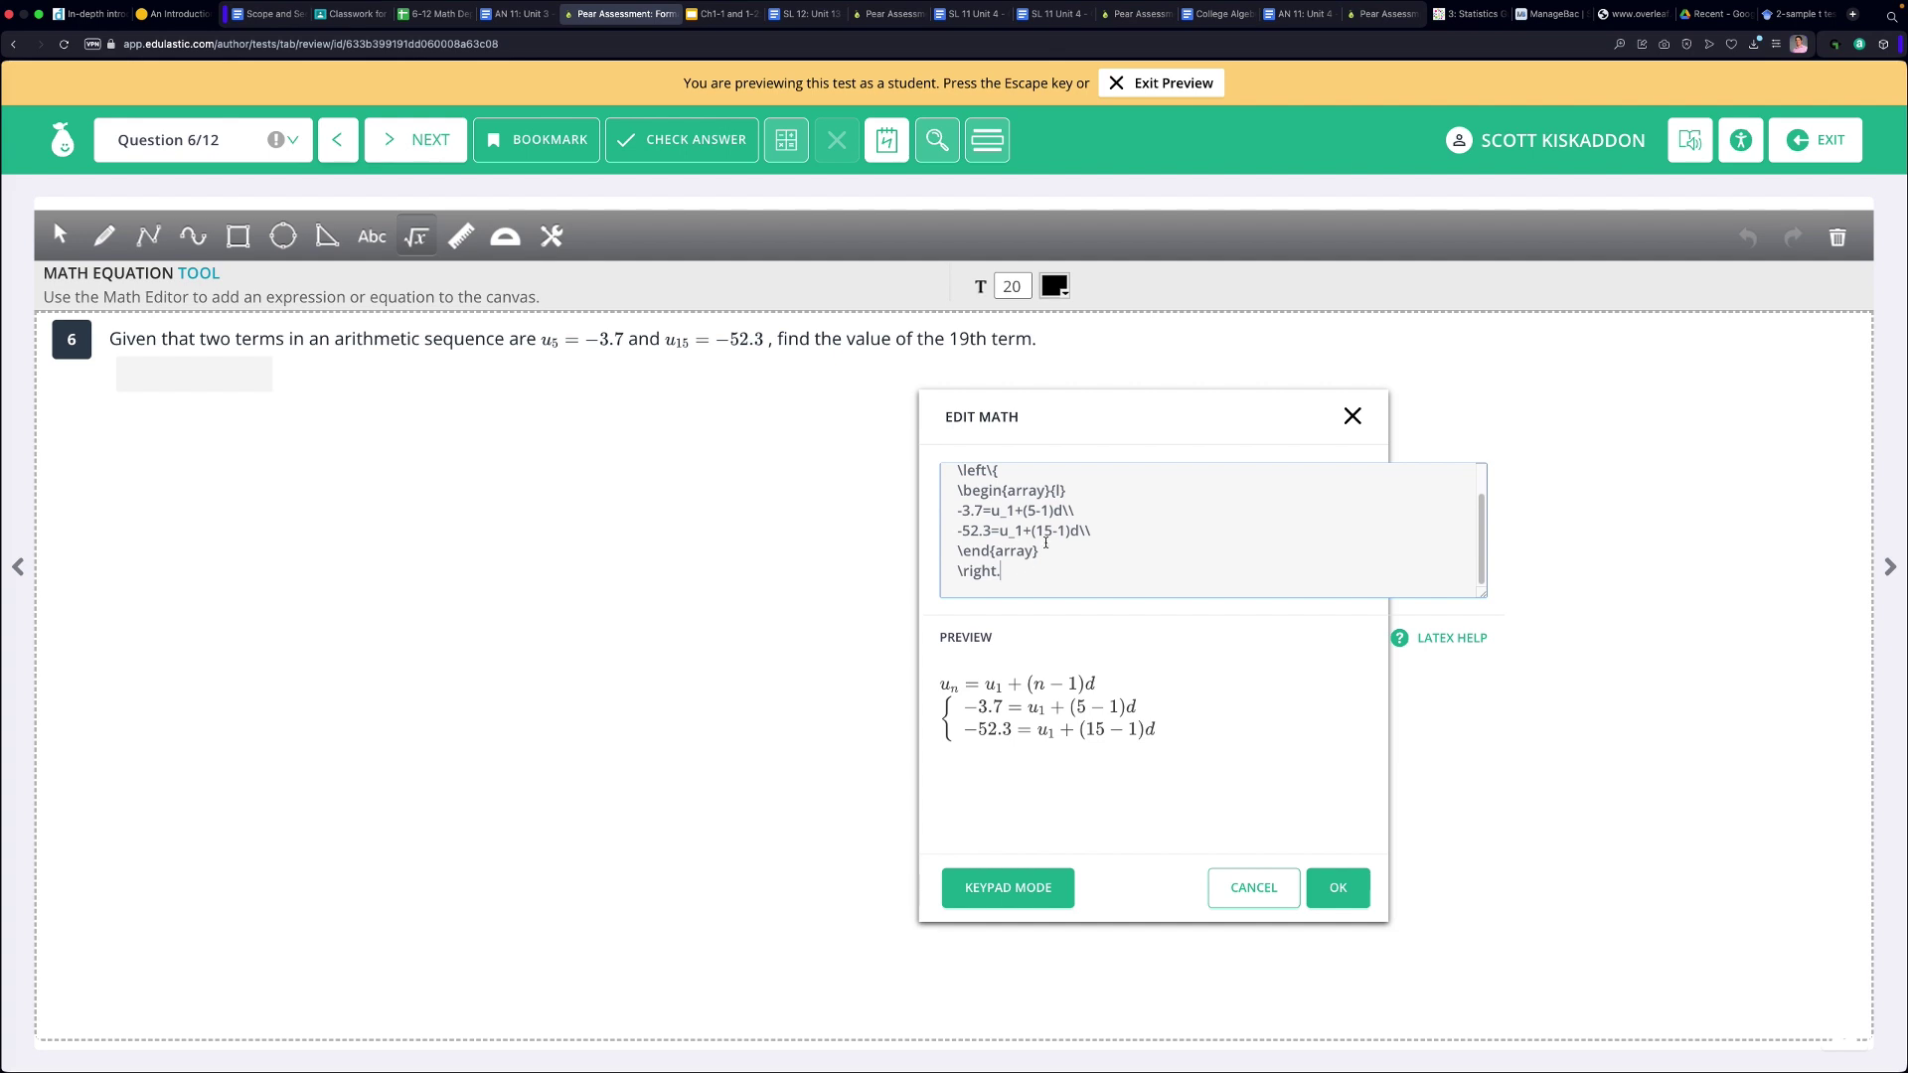
left_click(1067, 489)
key("BackSpace")
type("rcl")
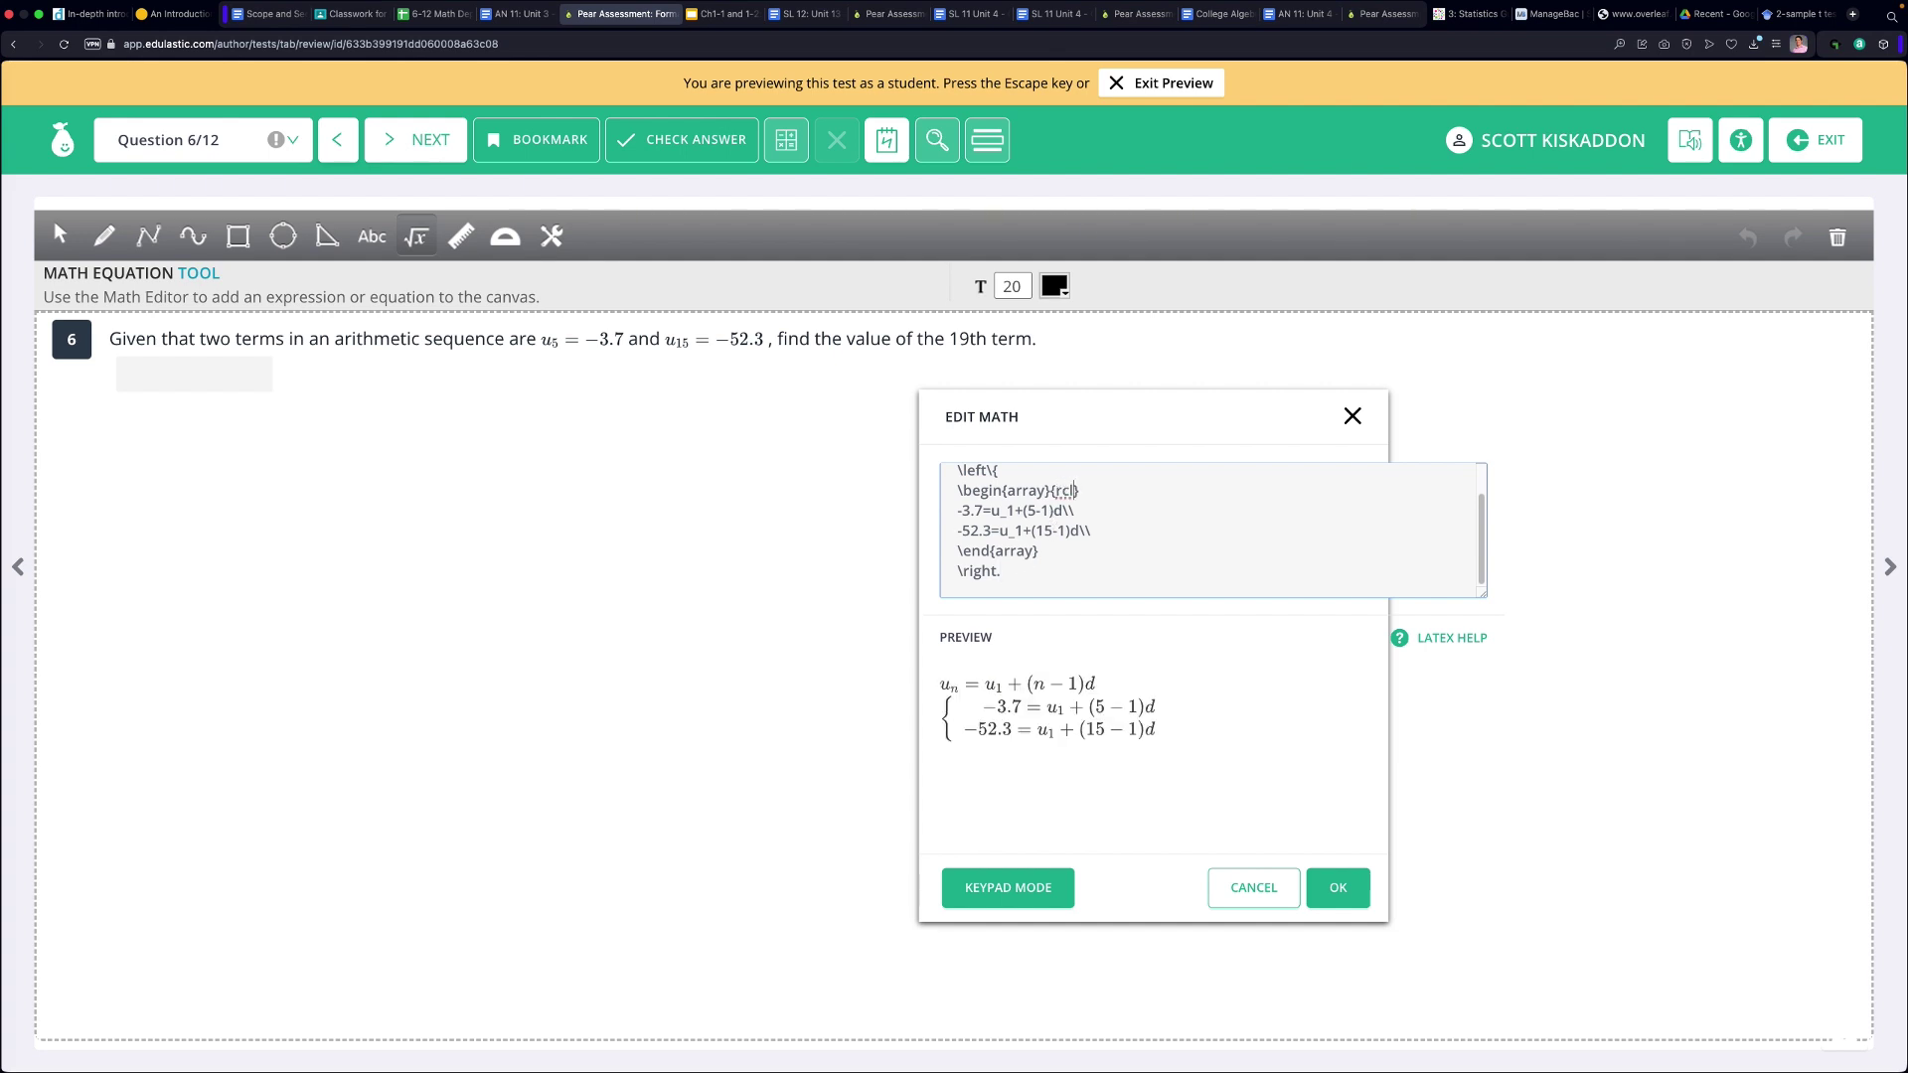
Add alignment markers around the equals signs of both array equations so each reads &=&.
left_click(983, 511)
type("&")
key("Right")
type("&=")
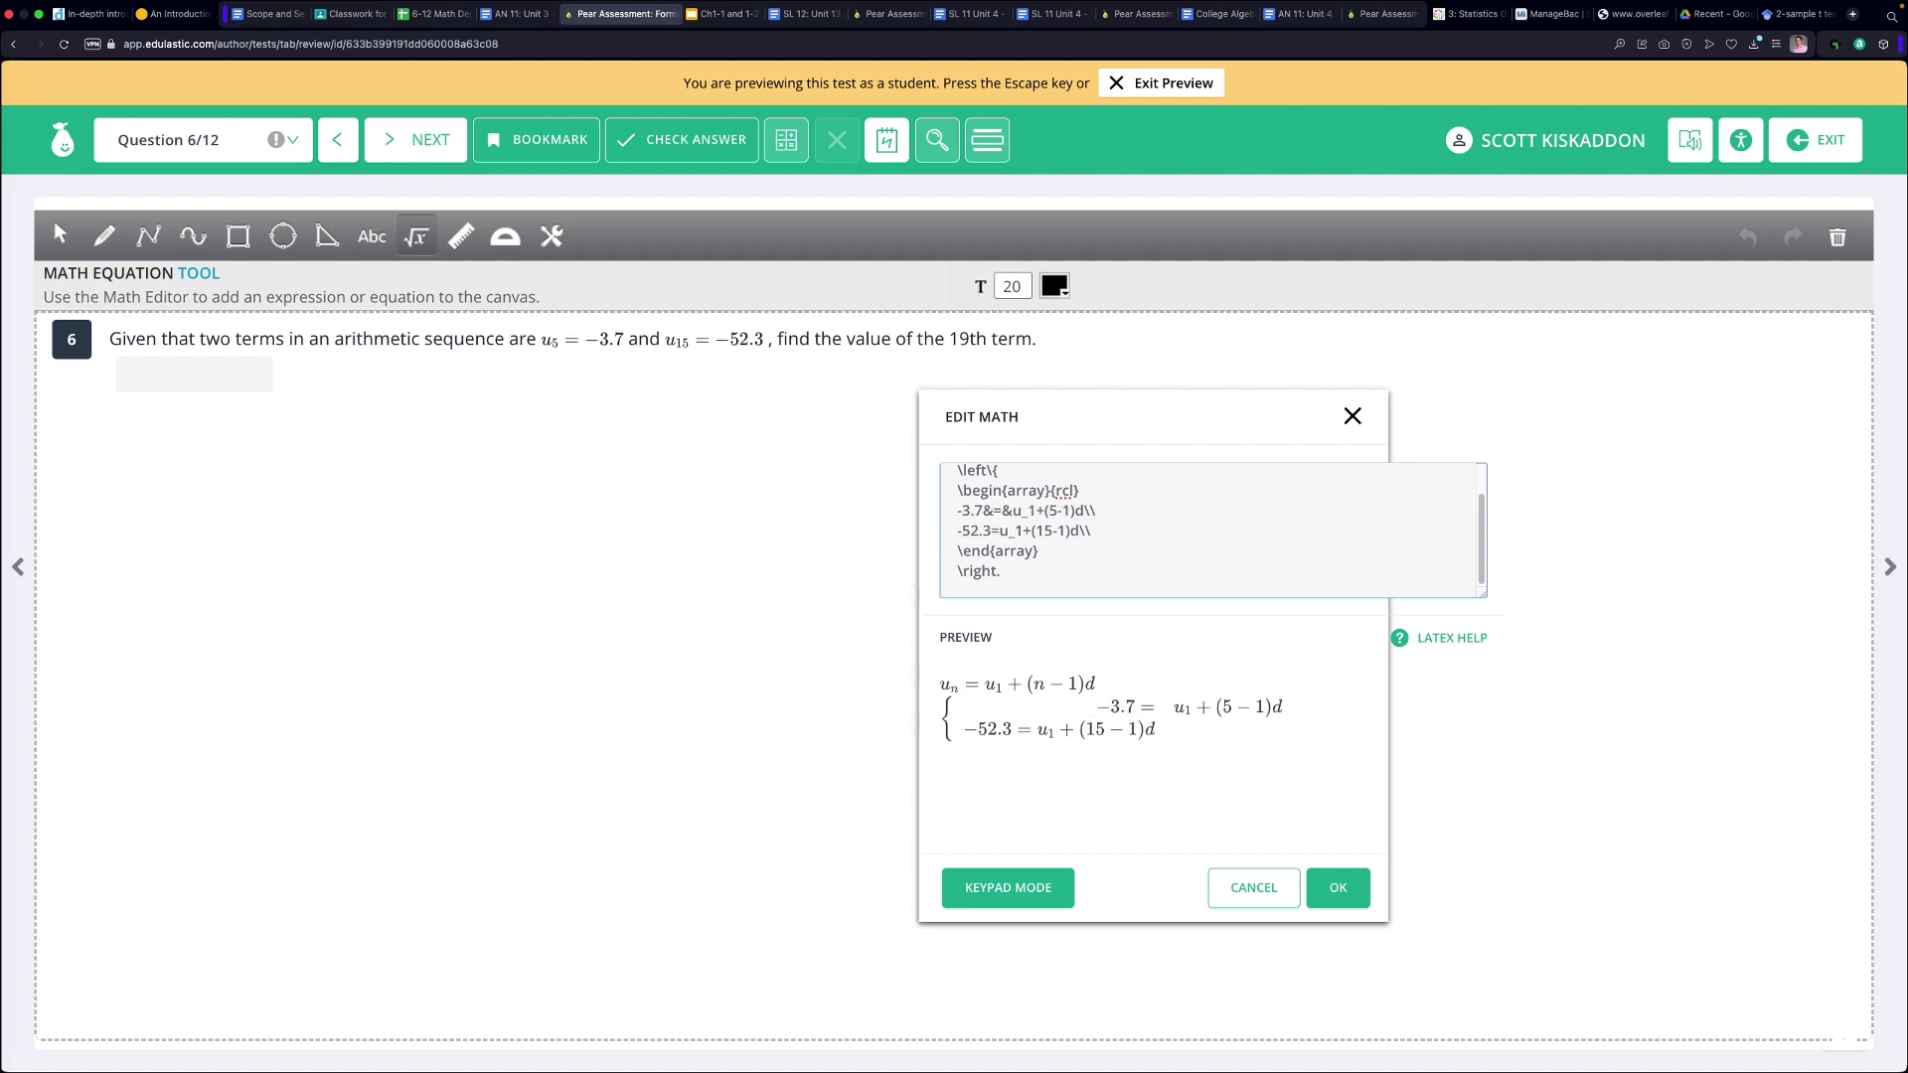
type("&")
key("Right")
type("&")
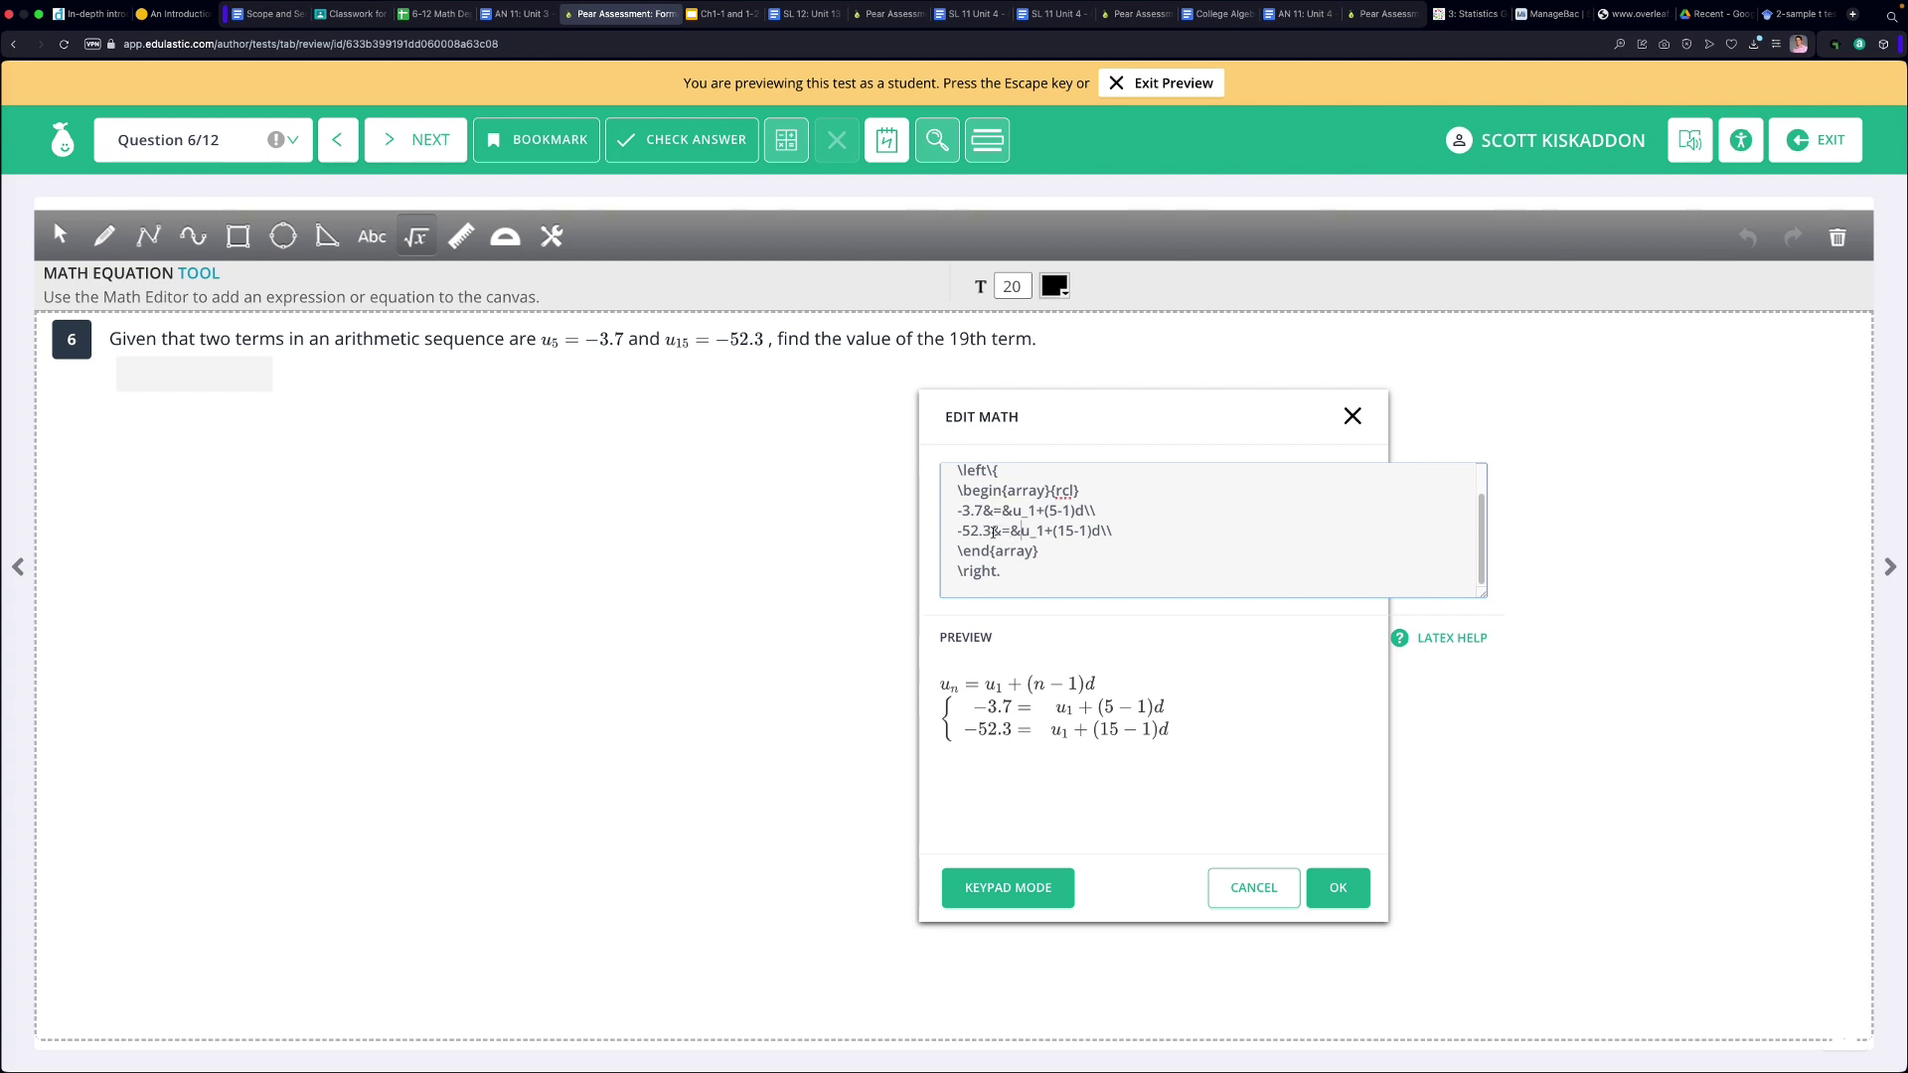
Try right alignment for the array's last column and restore its left alignment.
left_click(1075, 490)
key("BackSpace")
type("r")
key("BackSpace")
type("l")
Add a line break after the braced system and begin a new line with 48.6=.
type("\\\\")
key("Return")
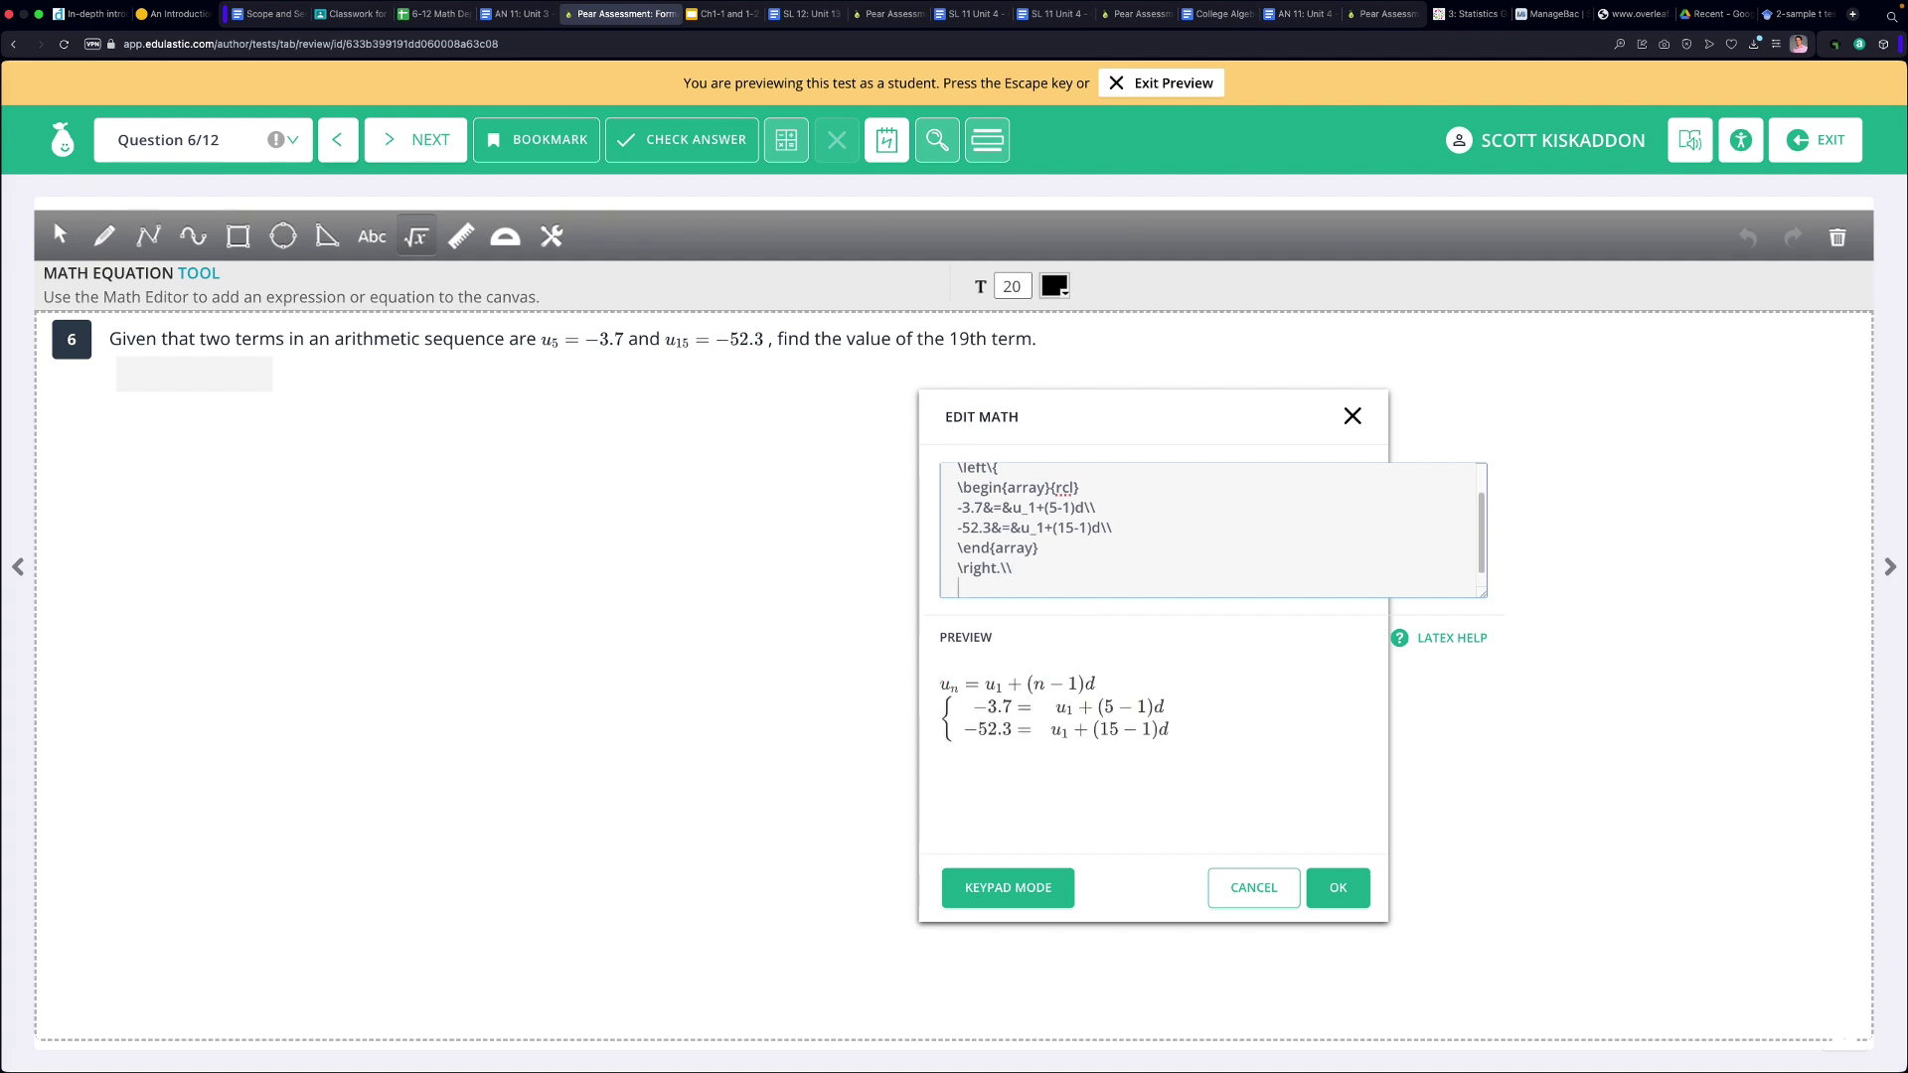
type("48.6")
Simplify the coefficient (5-1) to 4 in the -3.7 equation.
left_click(1074, 509)
key("BackSpace")
key("BackSpace")
key("BackSpace")
key("BackSpace")
key("BackSpace")
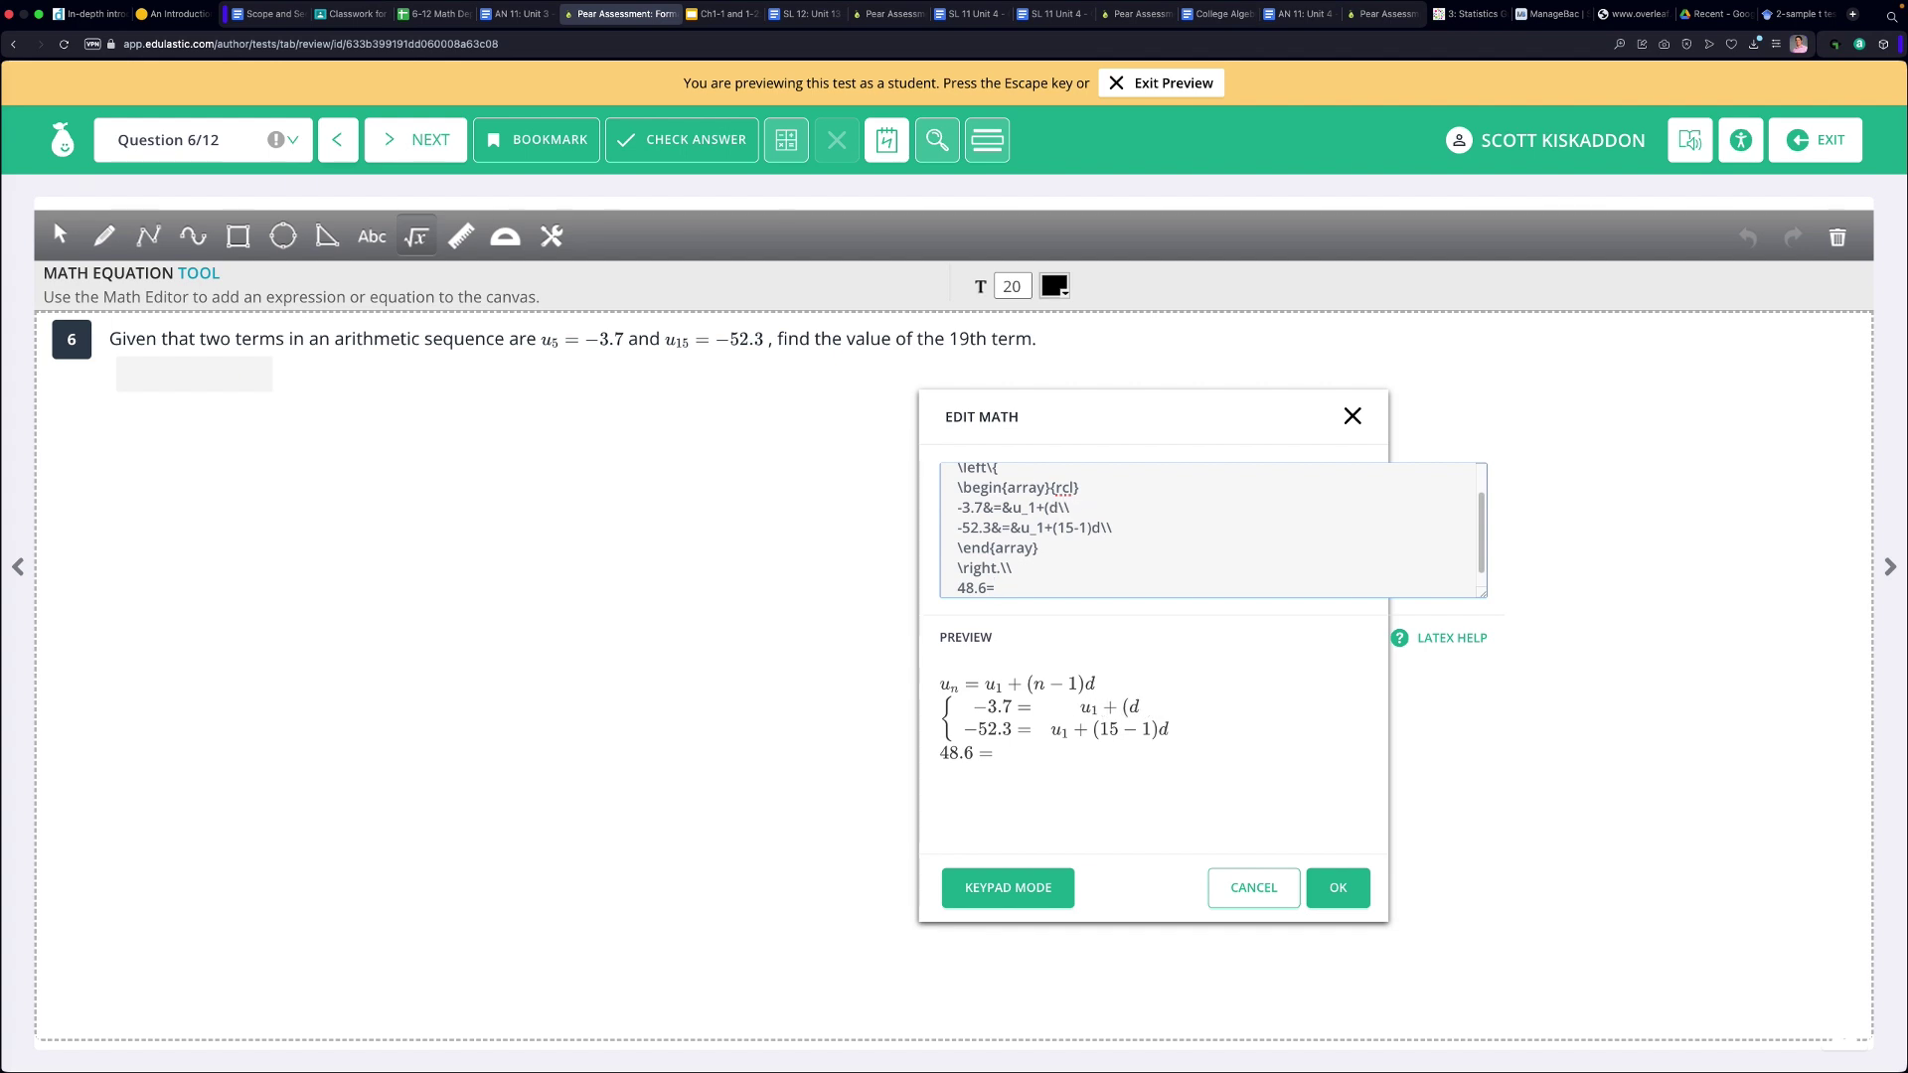
type("4")
Simplify the coefficient (15-1) to 14 in the -52.3 equation.
left_click(1078, 528)
key("Delete")
key("Delete")
key("BackSpace")
key("BackSpace")
key("BackSpace")
key("BackSpace")
type("14")
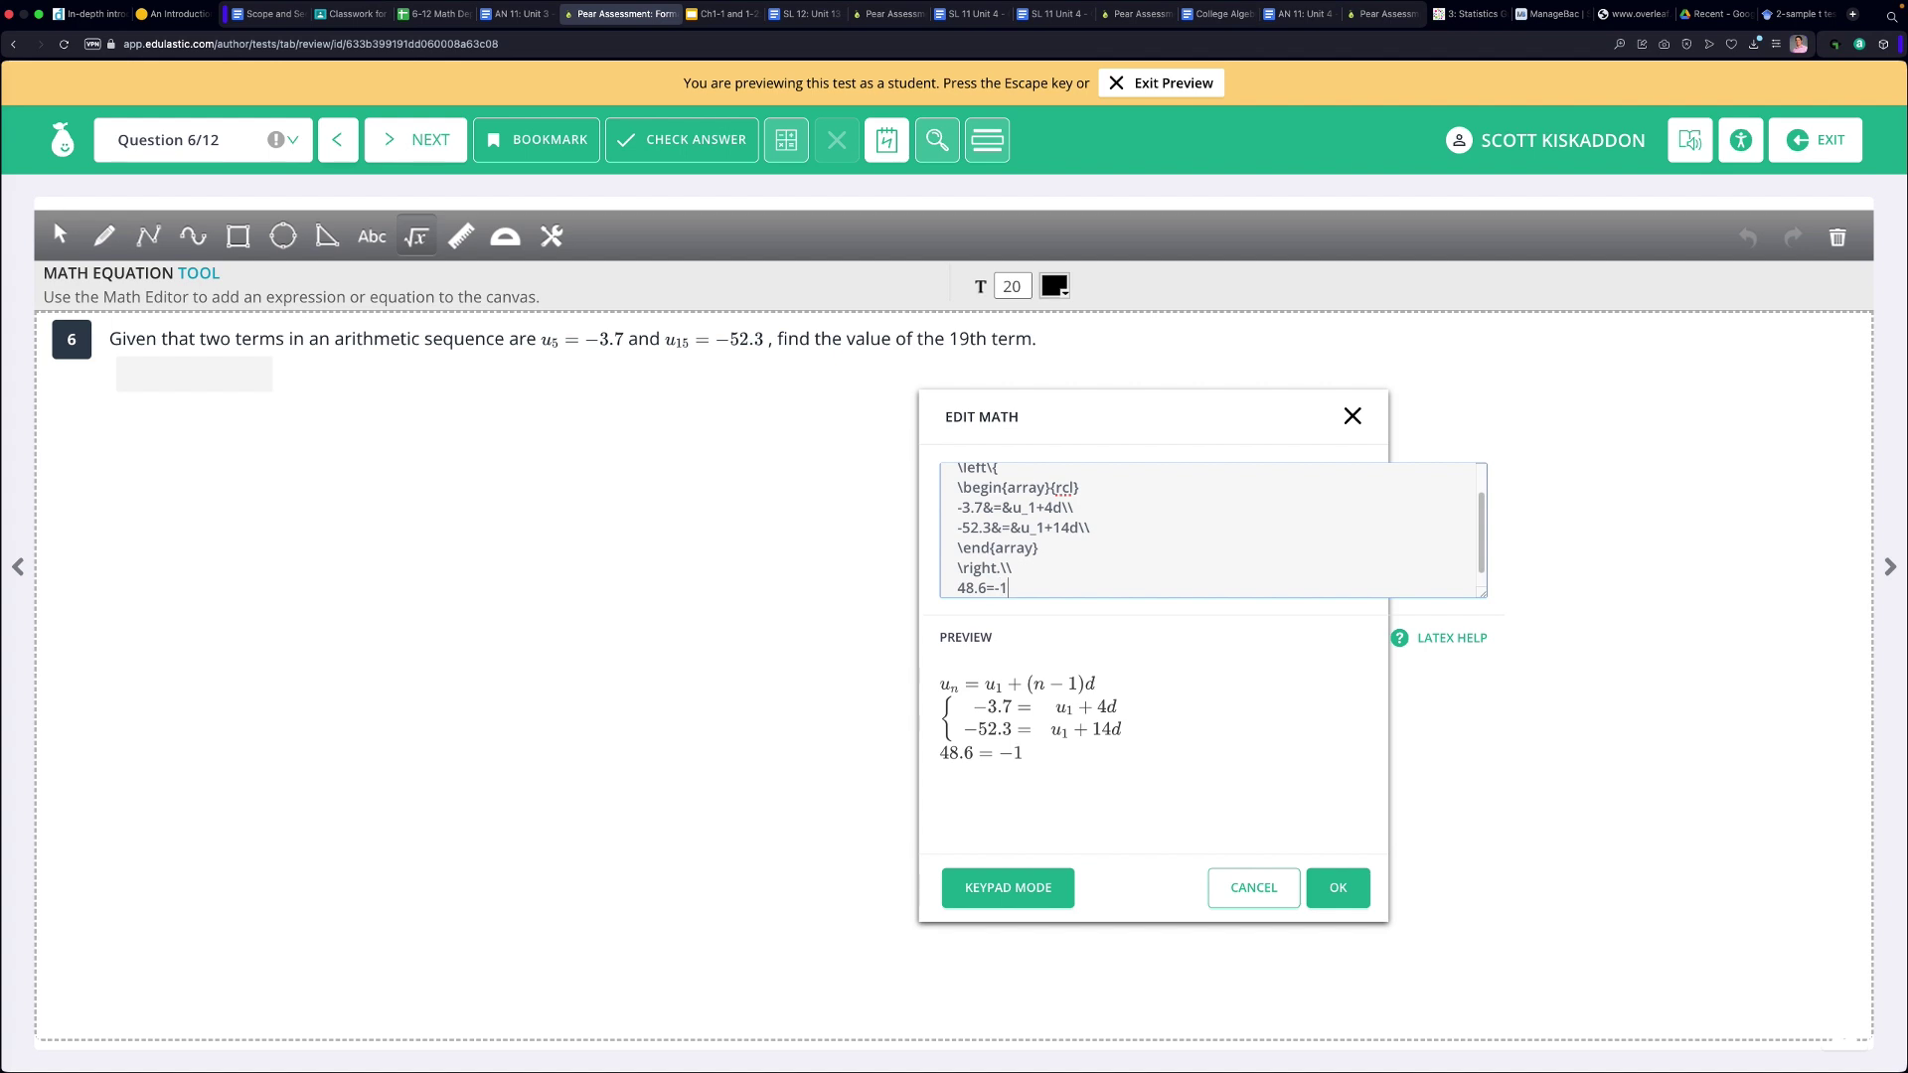
Complete the subtracted equation as 48.6=-10d and add the line d=-4.86 below it.
type("0d\\\\")
key("Return")
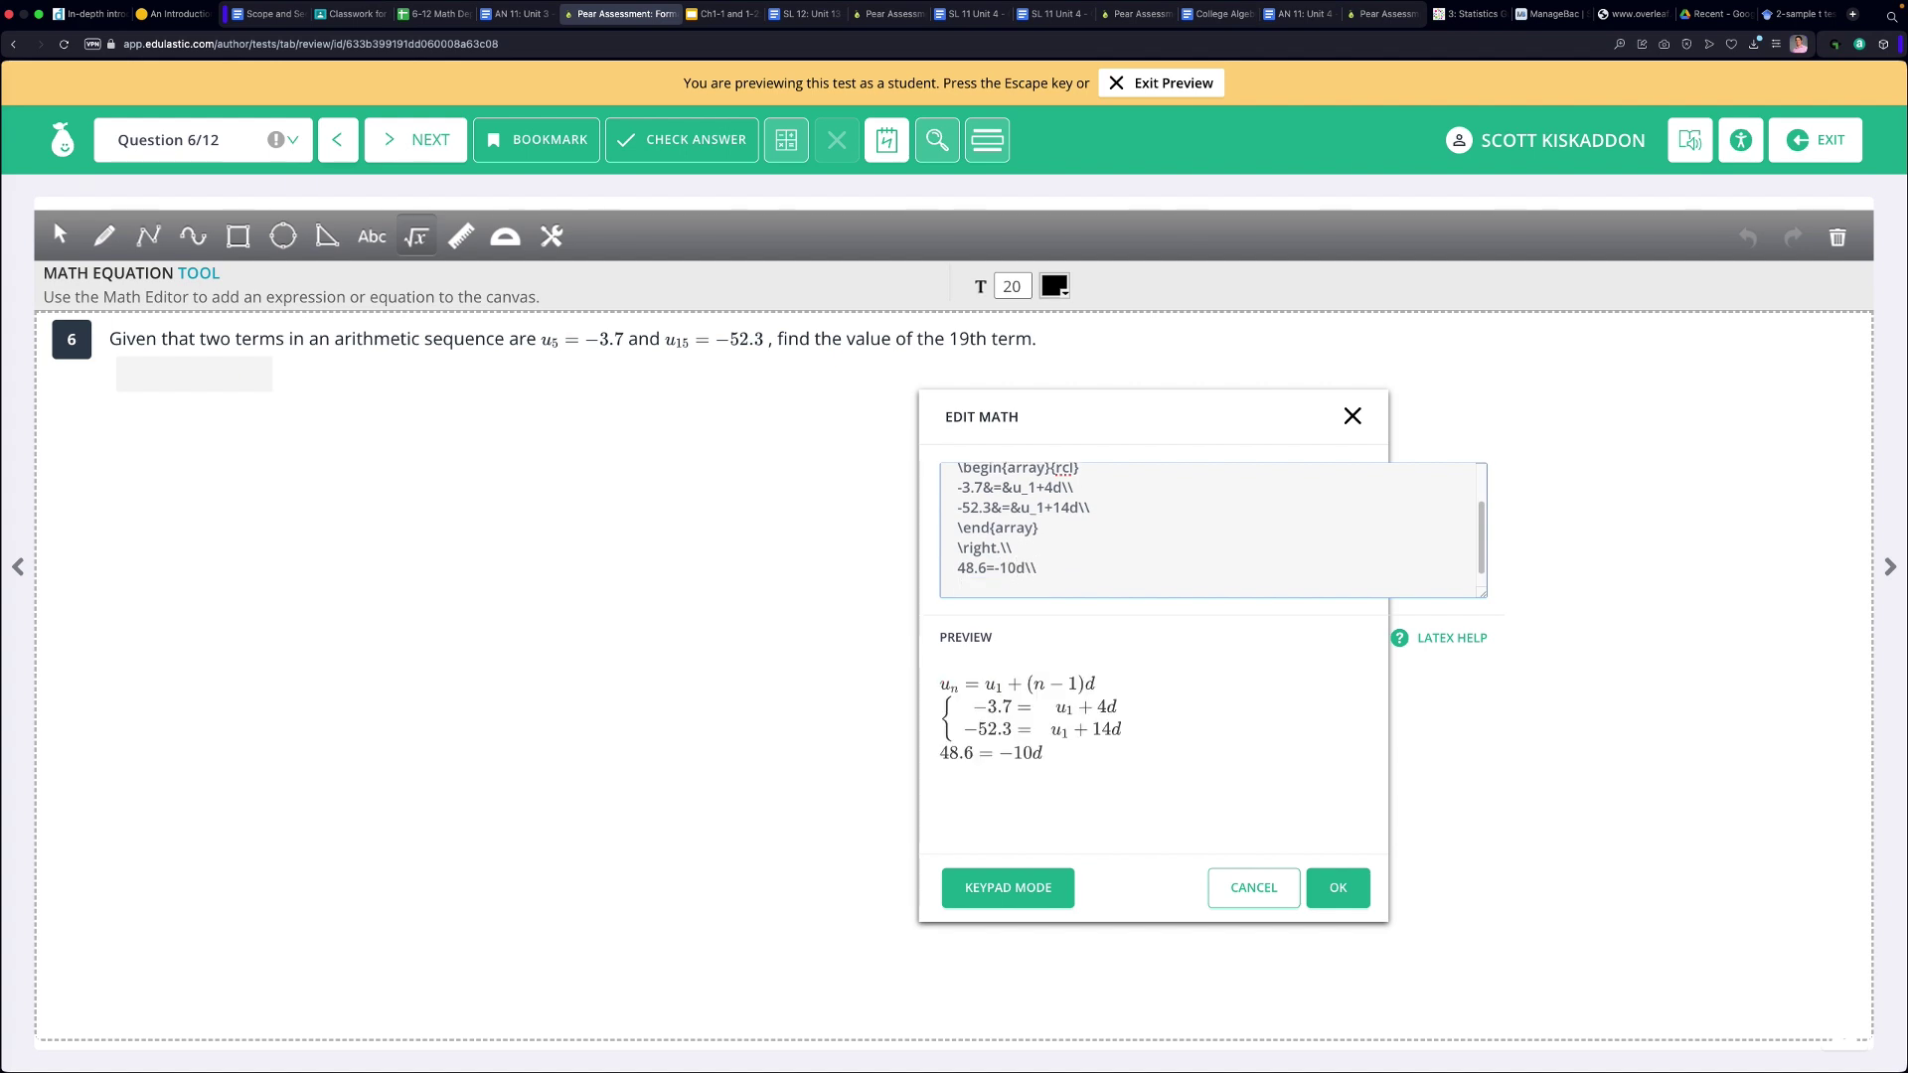
type("d=-4.86\\\\")
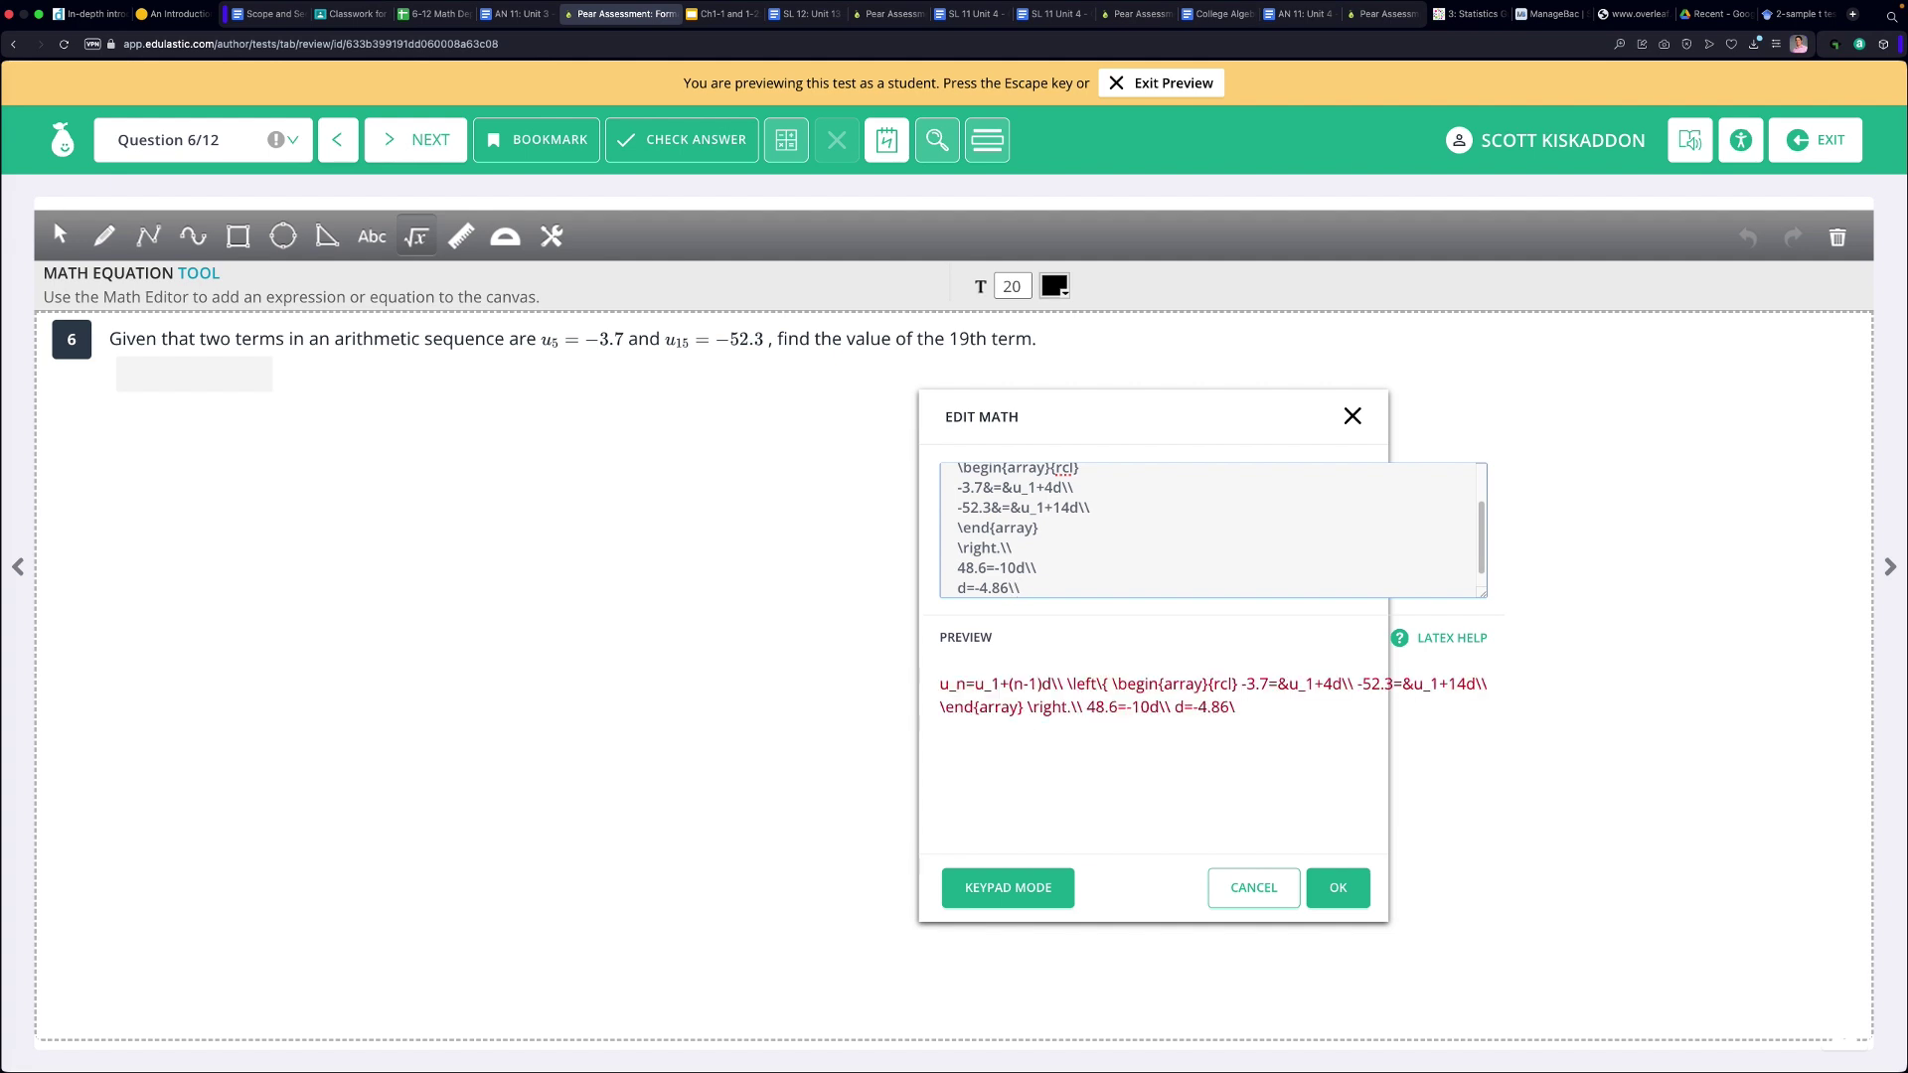
key("Return")
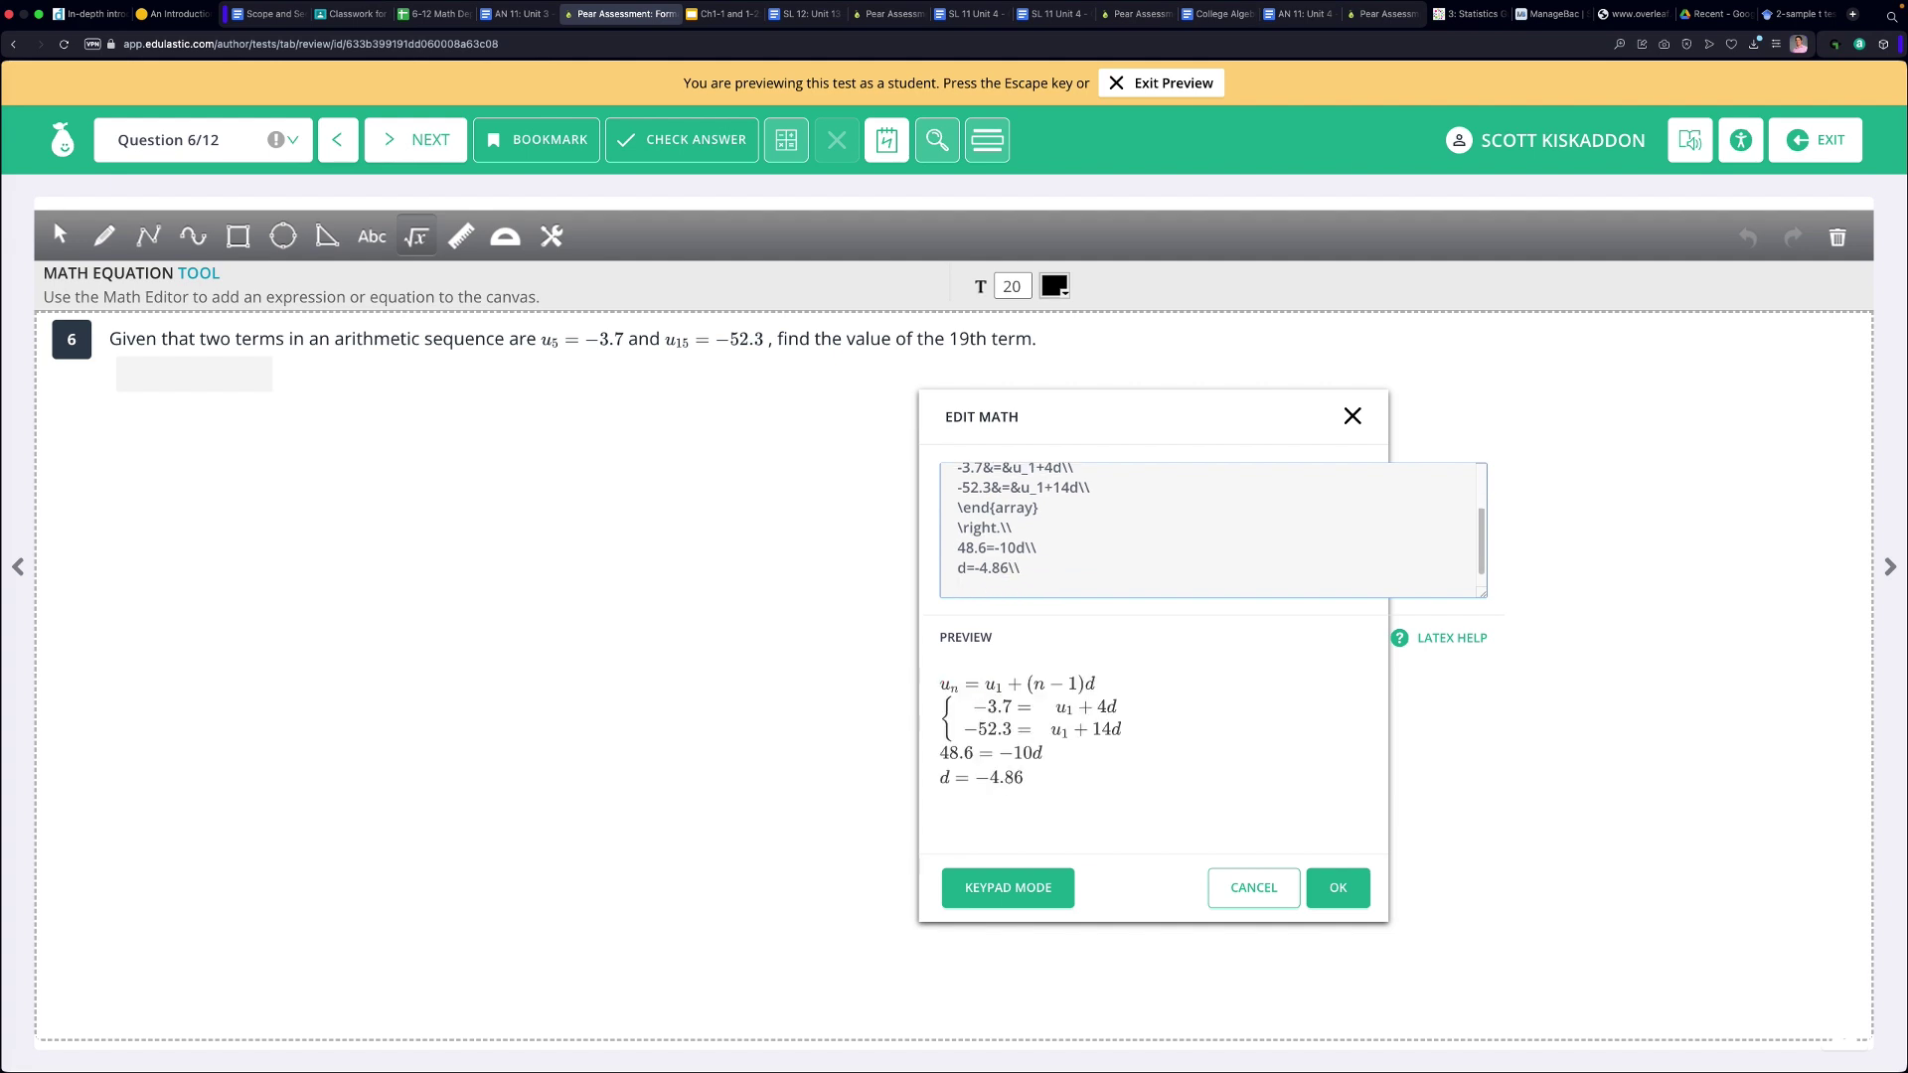
Add the lines -3.7=u_1+4(-4.86) and u_1=15.74 to the LaTeX working, each ending with a line break.
type("-3.7=u_1+4(-4.86)")
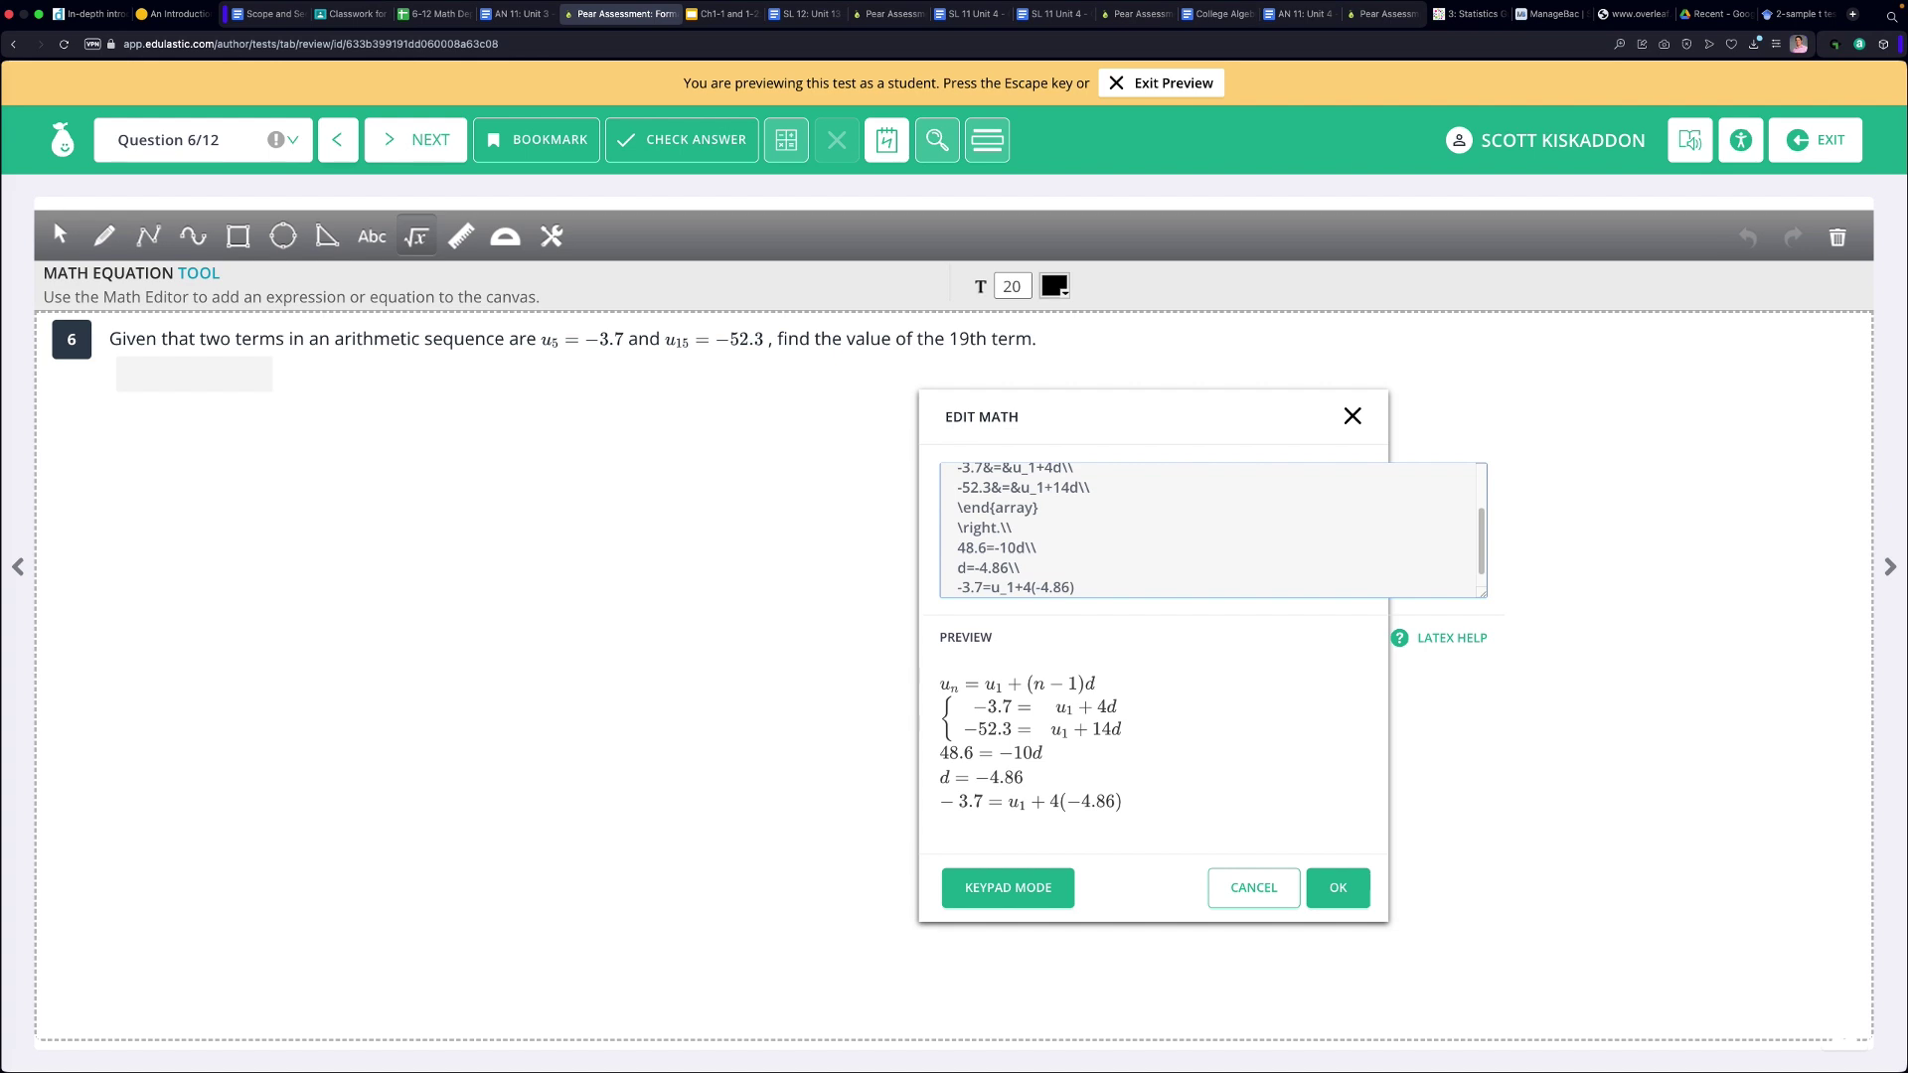
type("\\\\")
key("Return")
type("u")
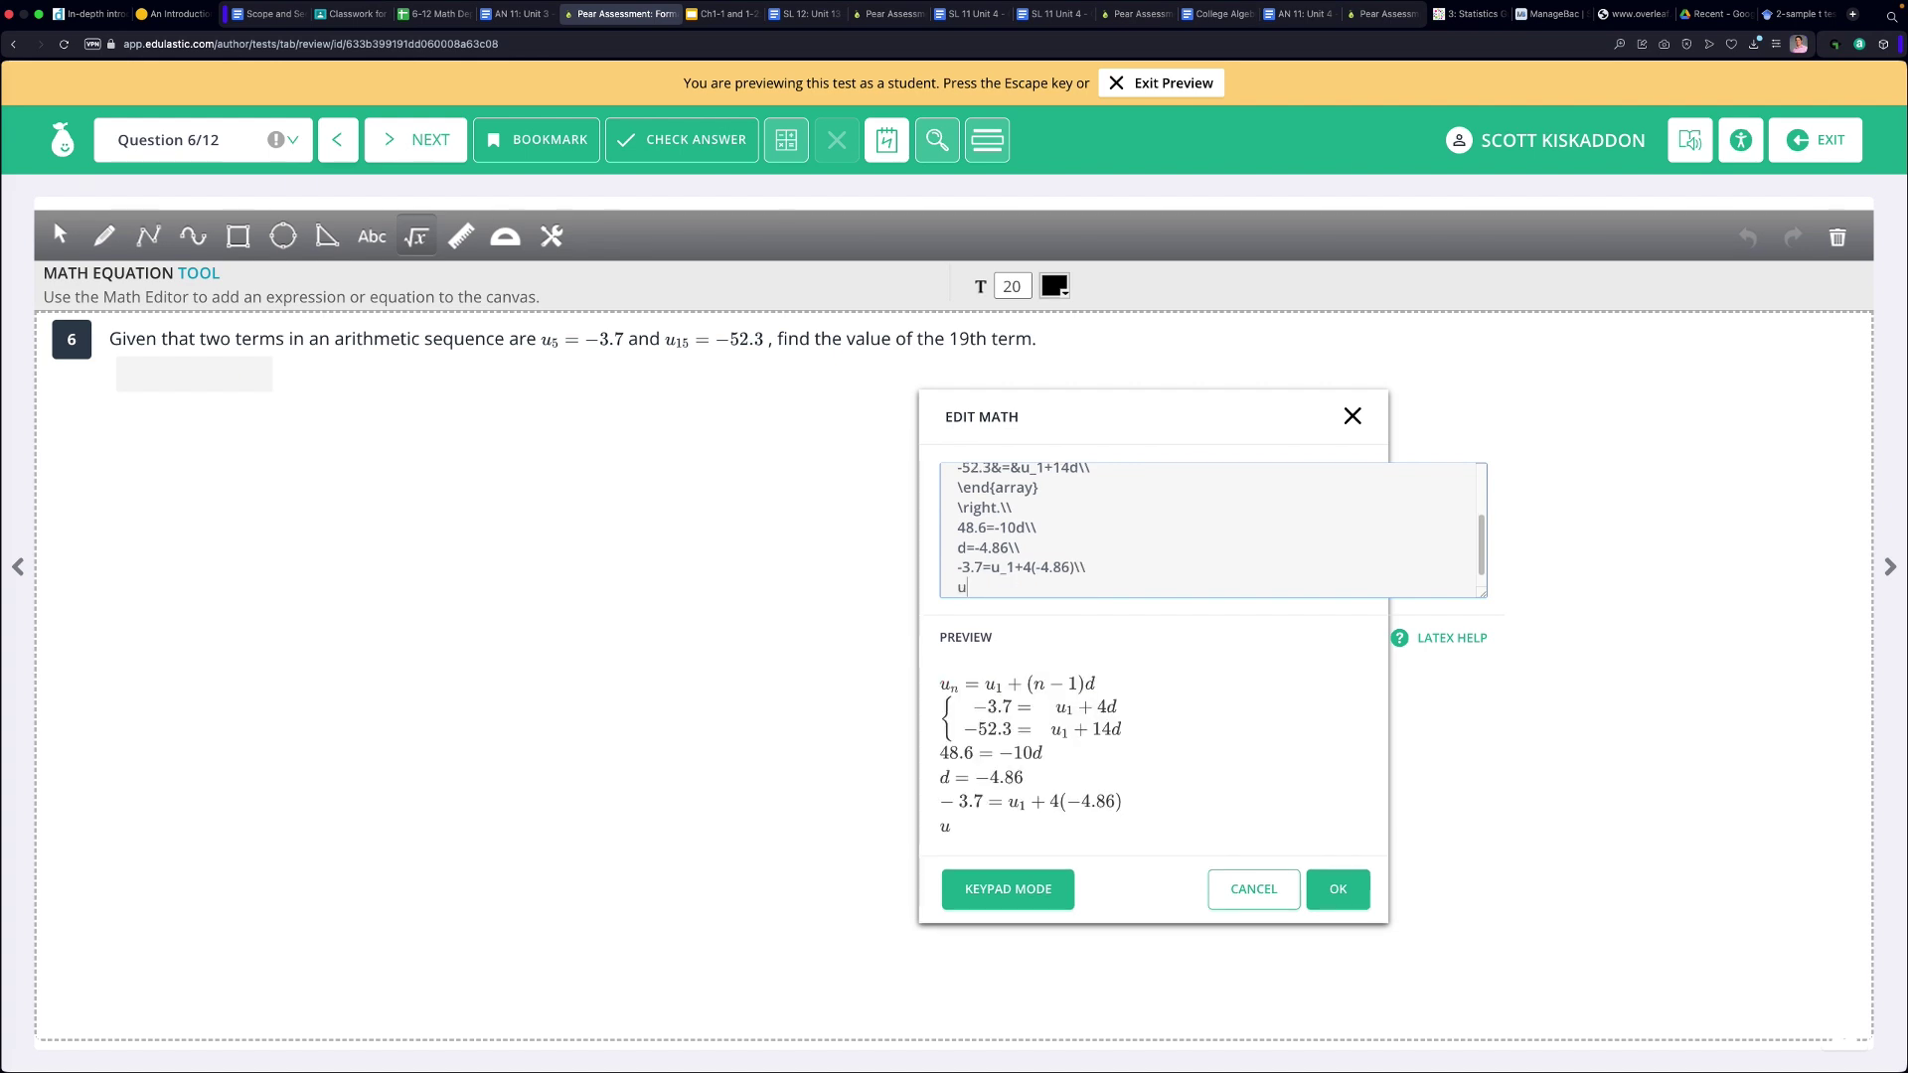
type("_1=15.74\\\\")
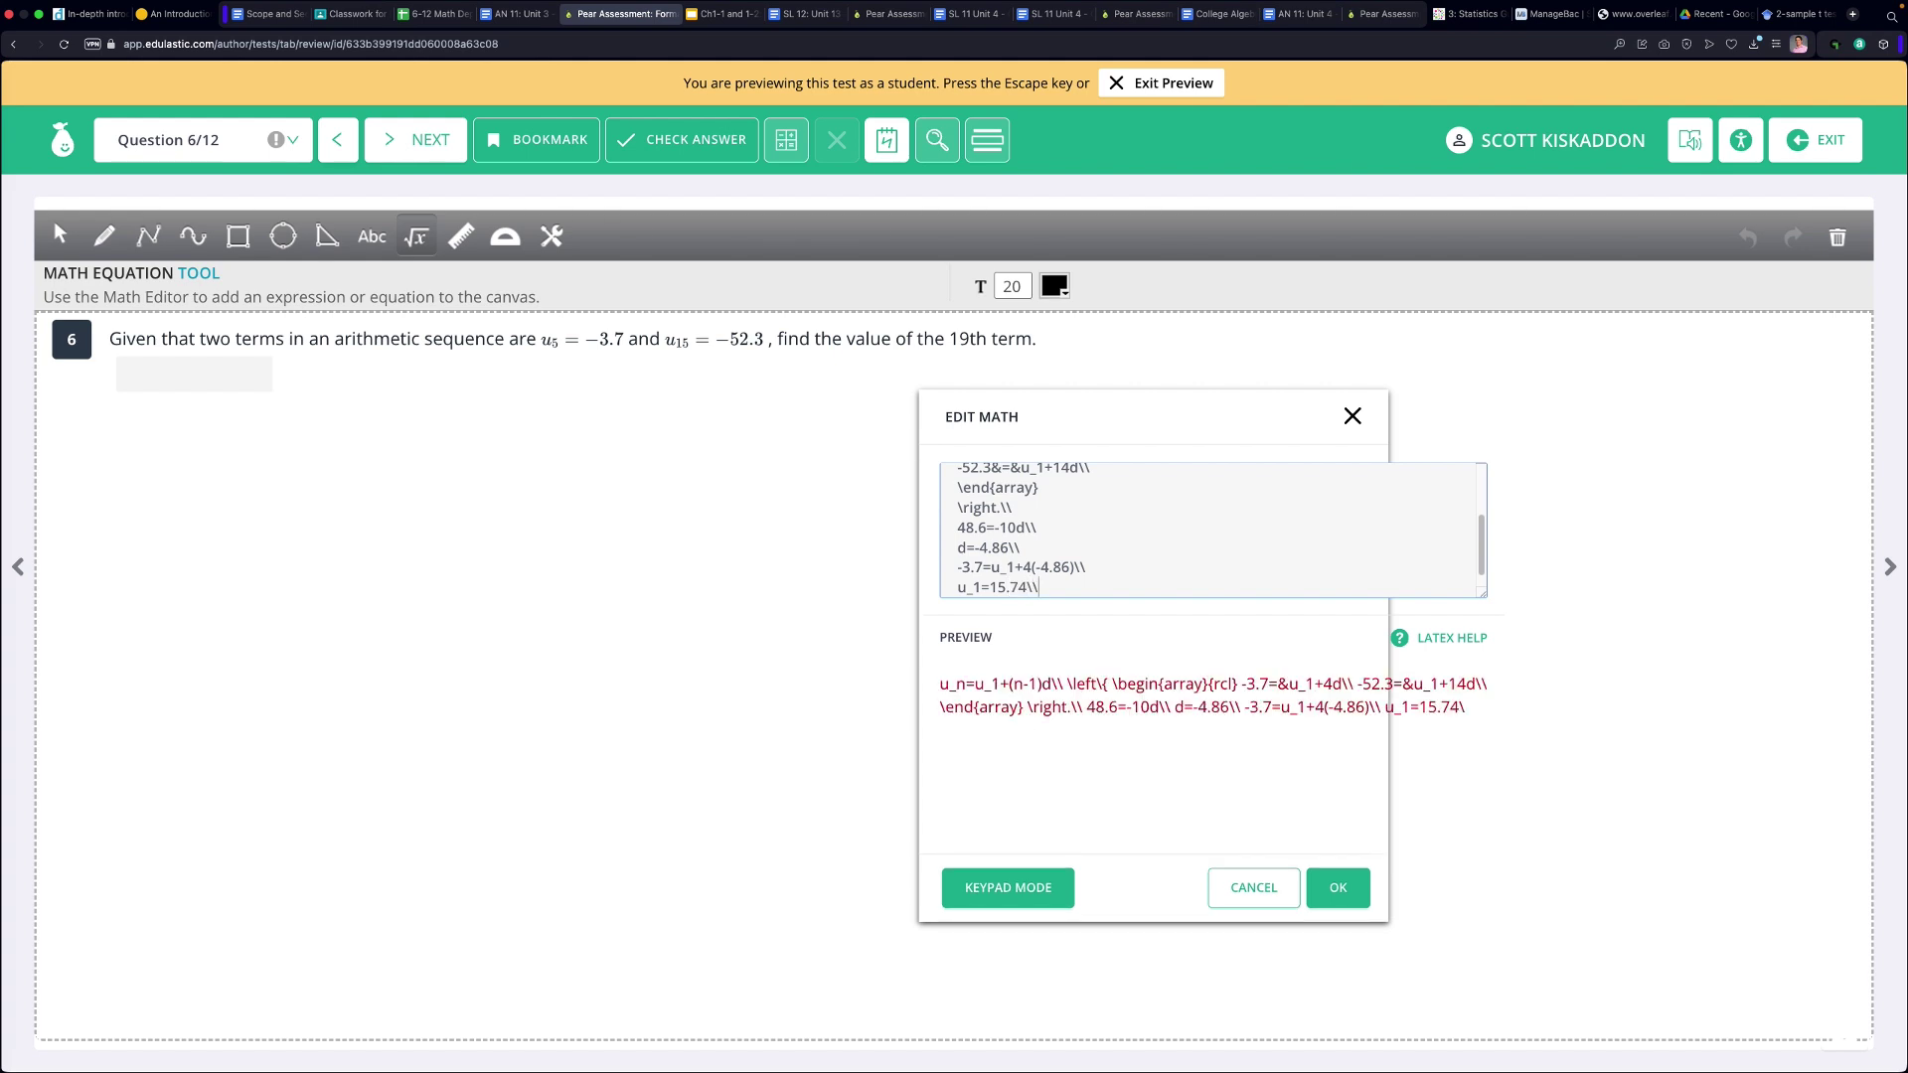
key("Return")
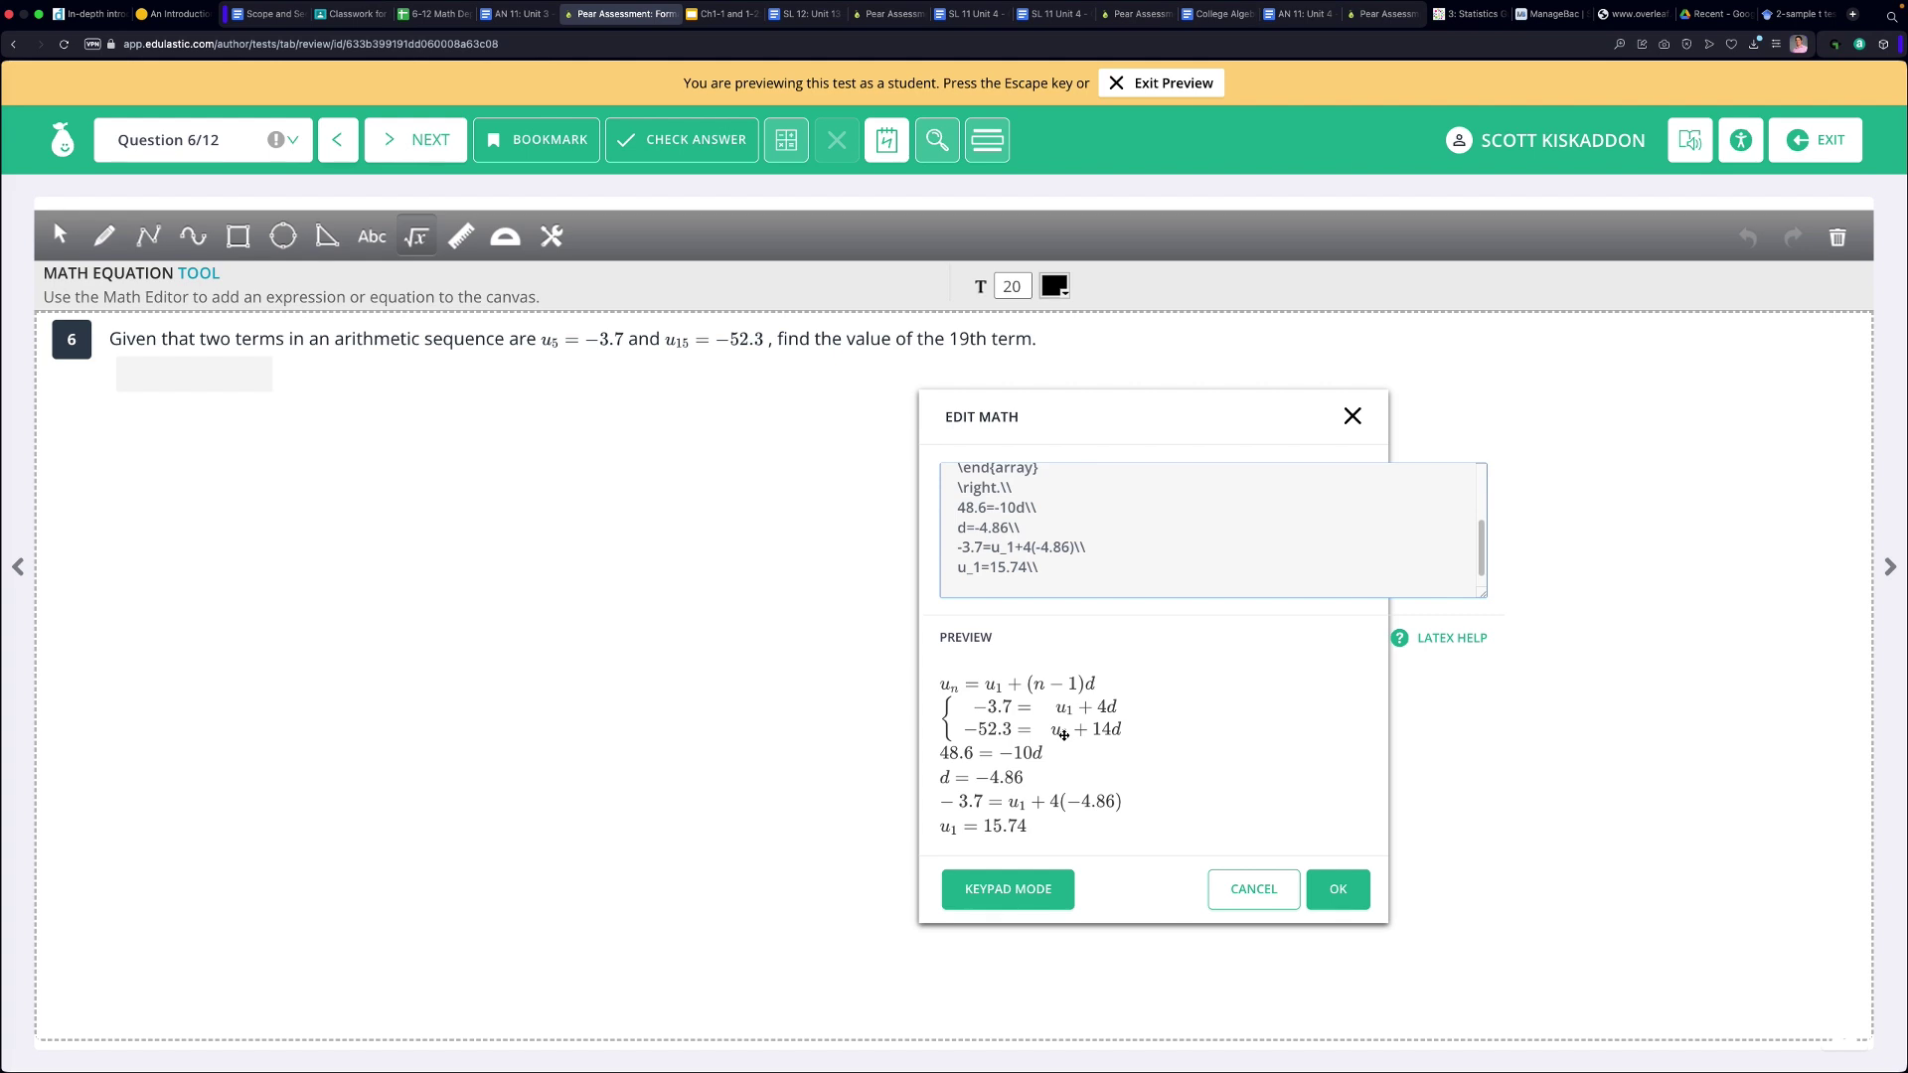
Add the final line u_{19}=15.74+(19-1)(-4.86)=-71.74 and place the finished working on the scratchpad.
type("u_")
type("{19}")
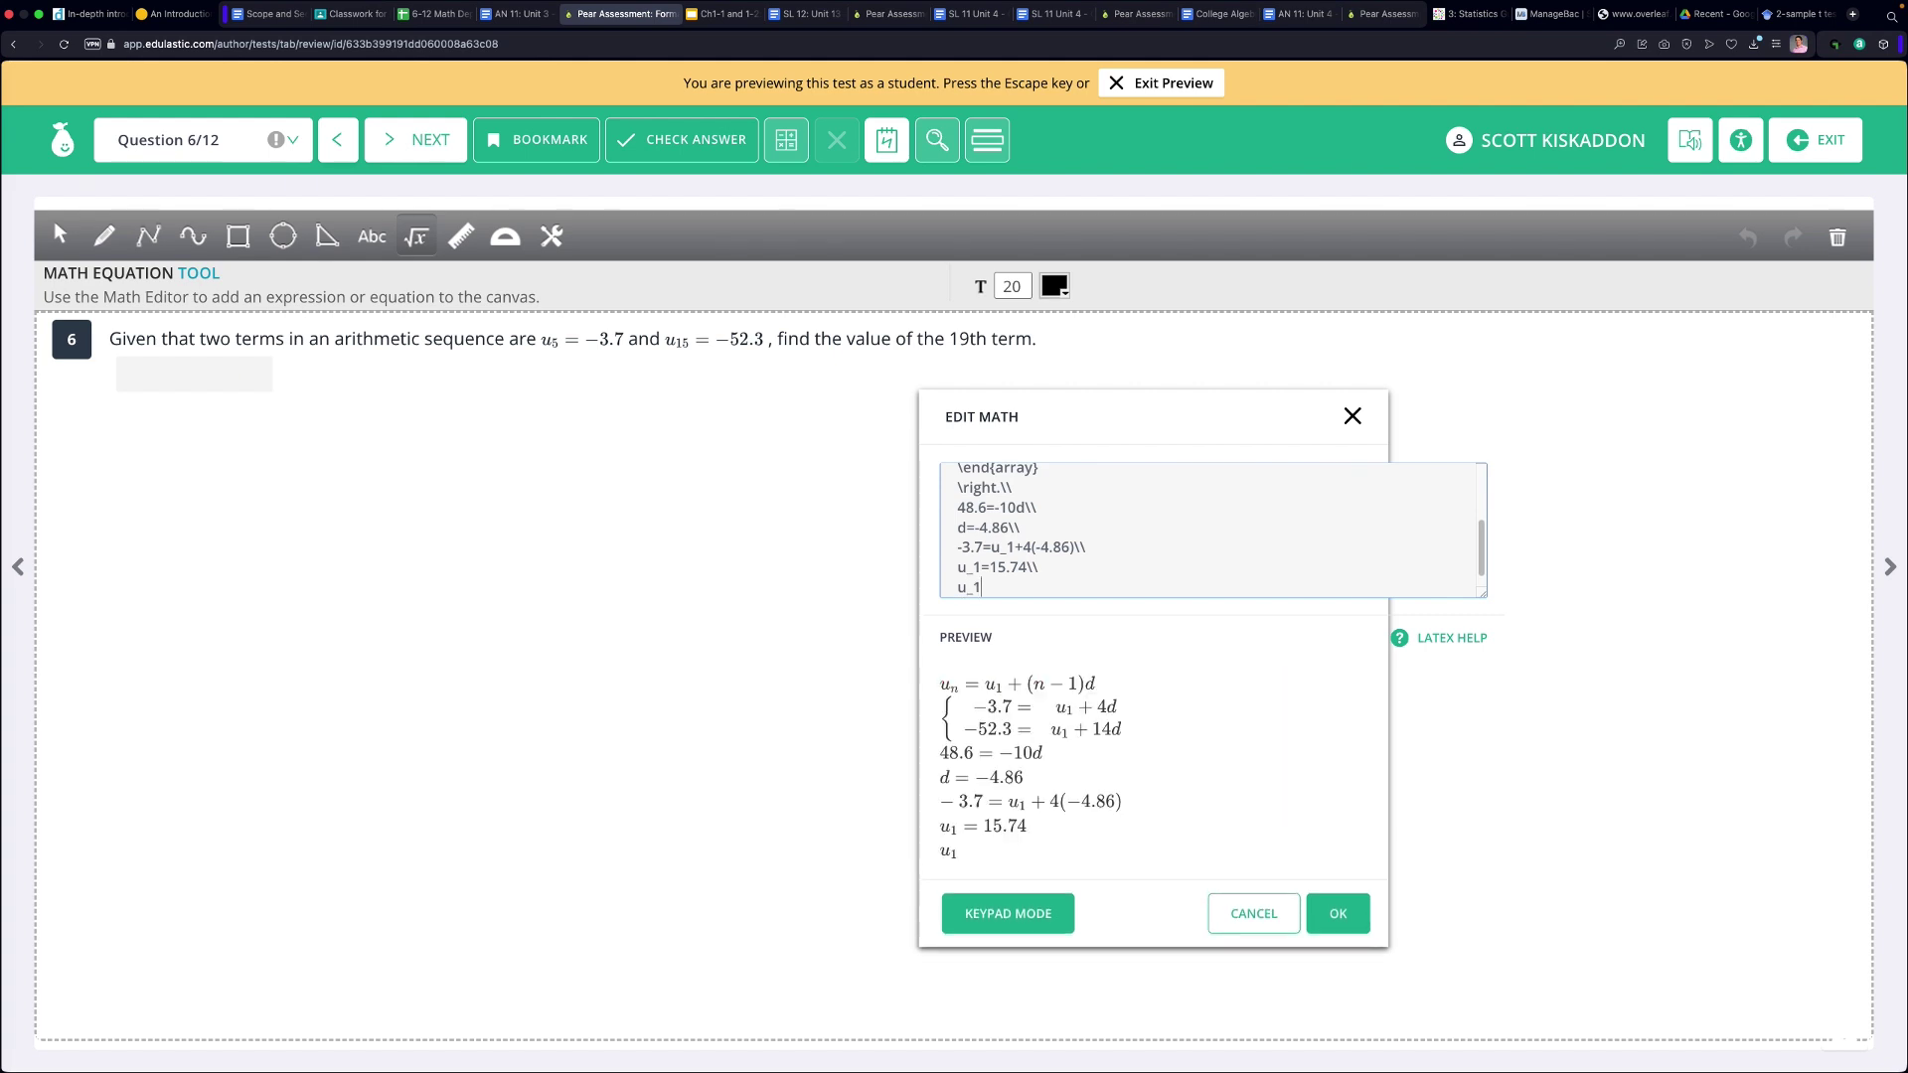
type("=15.74+(19-1)(-4.86)")
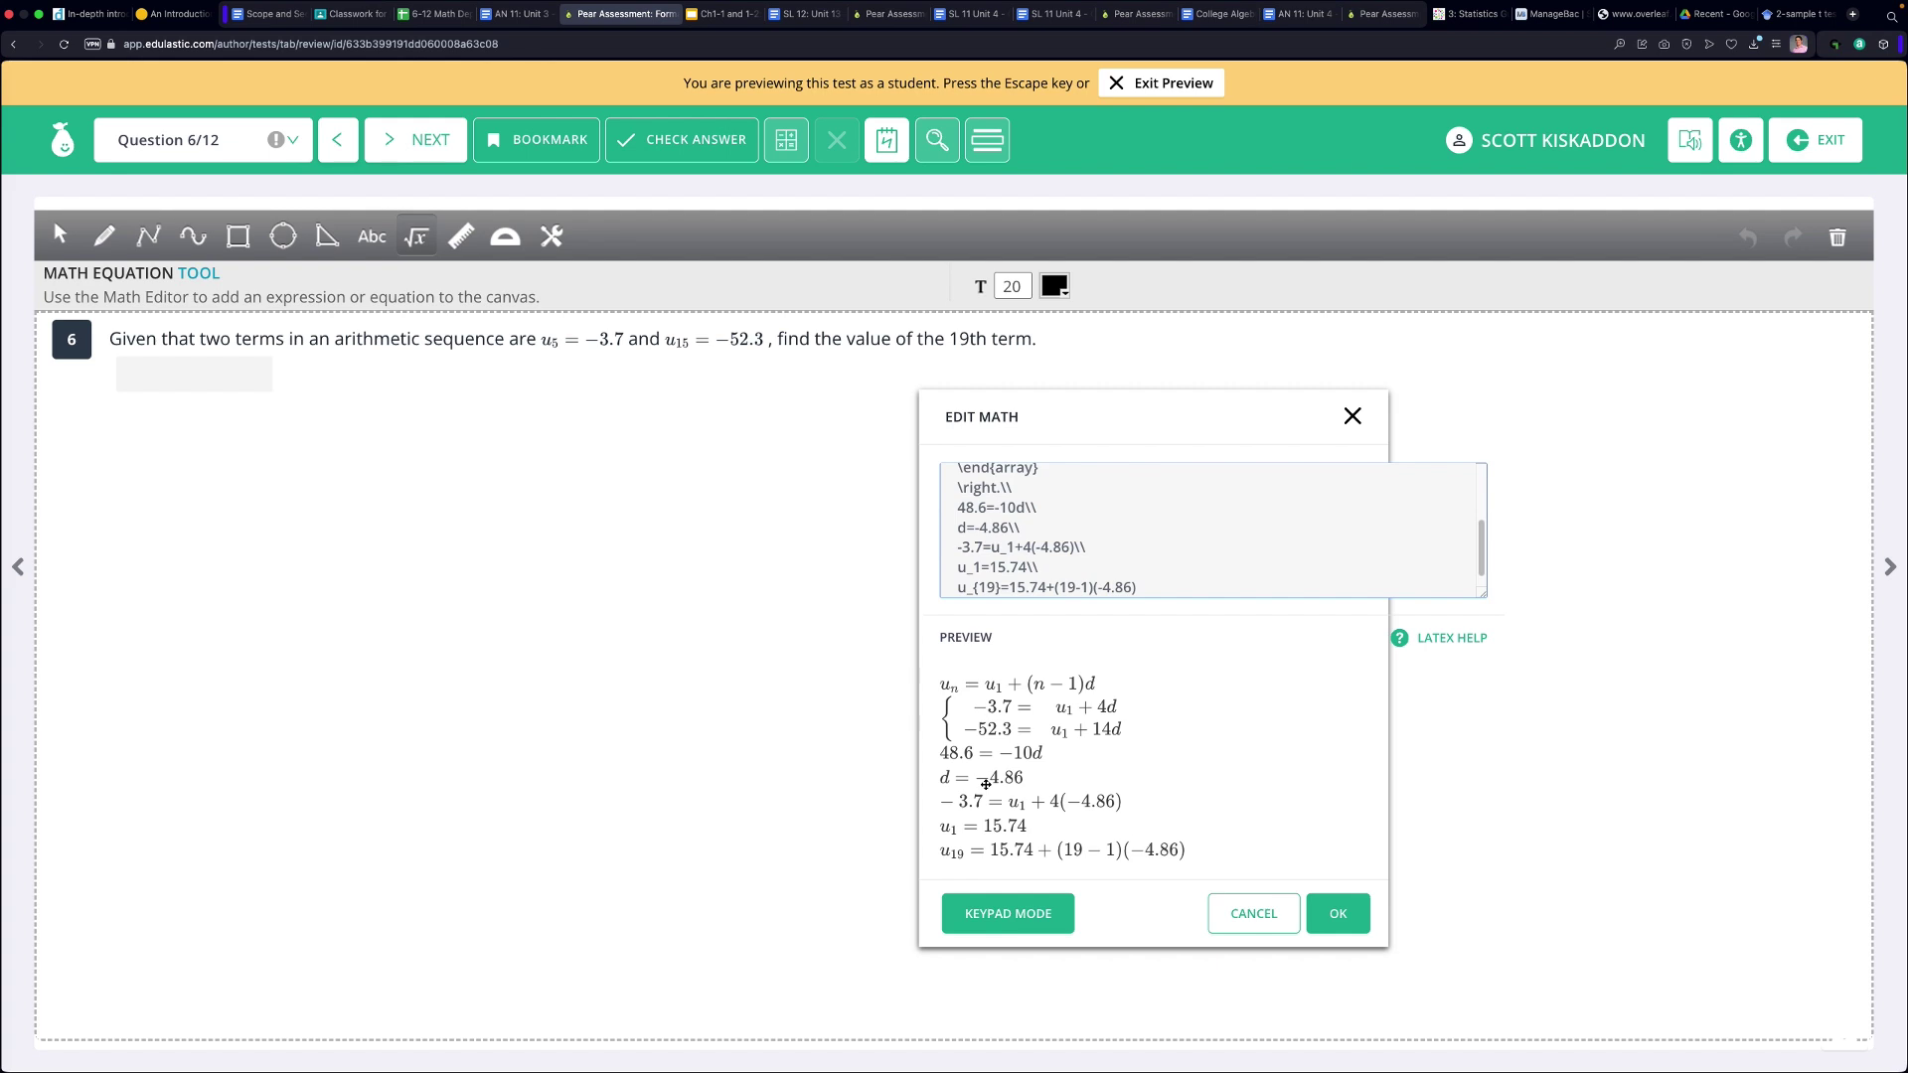
type("=-71.74")
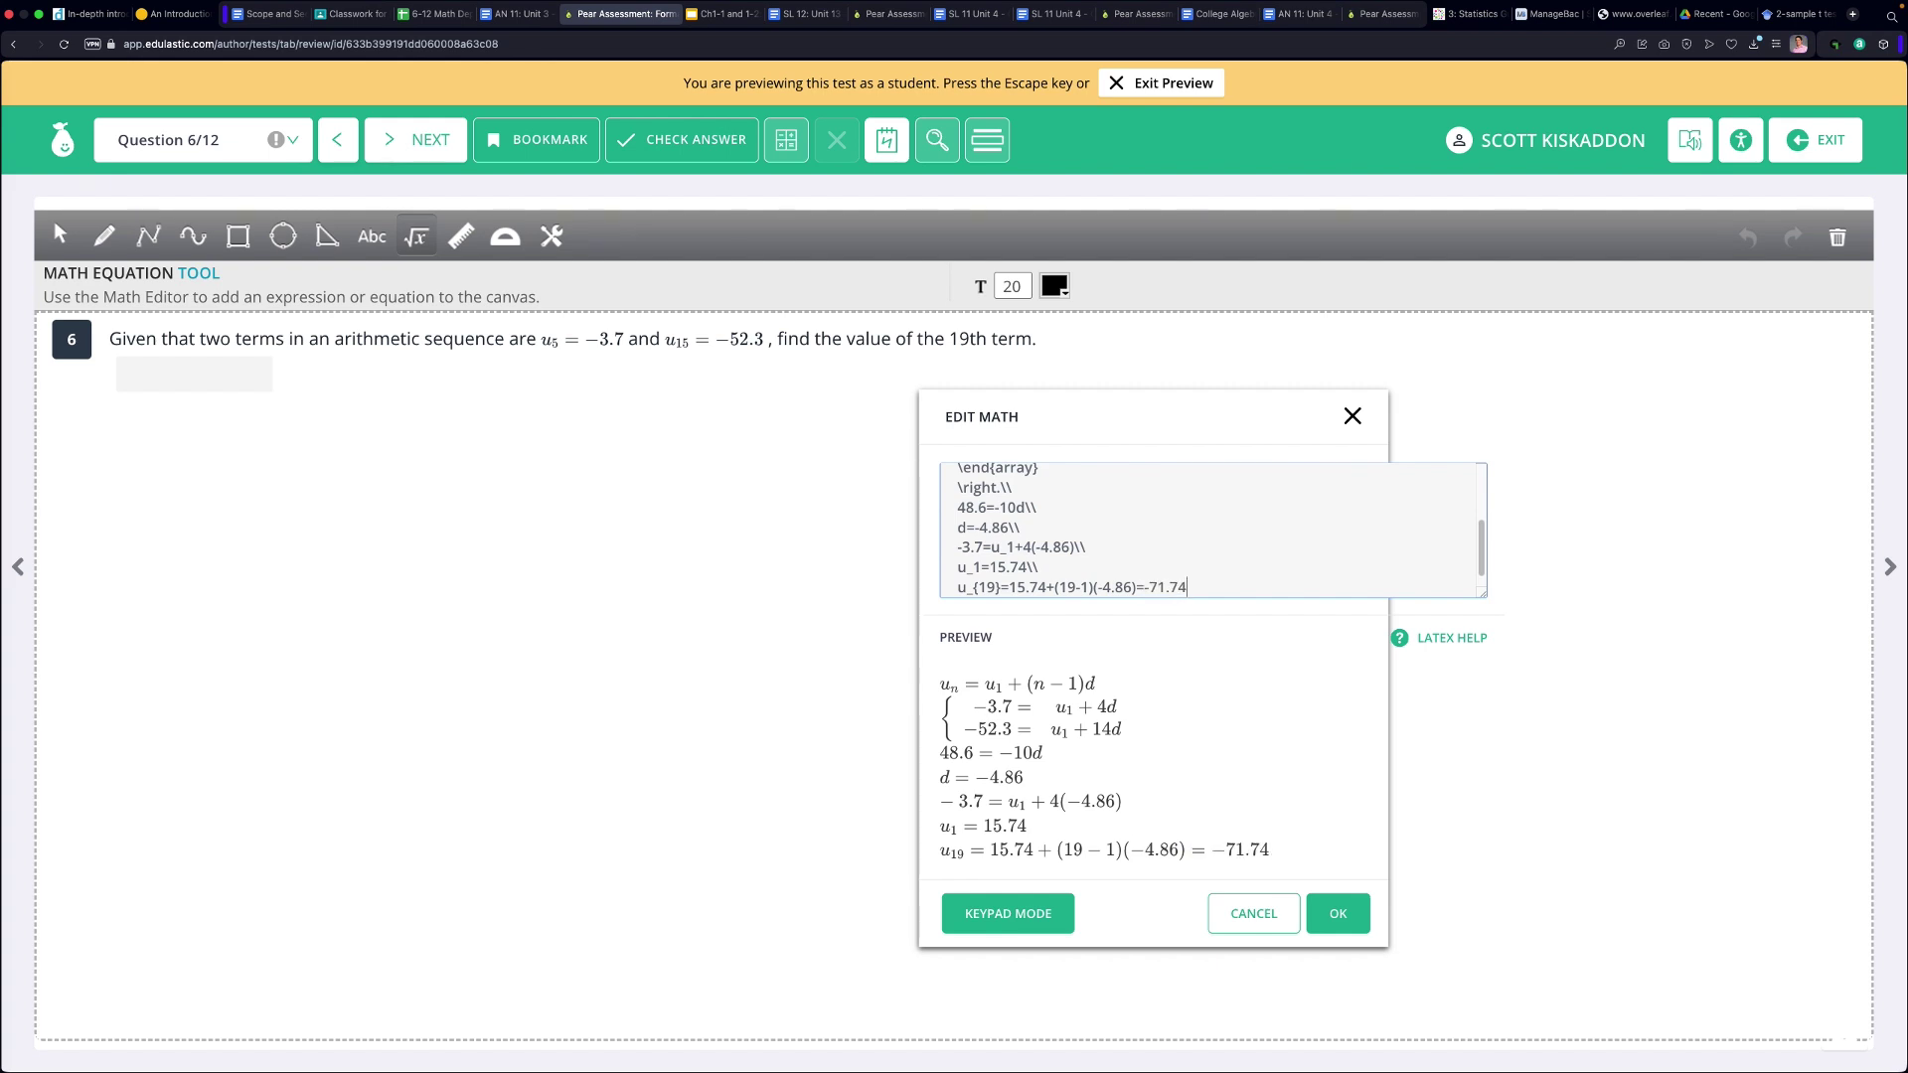
left_click(1335, 919)
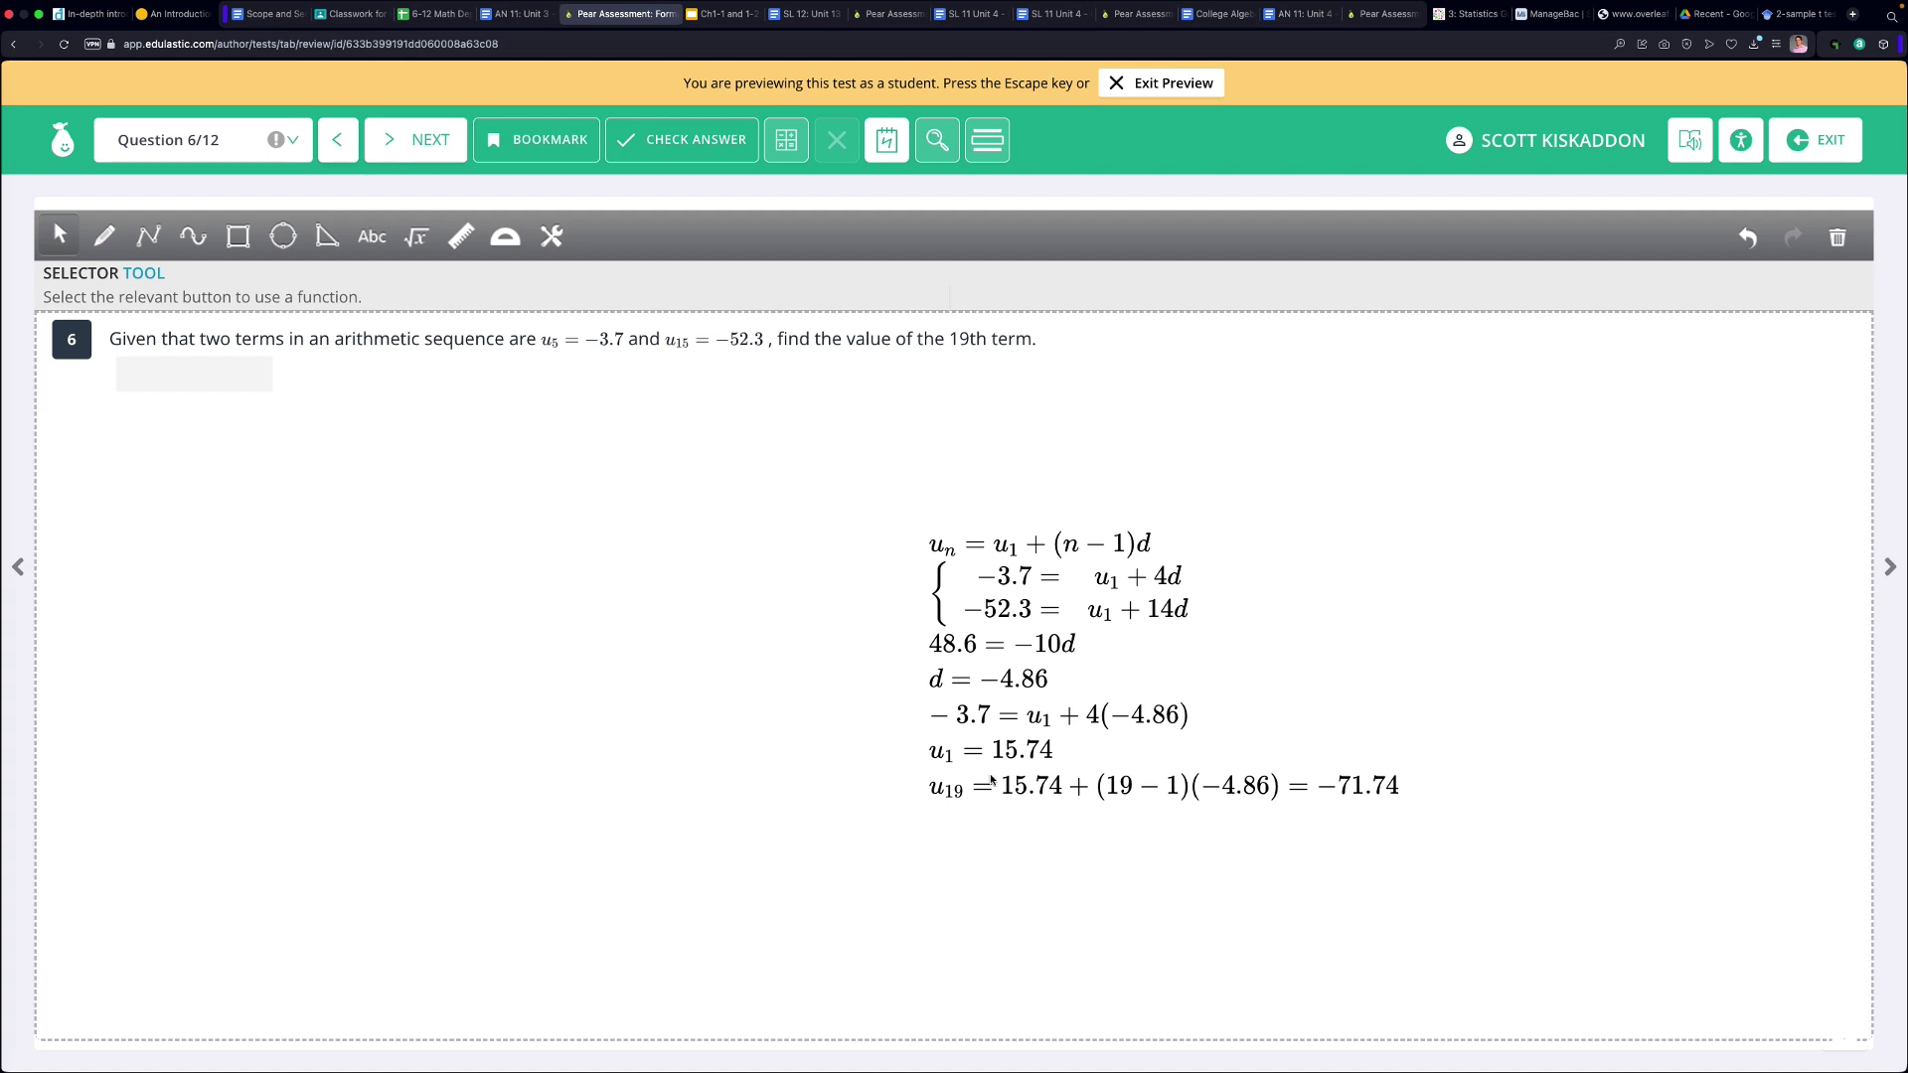
Enter -71.74 as the answer to question 6 and check it, reopening the scratchpad working for review.
left_click(874, 151)
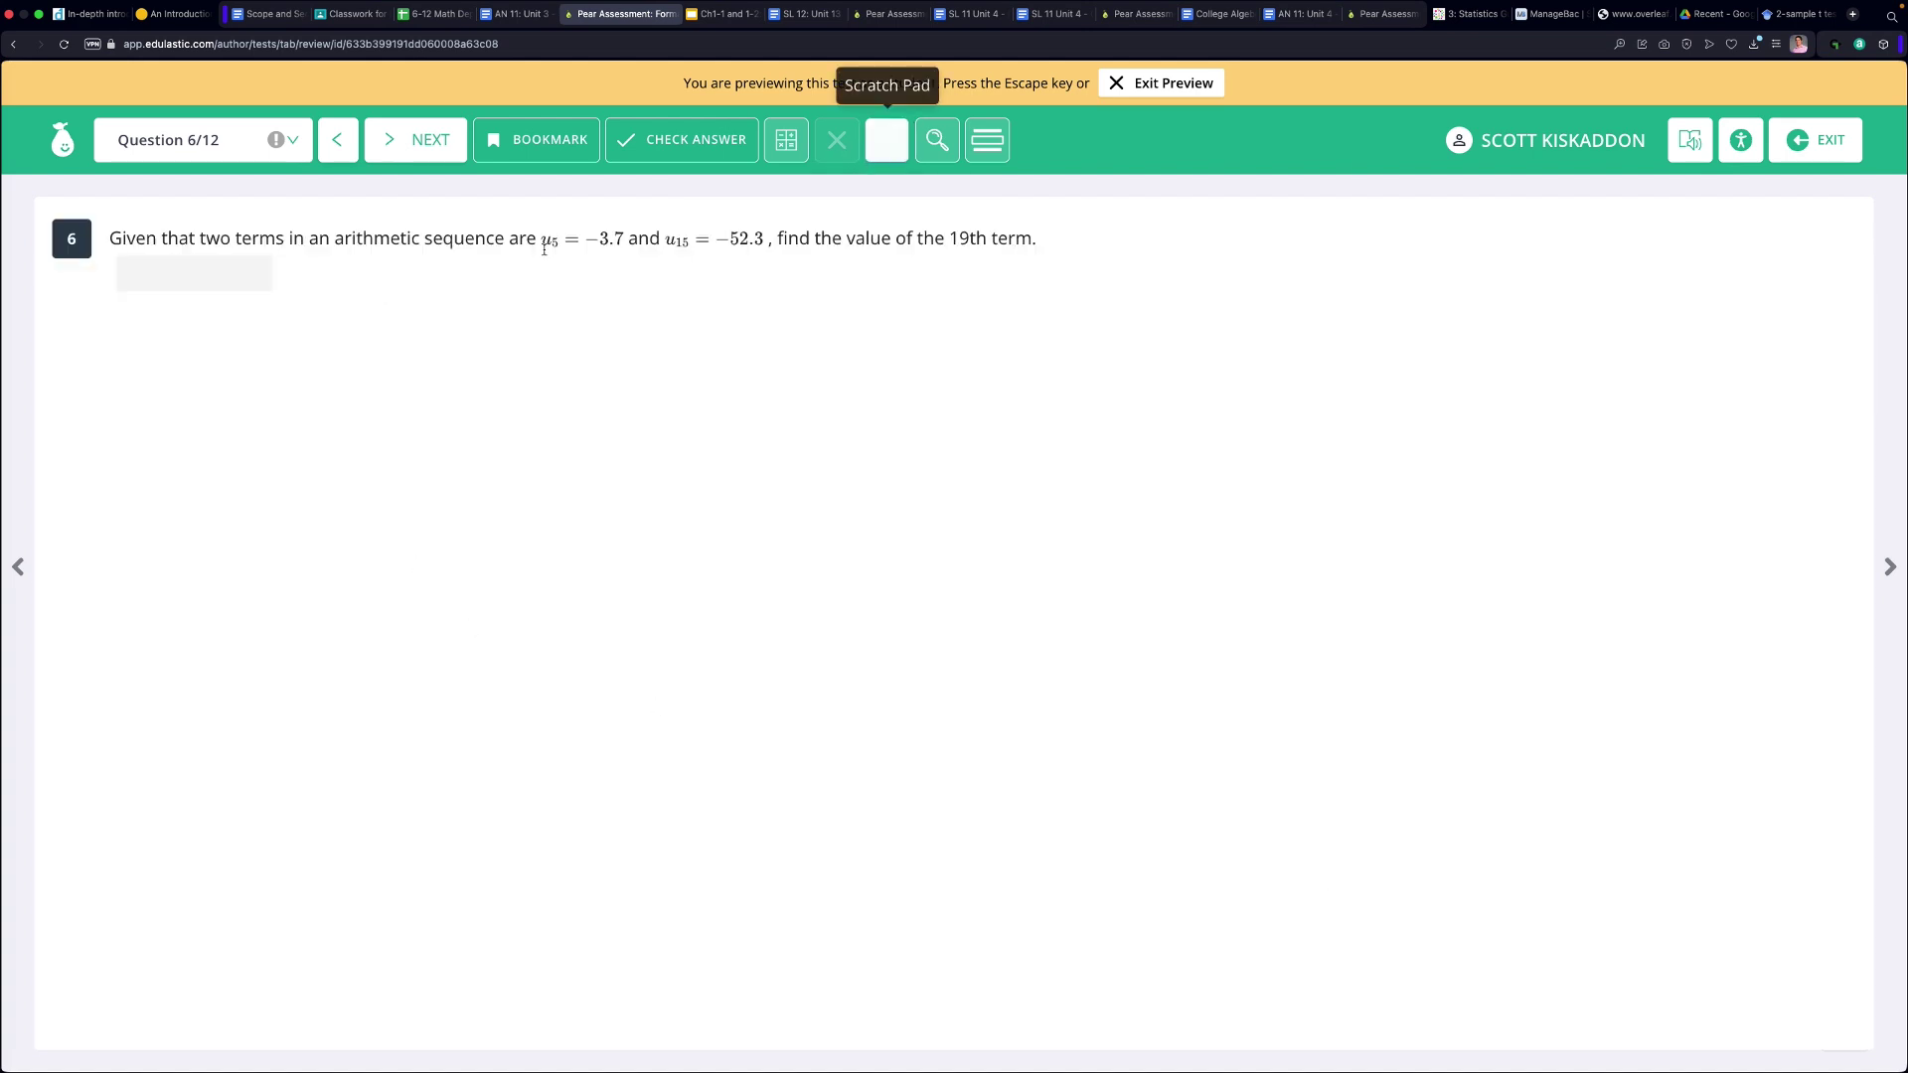
left_click(247, 271)
type("-71.74")
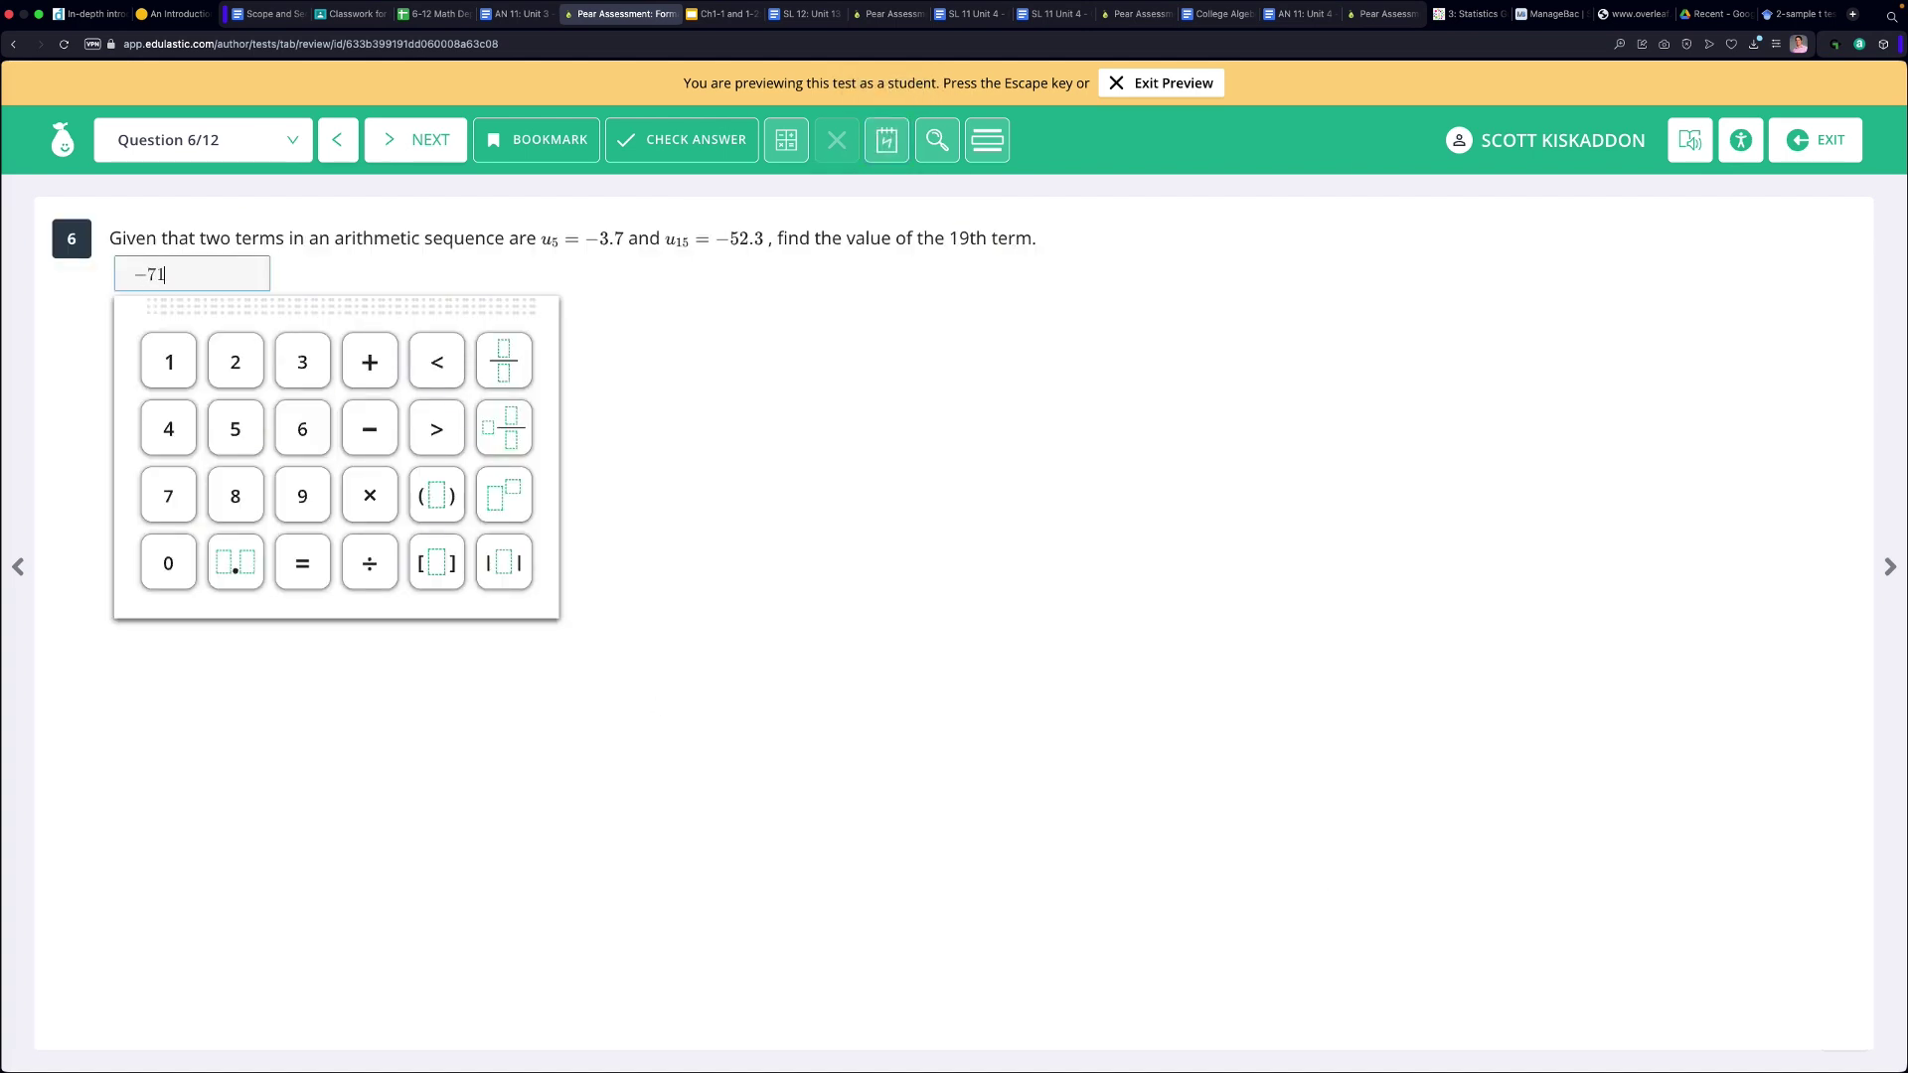
left_click(755, 138)
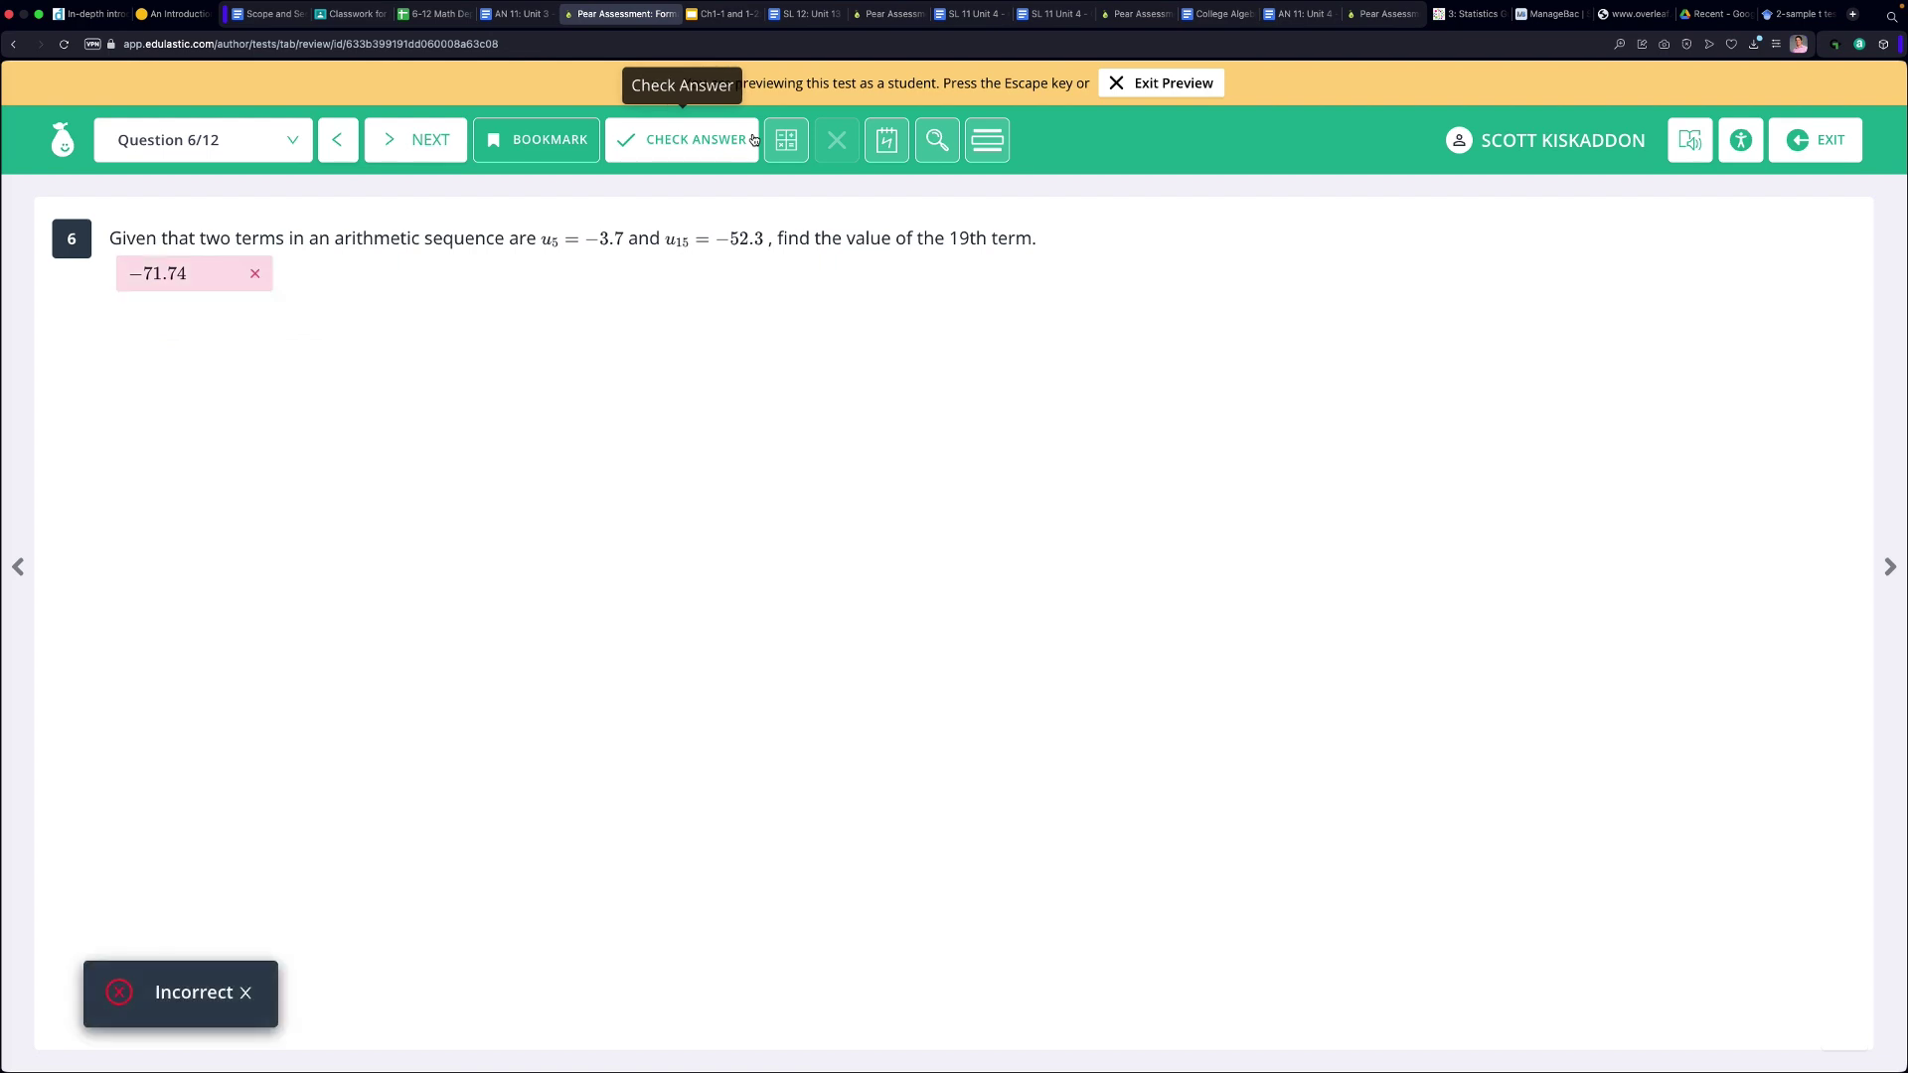
left_click(894, 149)
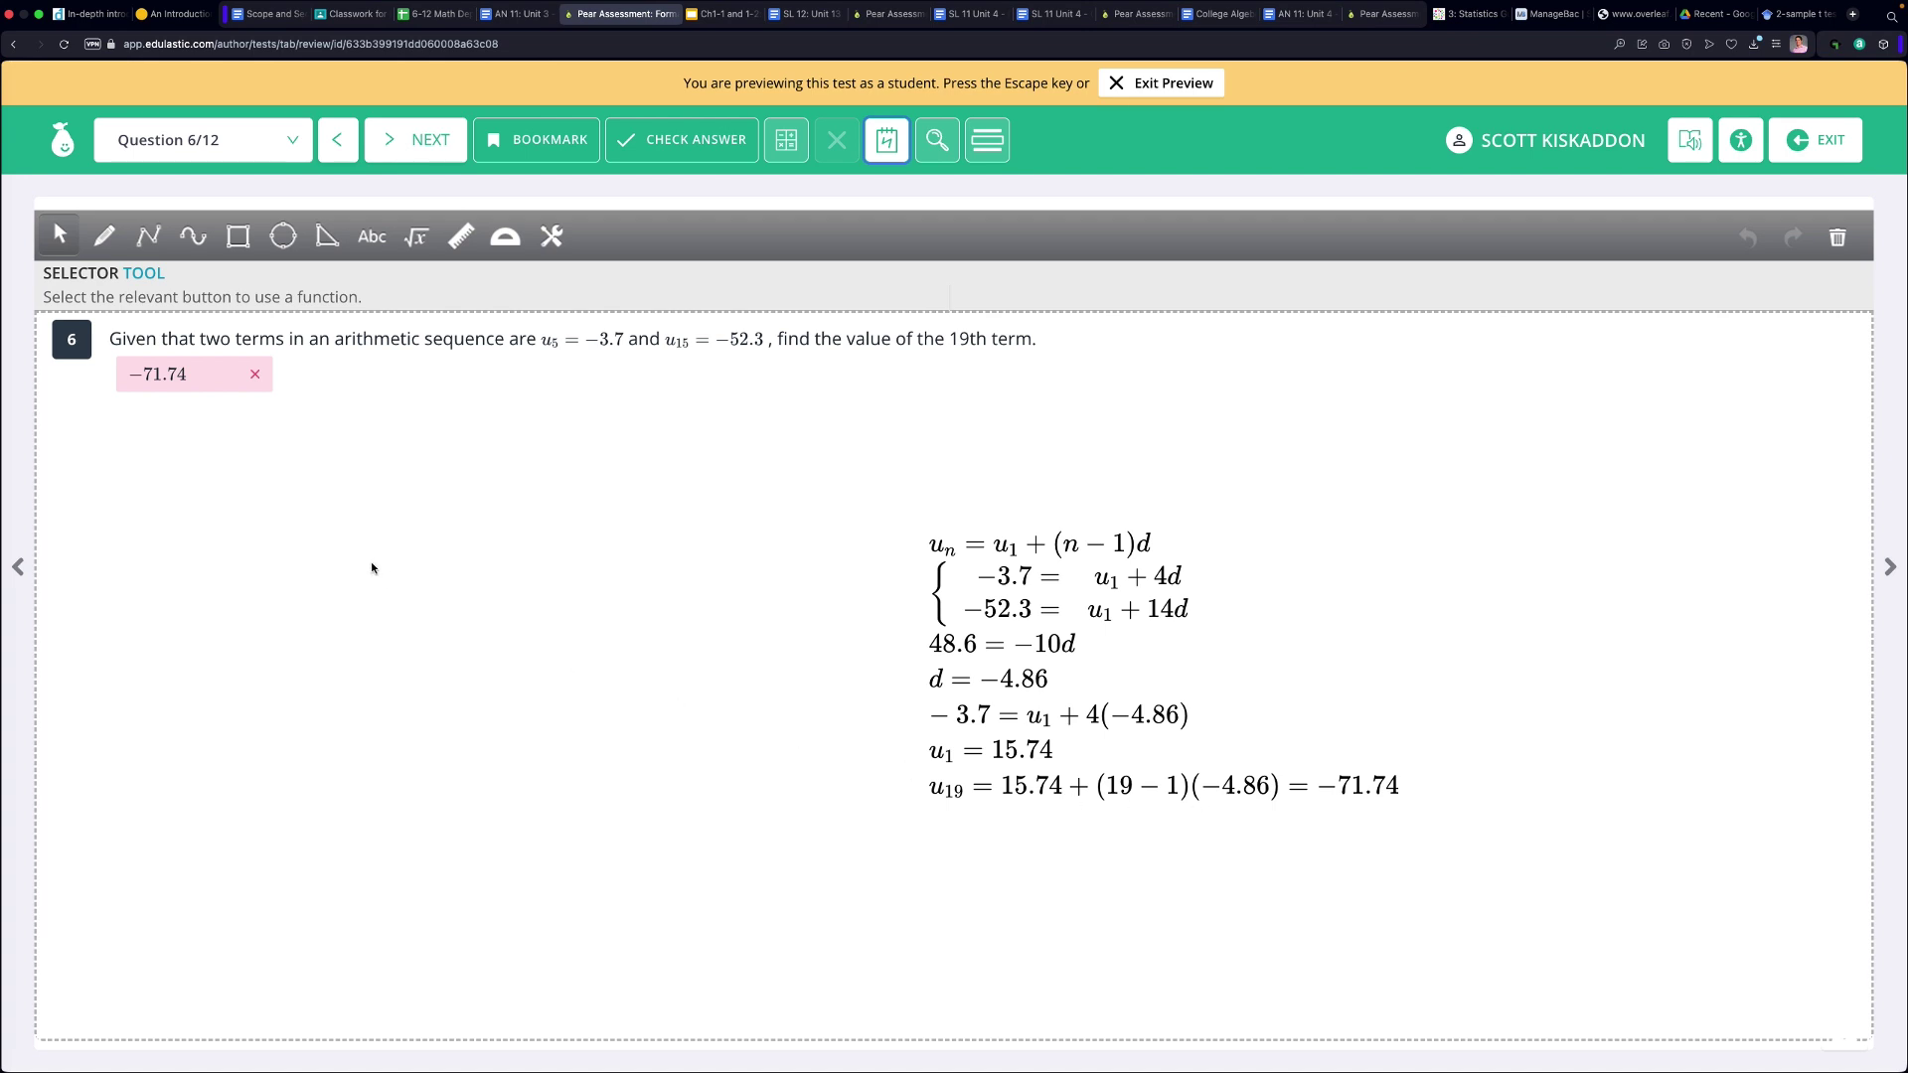
Exit the student preview, make the published test editable and open question 6 in the item editor.
left_click(1806, 147)
left_click(582, 891)
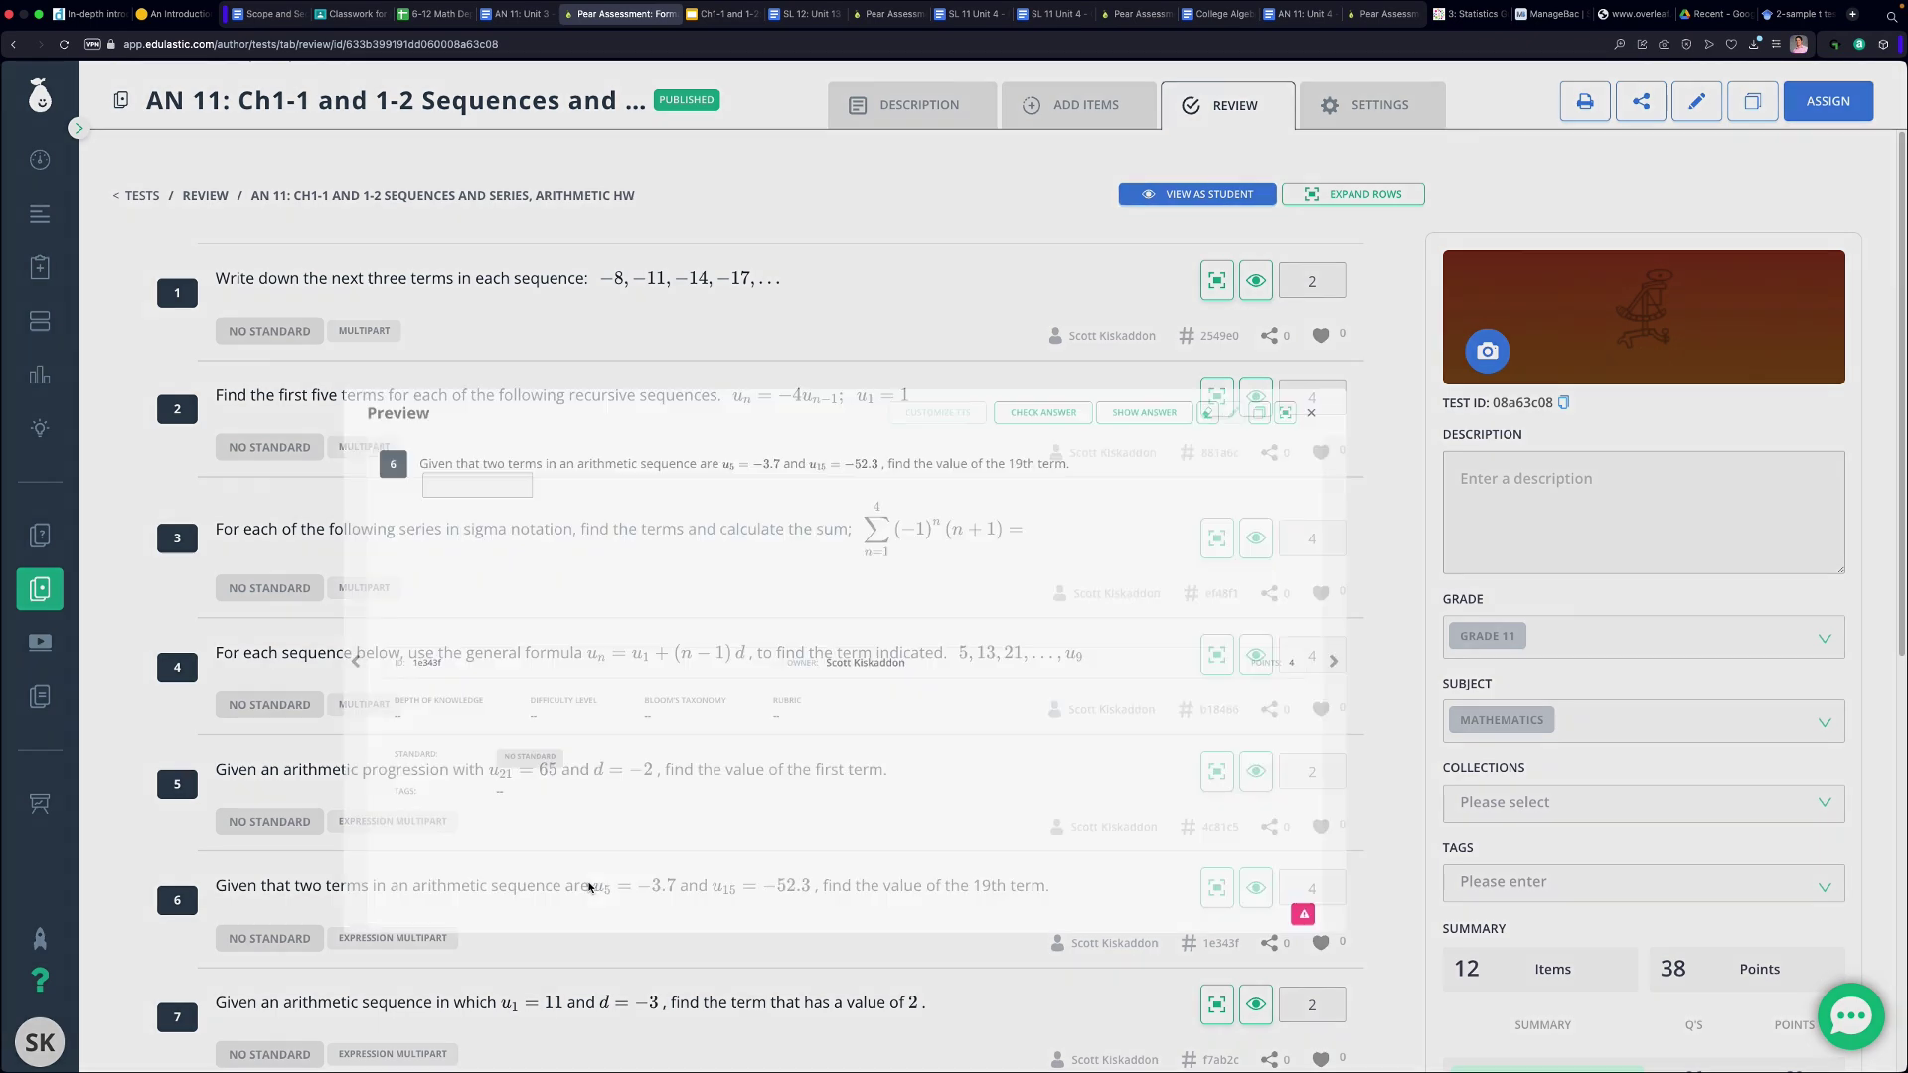
left_click(1620, 212)
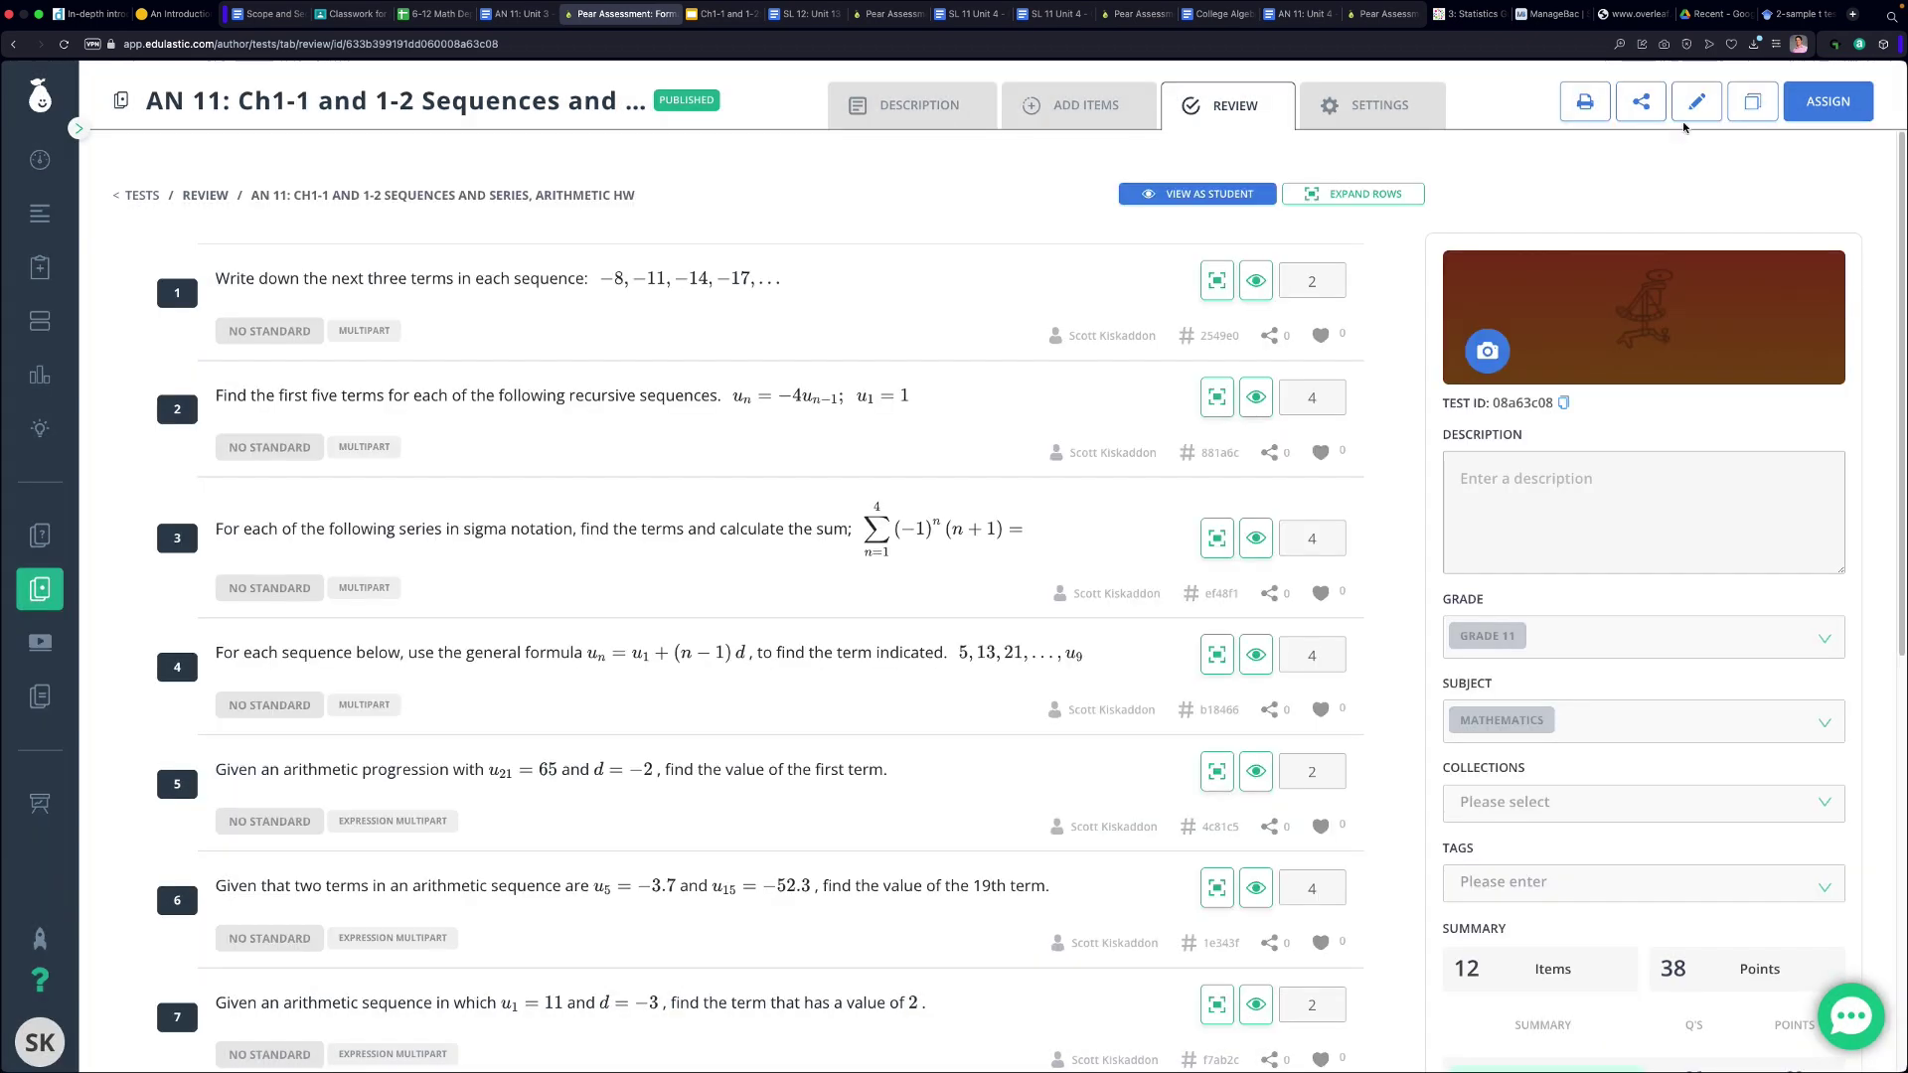
left_click(487, 887)
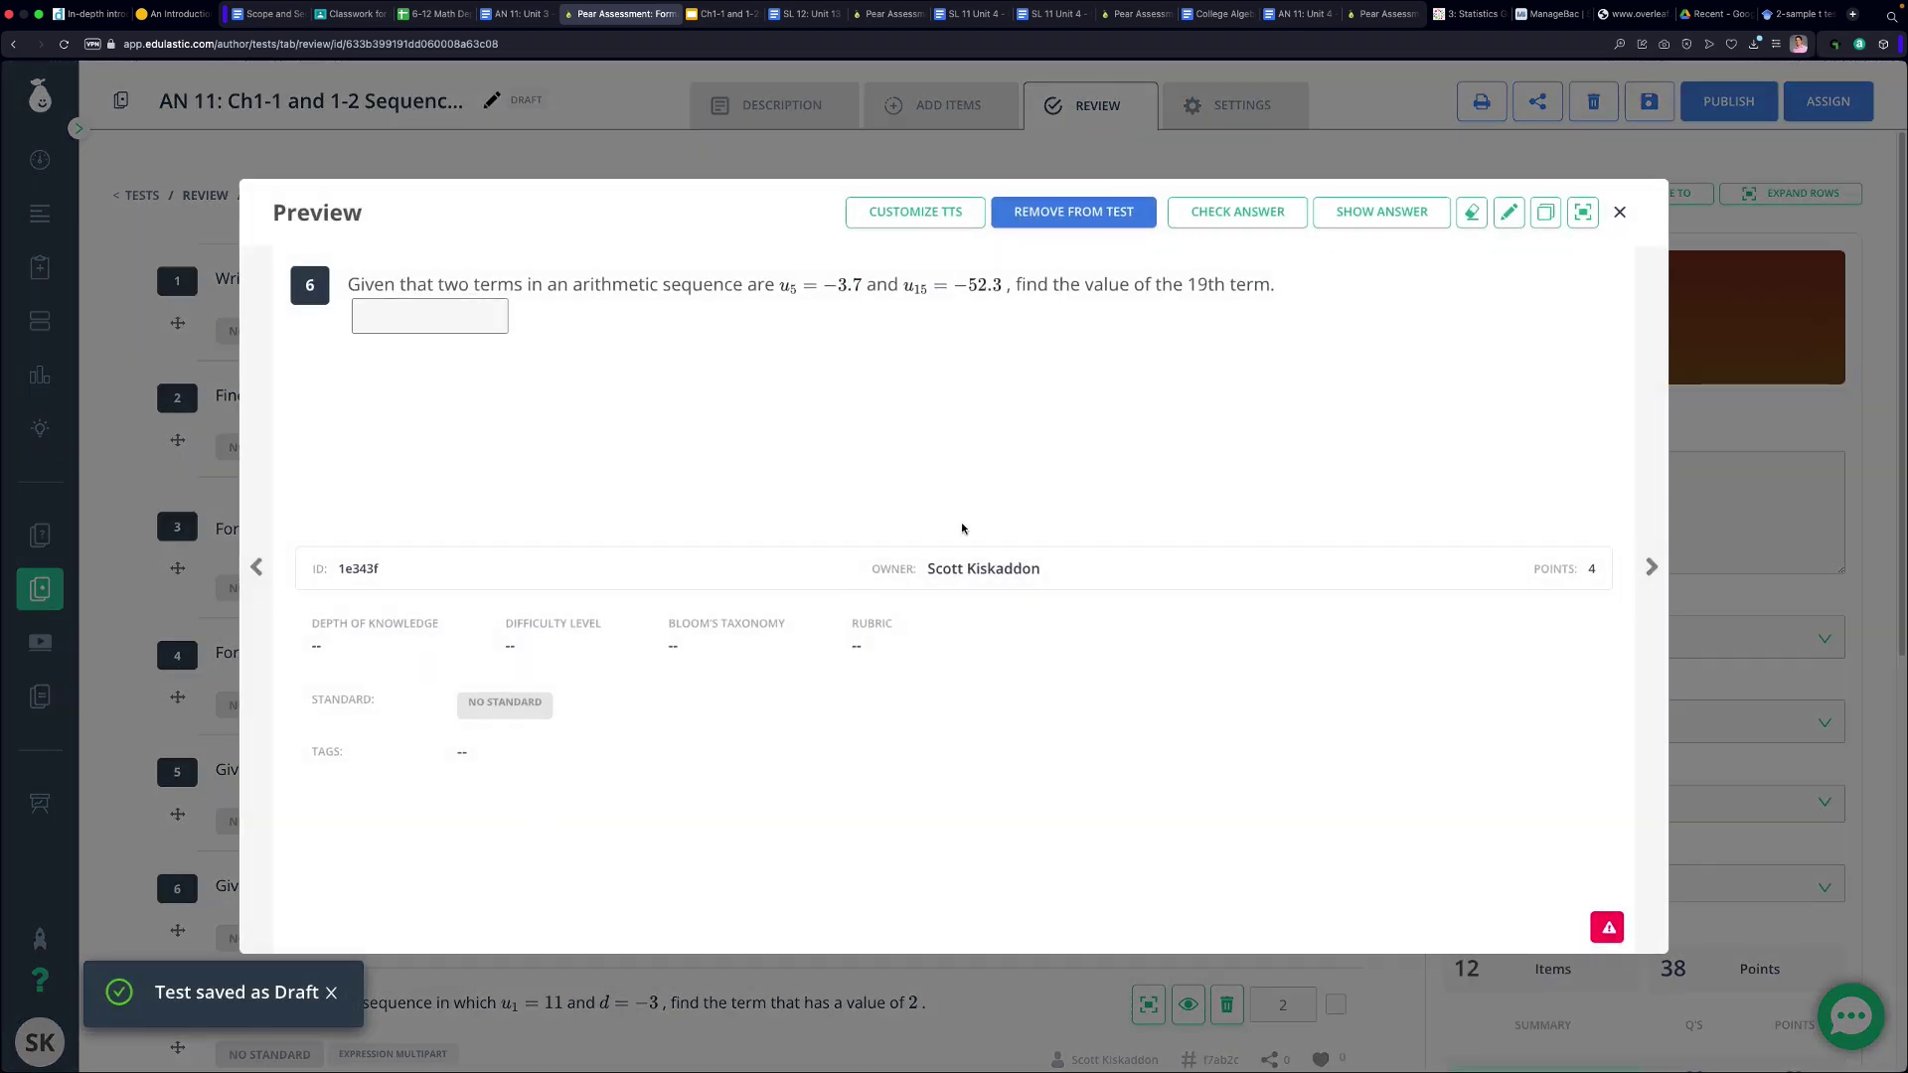
left_click(1510, 218)
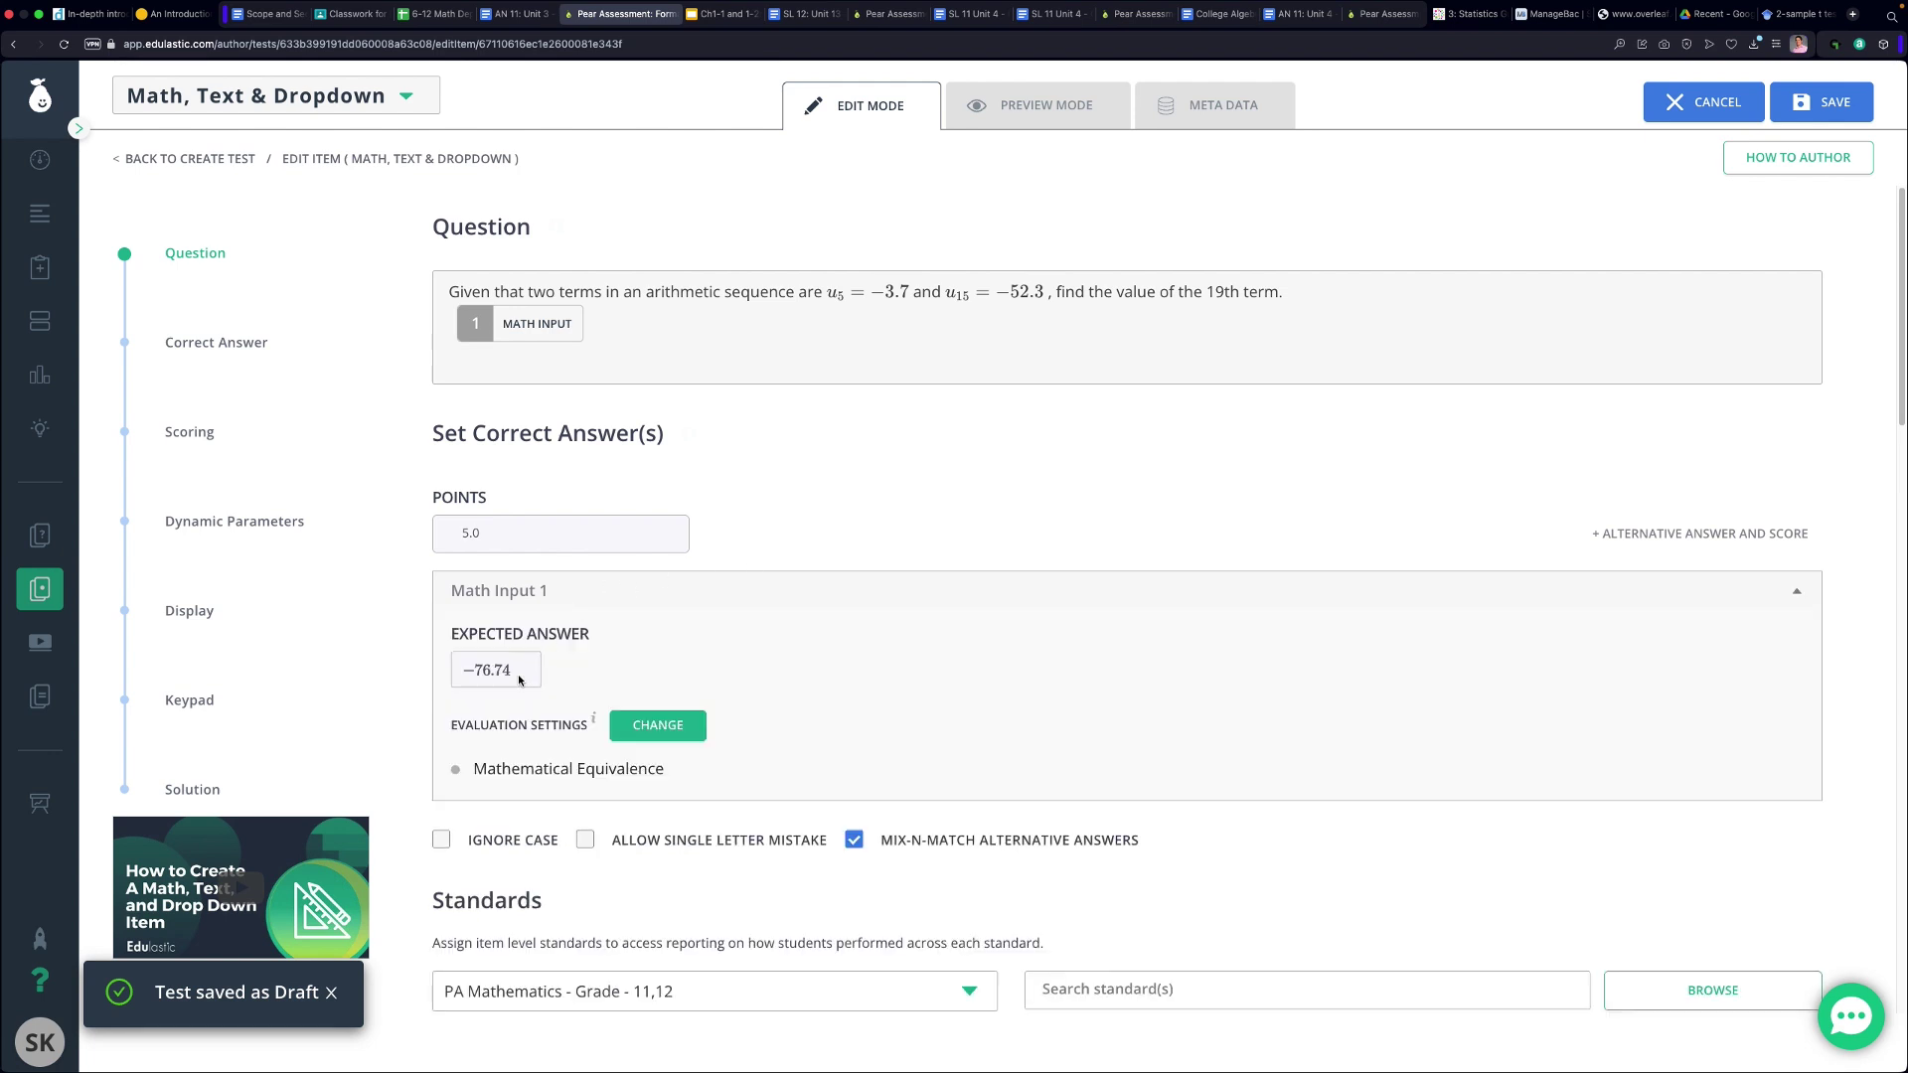
Set the expected answer of Math Input 1 to -71.74 and save the item without associating a standard.
left_click(518, 678)
left_click(484, 671)
key("BackSpace")
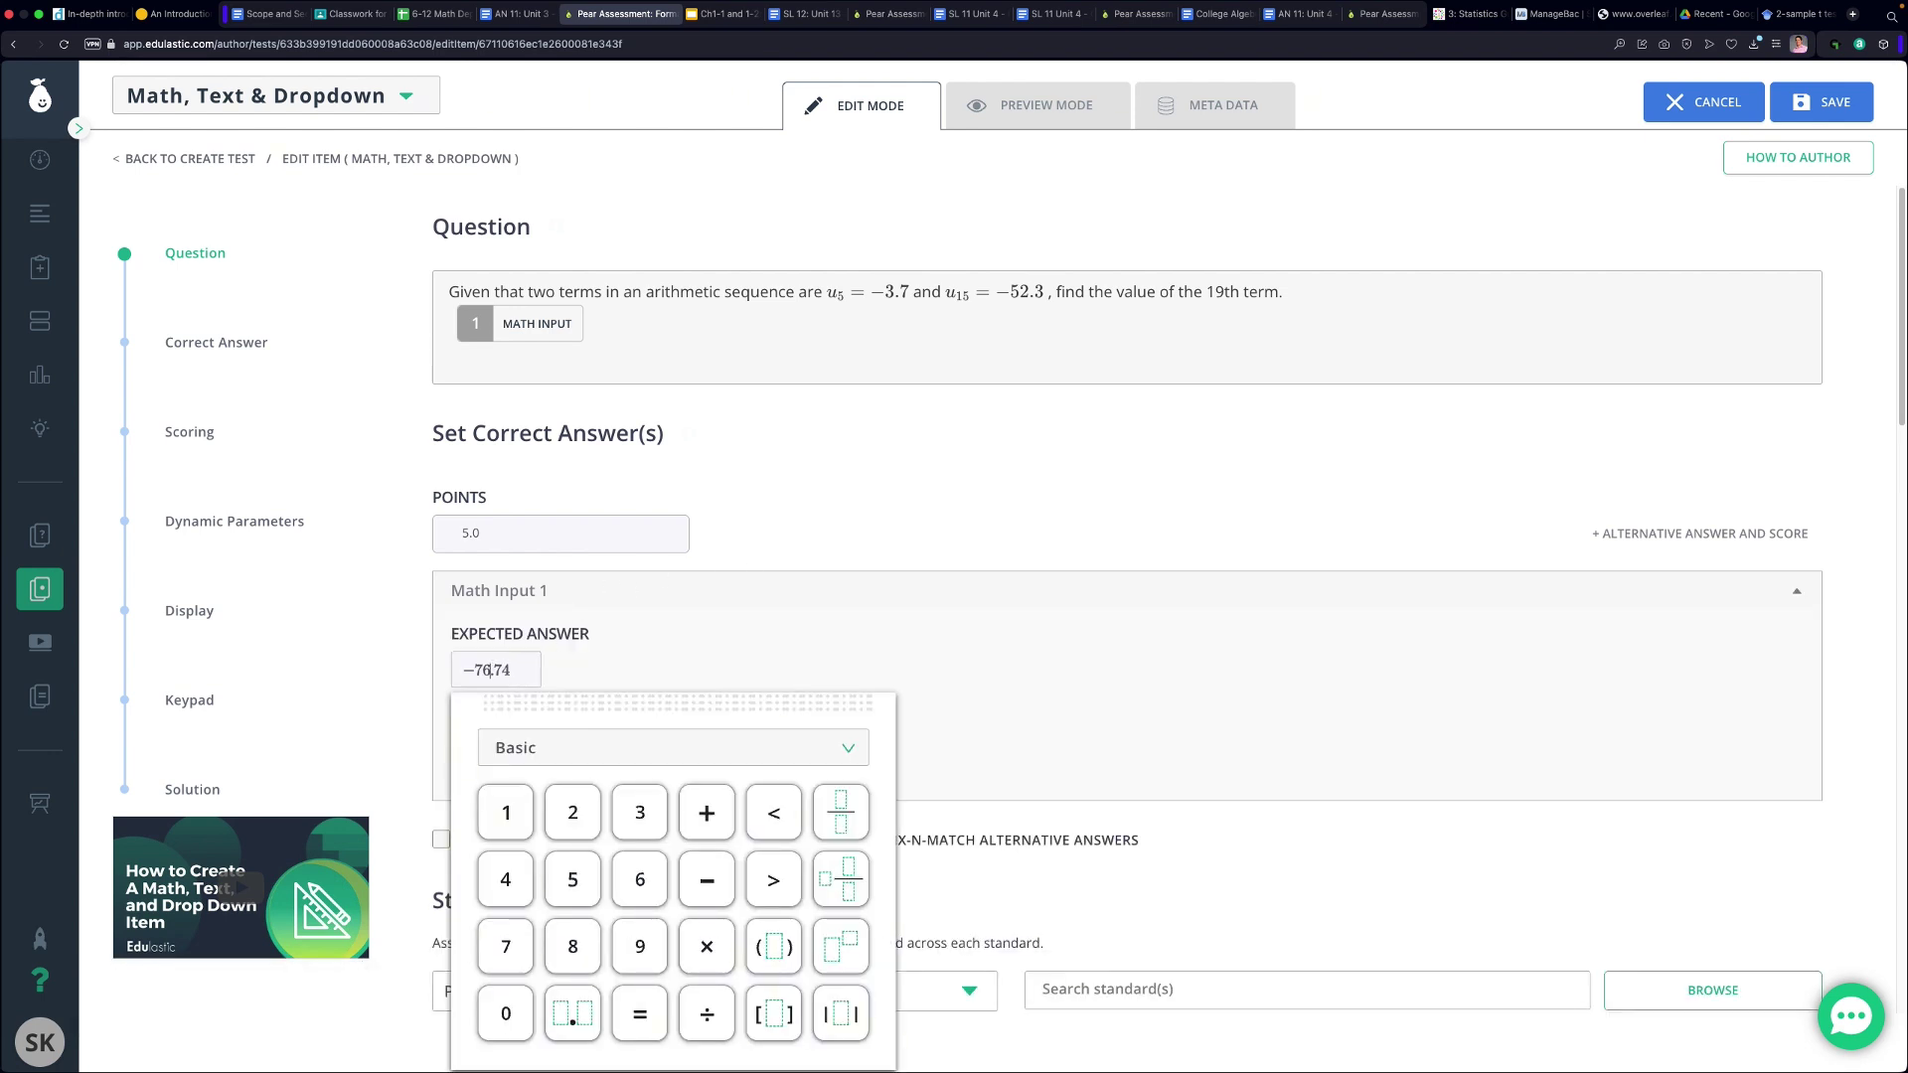
type("1")
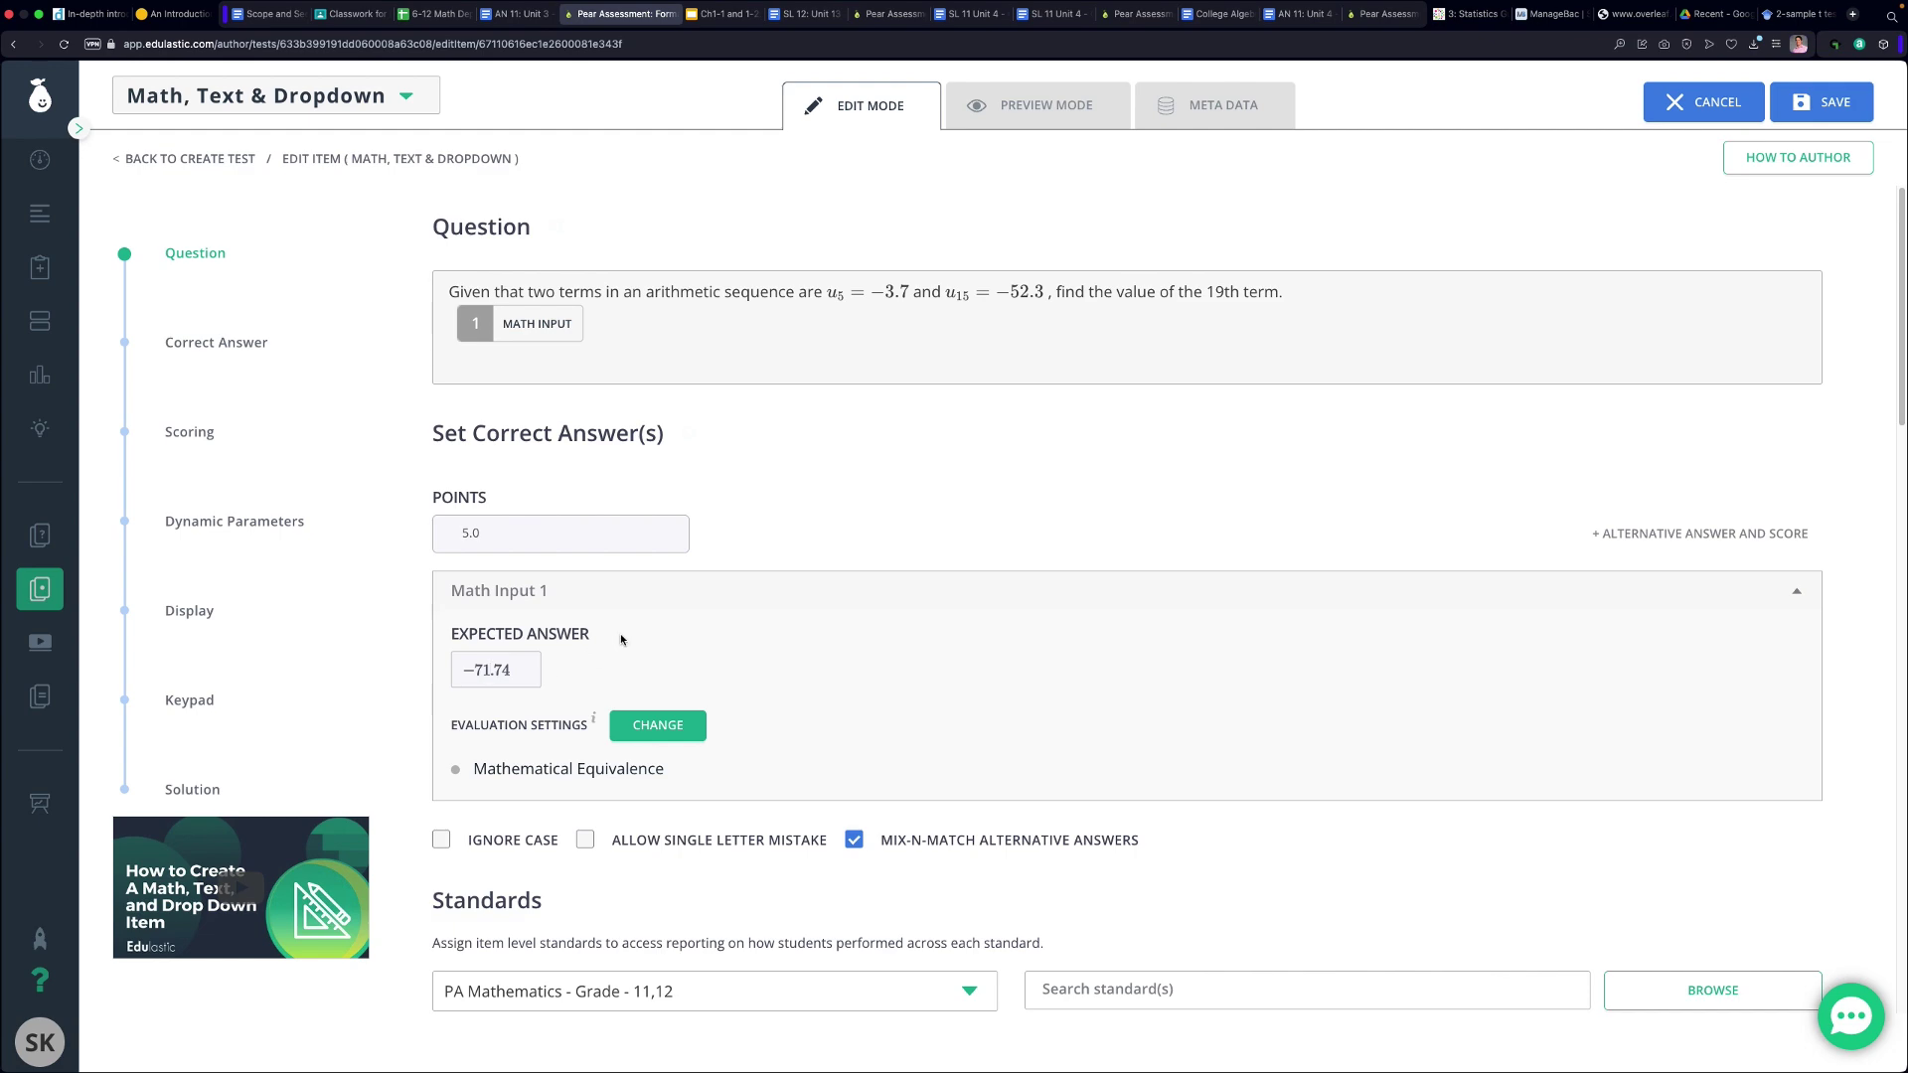
left_click(1804, 118)
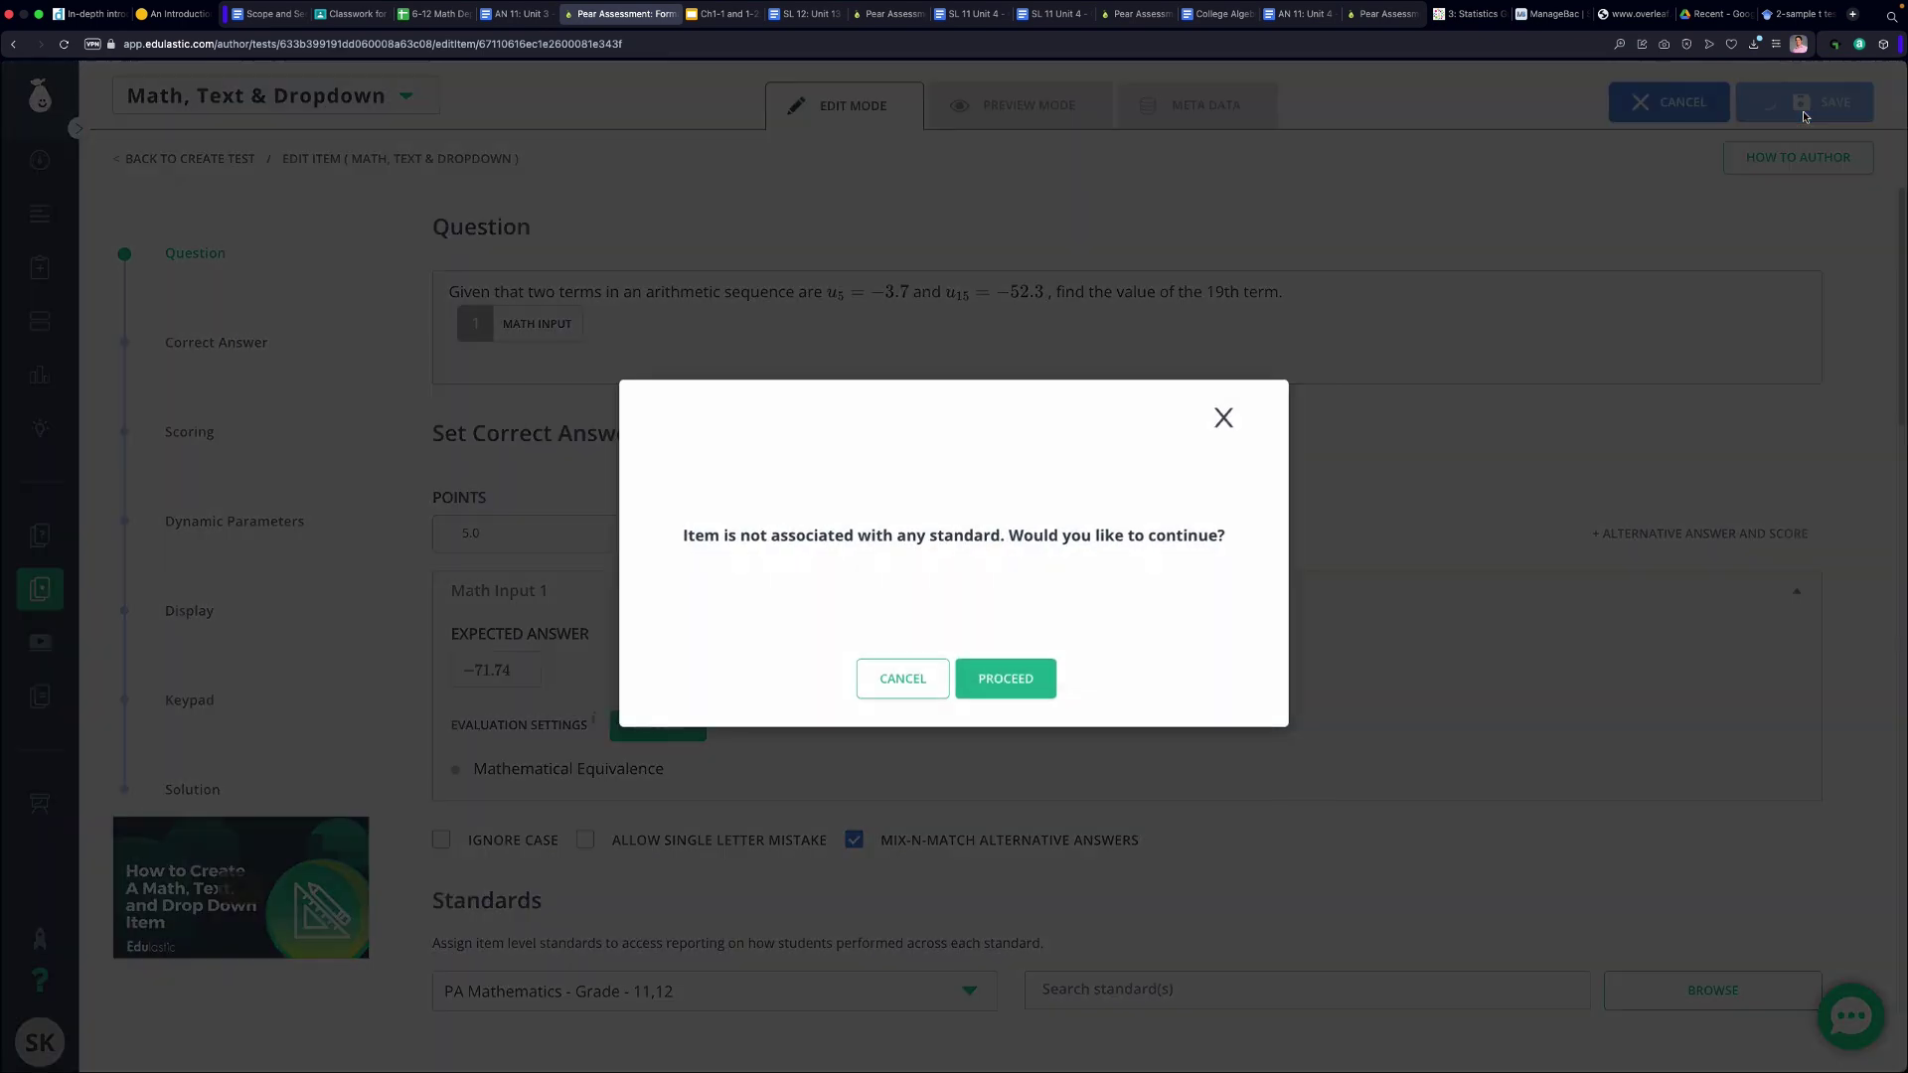
left_click(1015, 684)
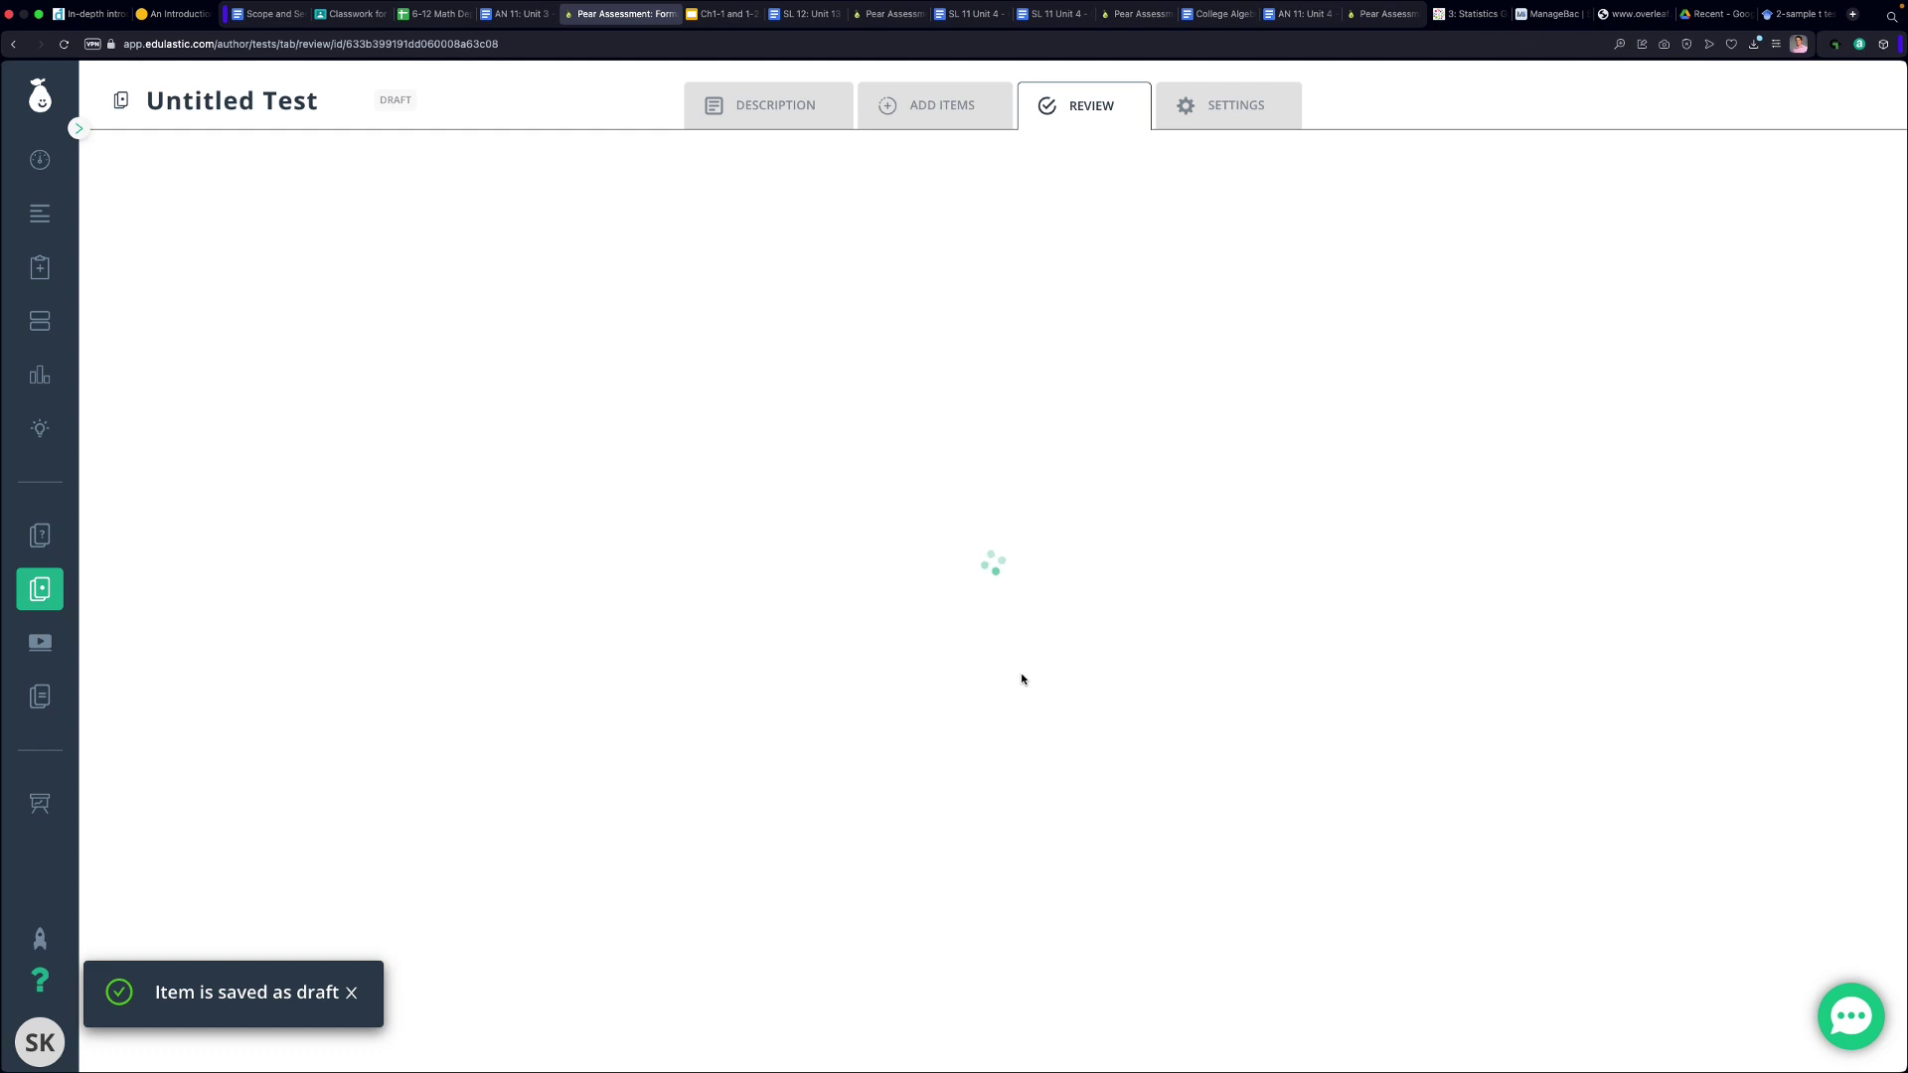
Publish the revised test and open it in the student view.
left_click(1731, 116)
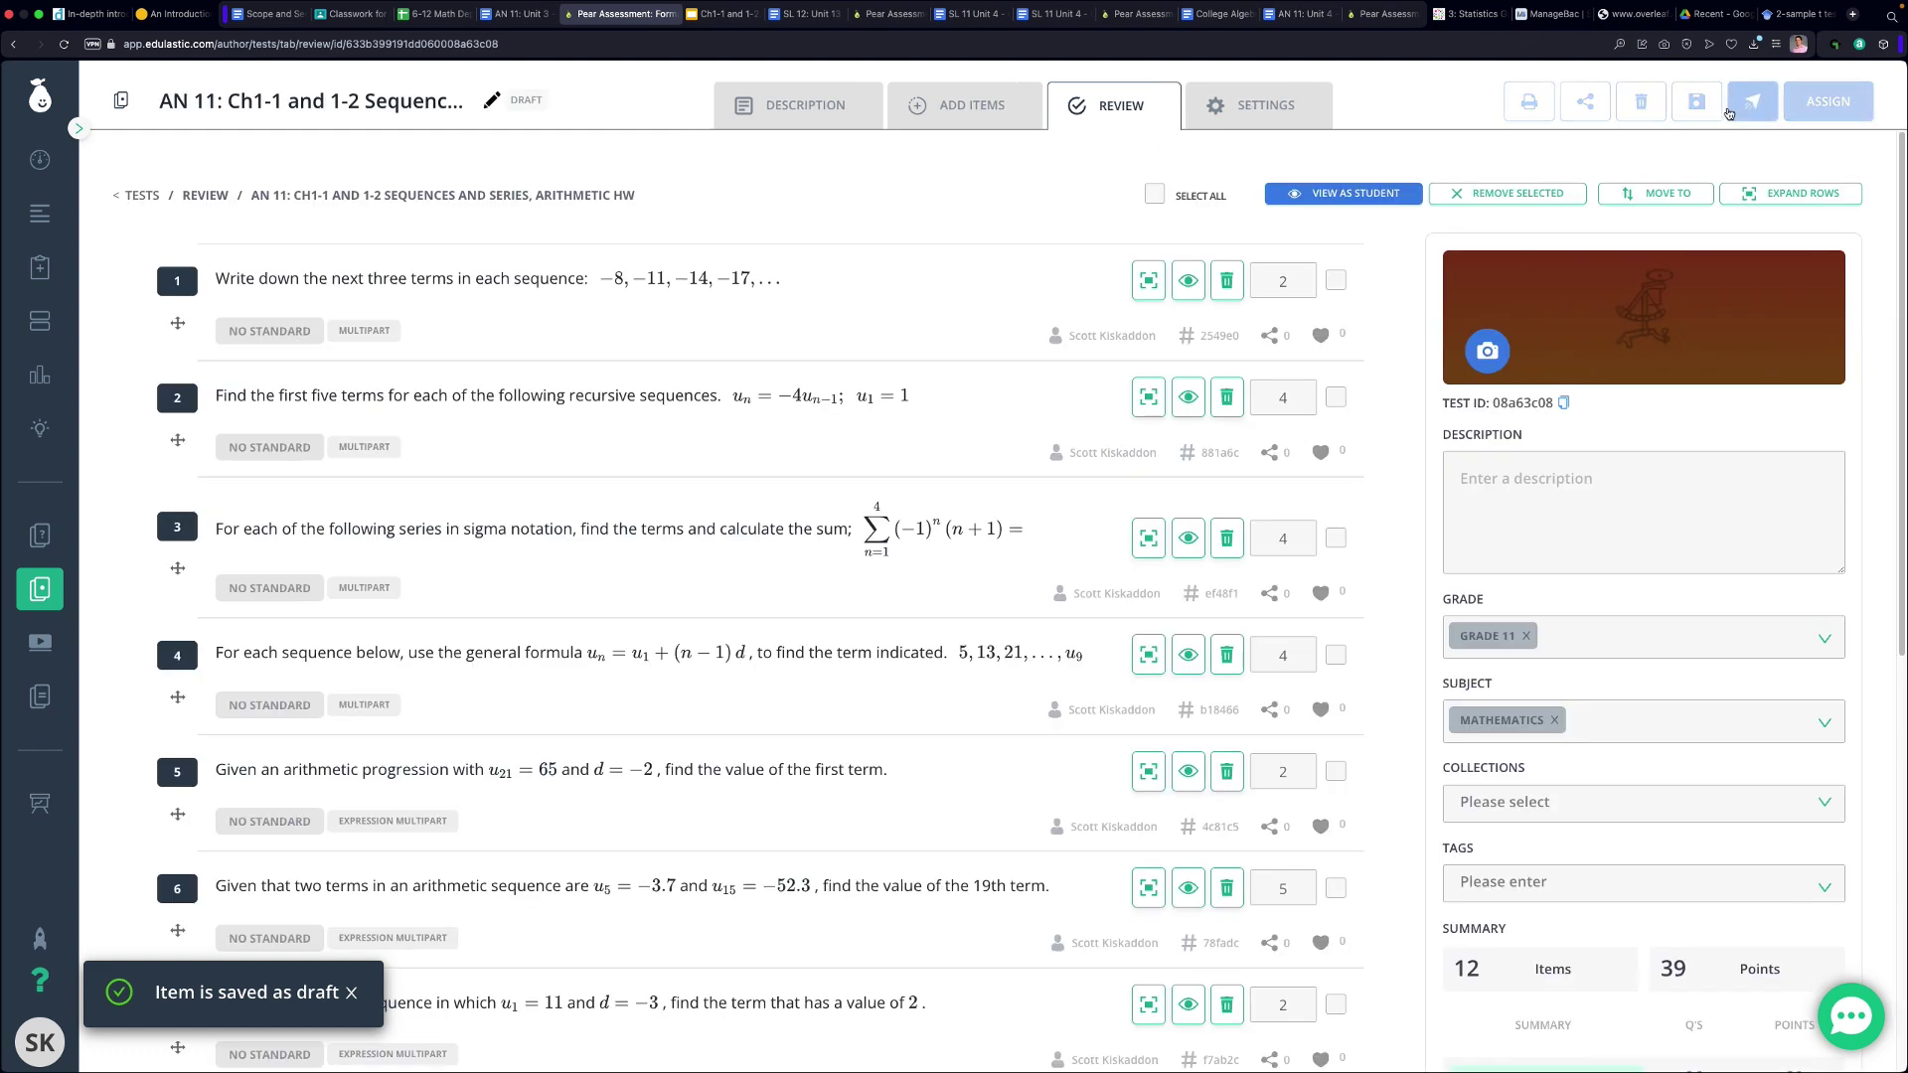
left_click(470, 165)
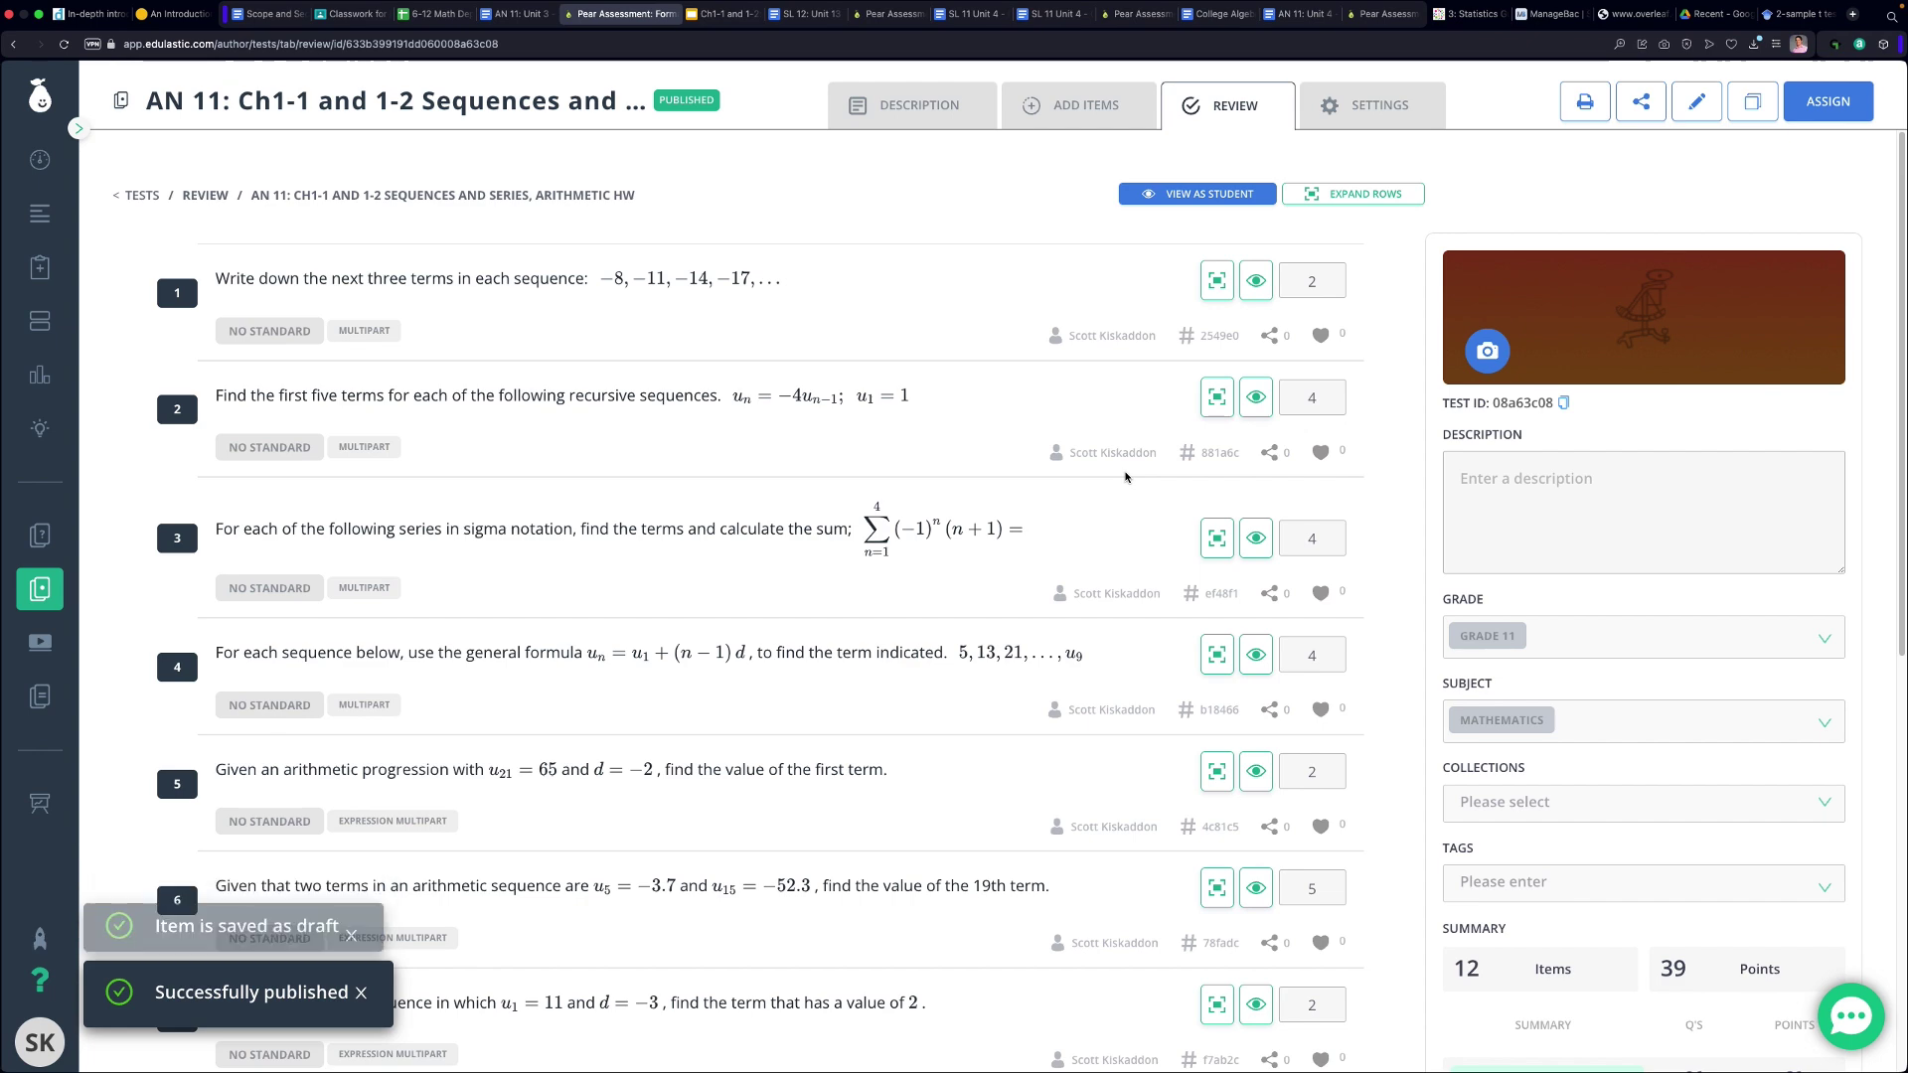
left_click(1241, 195)
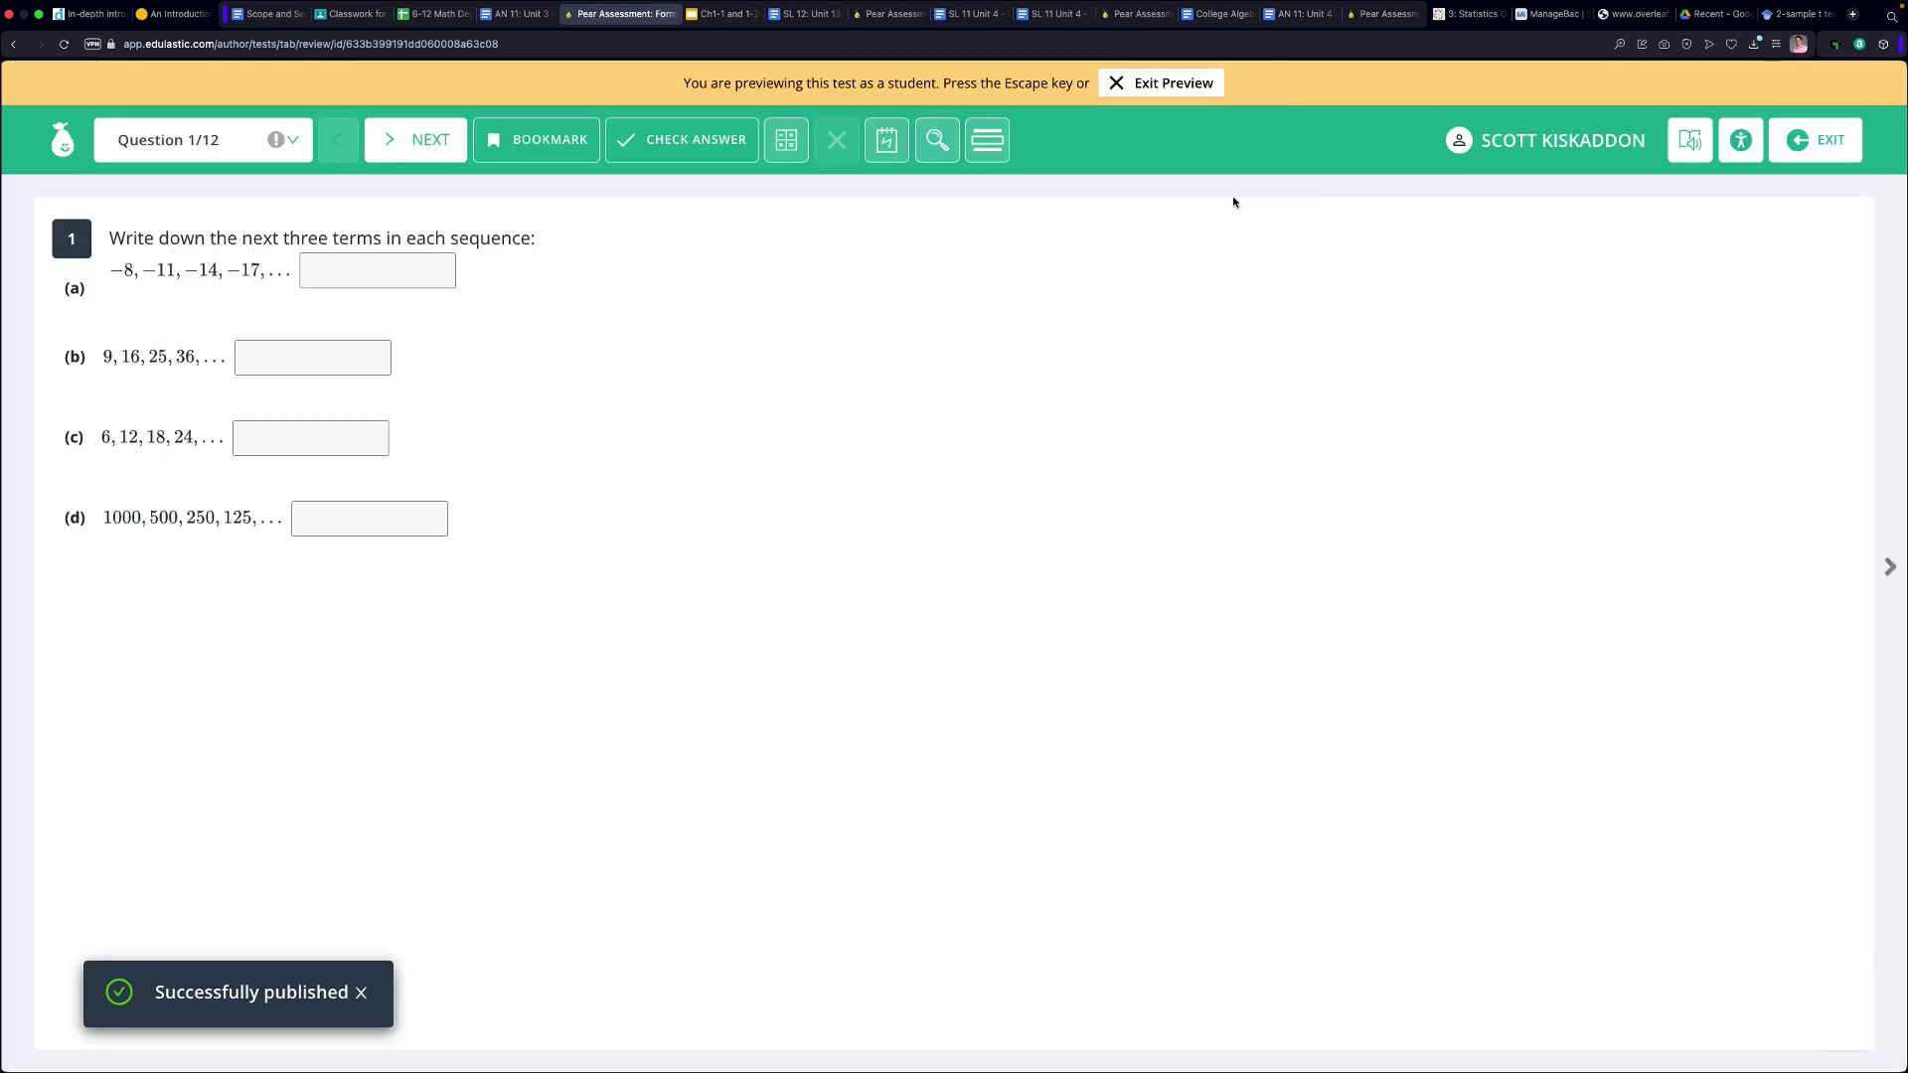
Go to question 6, enter -71.74 as the 19th term and check the answer.
left_click(268, 140)
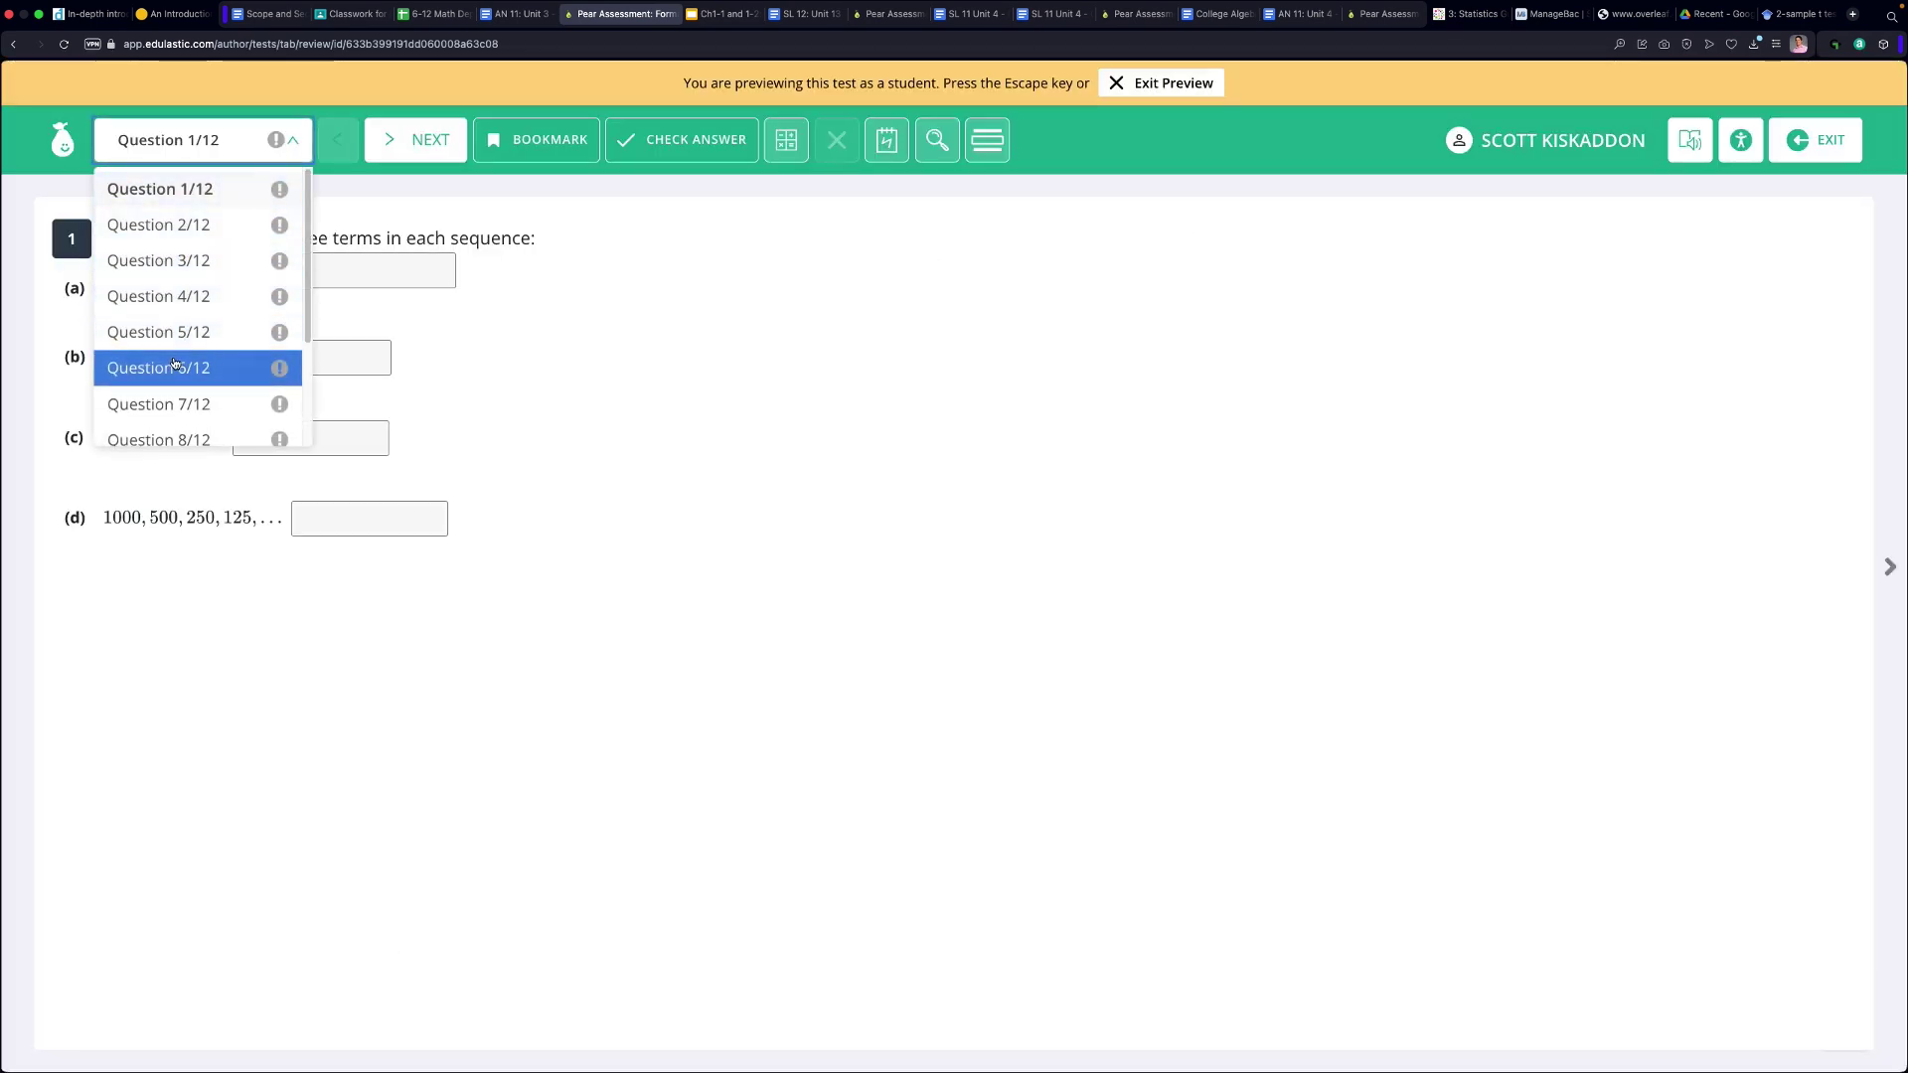
left_click(288, 361)
left_click(248, 286)
type("-")
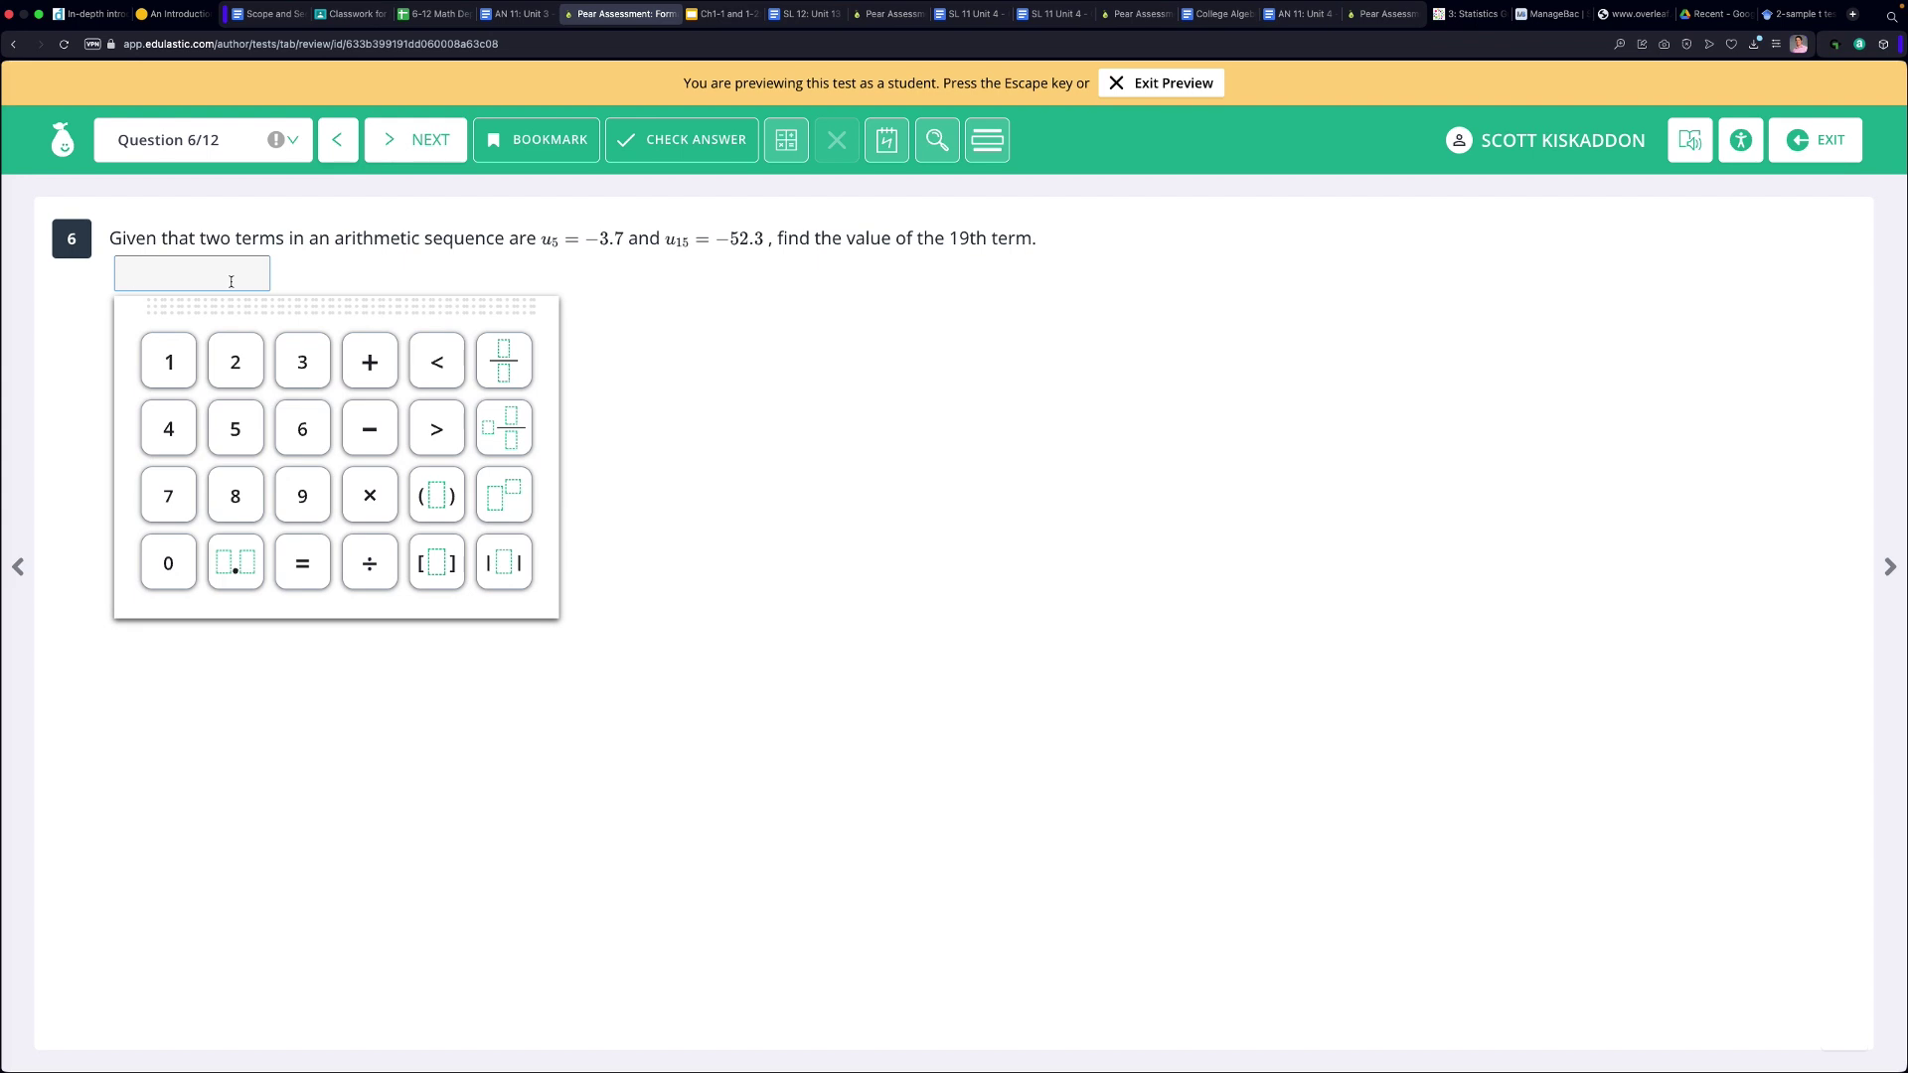
type("71.74")
left_click(674, 138)
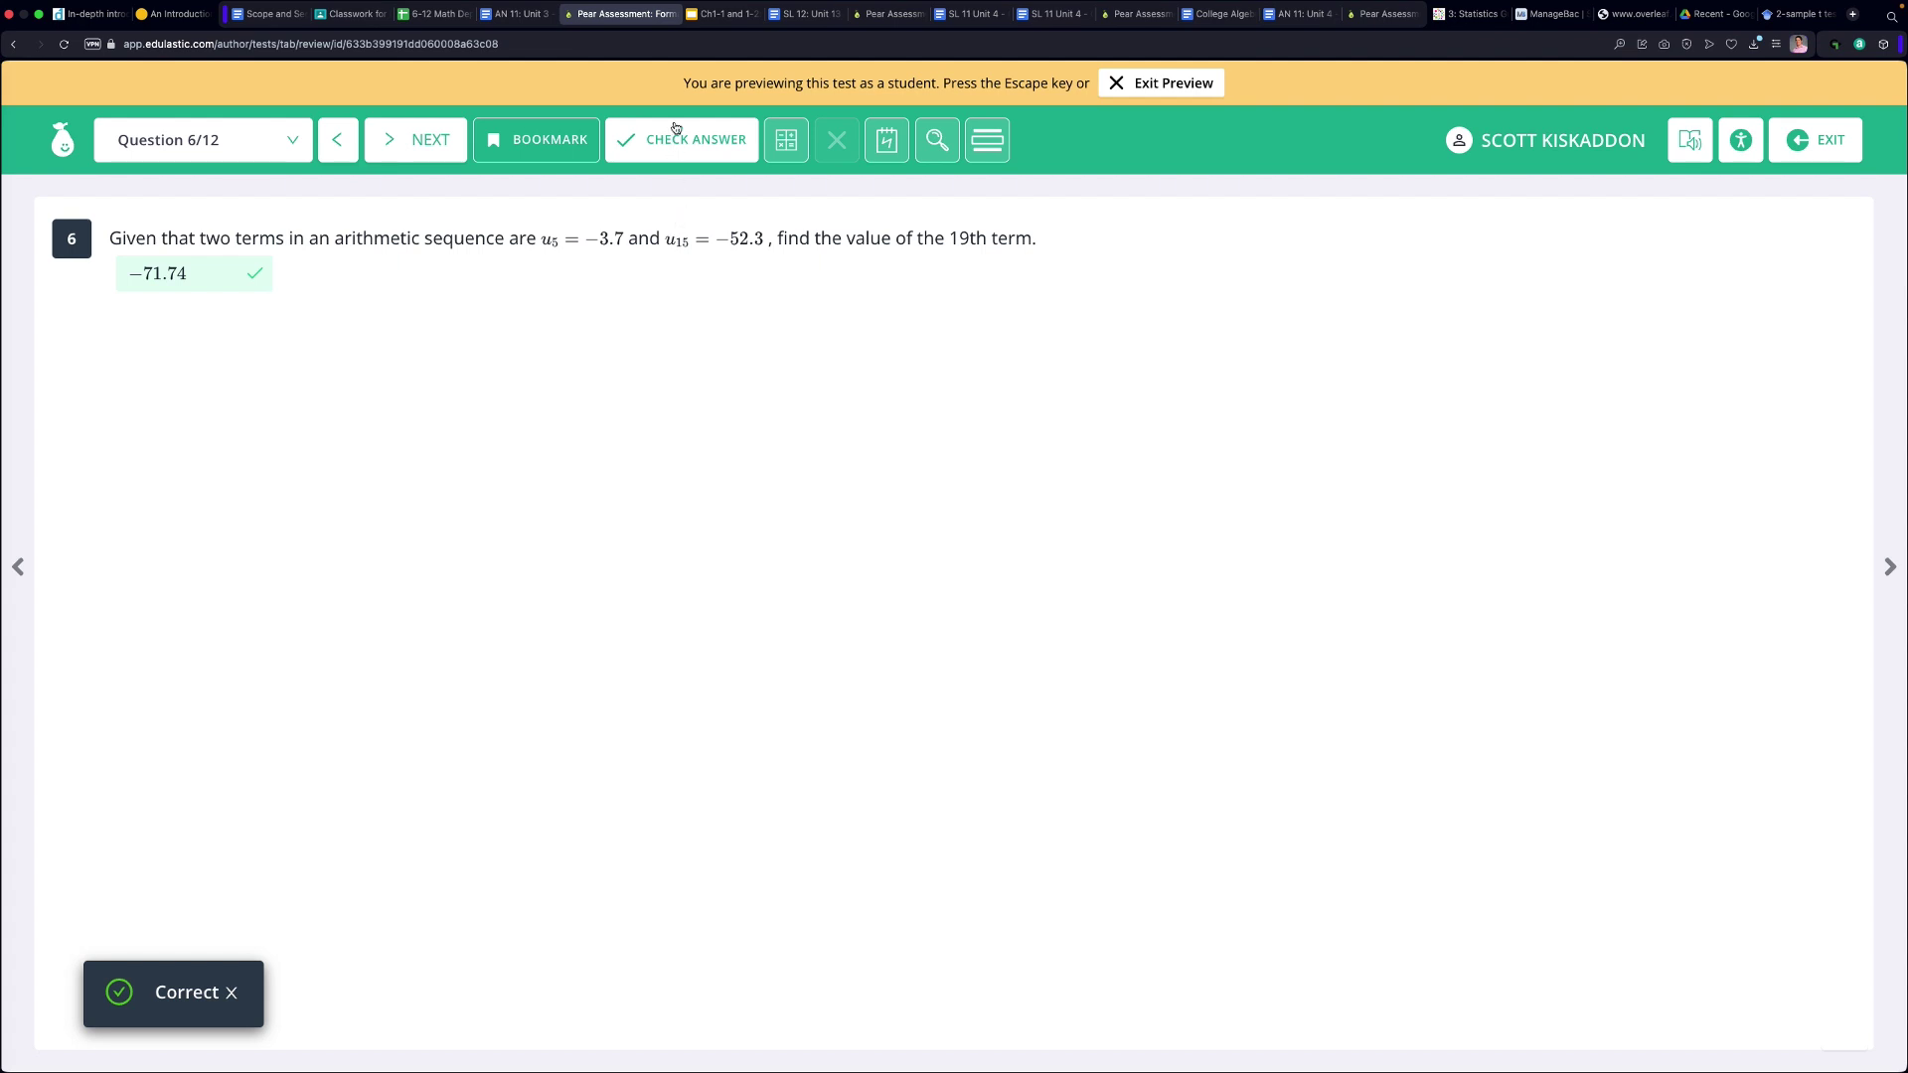
Switch to the Google Slides presentation "Ch1-1 and 1-2: Number patterns and Arithmetic Sequences".
left_click(701, 12)
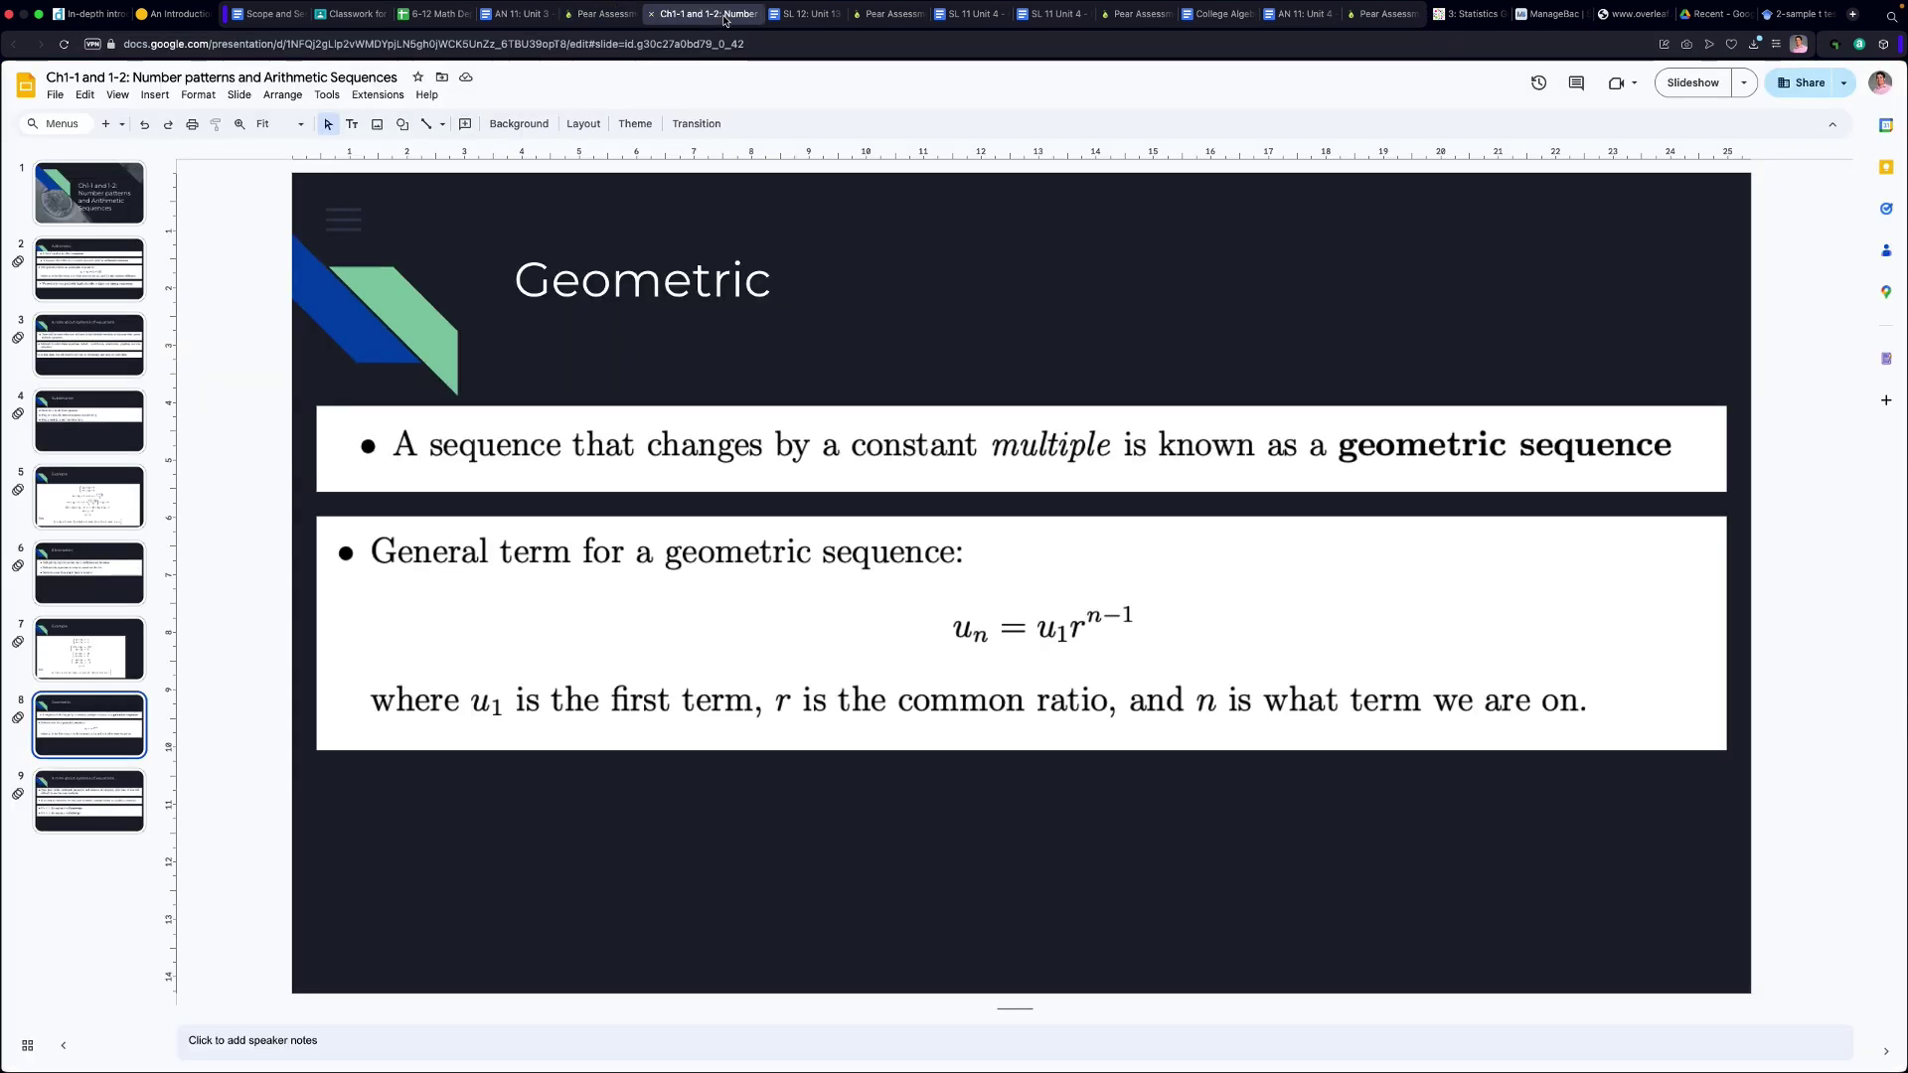
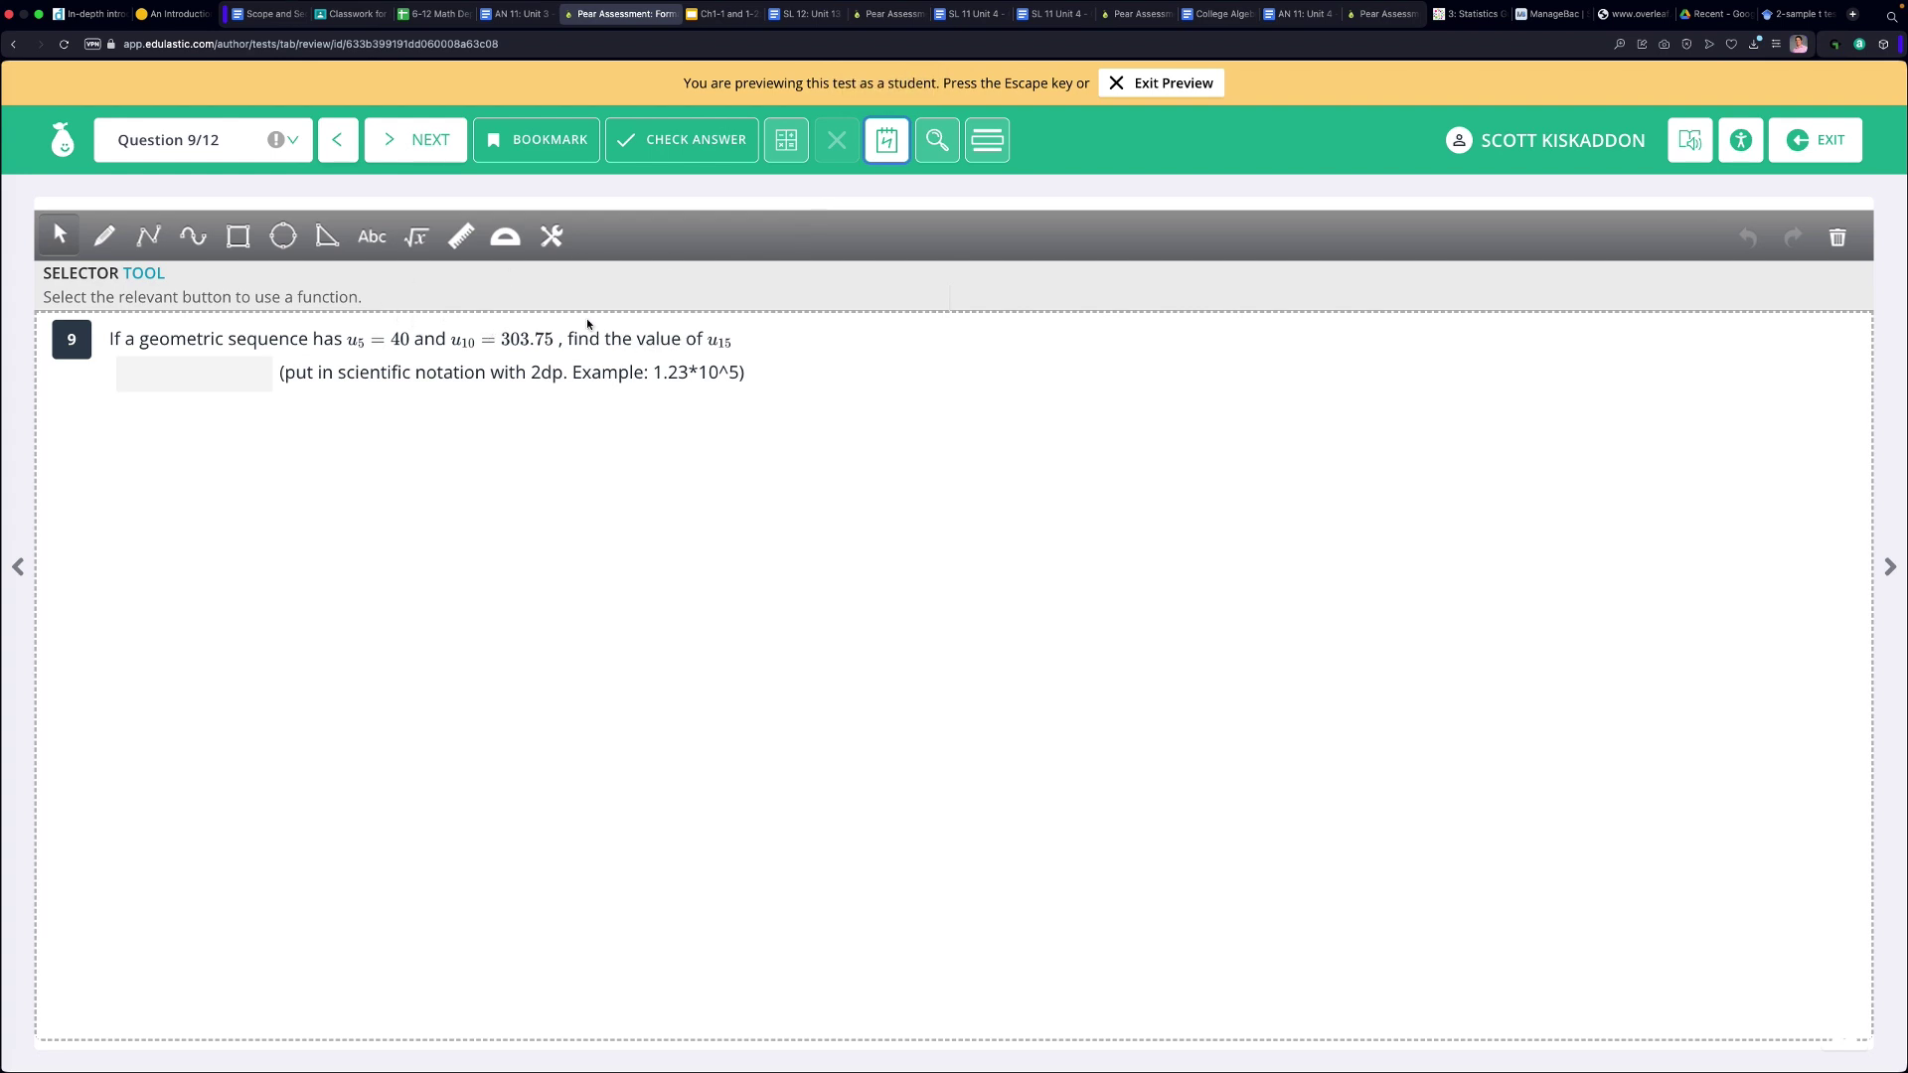
Start a math equation on question 9's scratchpad with u_n=u_1r^{n-1} and switch its editor to LaTeX mode.
left_click(416, 239)
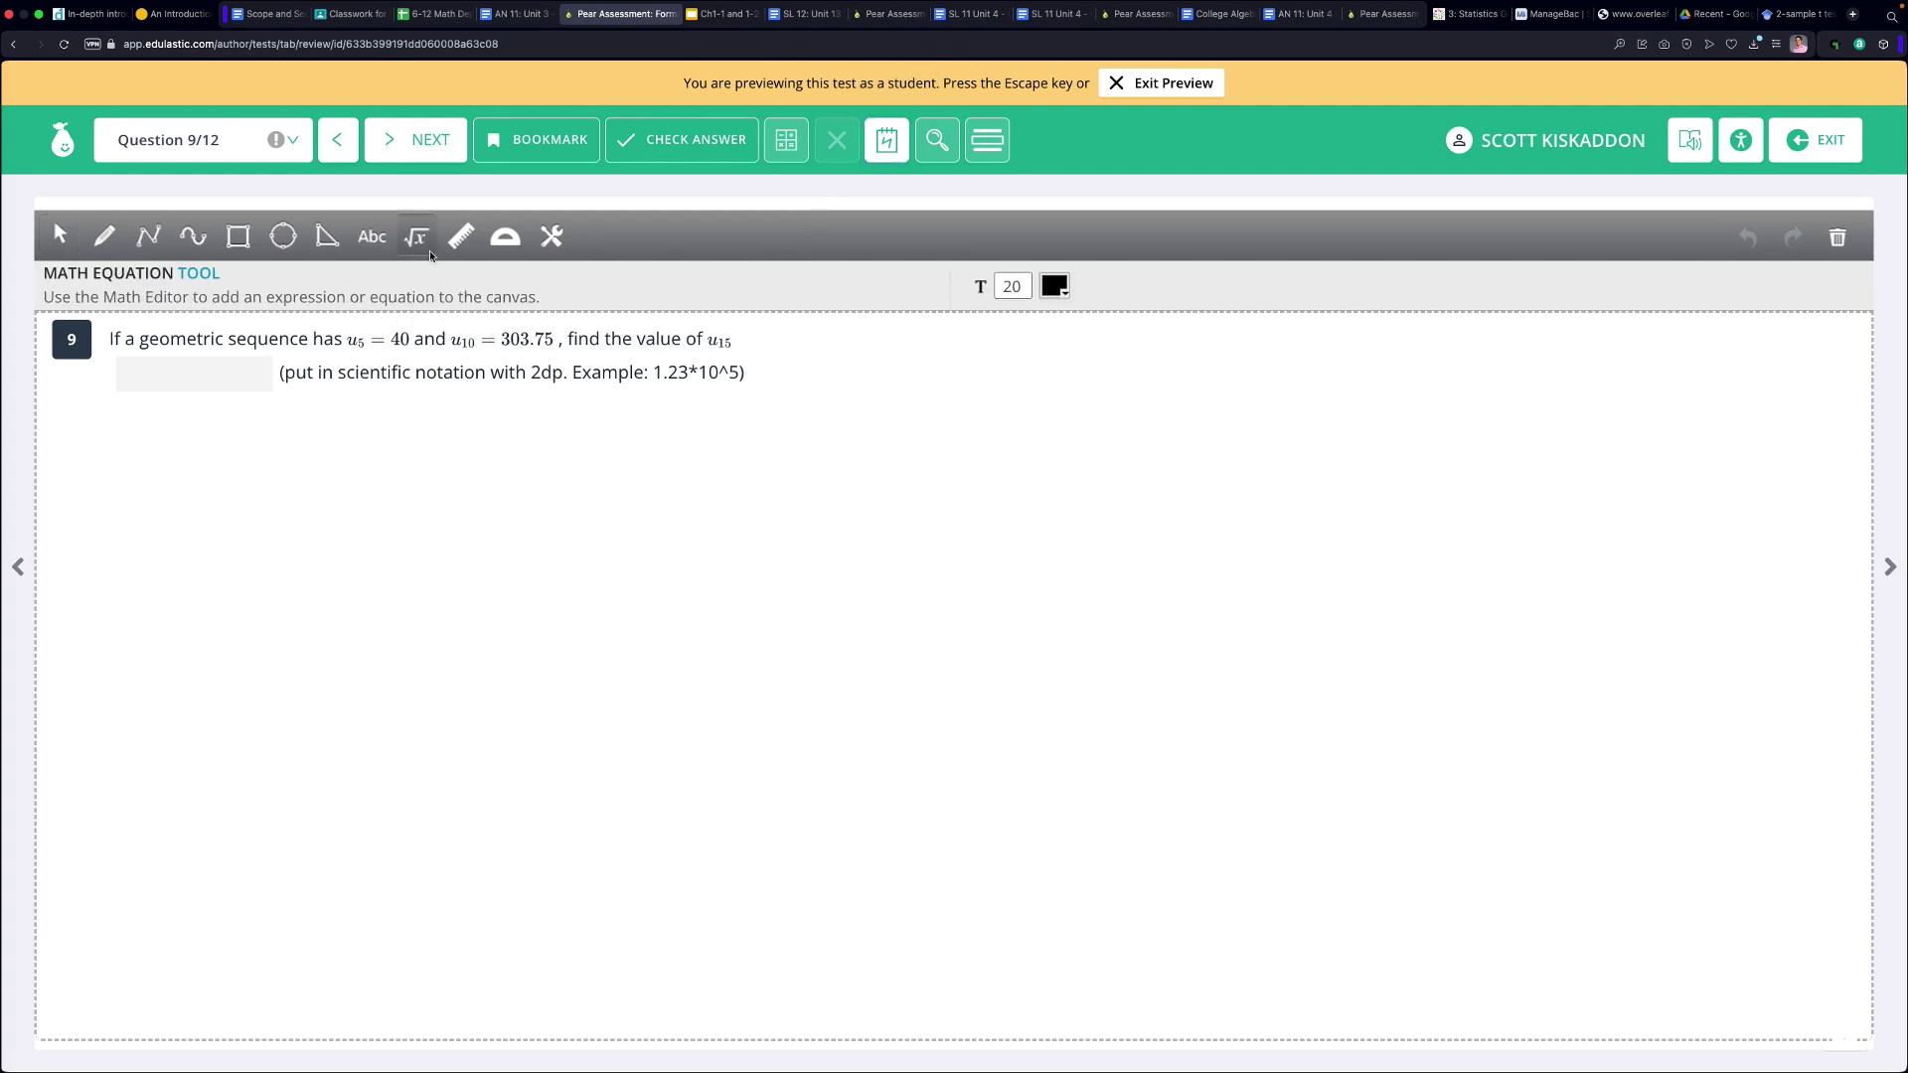
left_click(826, 467)
left_click_drag(860, 324, 956, 338)
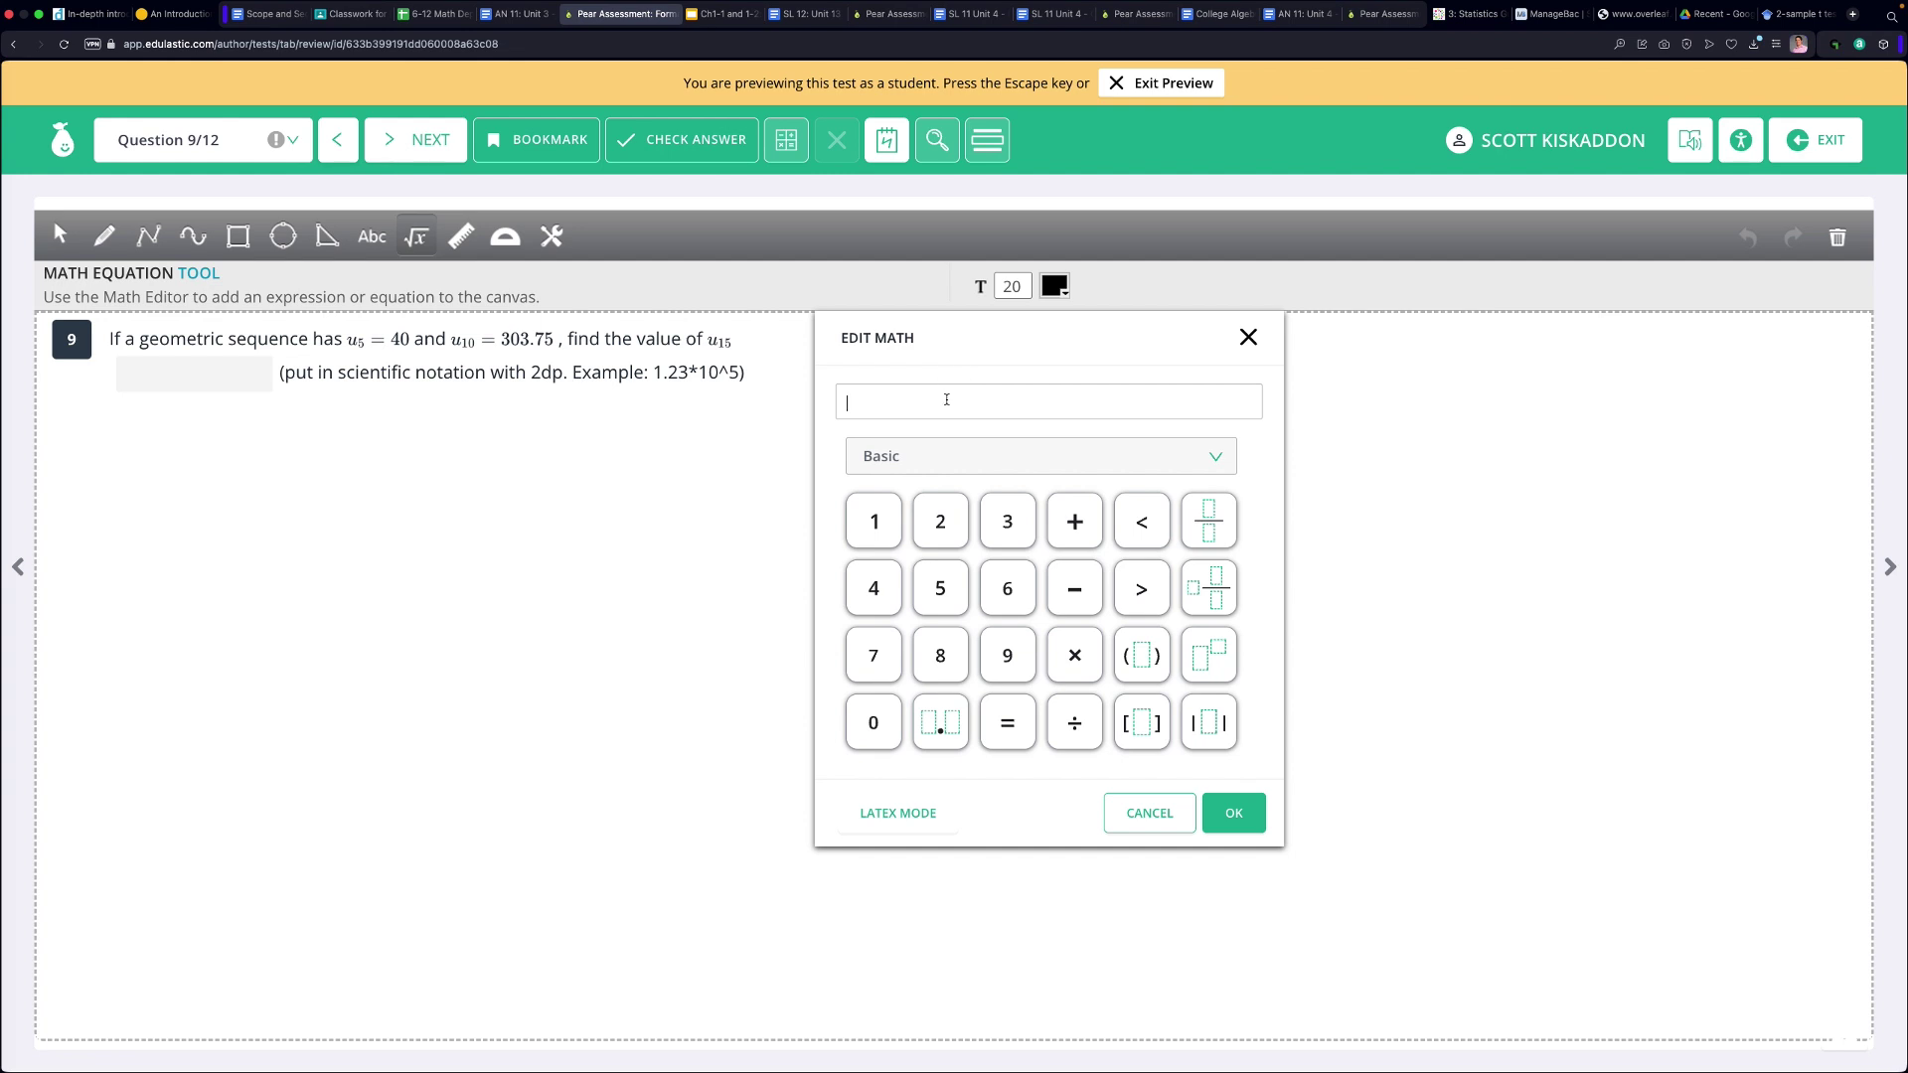
type("u")
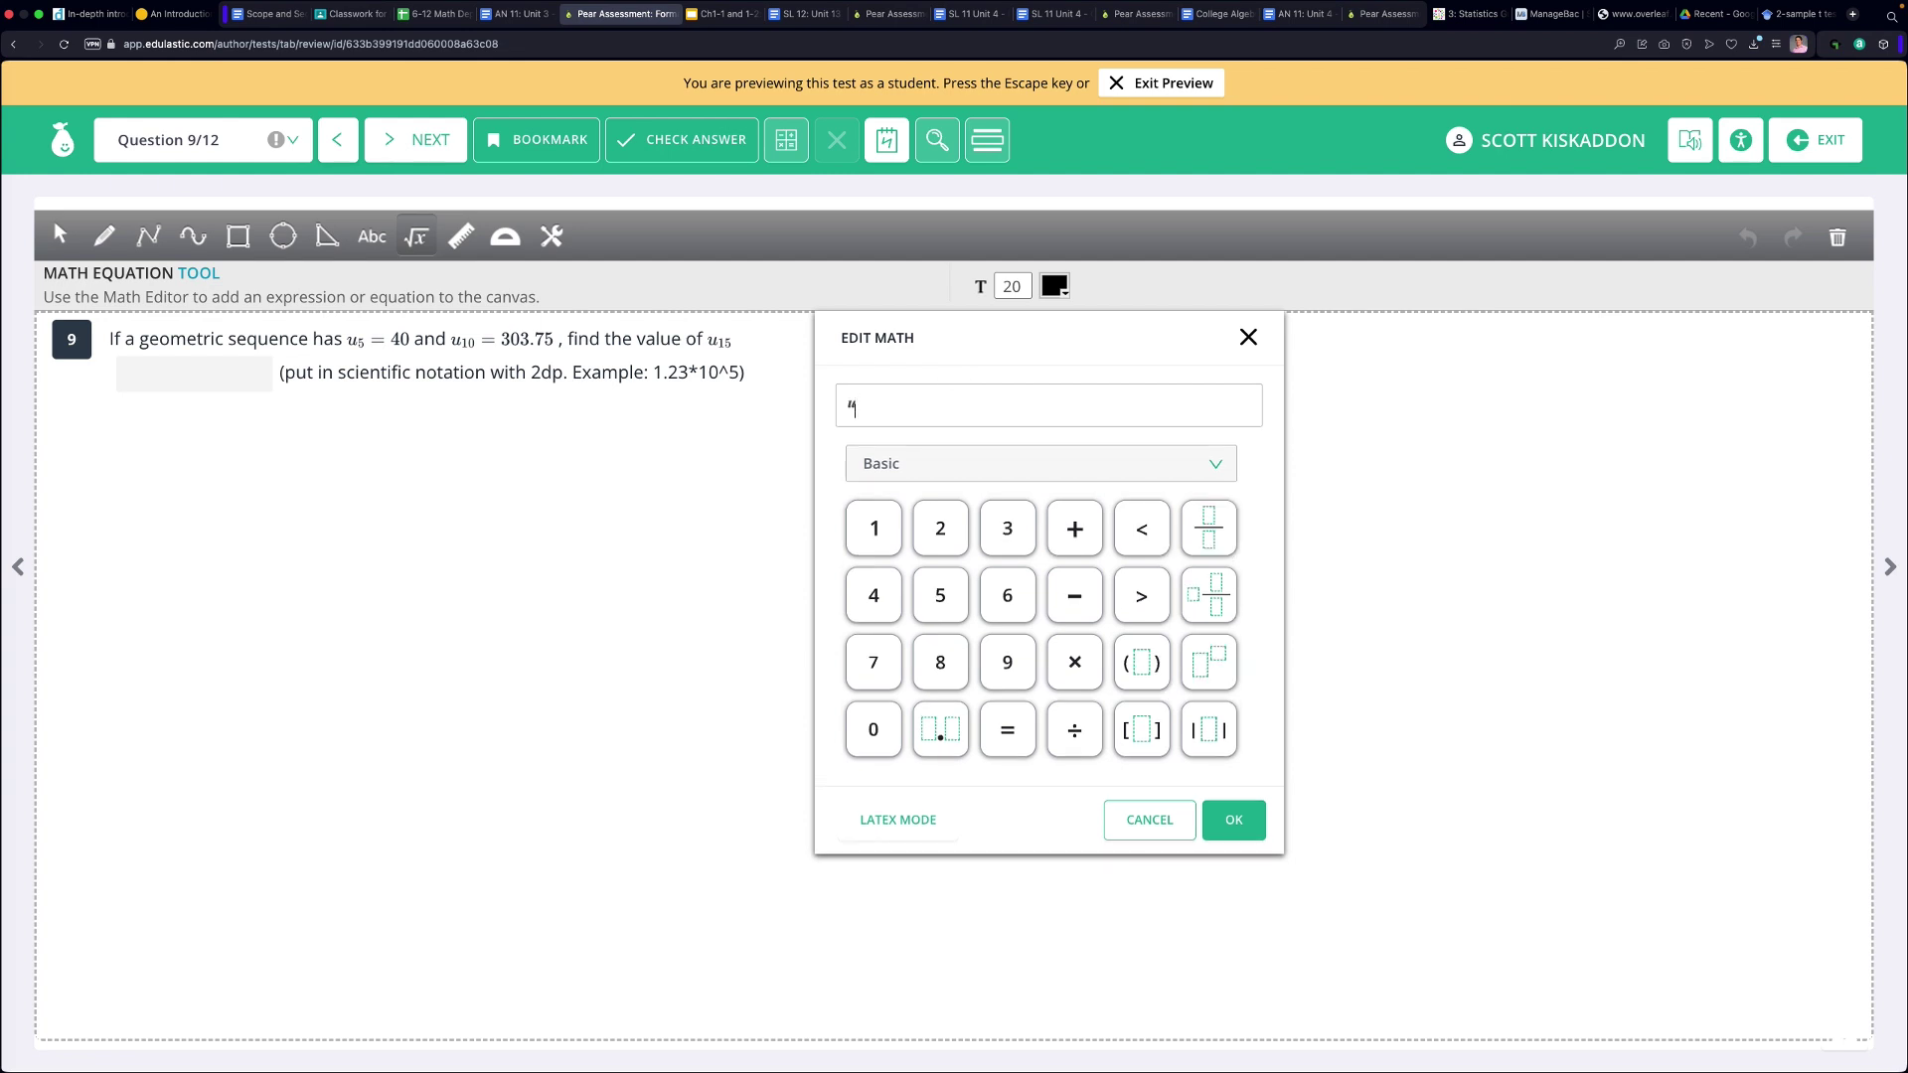
type("_n=u_1")
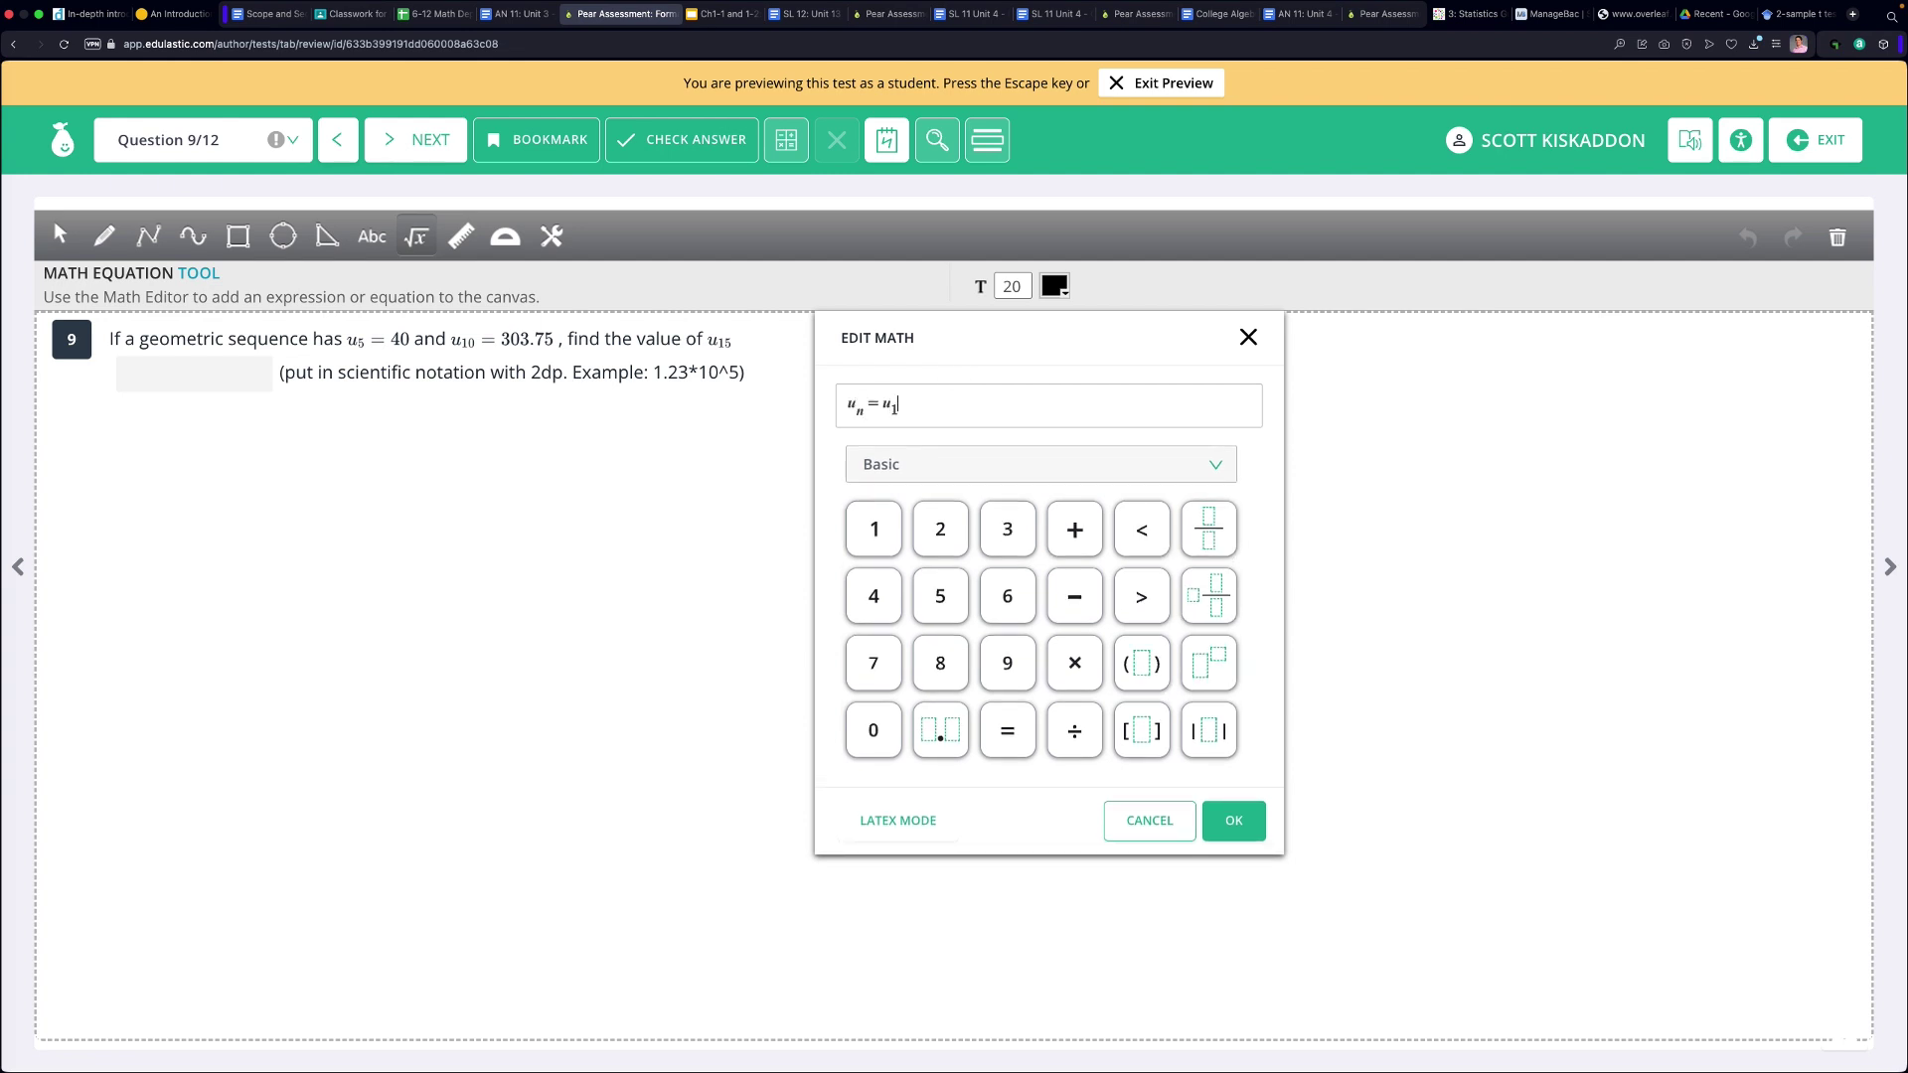
type("r^n")
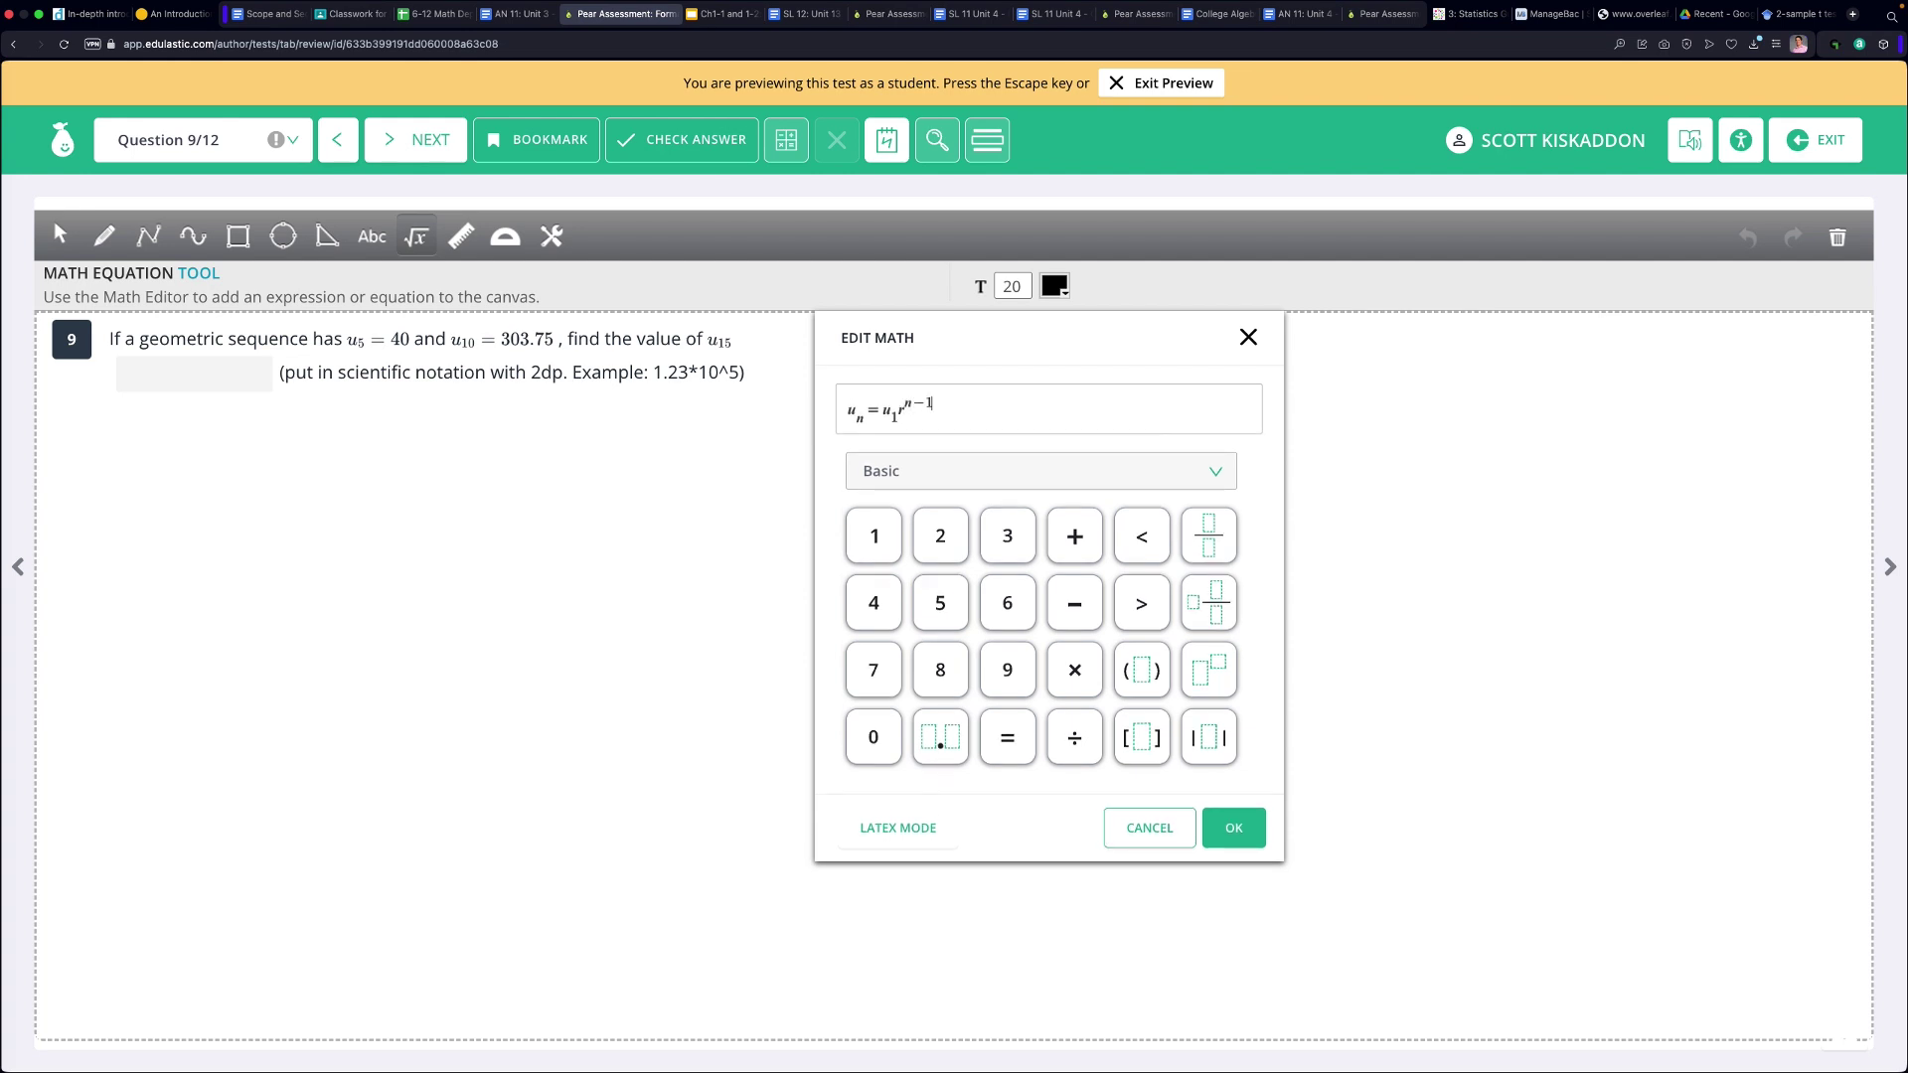
key("Return")
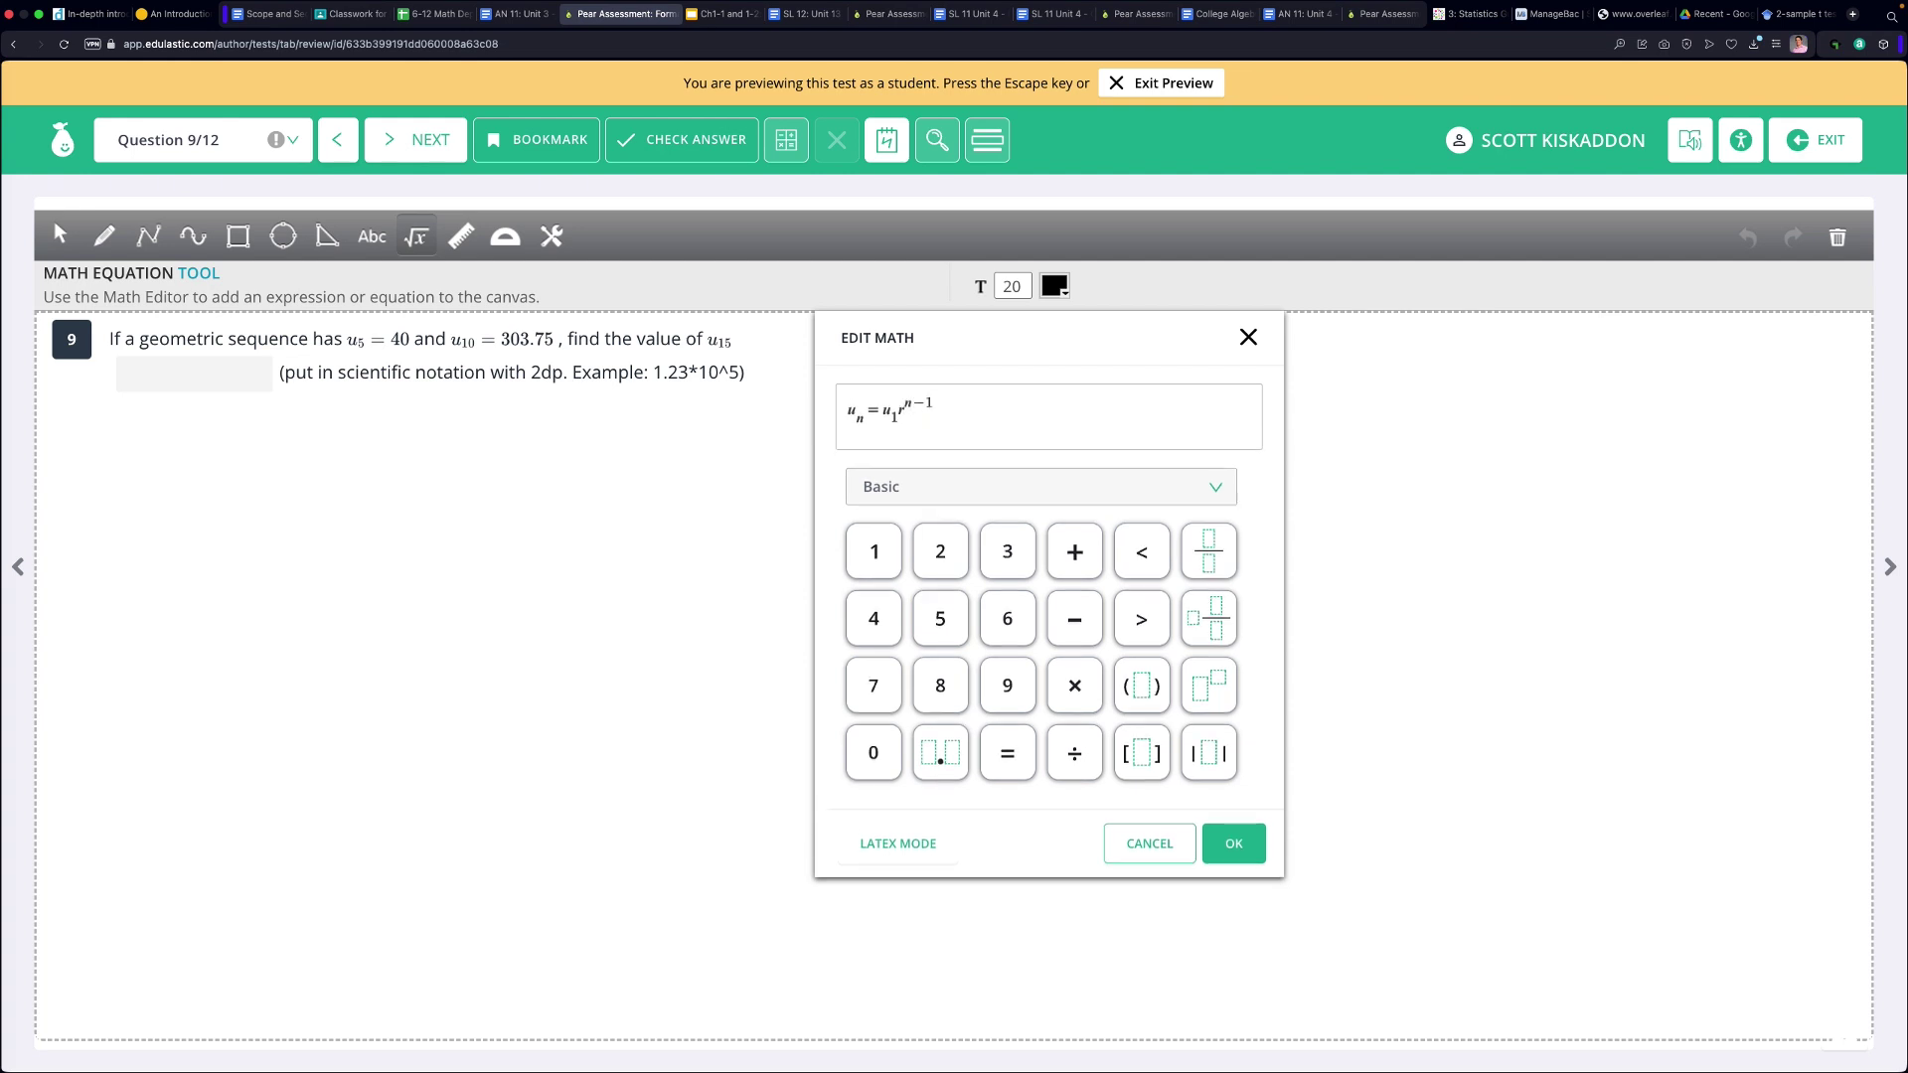
left_click(881, 843)
left_click(997, 417)
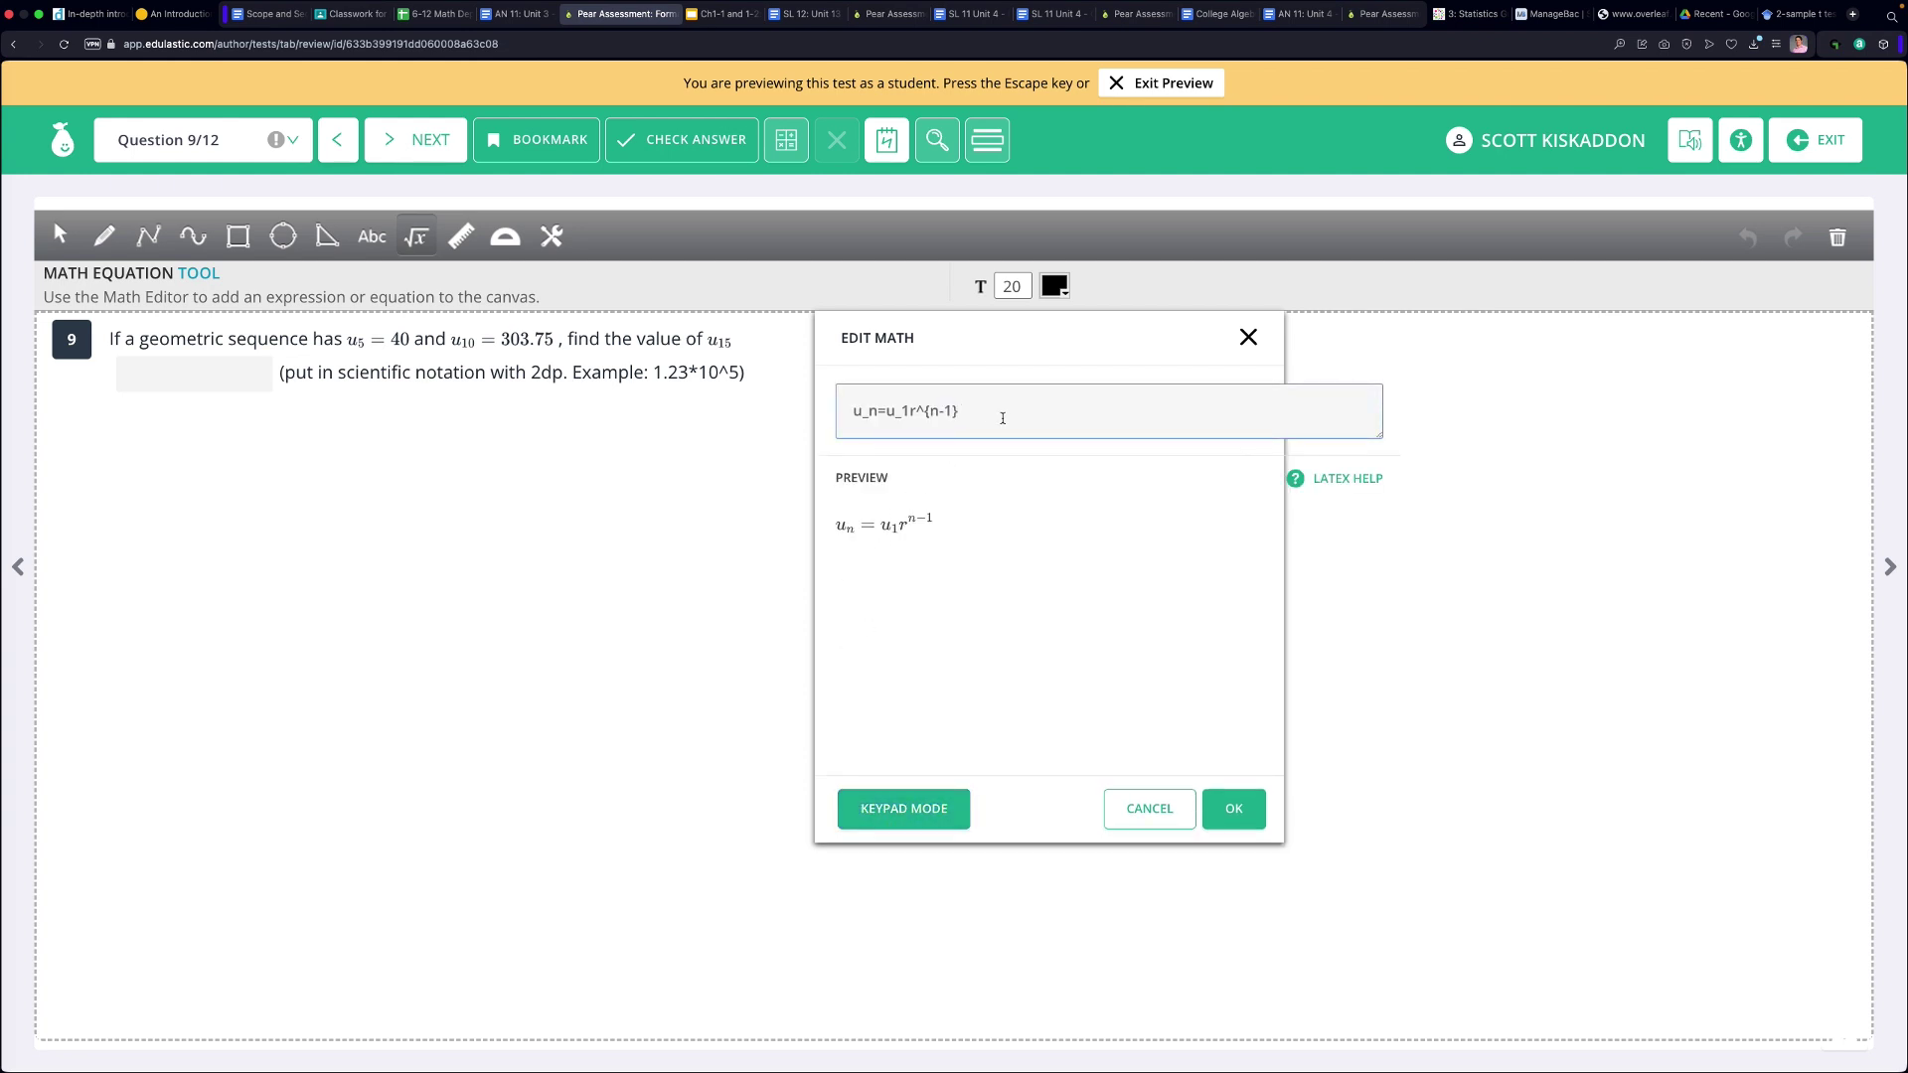
Add a line break after u_n=u_1r^{n-1}, followed by a left brace pair written as \left\{ and \right. on separate lines.
type("\\\\")
key("Return")
type("\\left\\{")
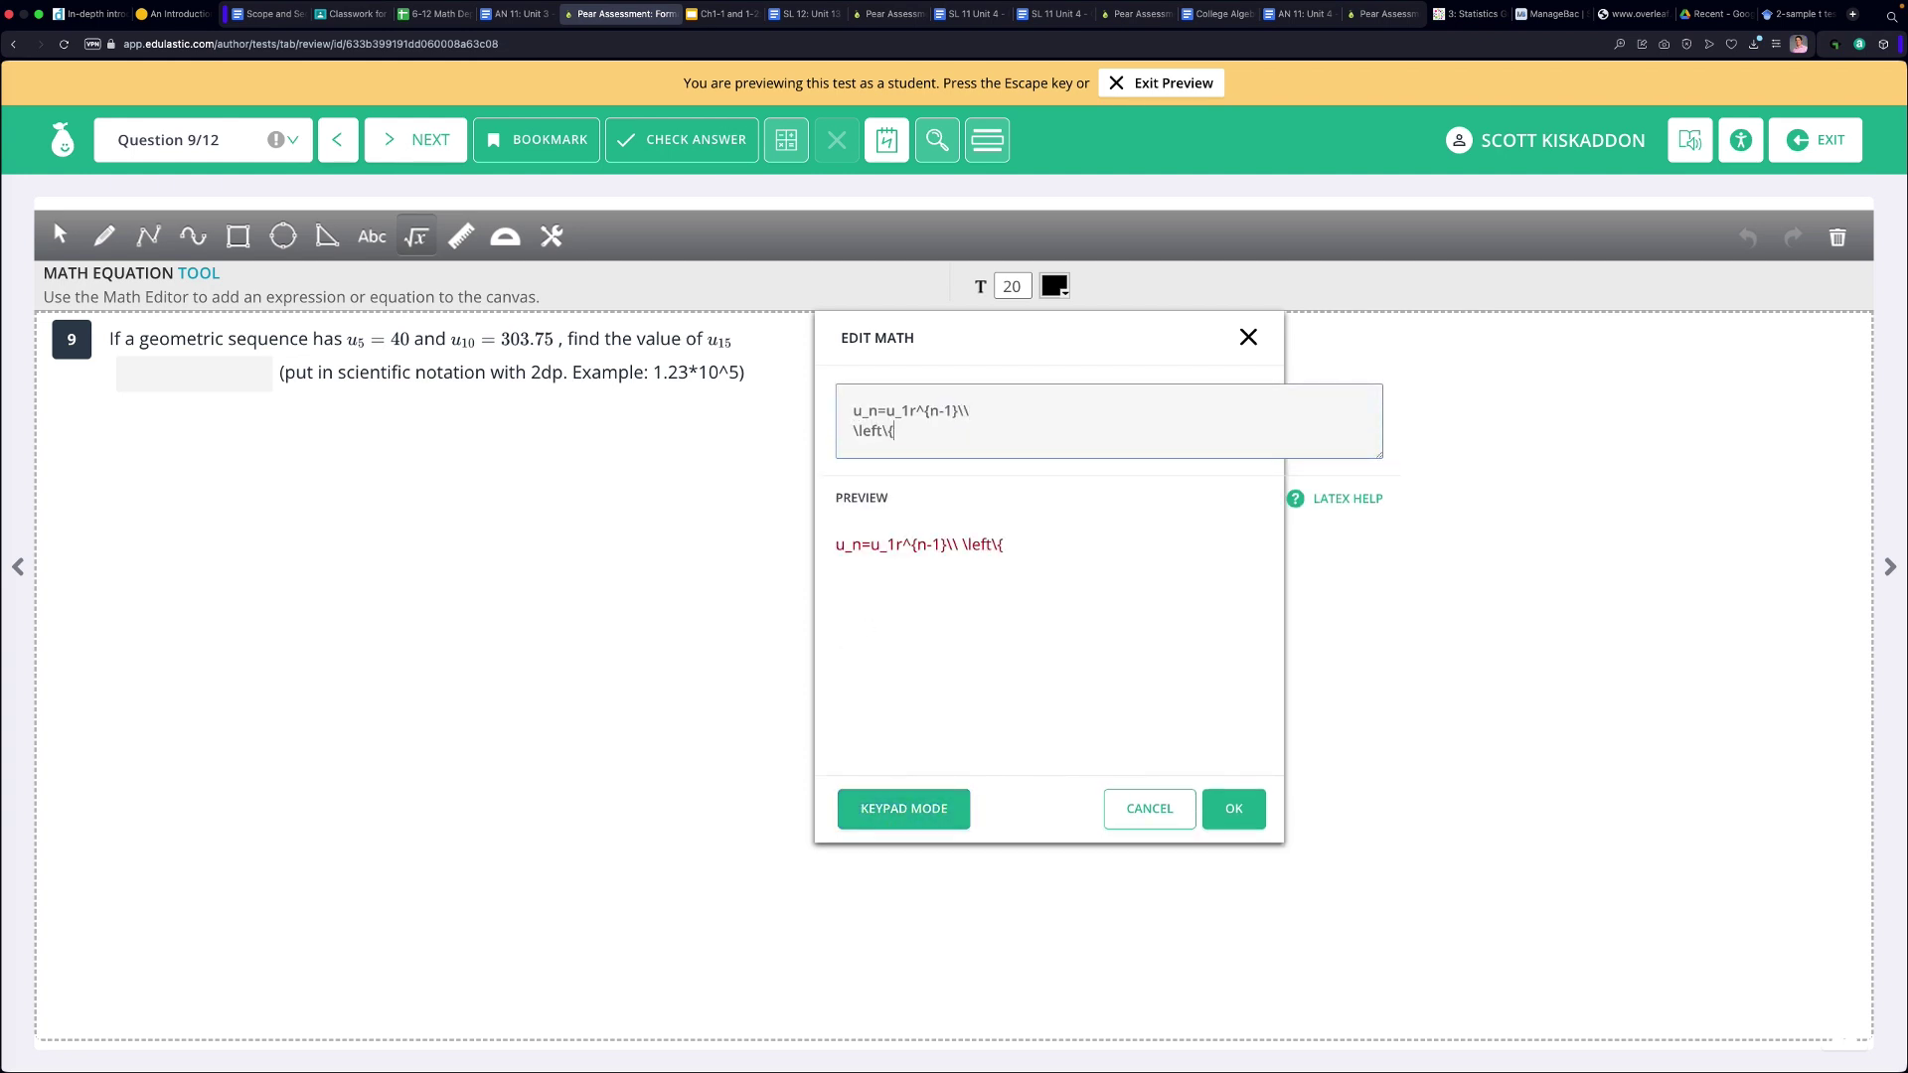
key("Return")
type("\\right.")
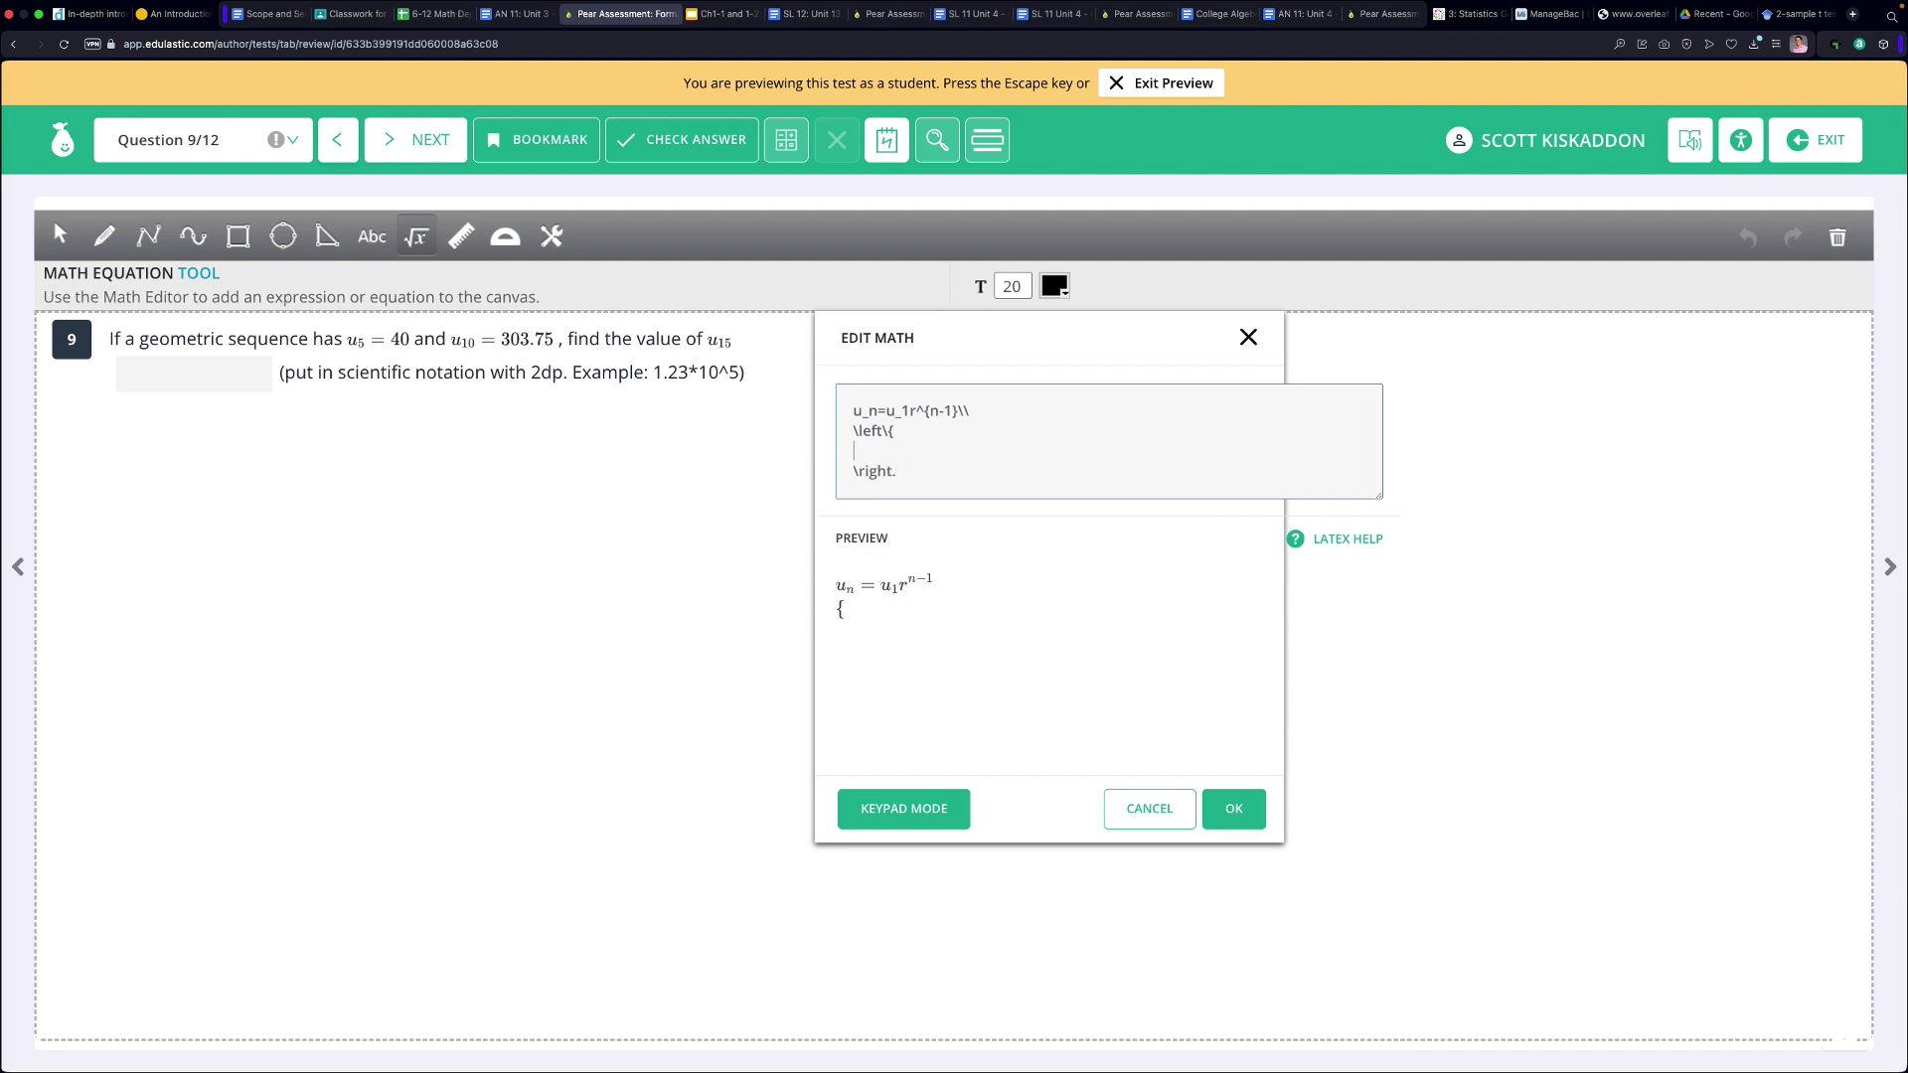
Write the first equation inside the brace as u_5=u_1r^{n-1}\\ and start a new line below it.
type("u_5=U-")
key("BackSpace")
type("u_1r^{n-")
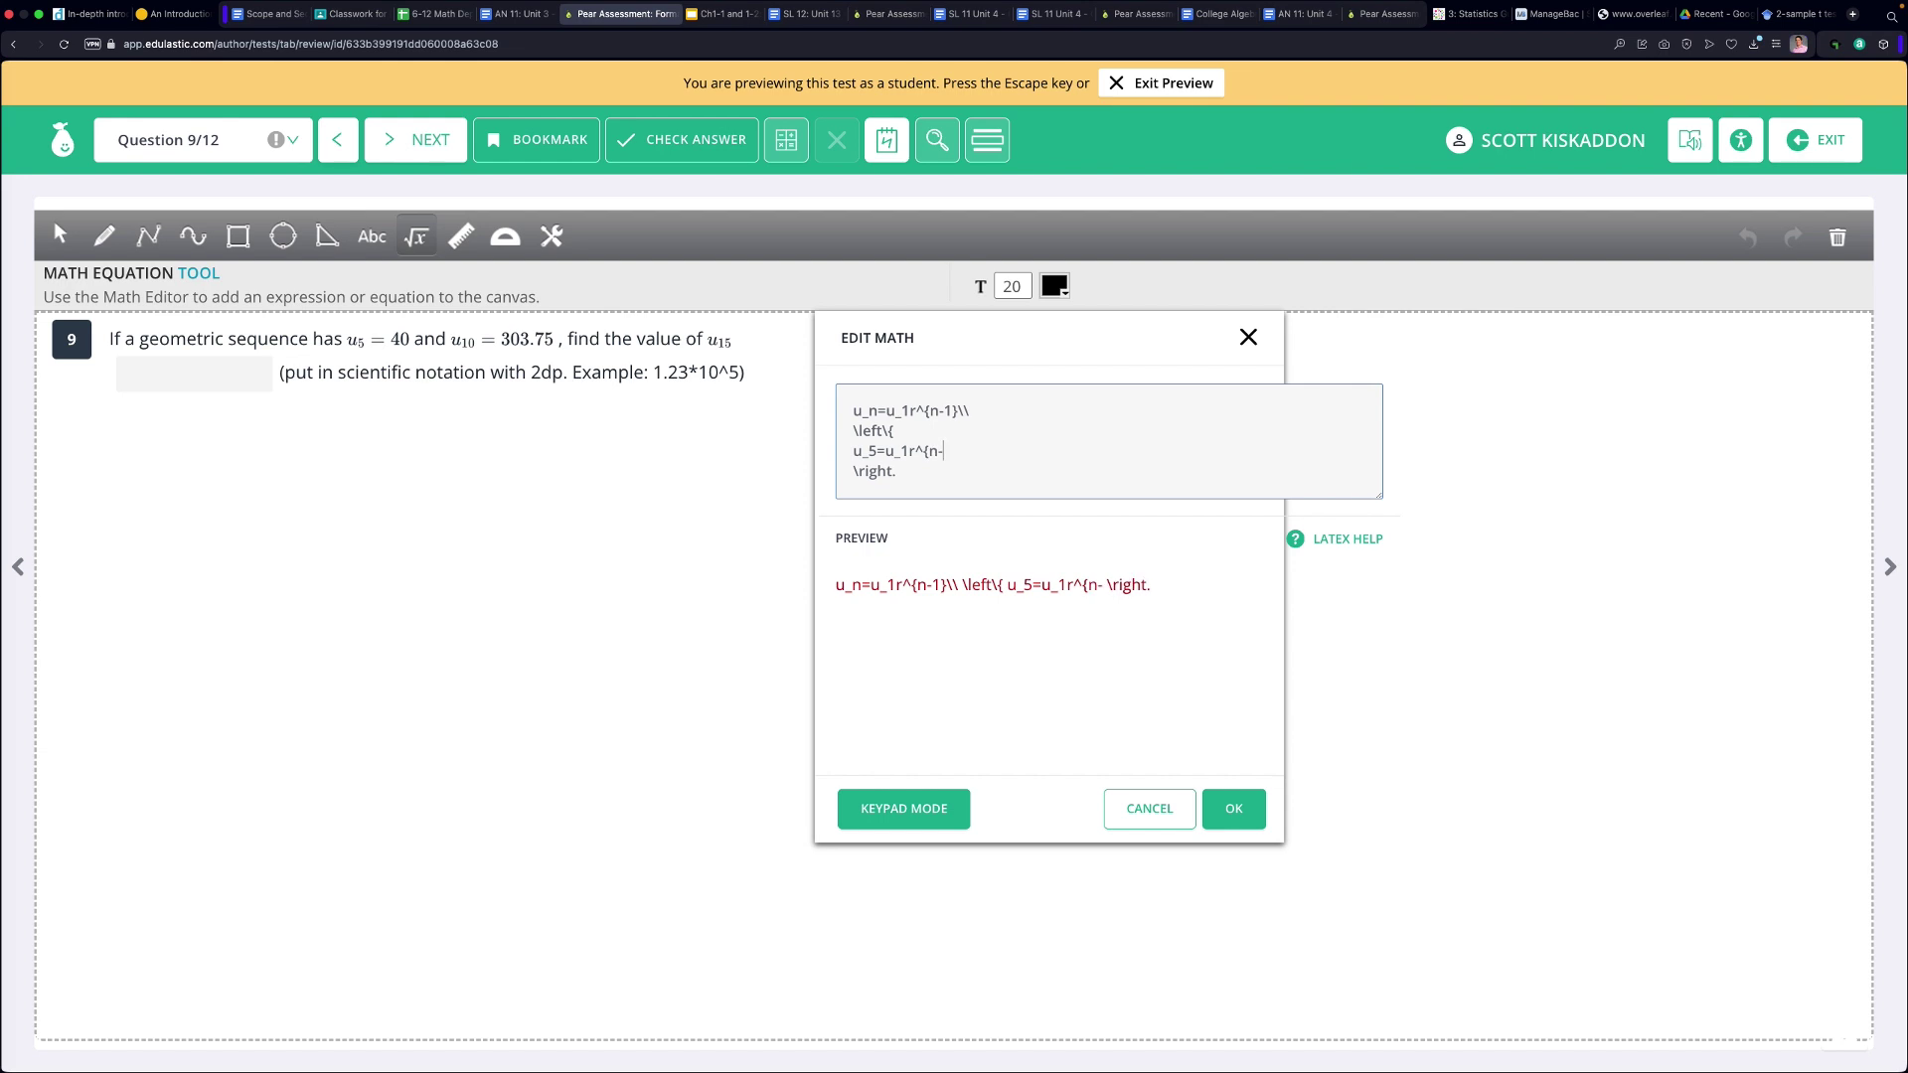
type("1}\\\\")
key("Return")
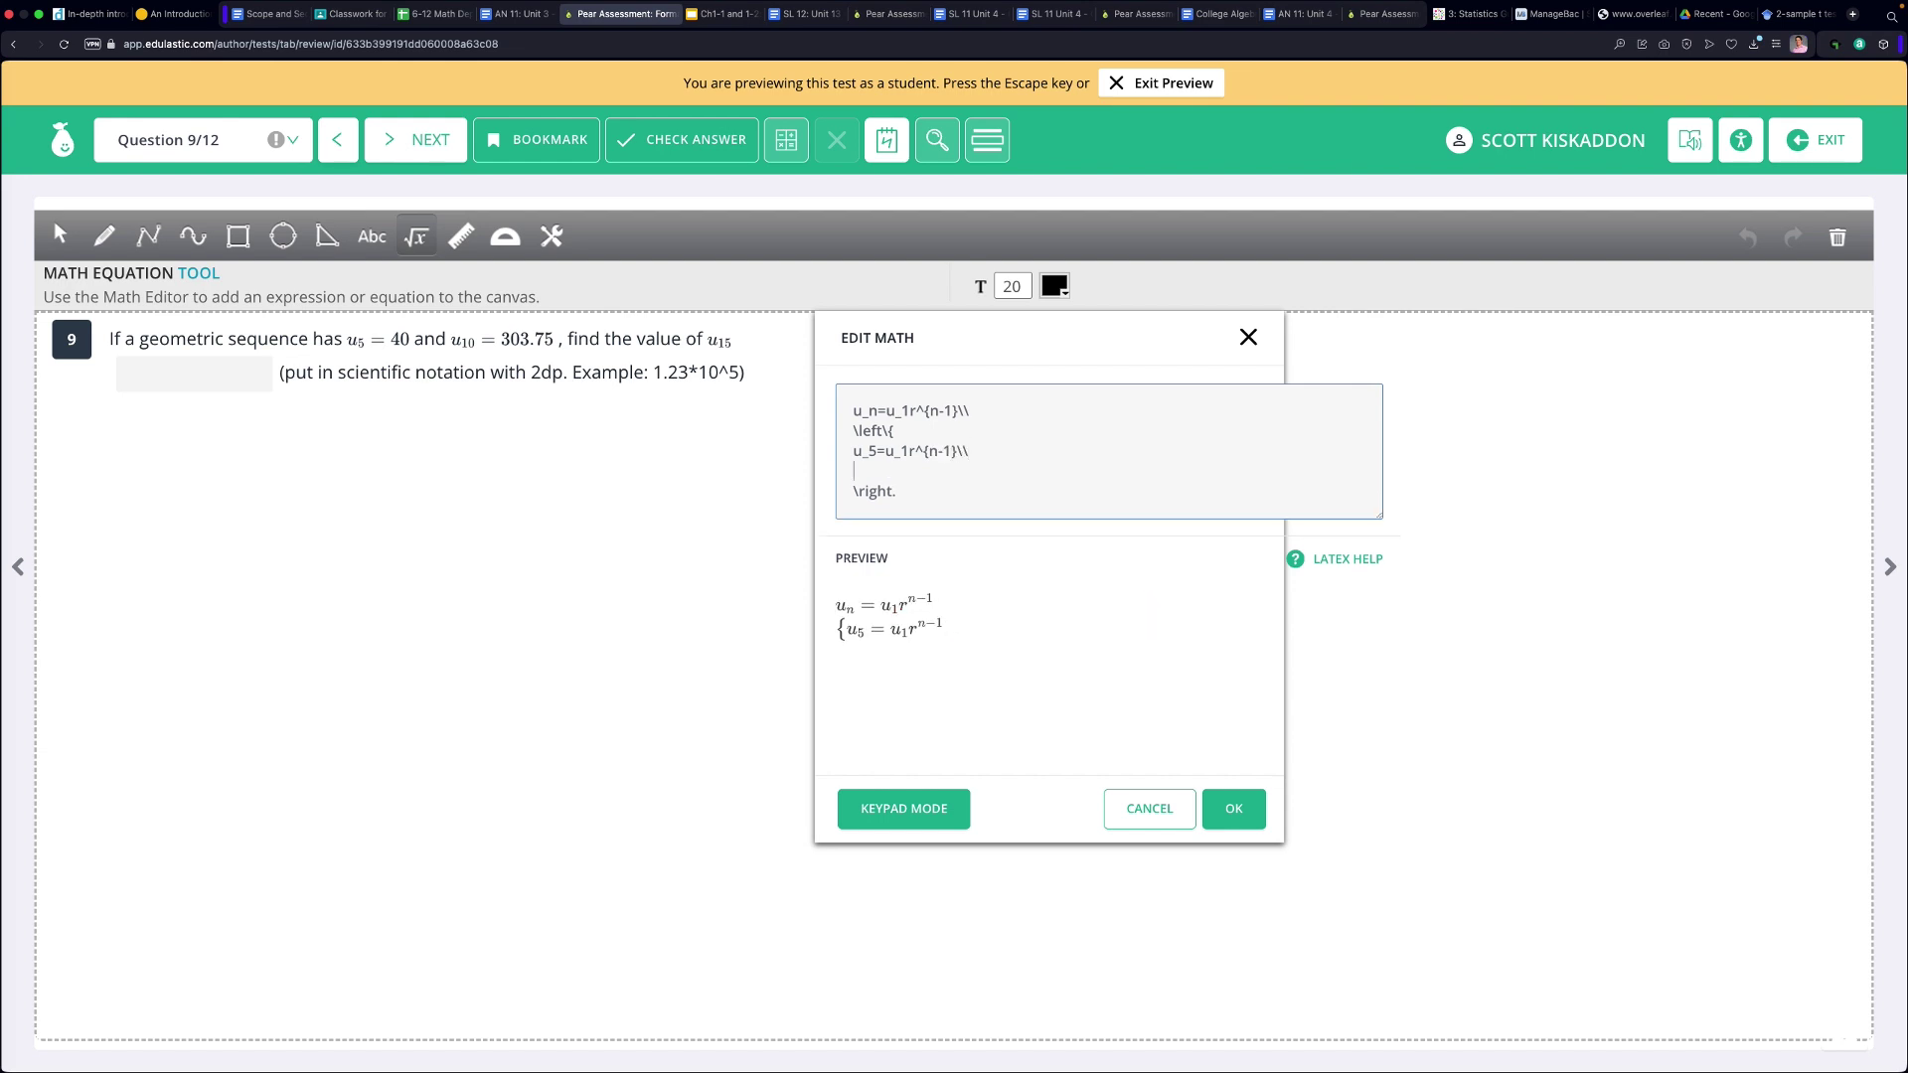
Write the second equation inside the brace as u_{10}=u_1^{n-1}\\, with the subscript 10 in curly braces.
type("u_10=u_1r")
key("BackSpace")
key("BackSpace")
key("BackSpace")
key("BackSpace")
key("BackSpace")
key("BackSpace")
key("BackSpace")
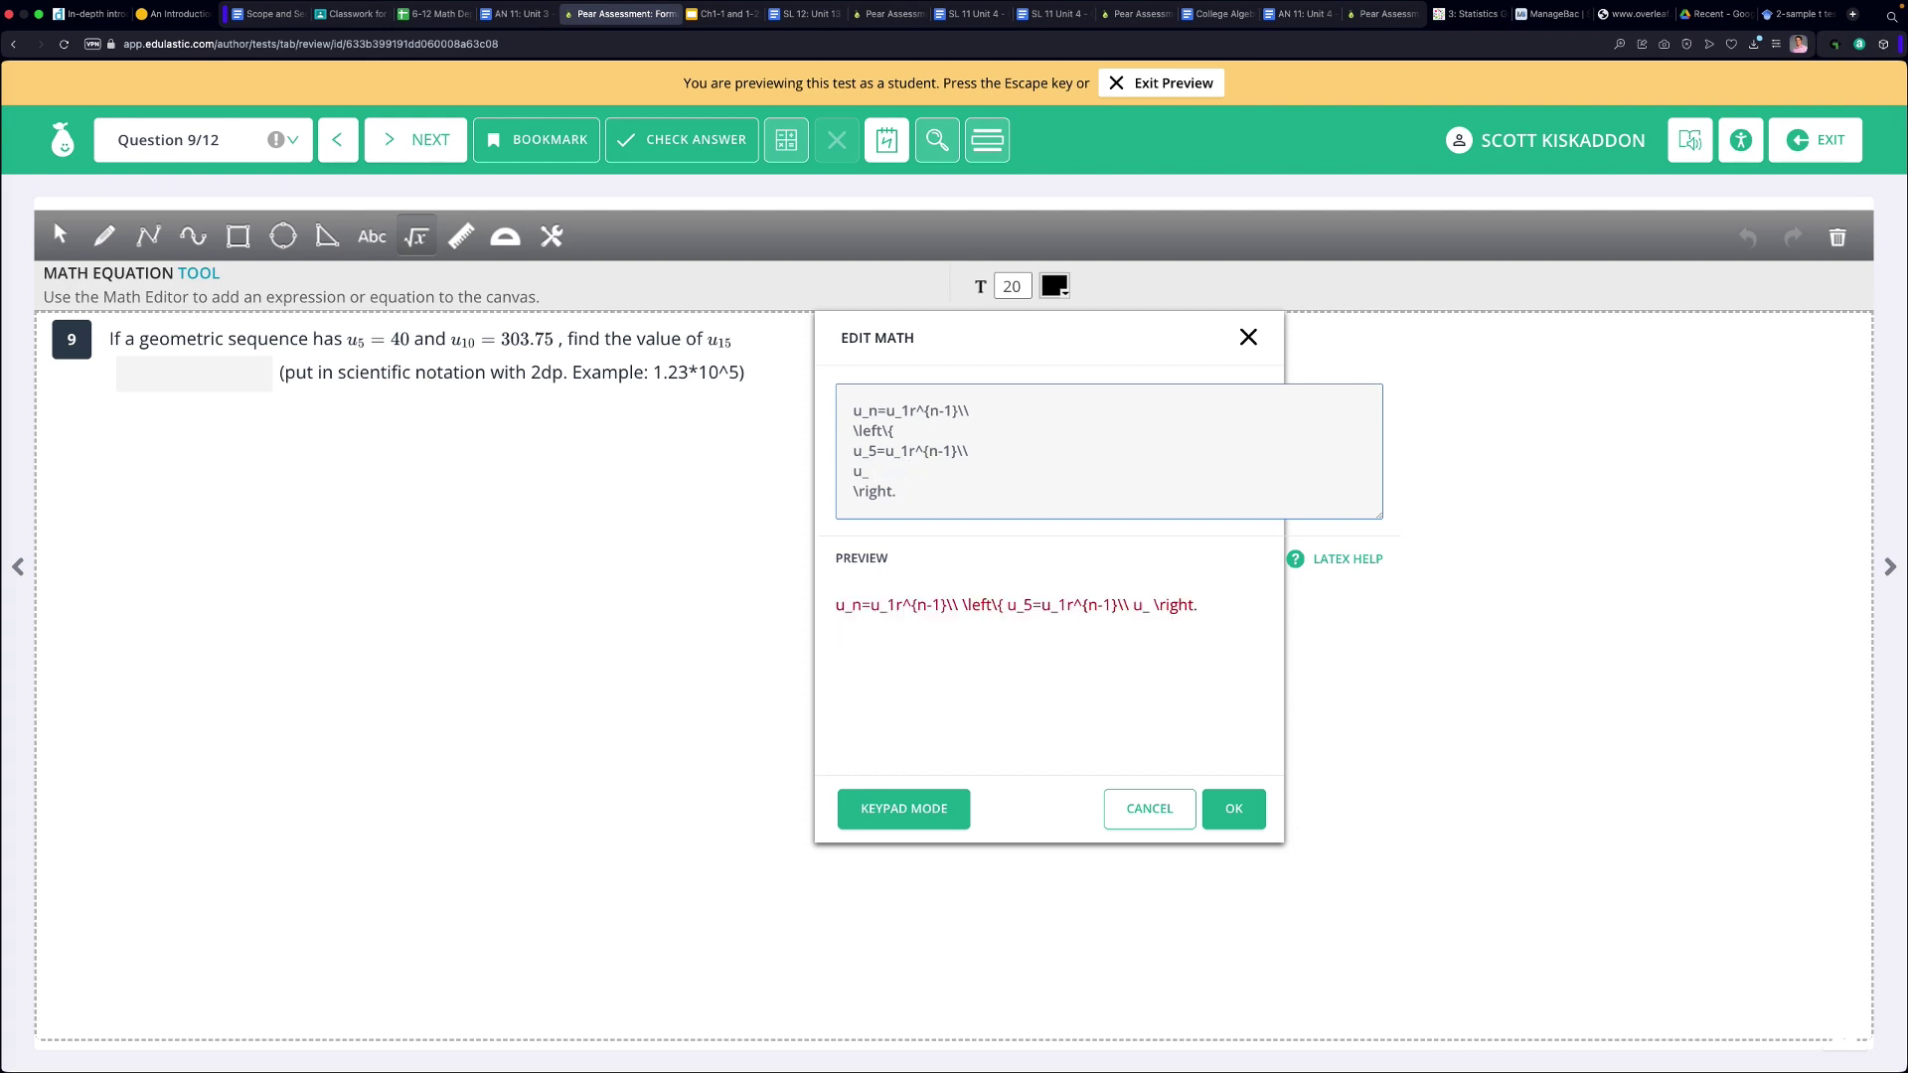
type("{10}=u_1^{n-1}\\\\")
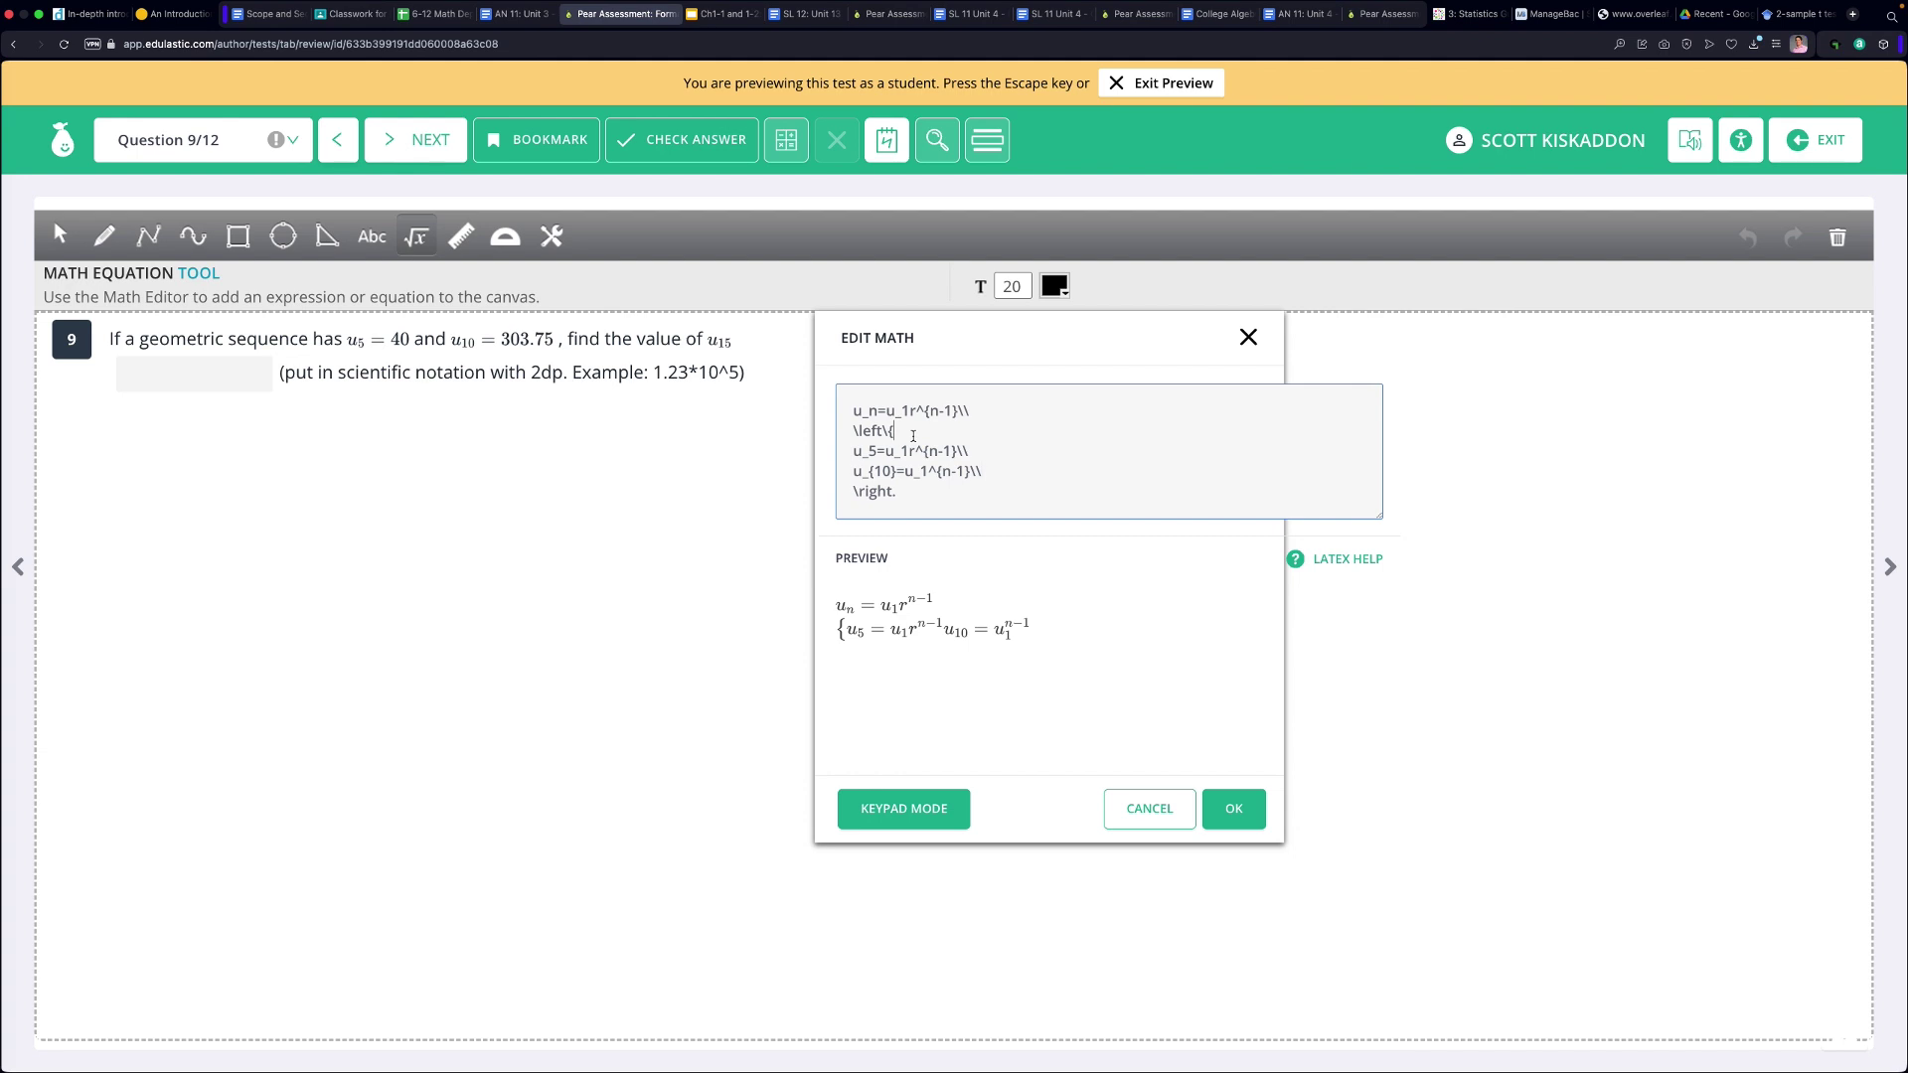
Wrap the u_5 and u_{10} equations in \begin{array}{l} and \end{array} inside the brace.
key("Return")
type("\\begin{array}")
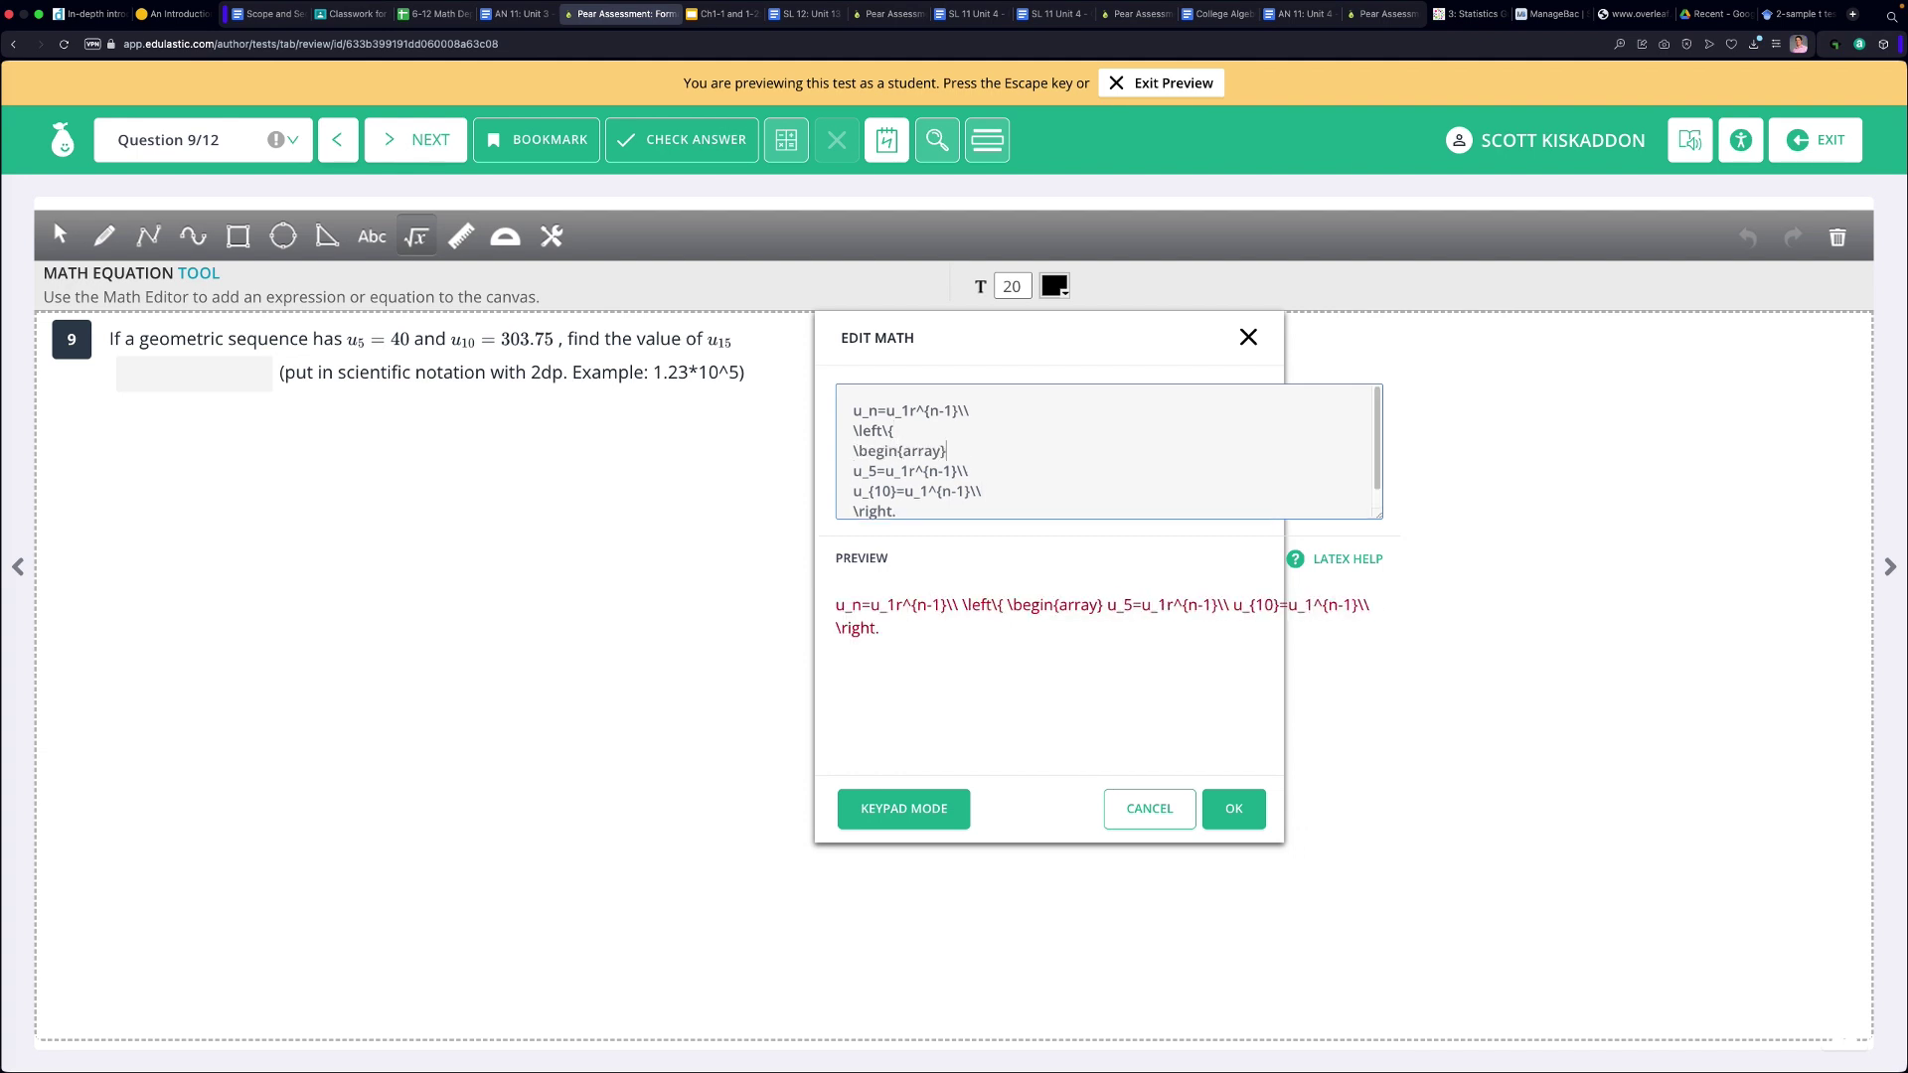
type("{l}")
left_click(993, 492)
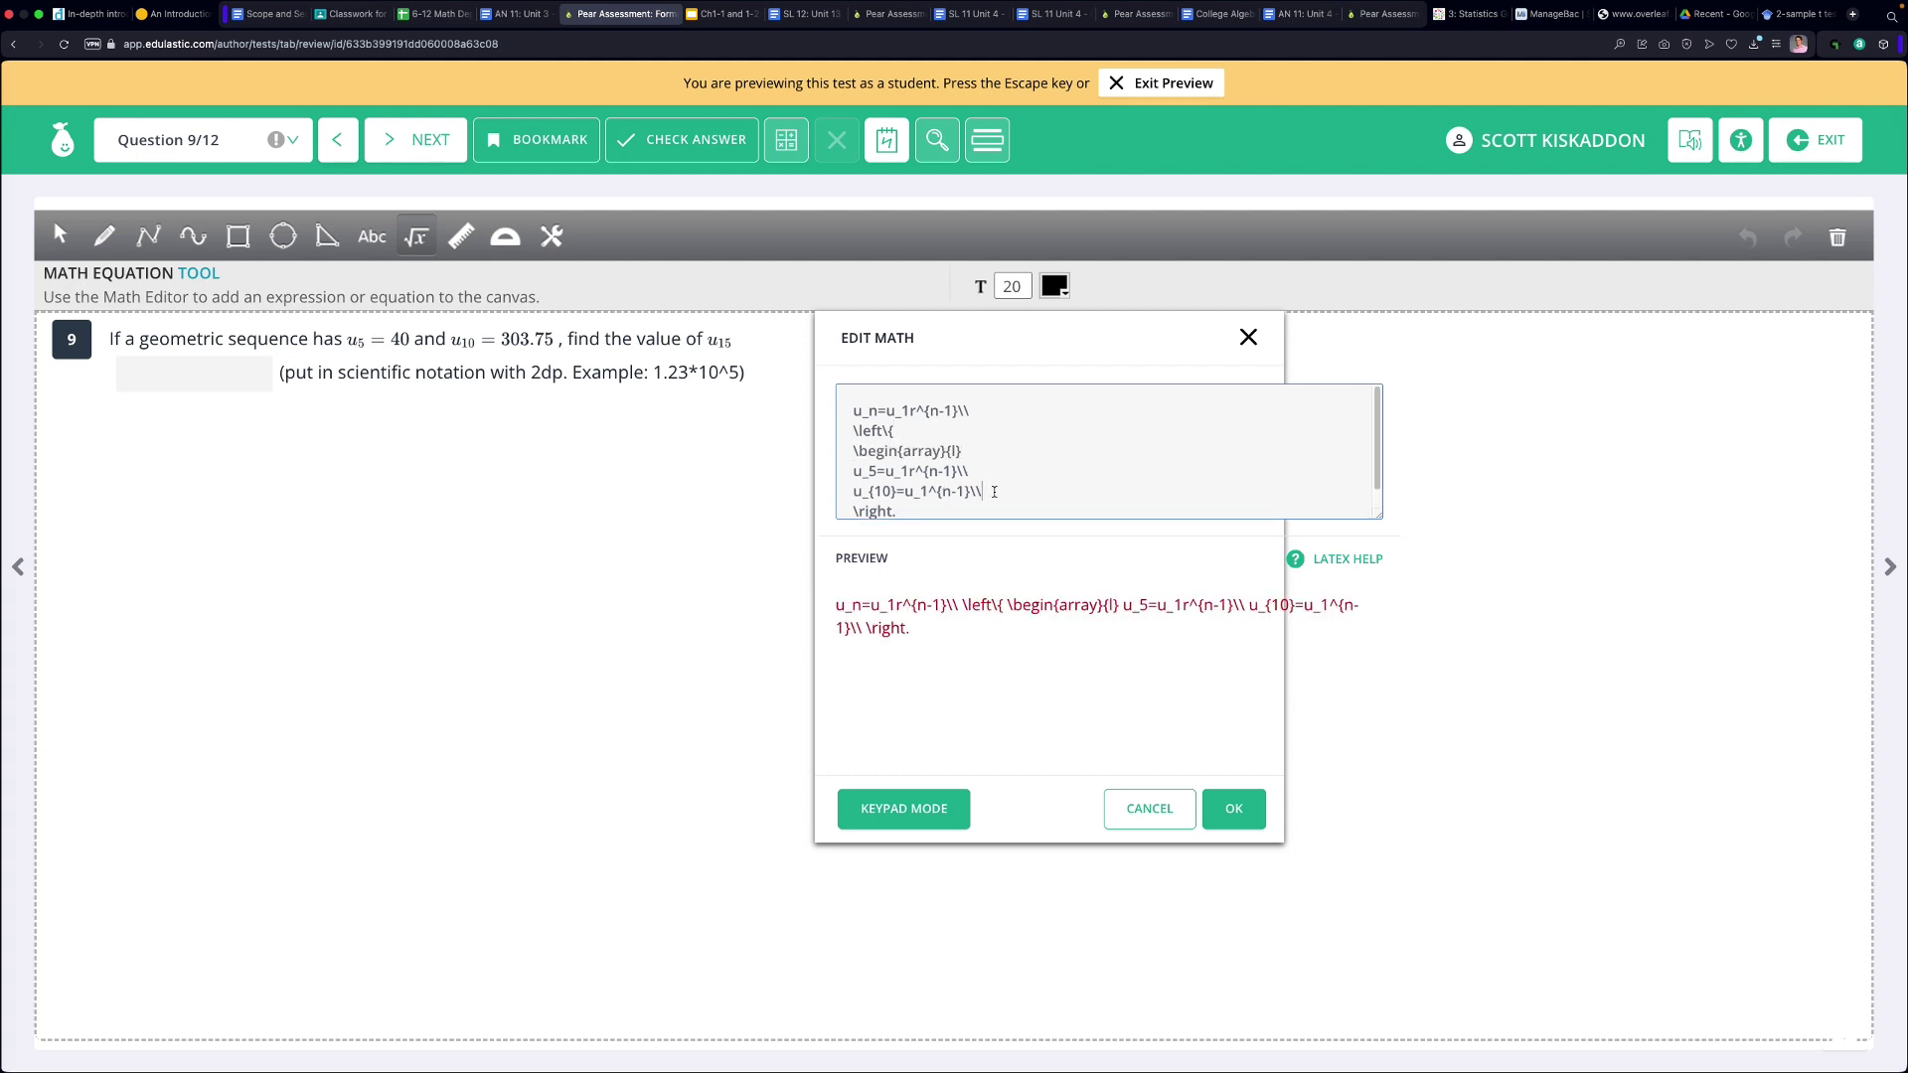
key("Return")
type("\\end")
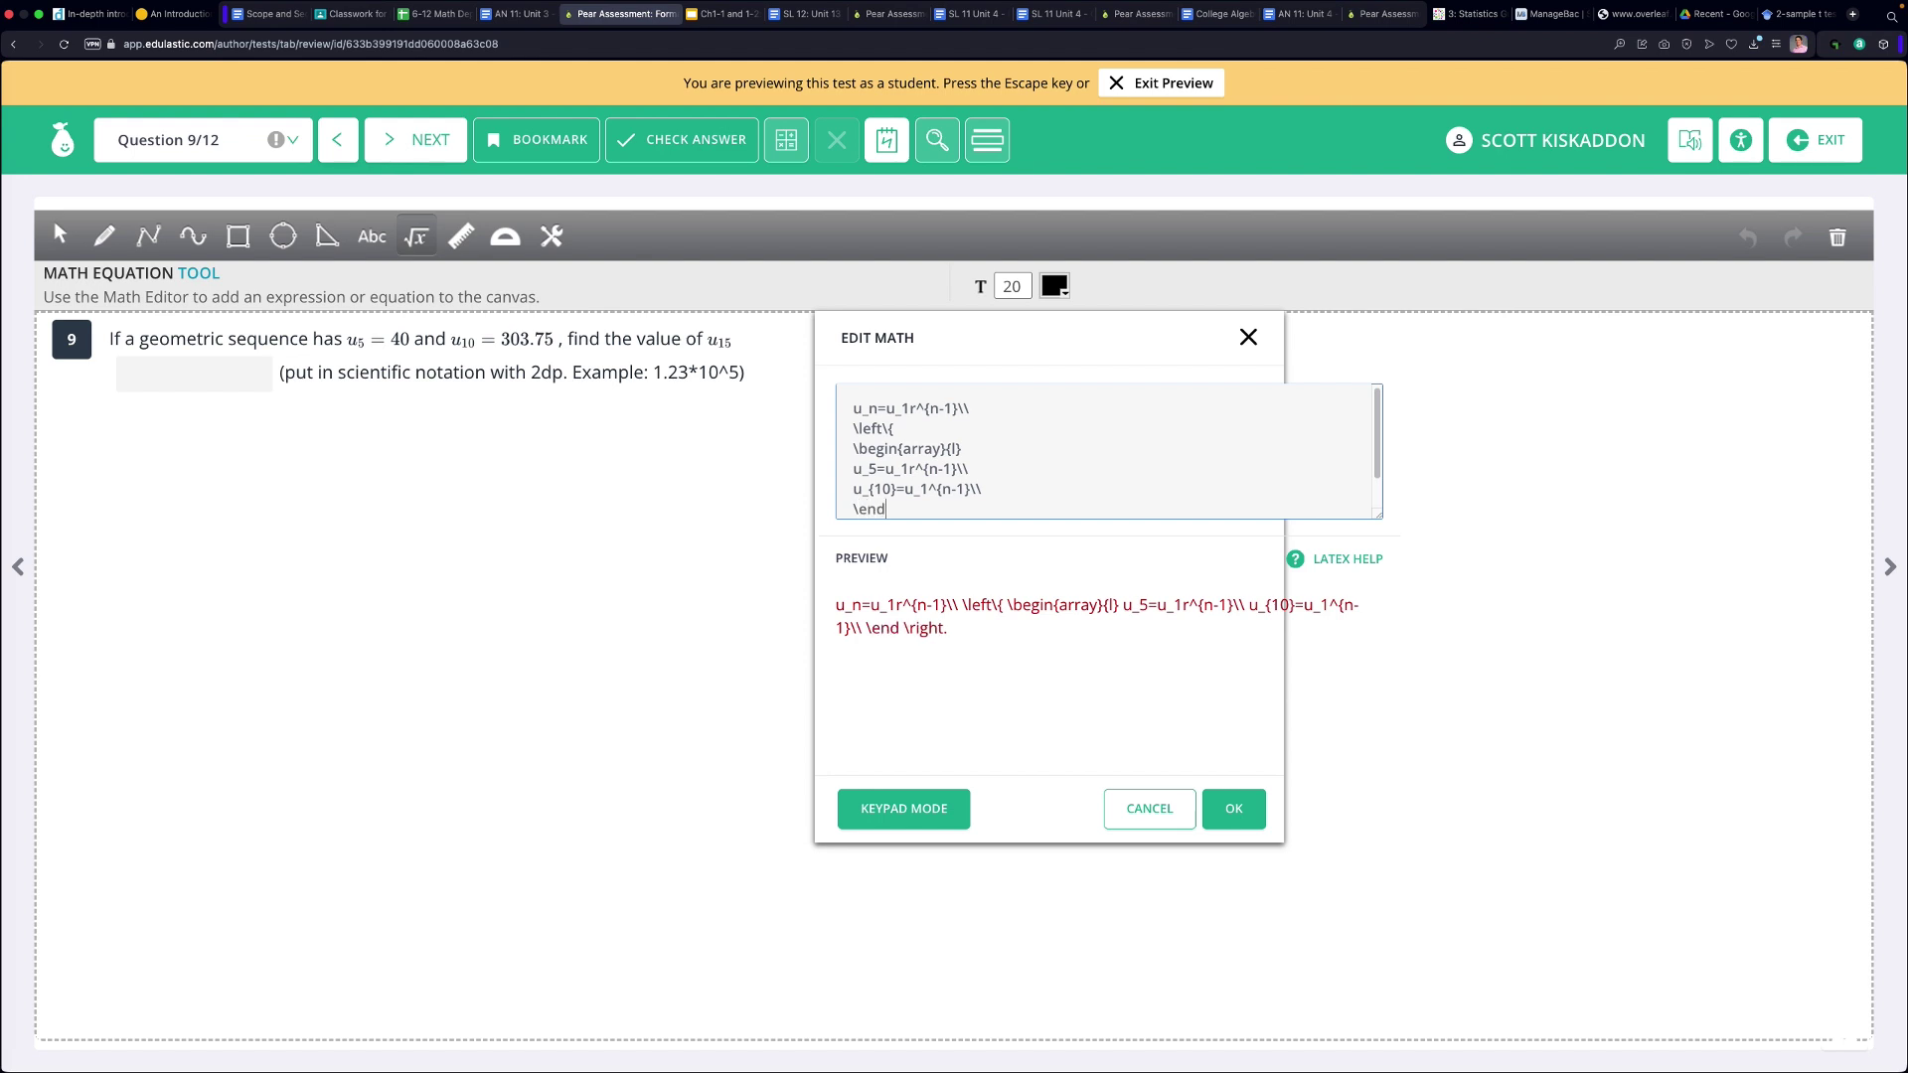
type("{array}")
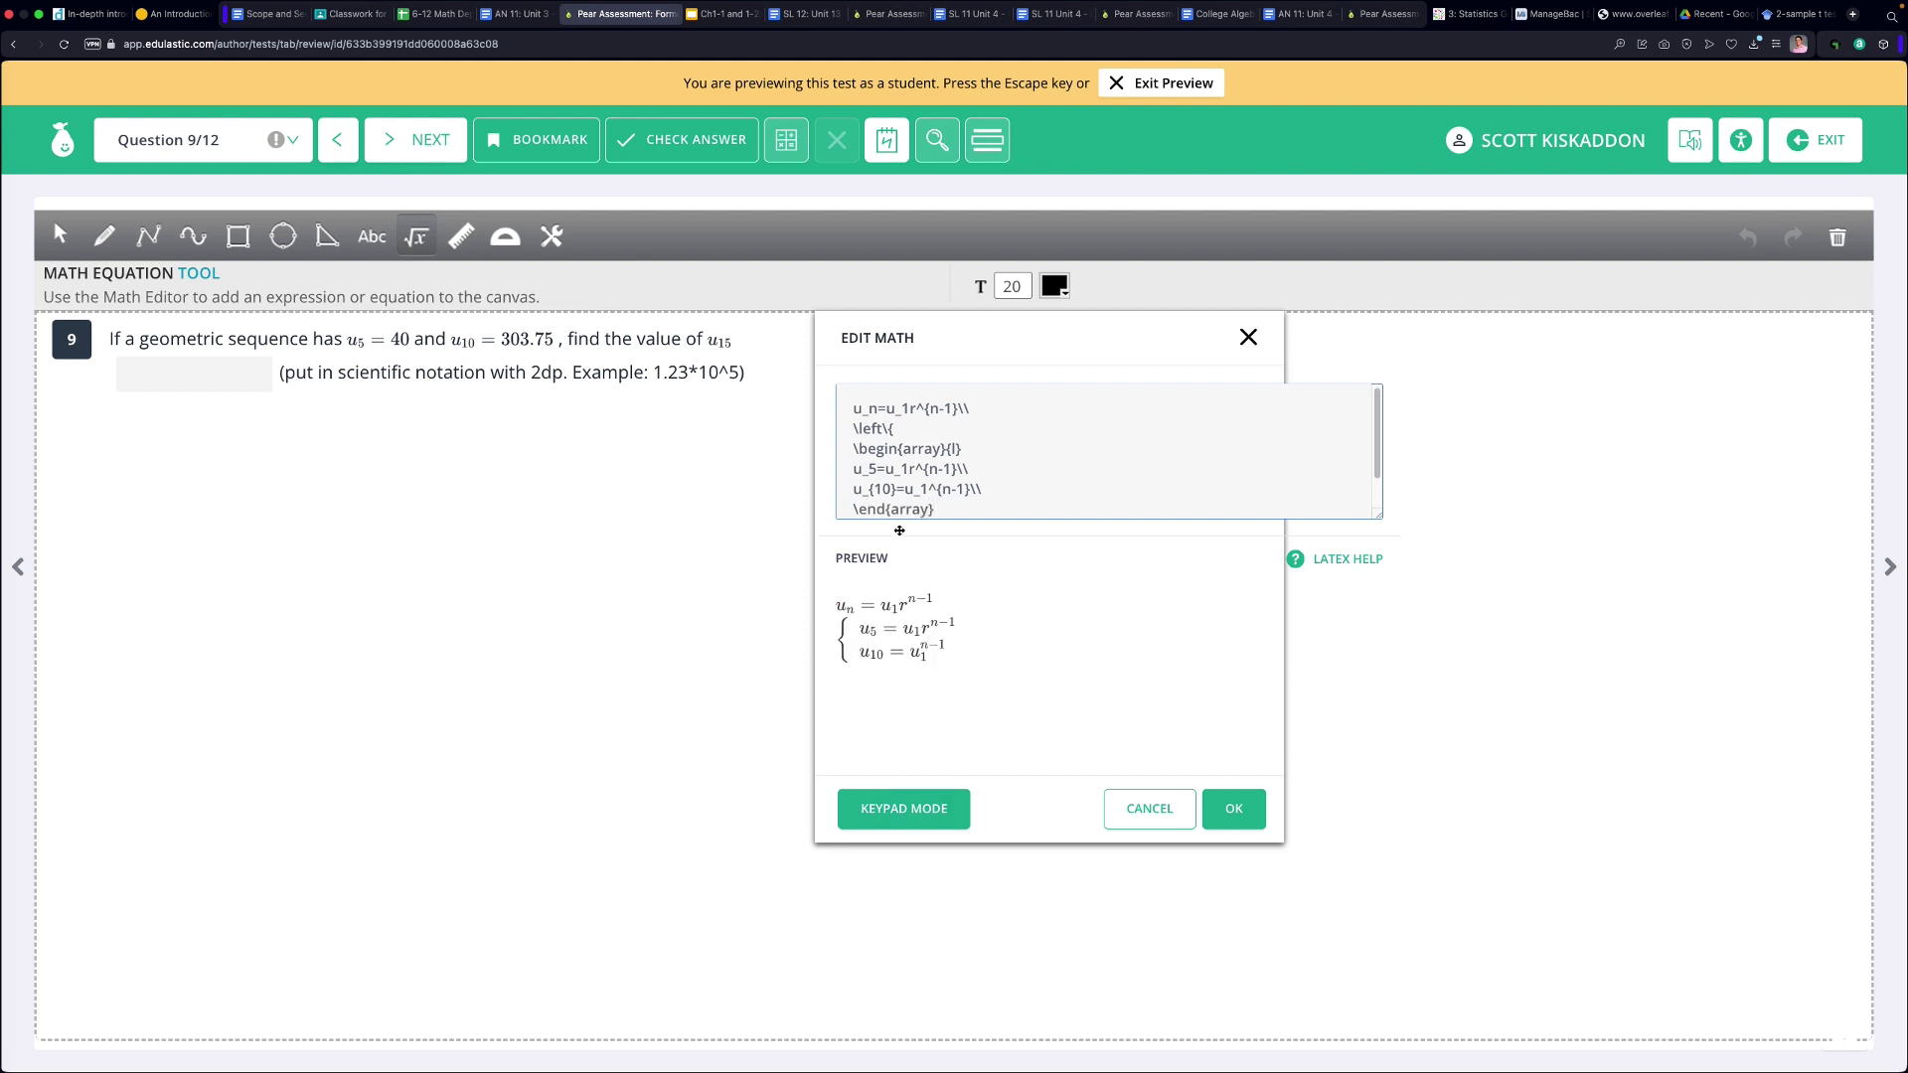
Insert the missing r in the u_{10} equation, and set the exponents to 4 for u_5 and 9 for u_{10}.
left_click(931, 489)
type("r")
mouse_move(1638, 6)
left_click(939, 470)
key("BackSpace")
type("5")
key("Down")
key("BackSpace")
type("10")
key("Up")
key("Left")
key("BackSpace")
key("BackSpace")
key("BackSpace")
type("4")
key("Down")
key("BackSpace")
key("BackSpace")
key("BackSpace")
key("BackSpace")
type("9")
Replace u_5 with 40 in the first equation of the system.
left_click(877, 471)
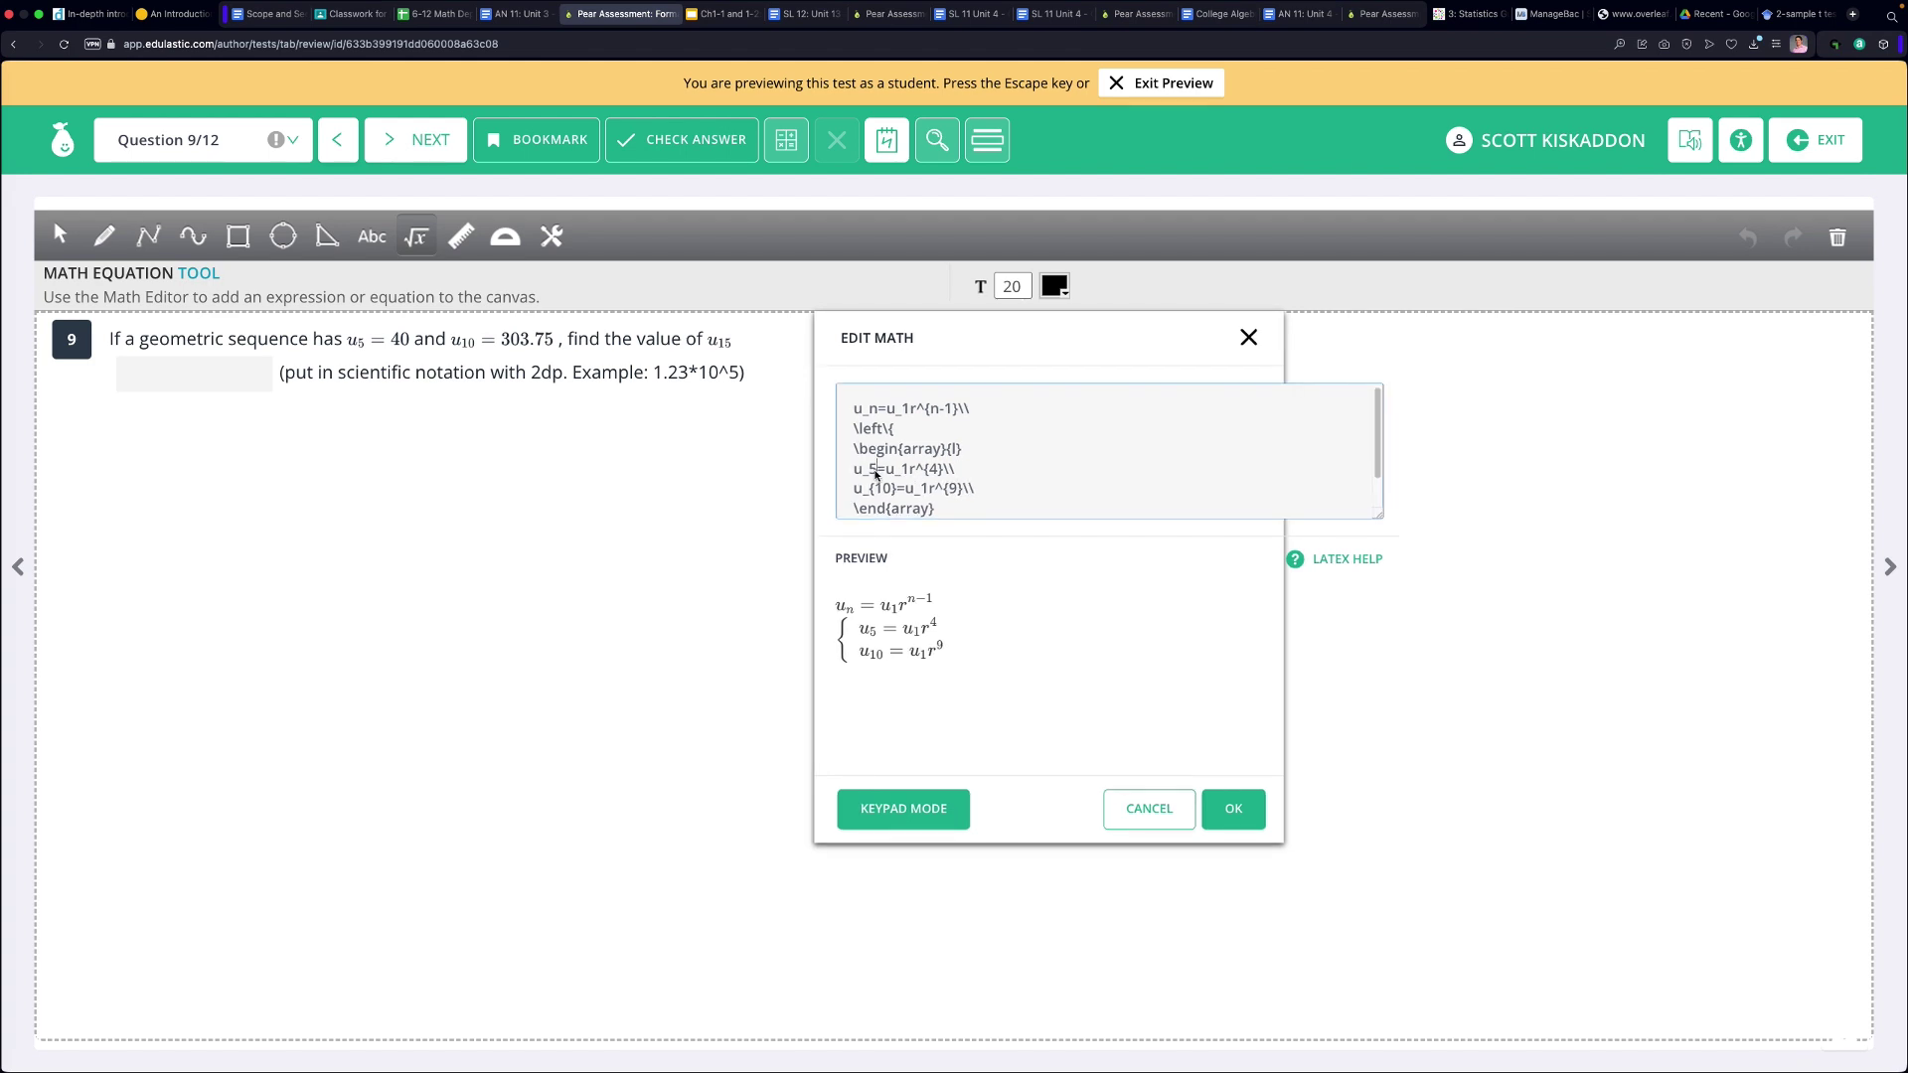
key("BackSpace")
key("BackSpace")
key("BackSpace")
type("40")
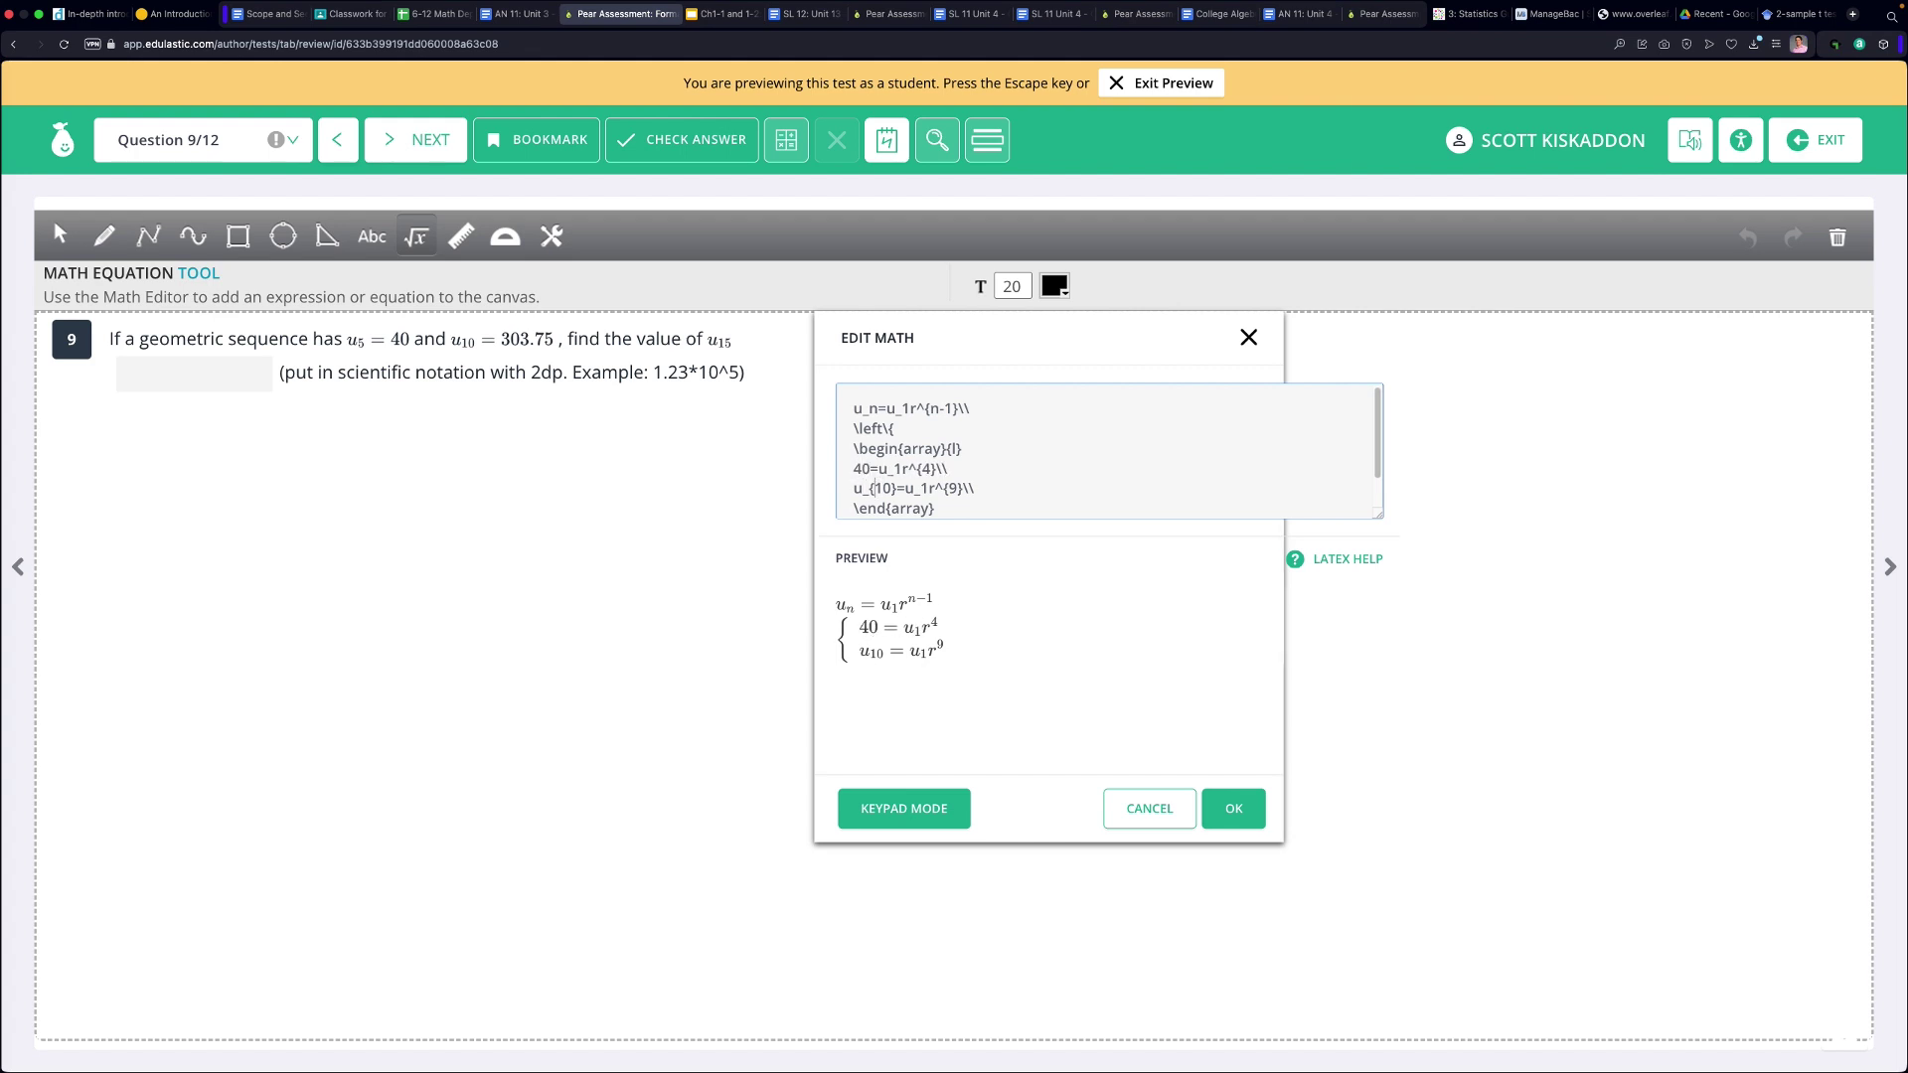
Replace u_{10} with 303.75 in the second equation of the system.
key("BackSpace")
key("BackSpace")
key("BackSpace")
key("BackSpace")
key("BackSpace")
key("BackSpace")
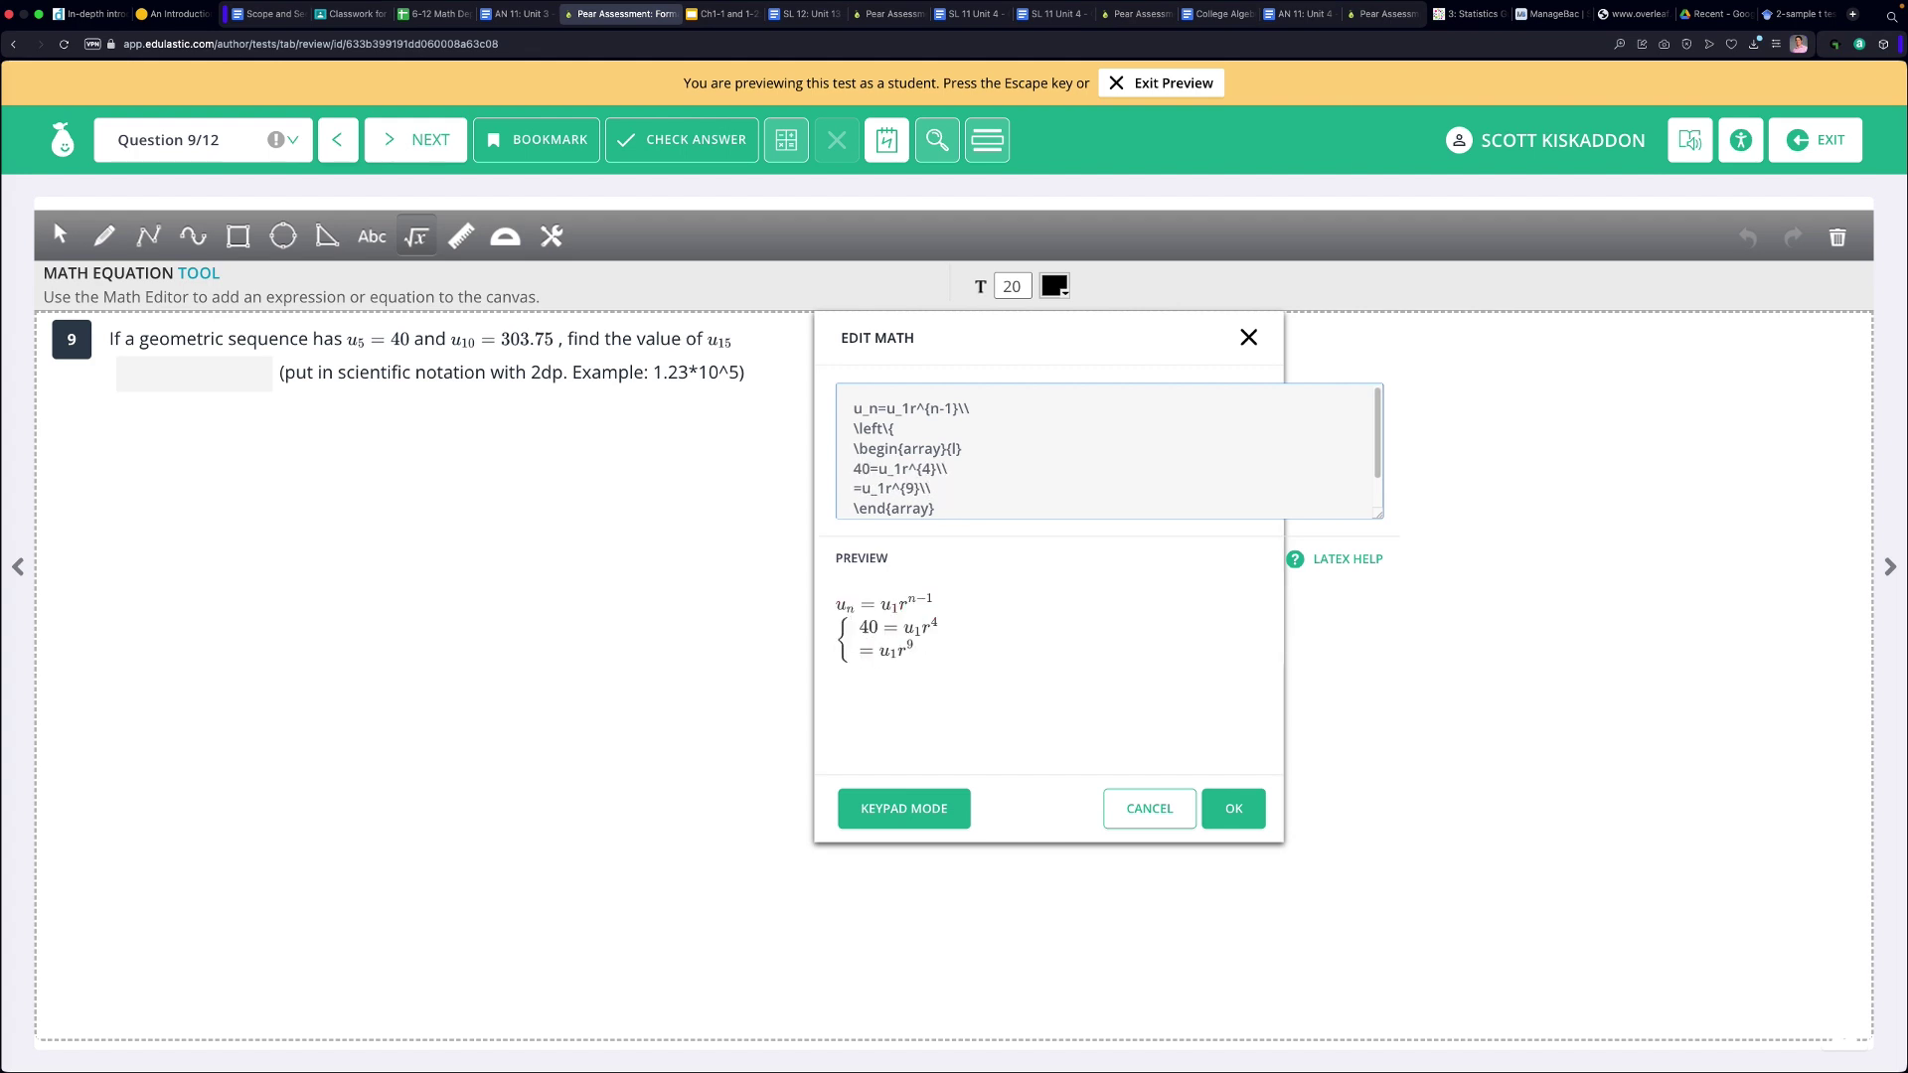
type("303.")
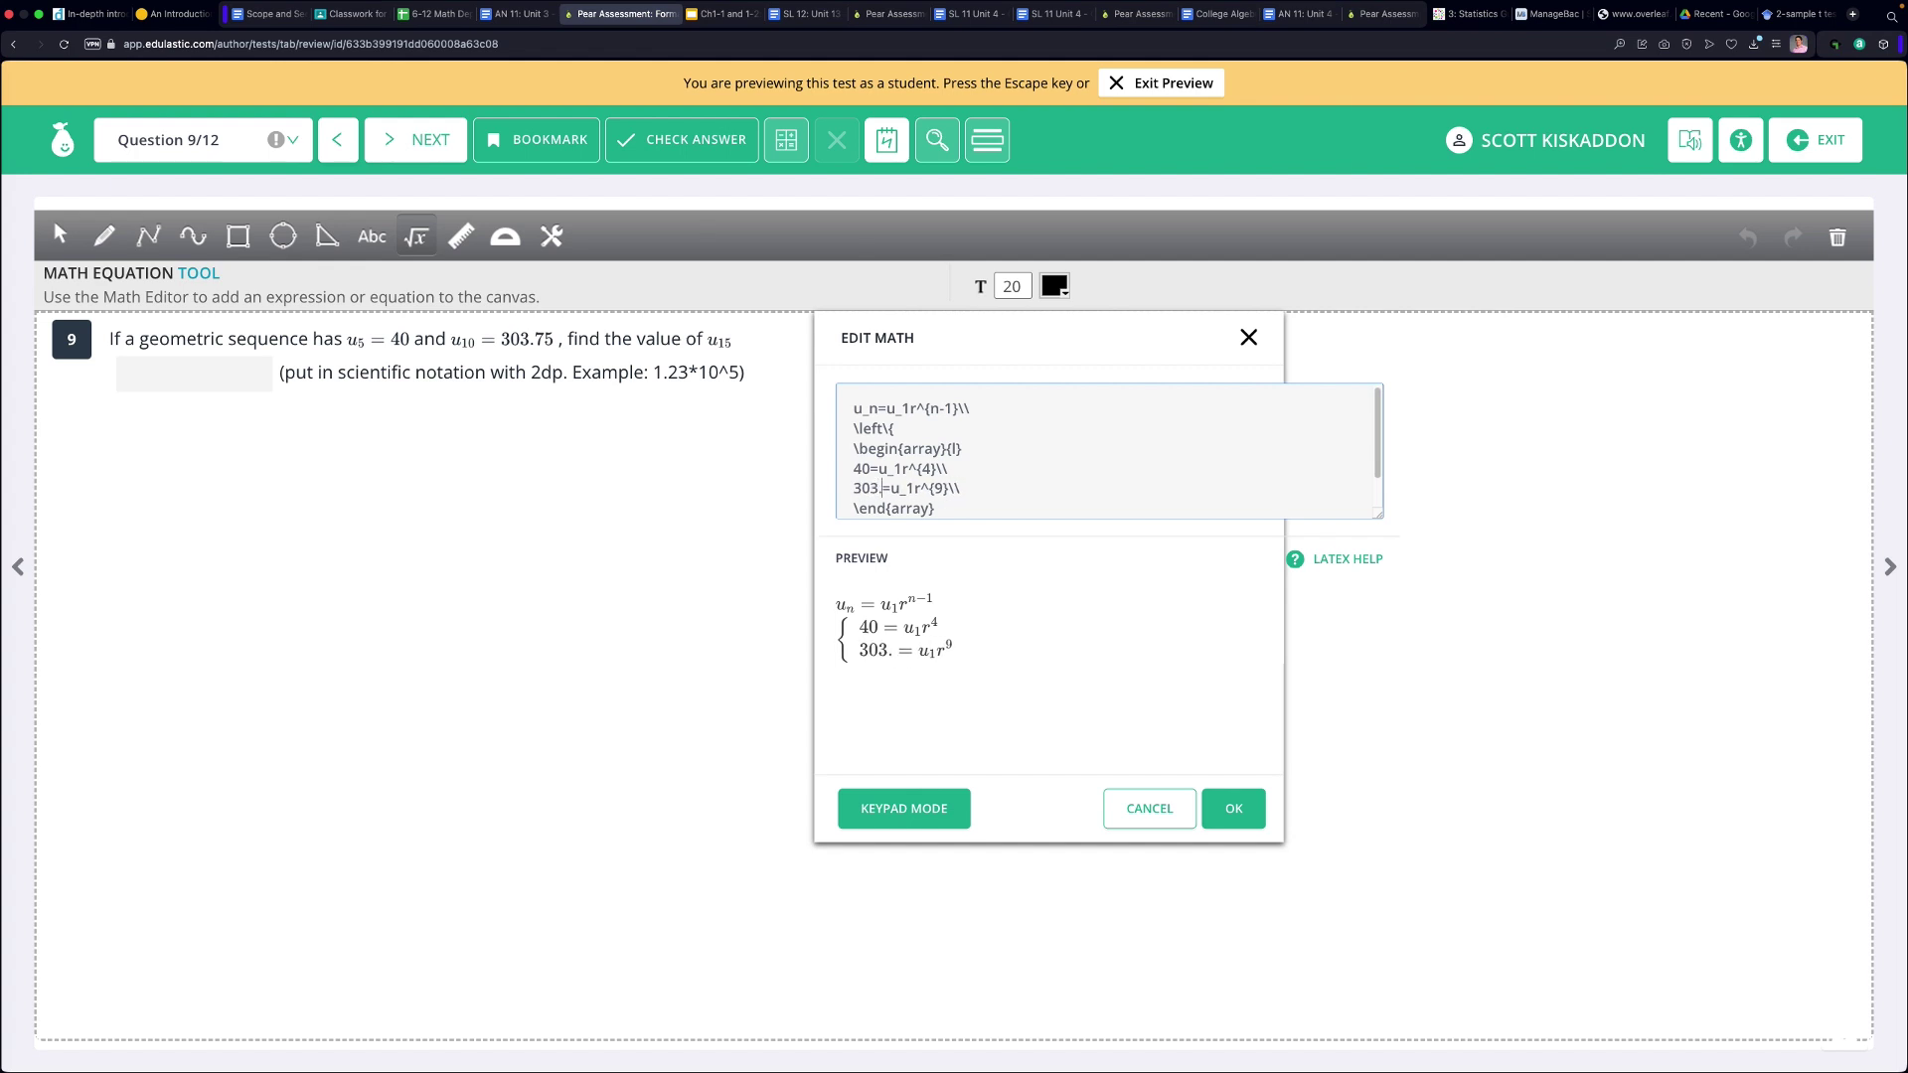
type("75")
Add a line break after \end{array} and write \frac{303.75}{40}= on the new line.
type("\\\\")
key("Return")
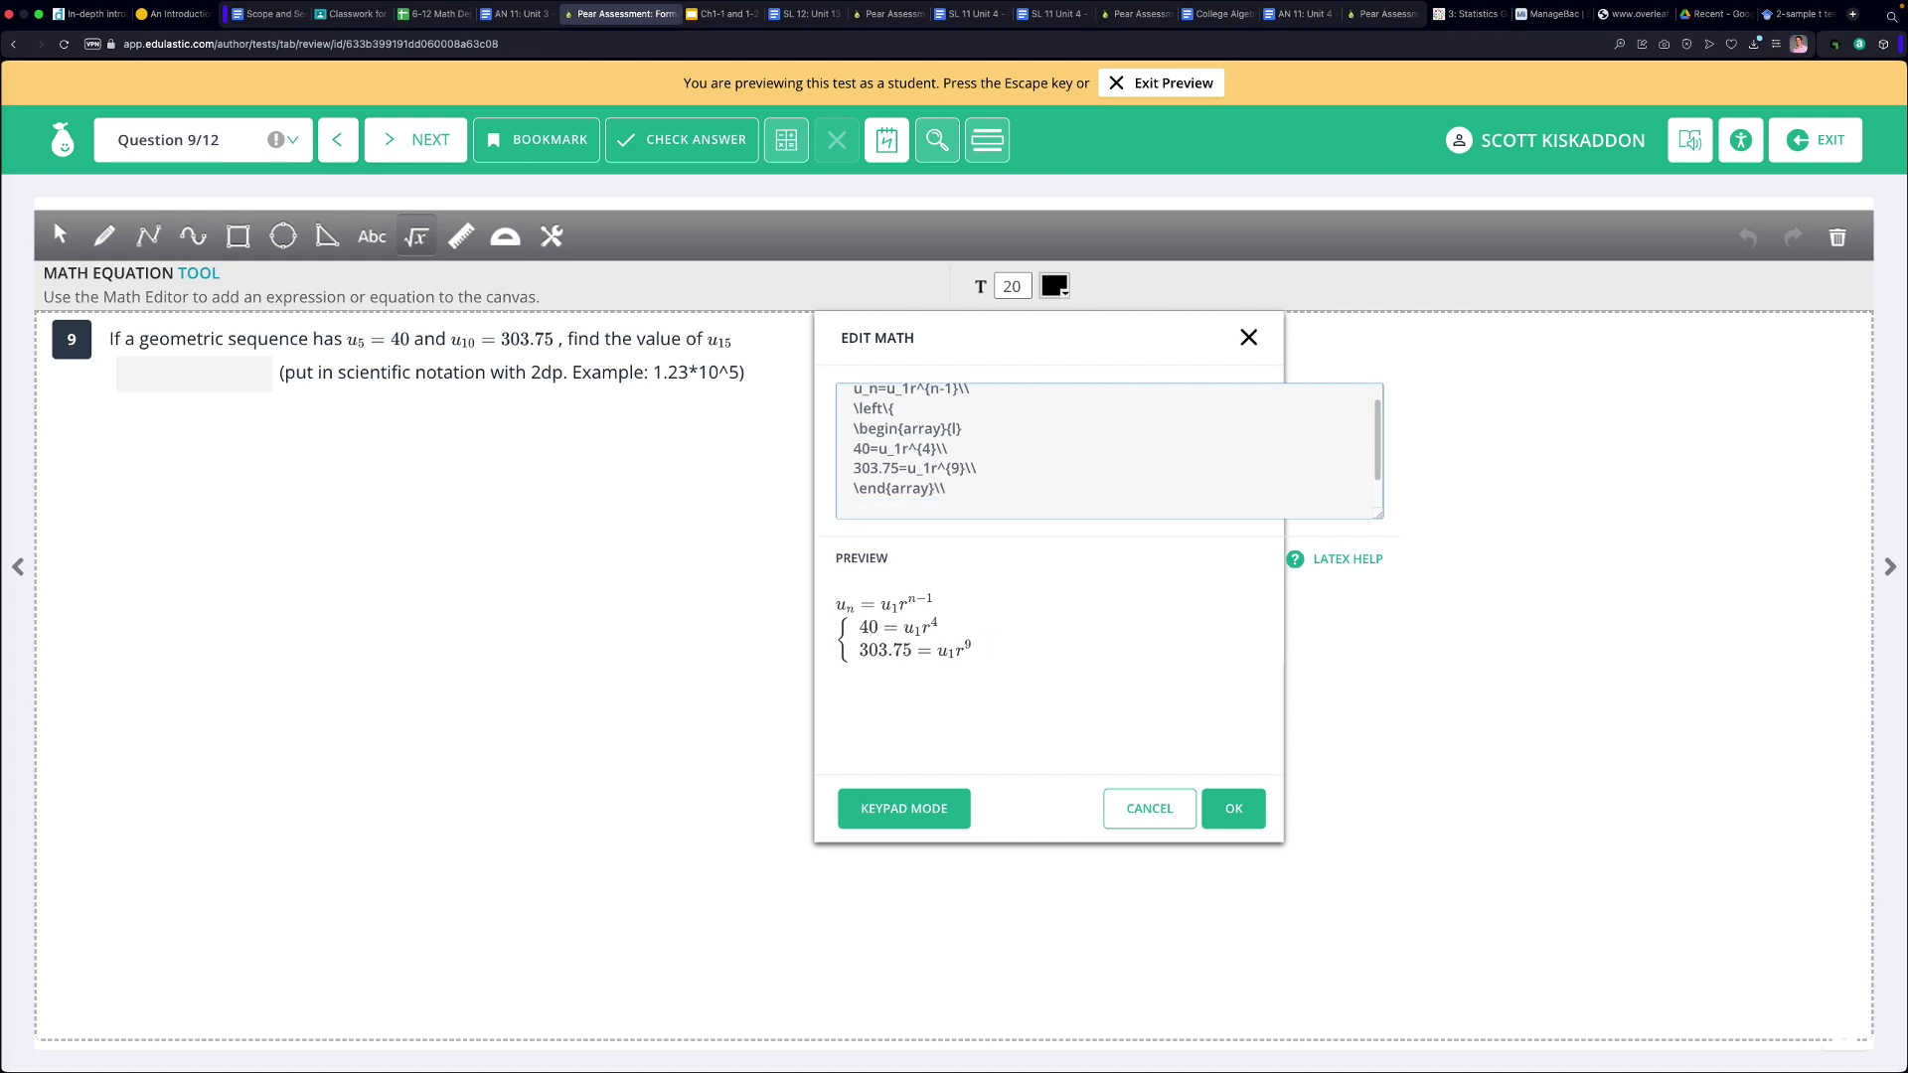
type("rac{")
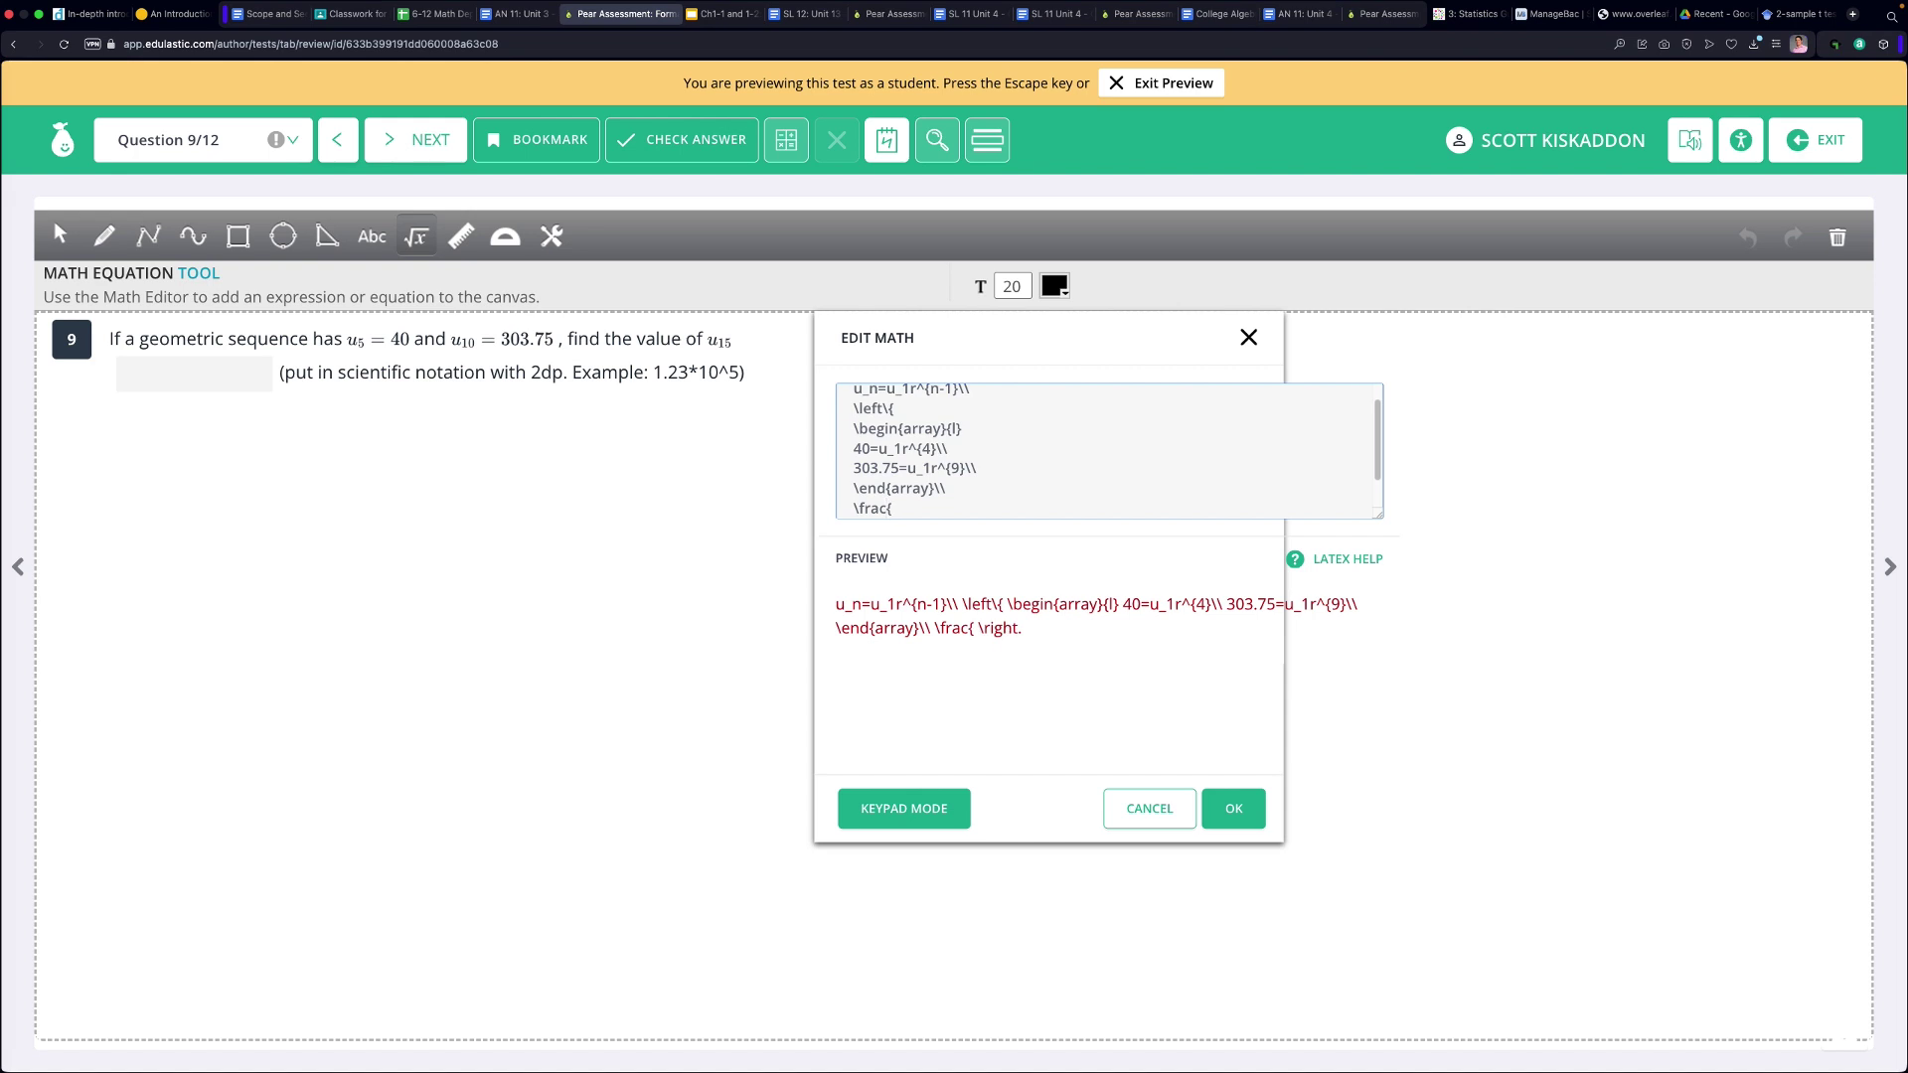
type("303.75}P")
key("BackSpace")
type("{40")
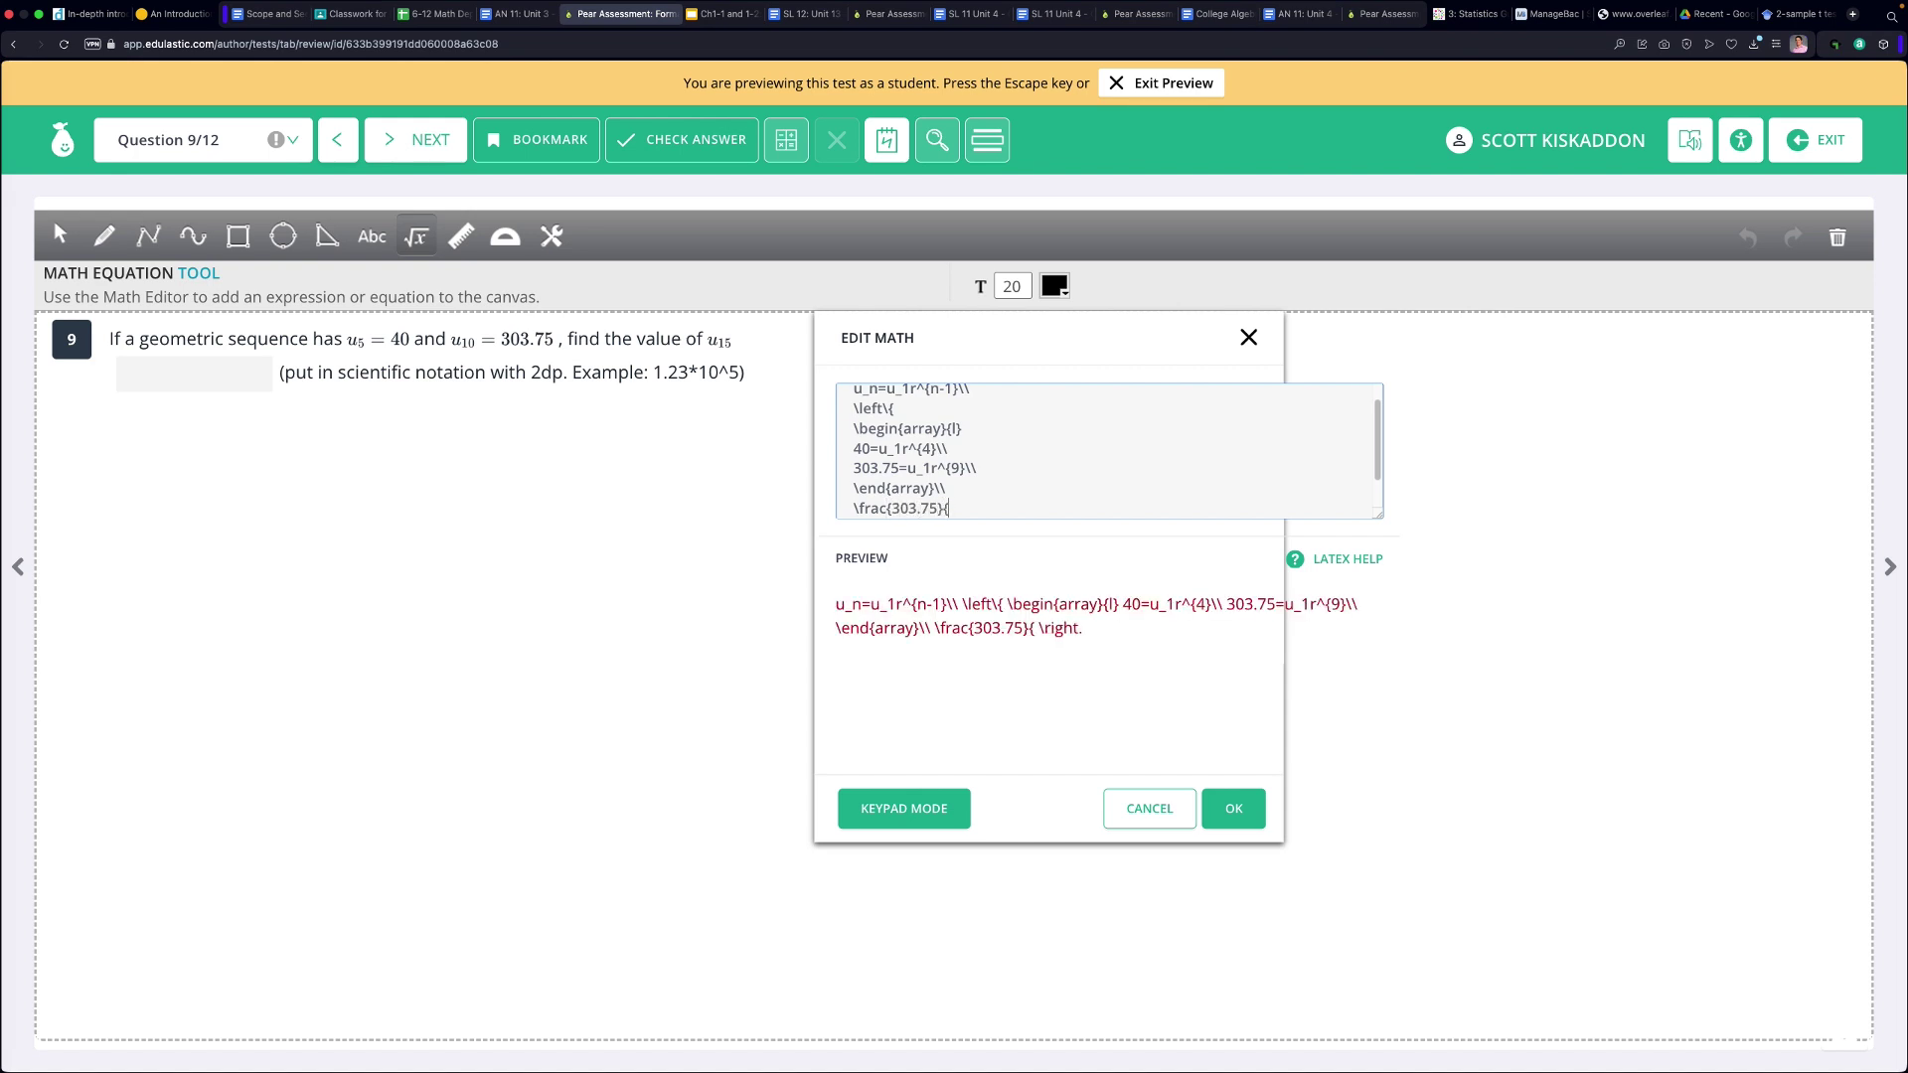
type("}")
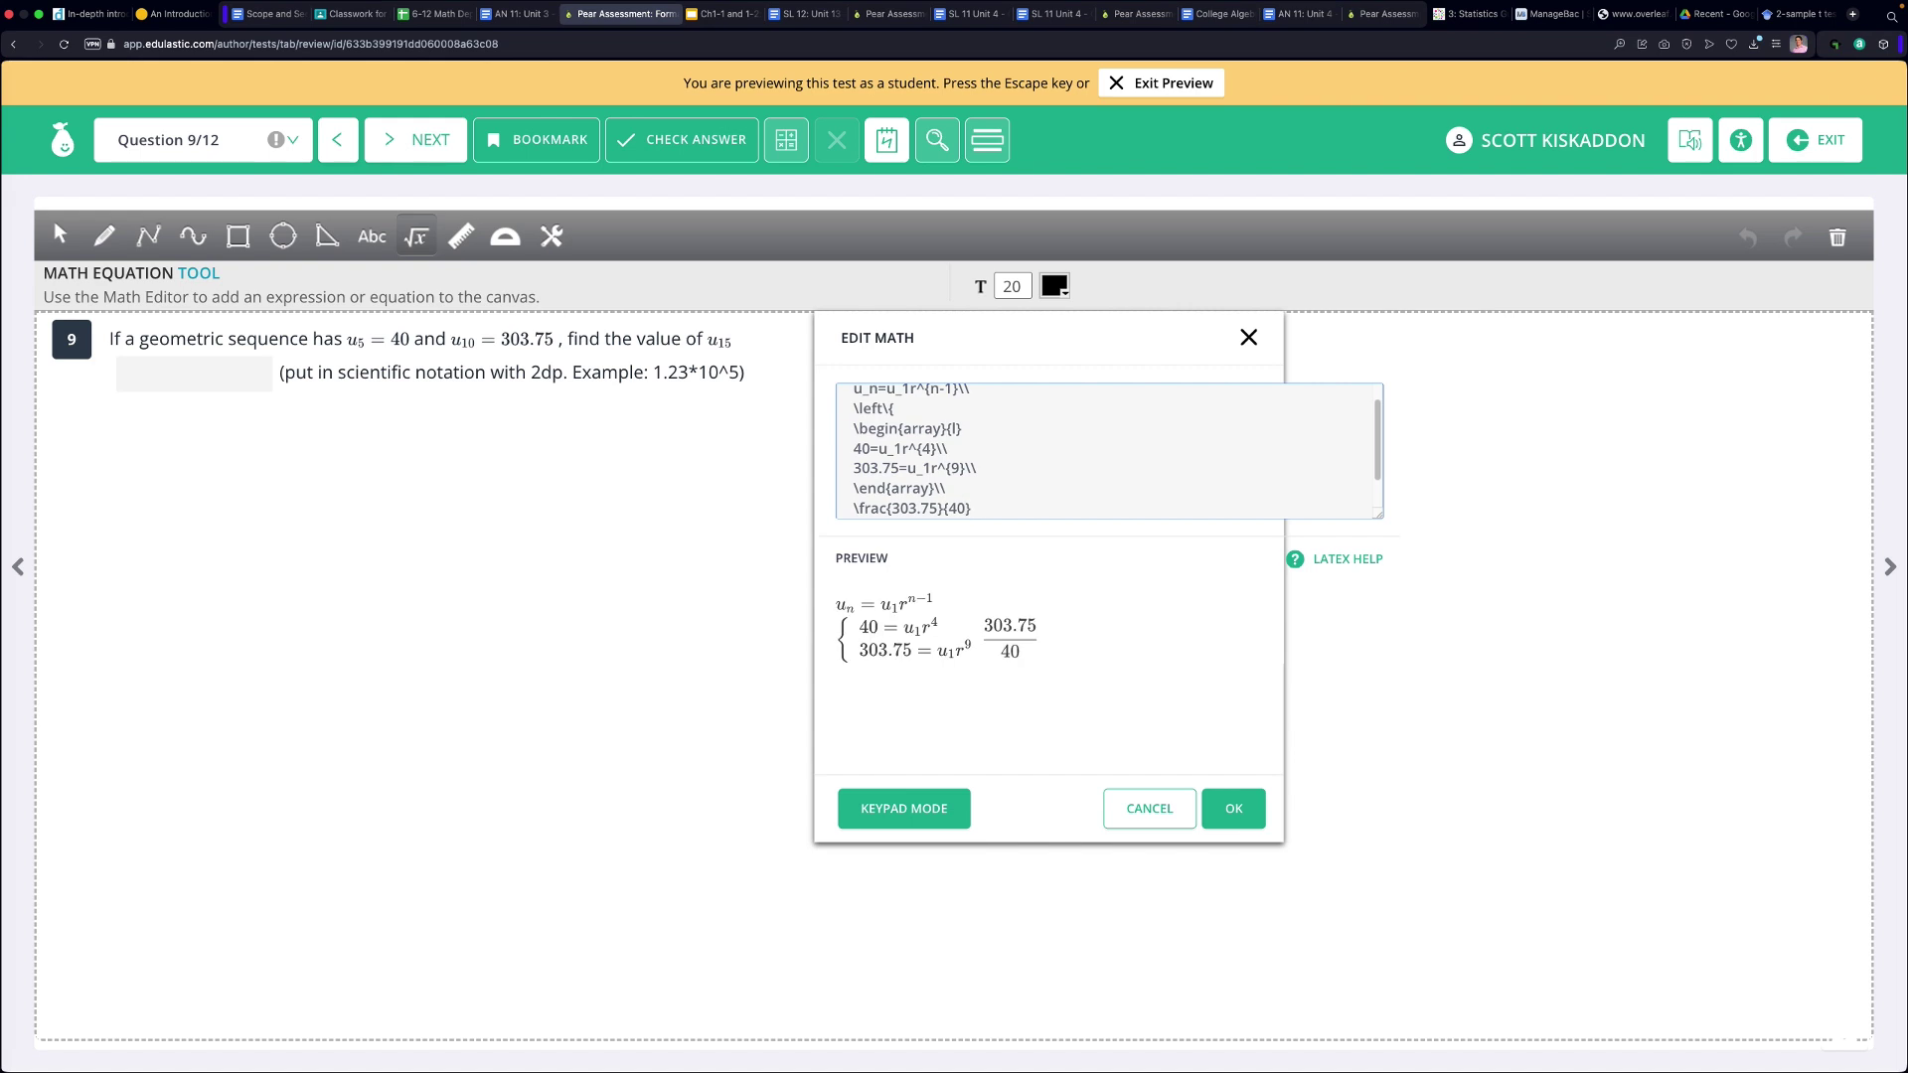
type("=")
Move \right. from the last line to its own line between \end{array} and the fraction.
key("BackSpace")
key("BackSpace")
key("BackSpace")
key("BackSpace")
key("BackSpace")
key("BackSpace")
key("BackSpace")
key("BackSpace")
key("BackSpace")
key("BackSpace")
key("BackSpace")
key("BackSpace")
key("BackSpace")
key("BackSpace")
key("BackSpace")
key("BackSpace")
key("BackSpace")
key("BackSpace")
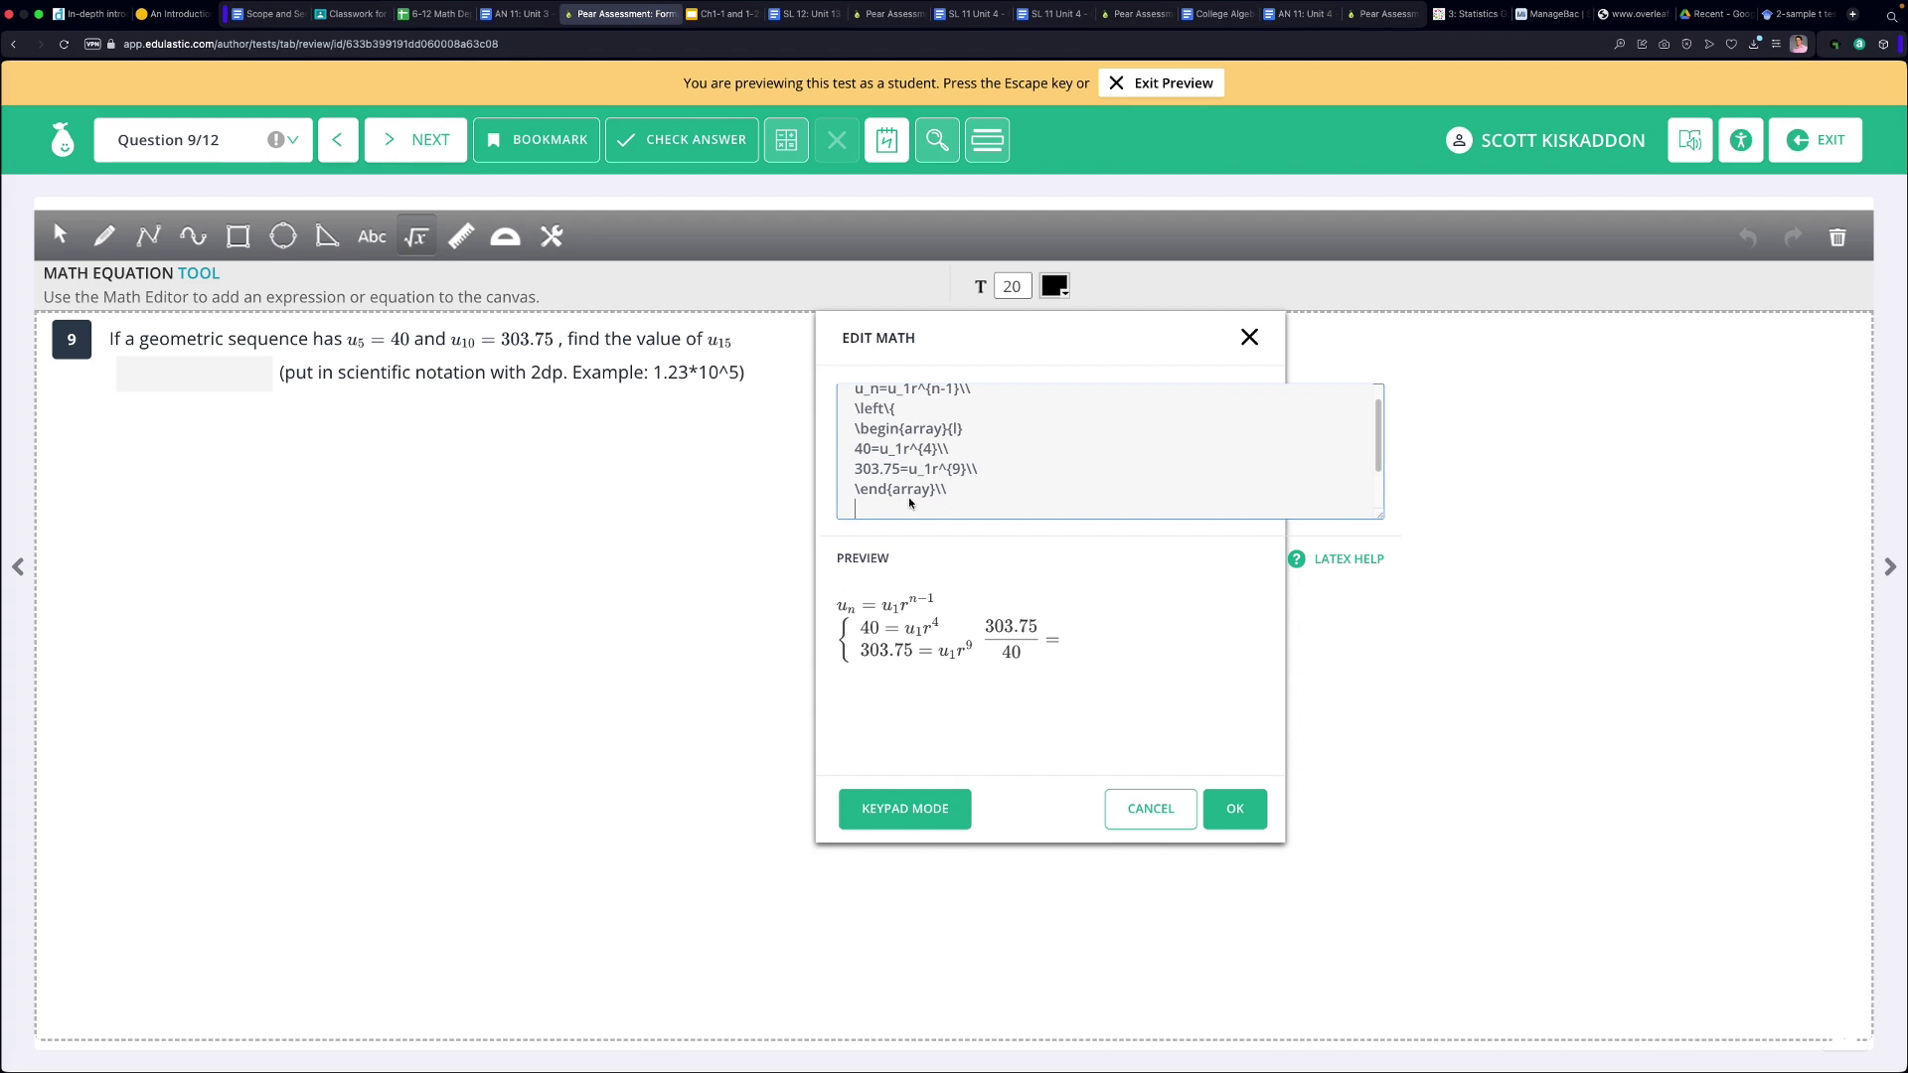
scroll(927, 512, "down", 2)
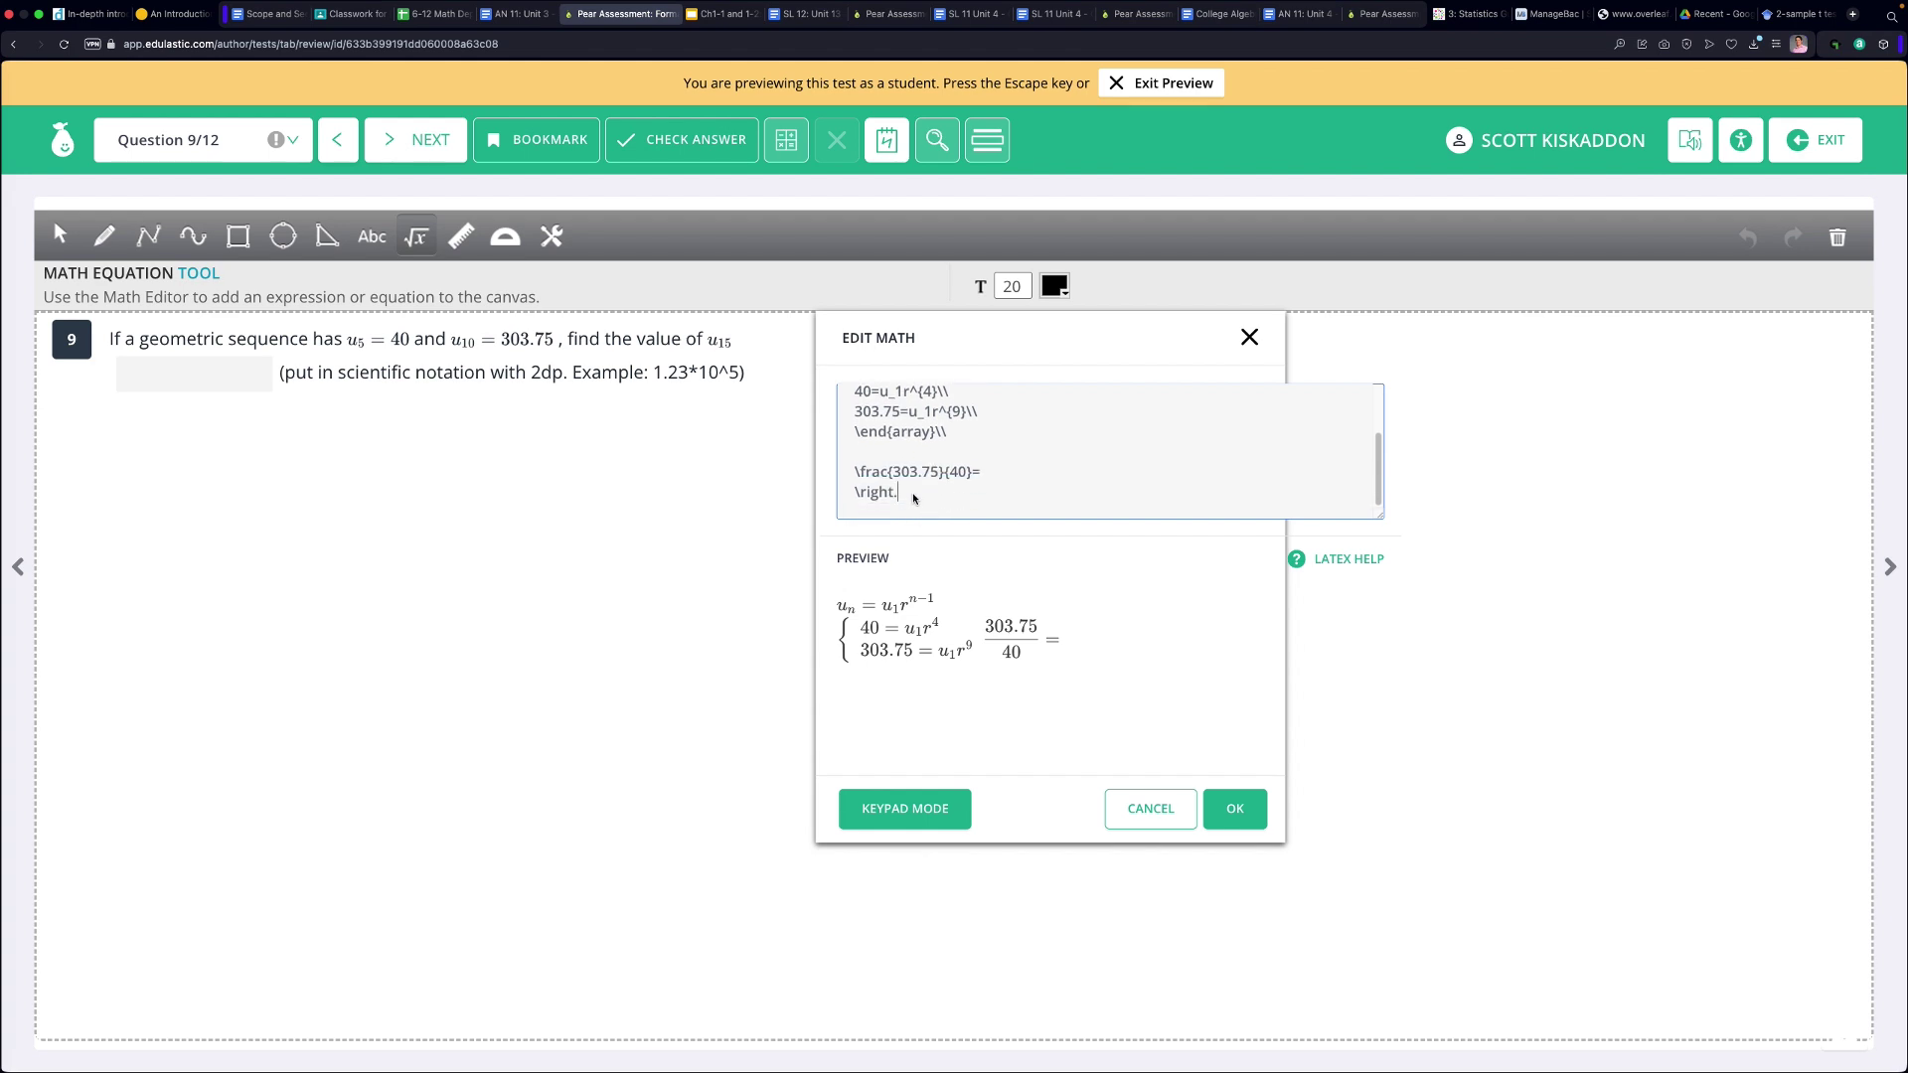
type("ight.")
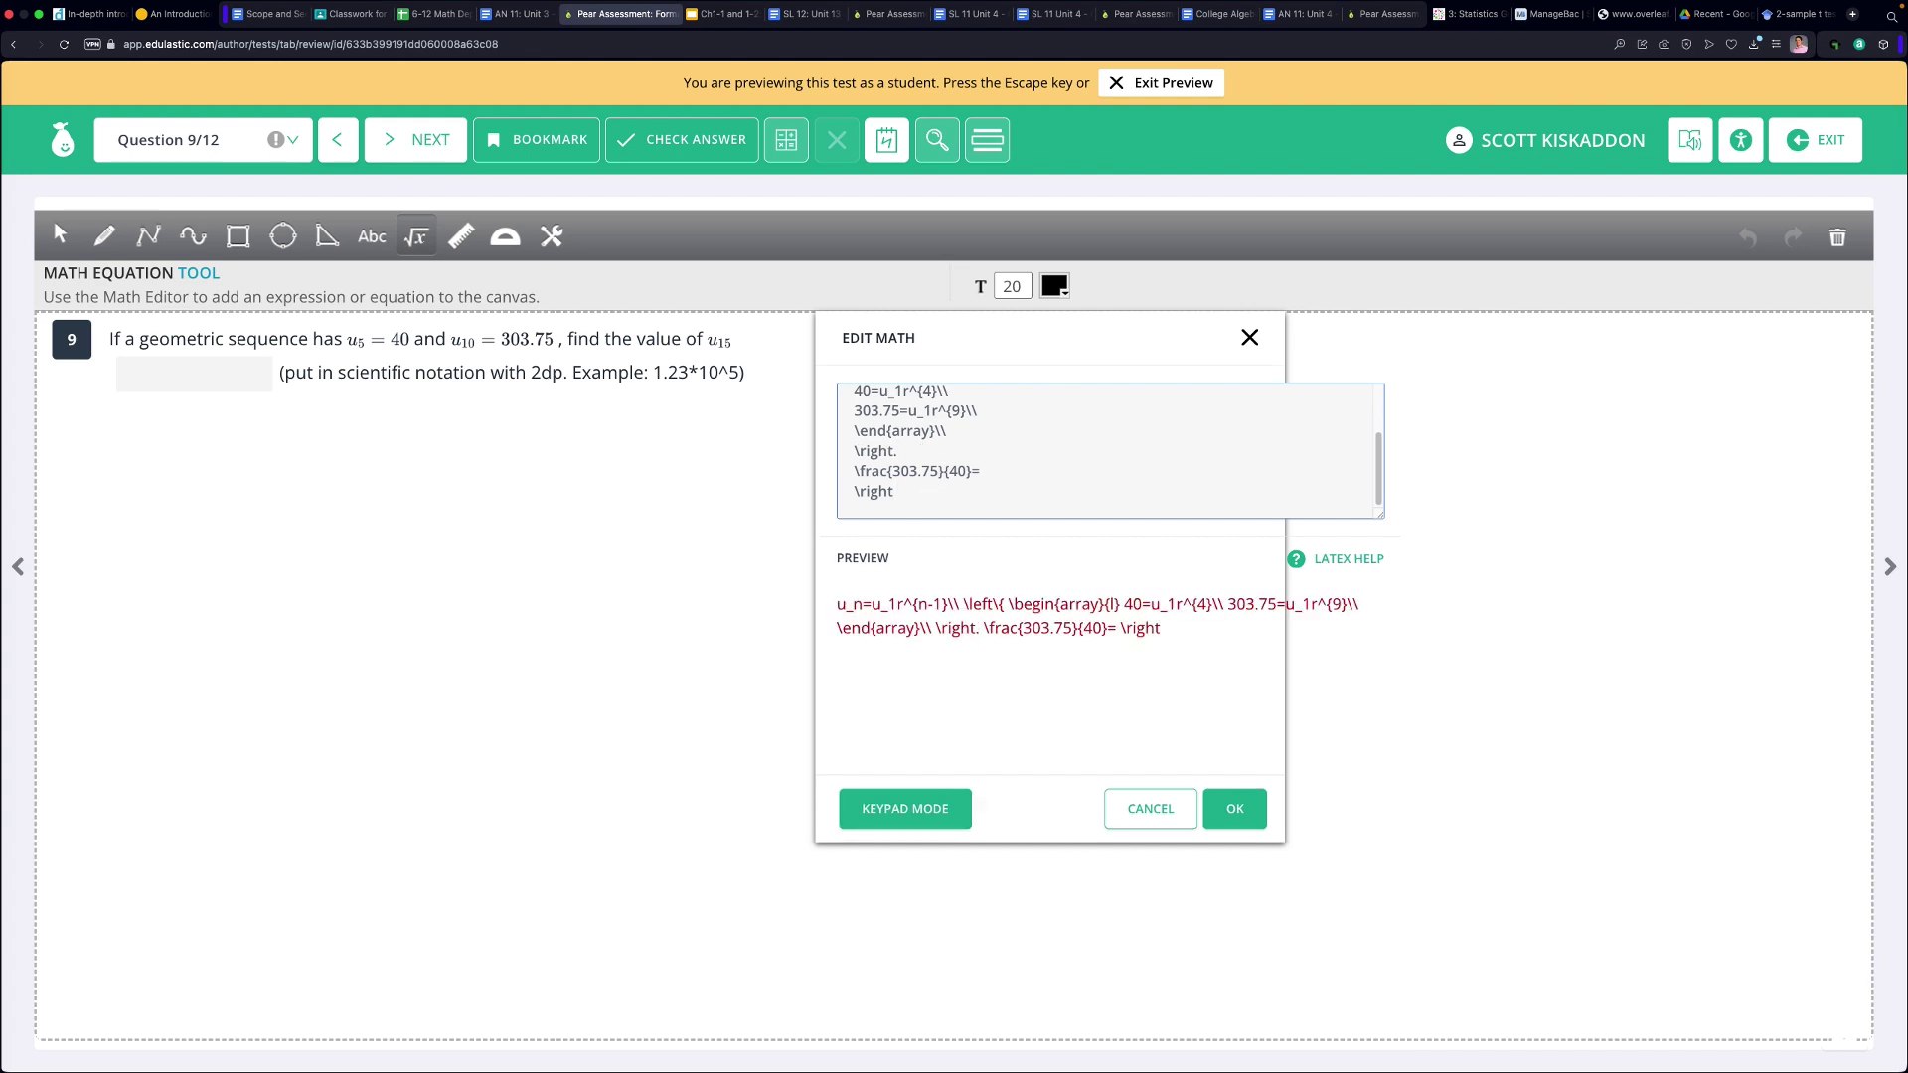
key("BackSpace")
key("BackSpace")
key("BackSpace")
key("BackSpace")
key("BackSpace")
key("BackSpace")
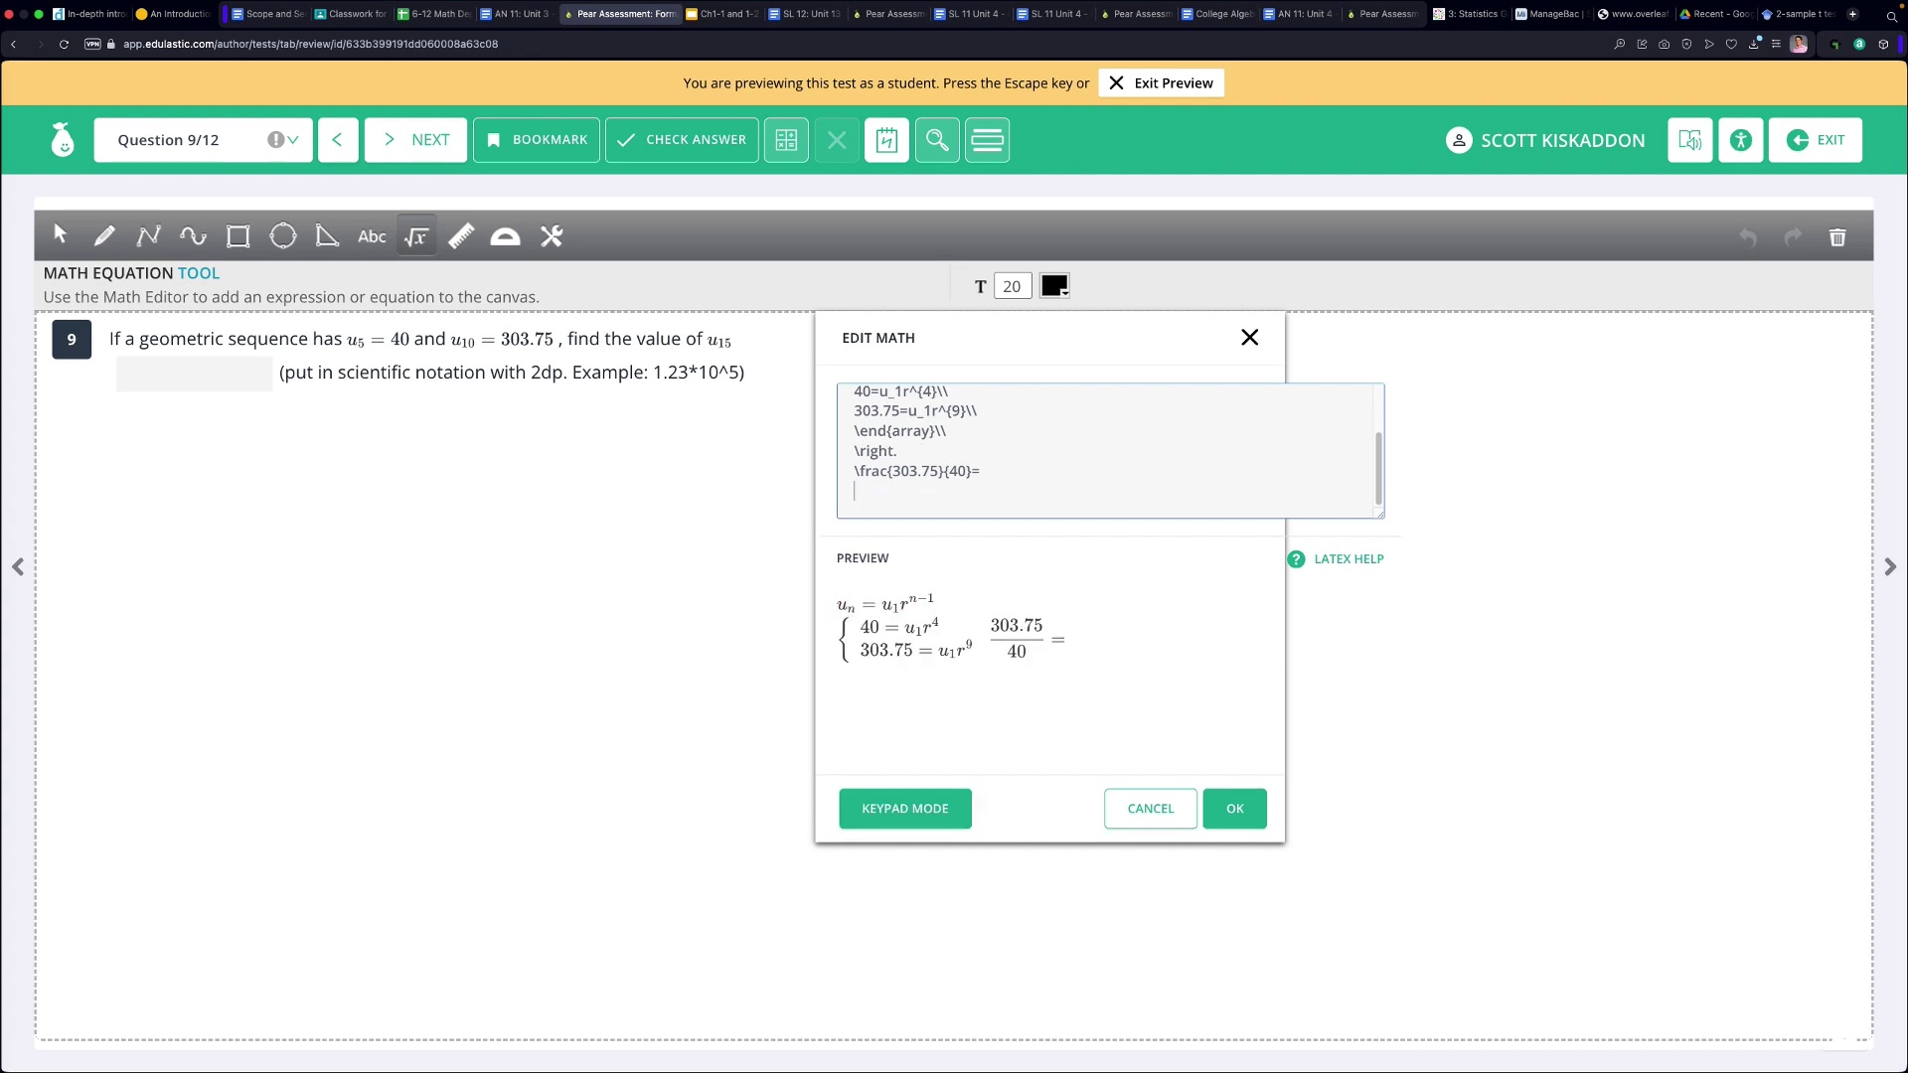
key("BackSpace")
Remove the \\ after \end{array}, then add \\ after \right. and again on its own line before the fraction.
right_click(975, 491)
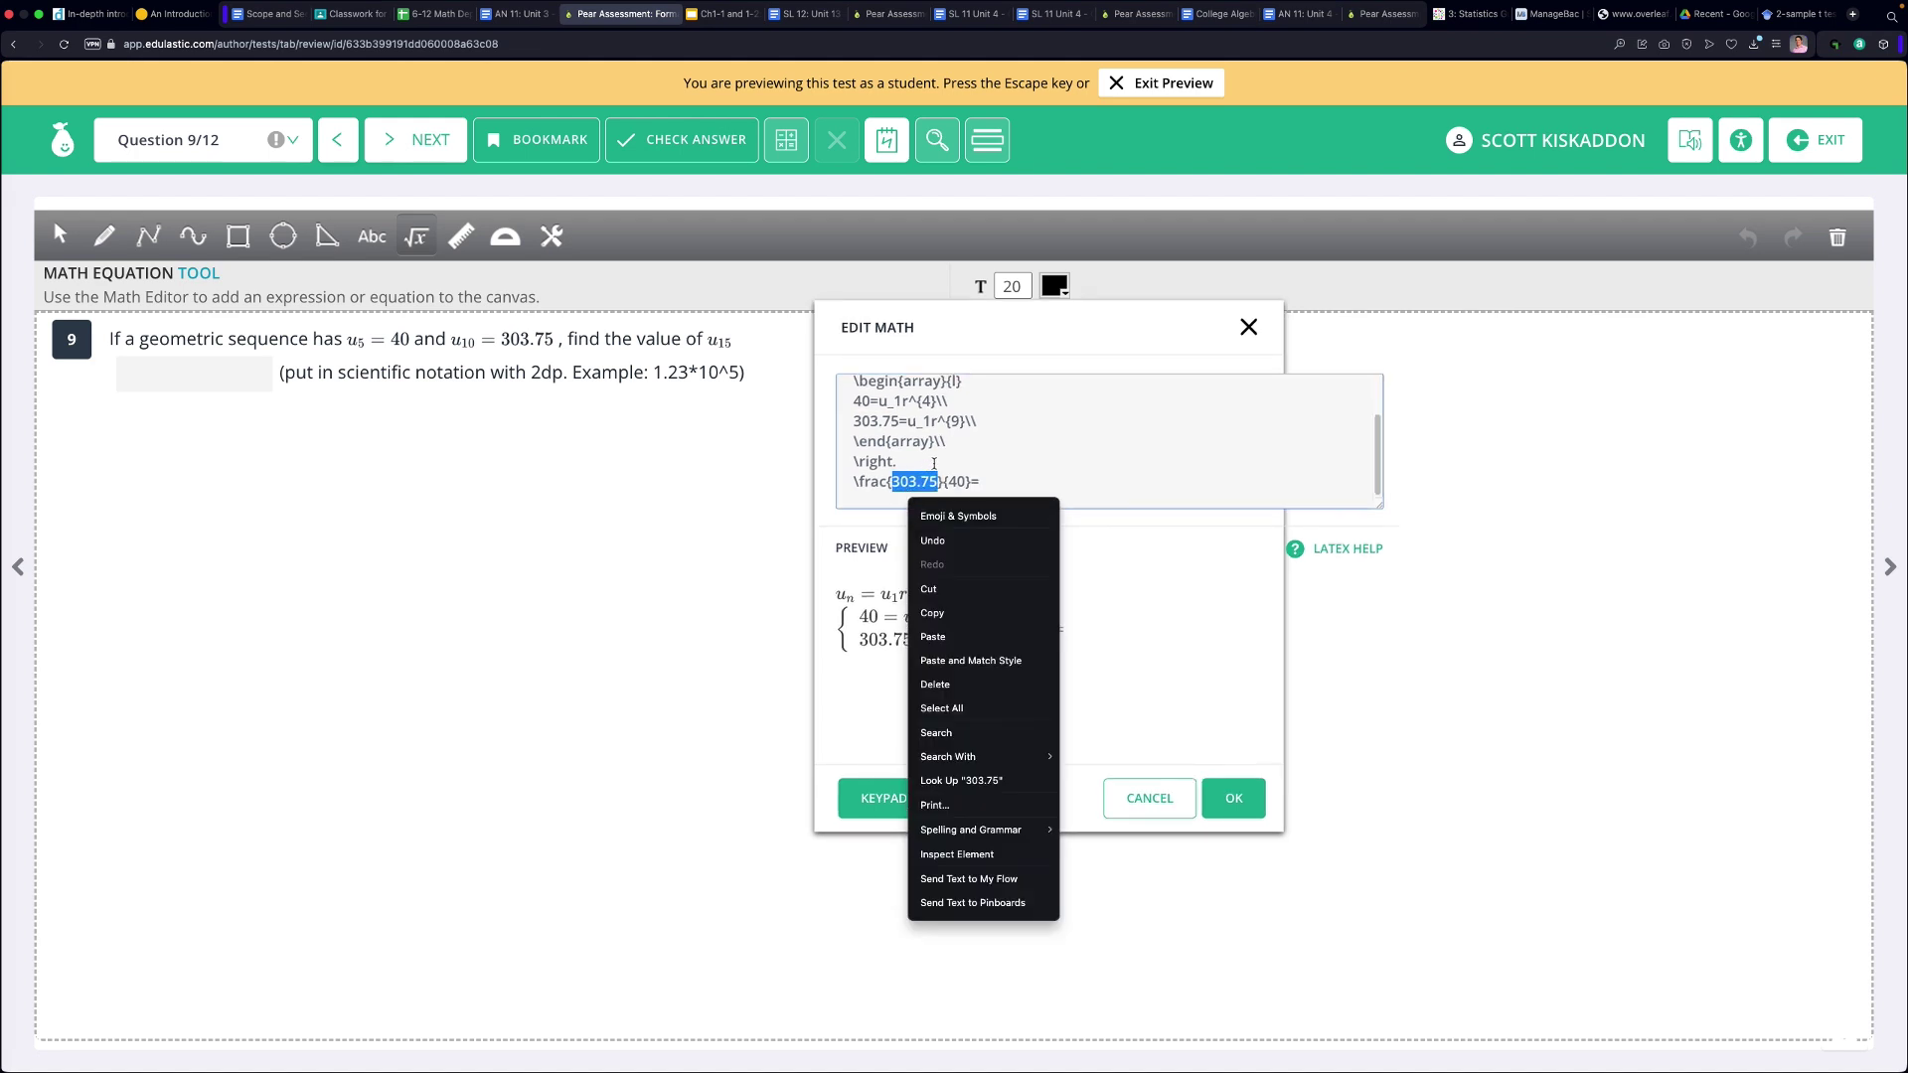
left_click(954, 444)
key("BackSpace")
key("BackSpace")
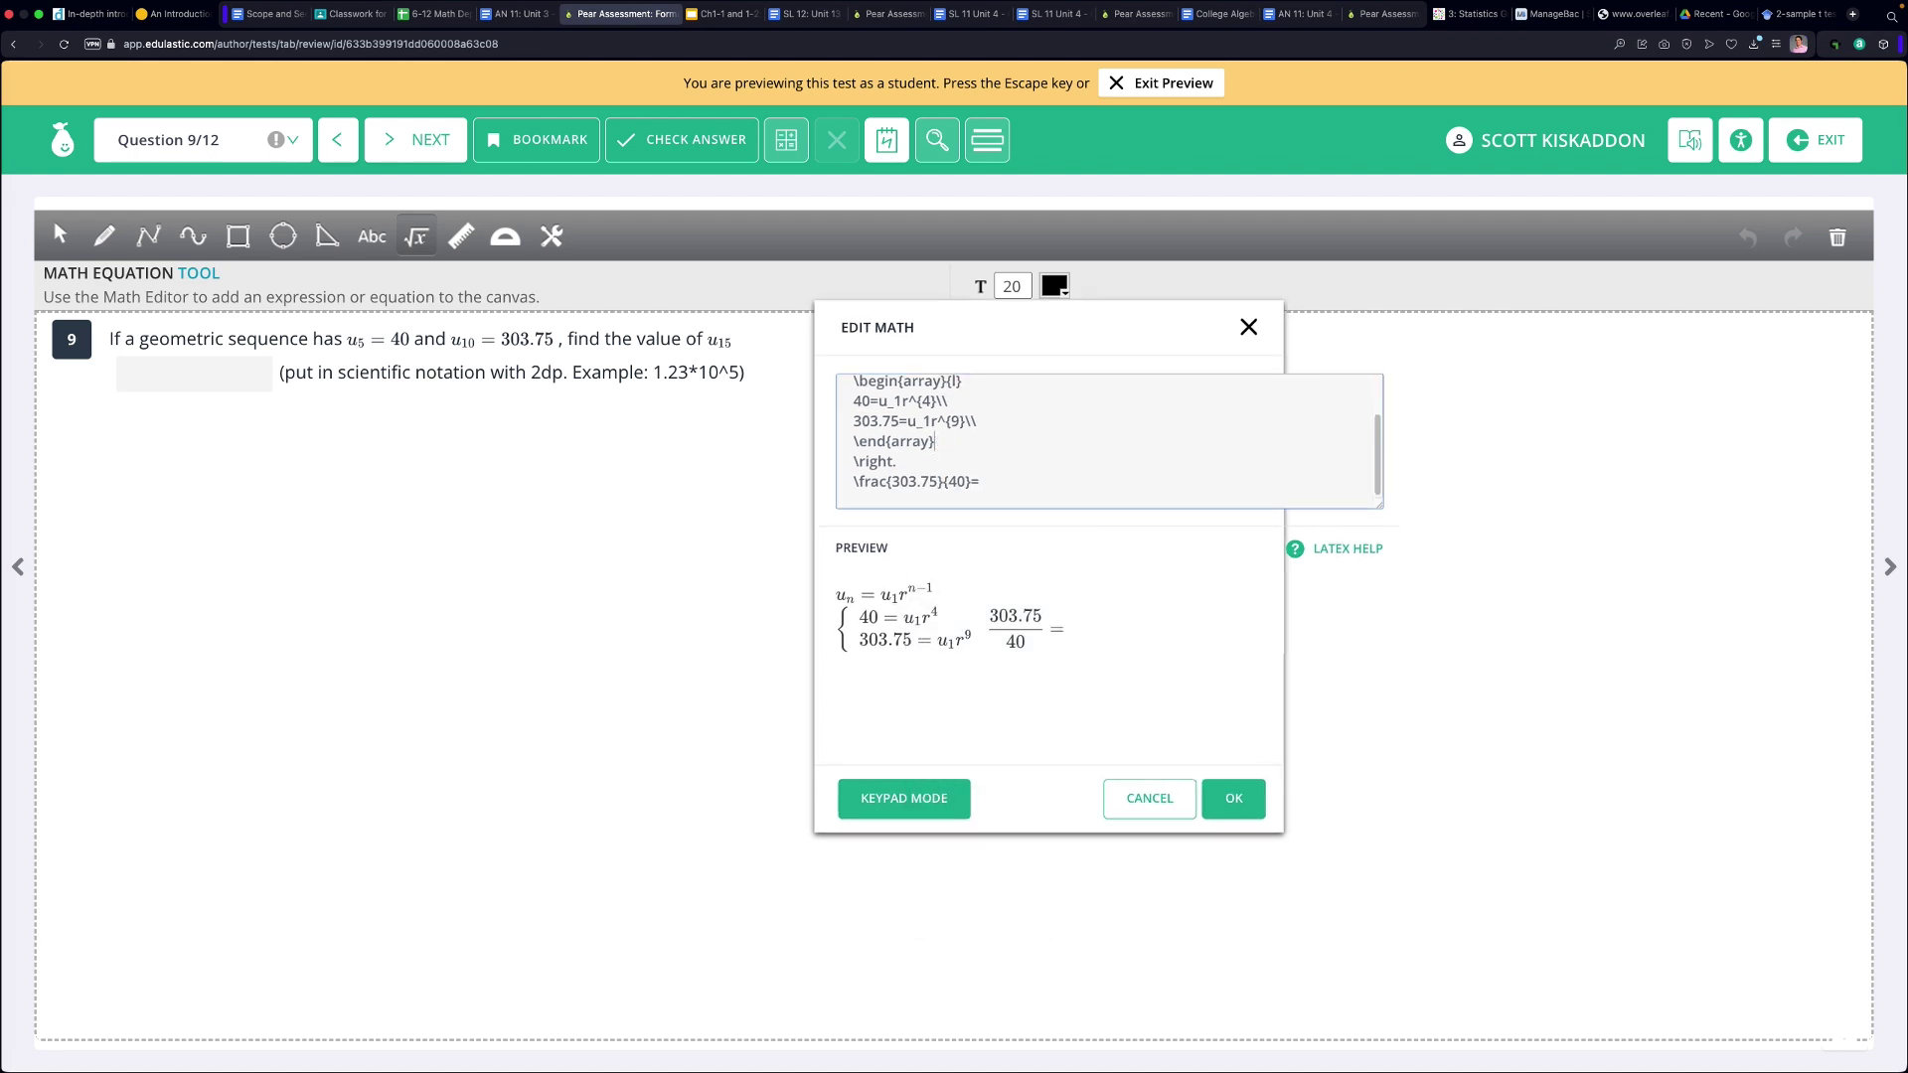
type("\\\\")
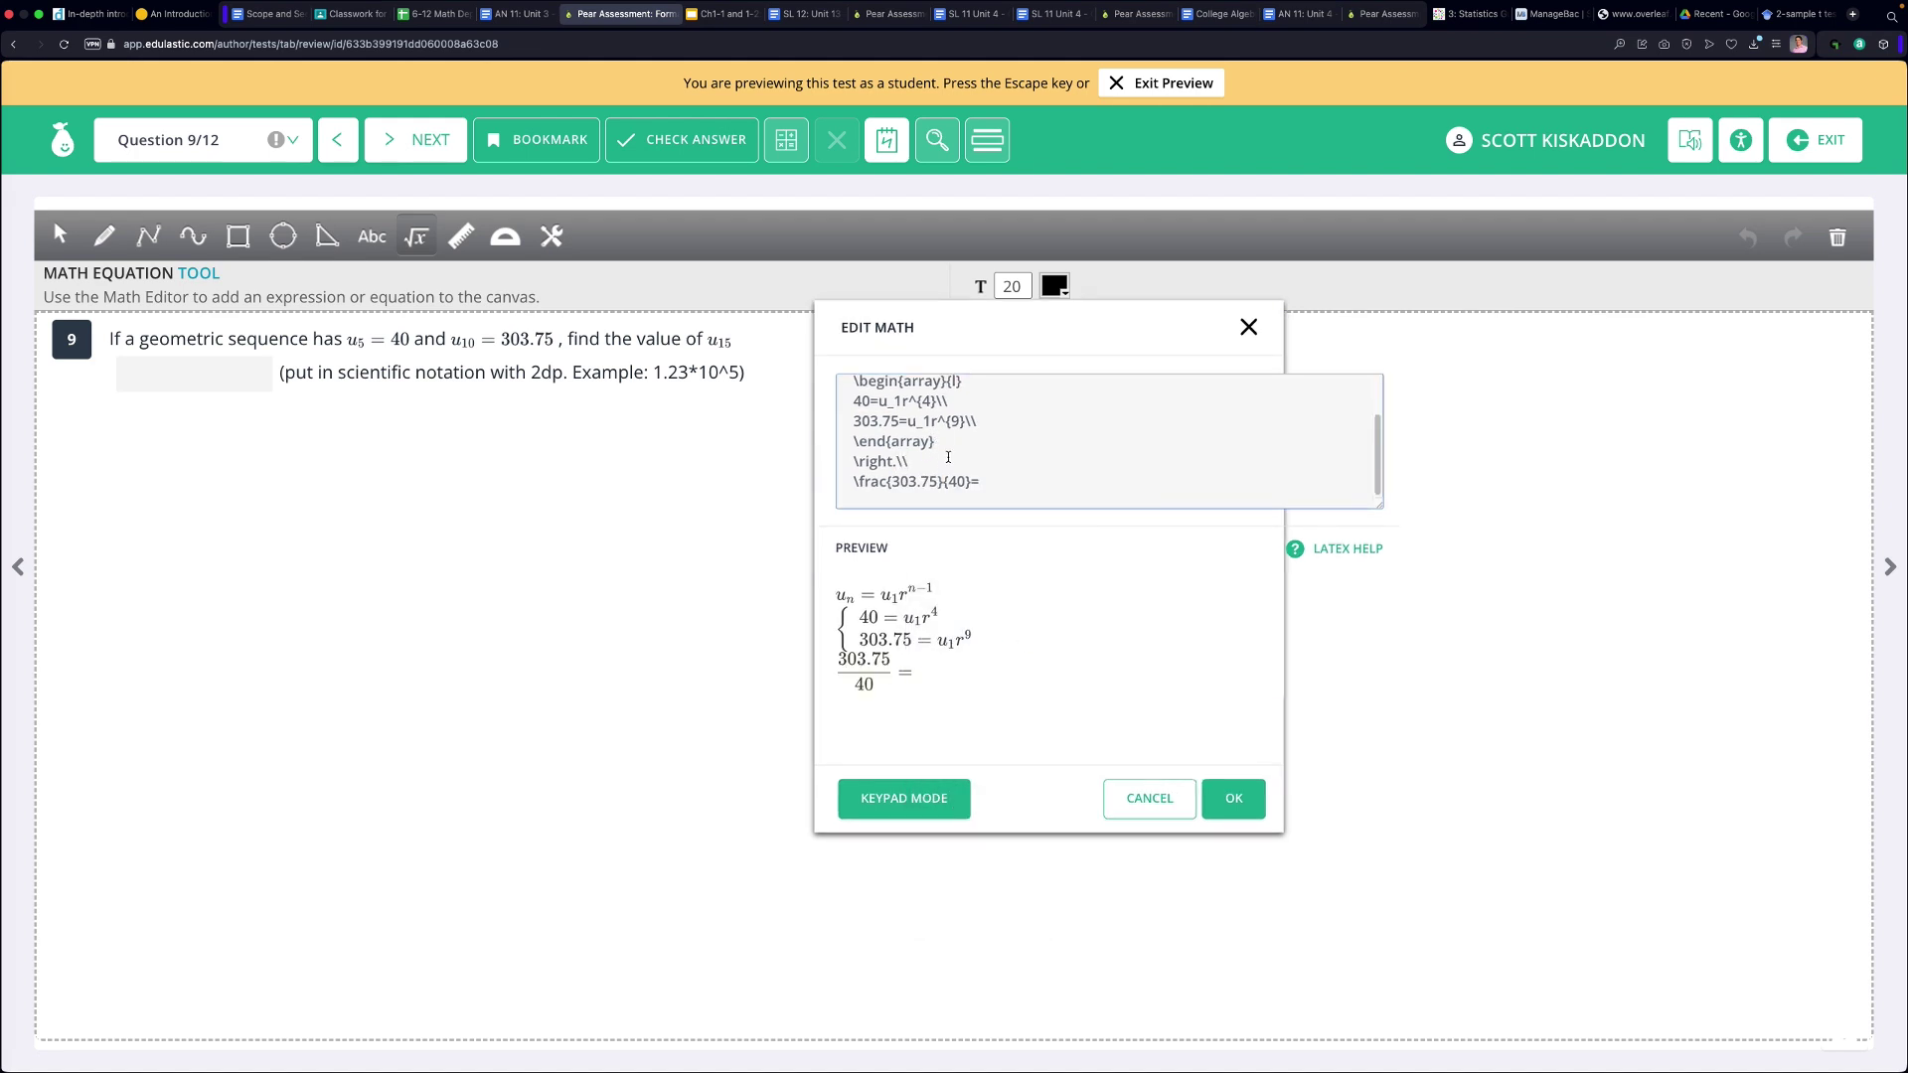
key("Return")
type("\\\\")
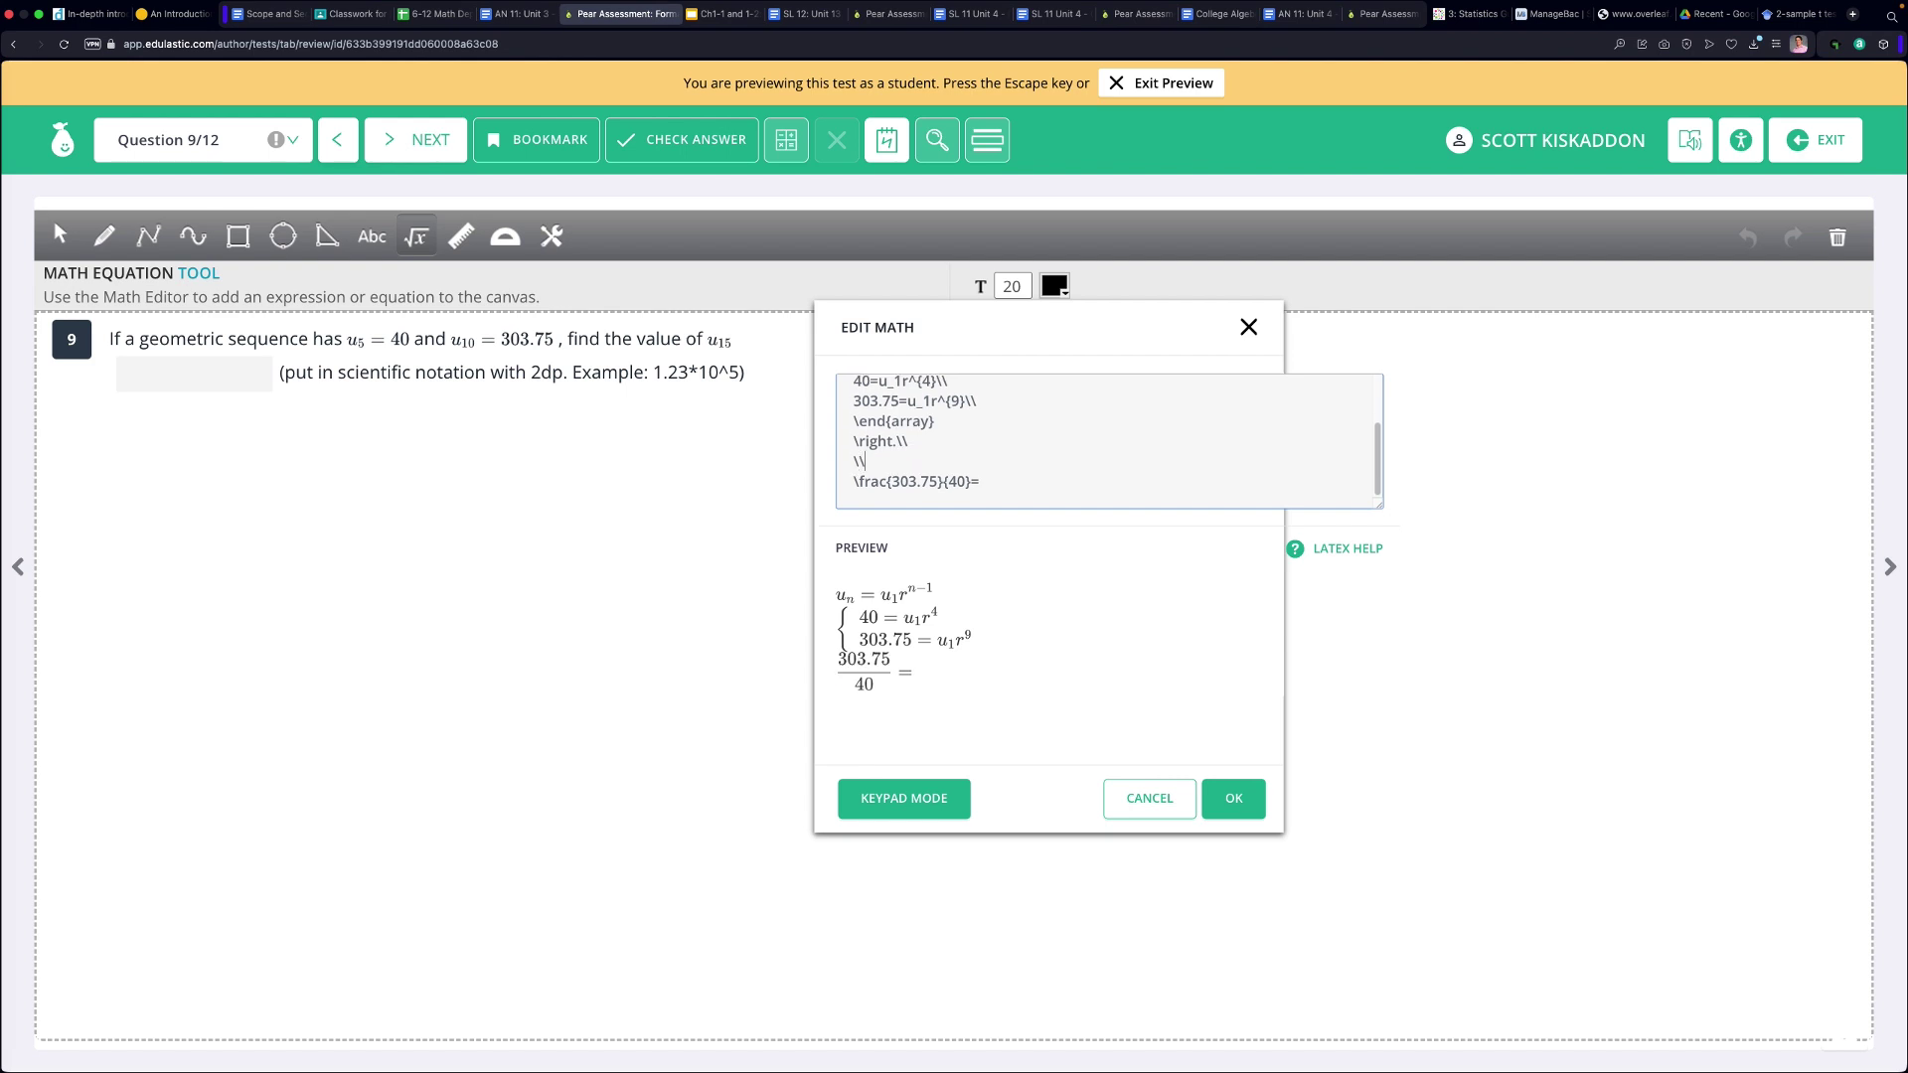
Complete the fraction equation's right-hand side with \frac{u_1r^9}{u_1r^4}.
left_click(1001, 481)
type("\\frac{")
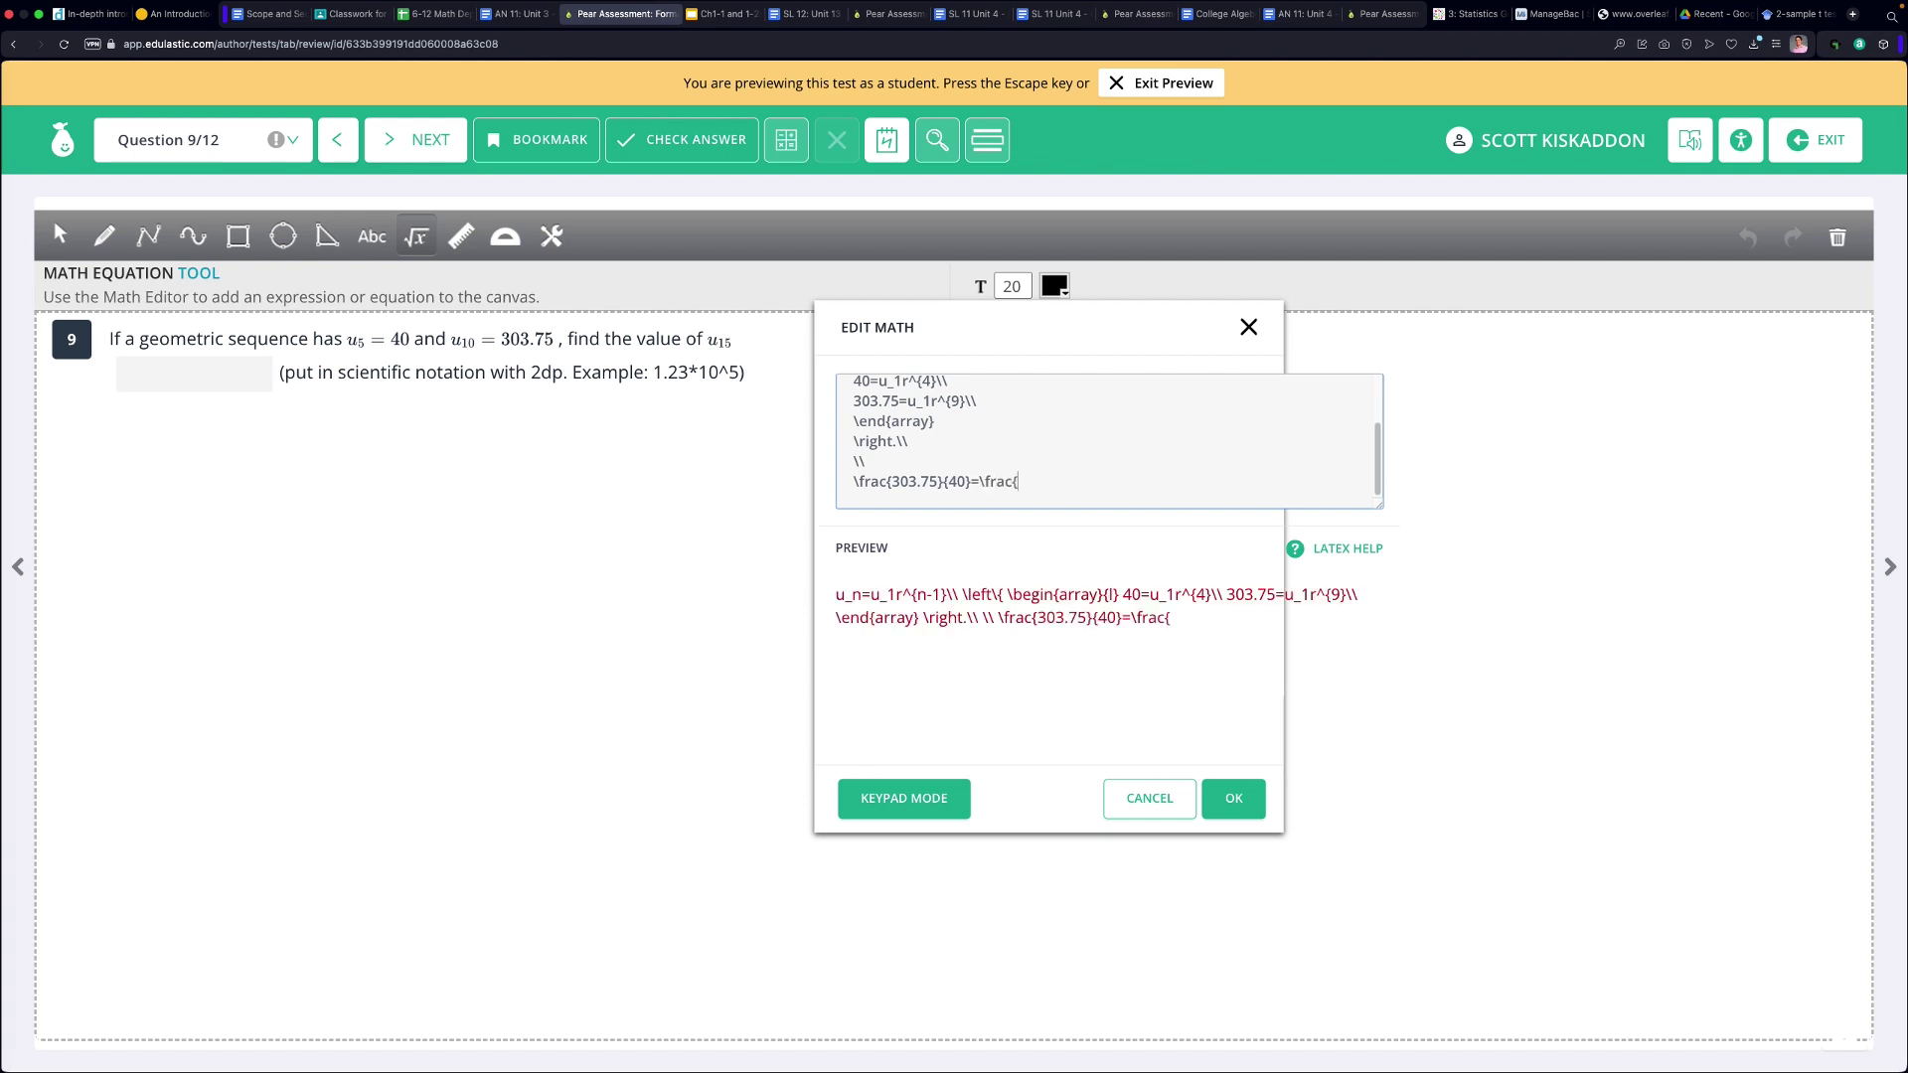
type("u_1}{}")
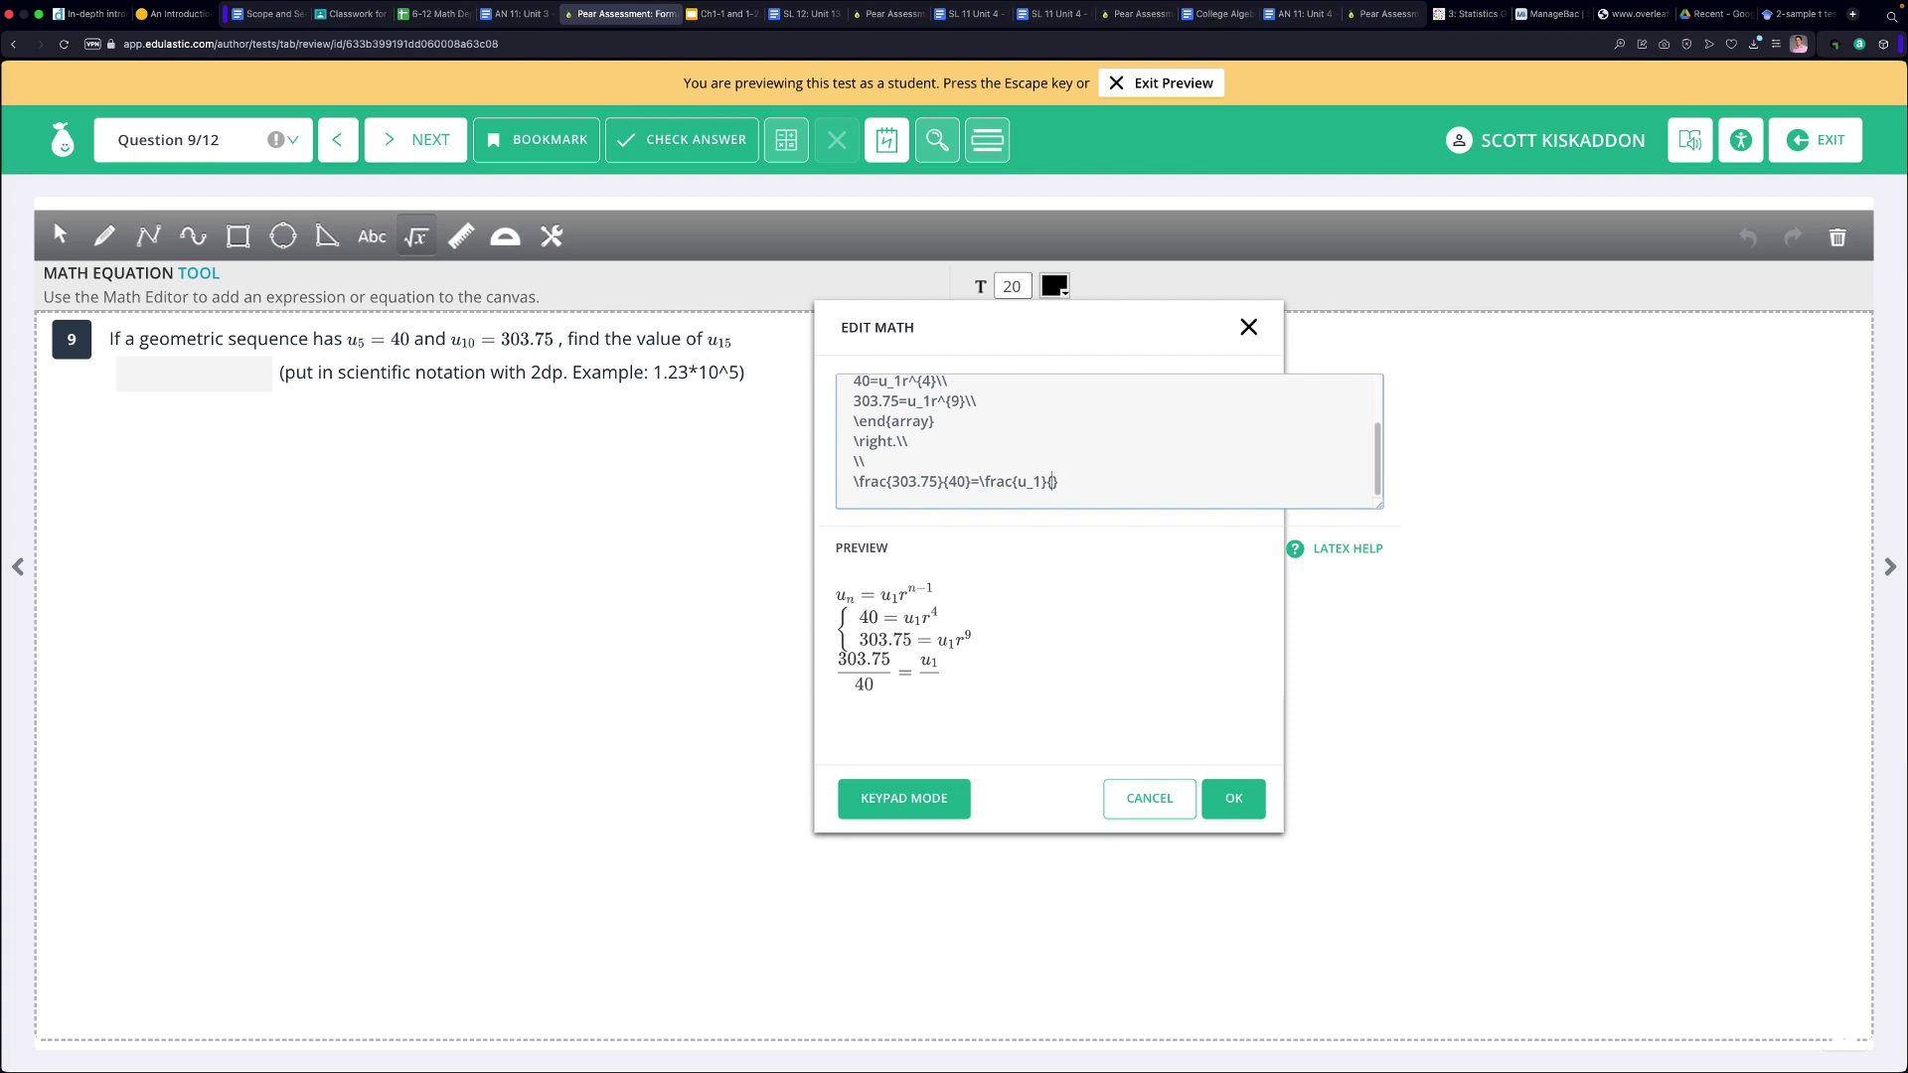
left_click(1042, 481)
type("r^9}{")
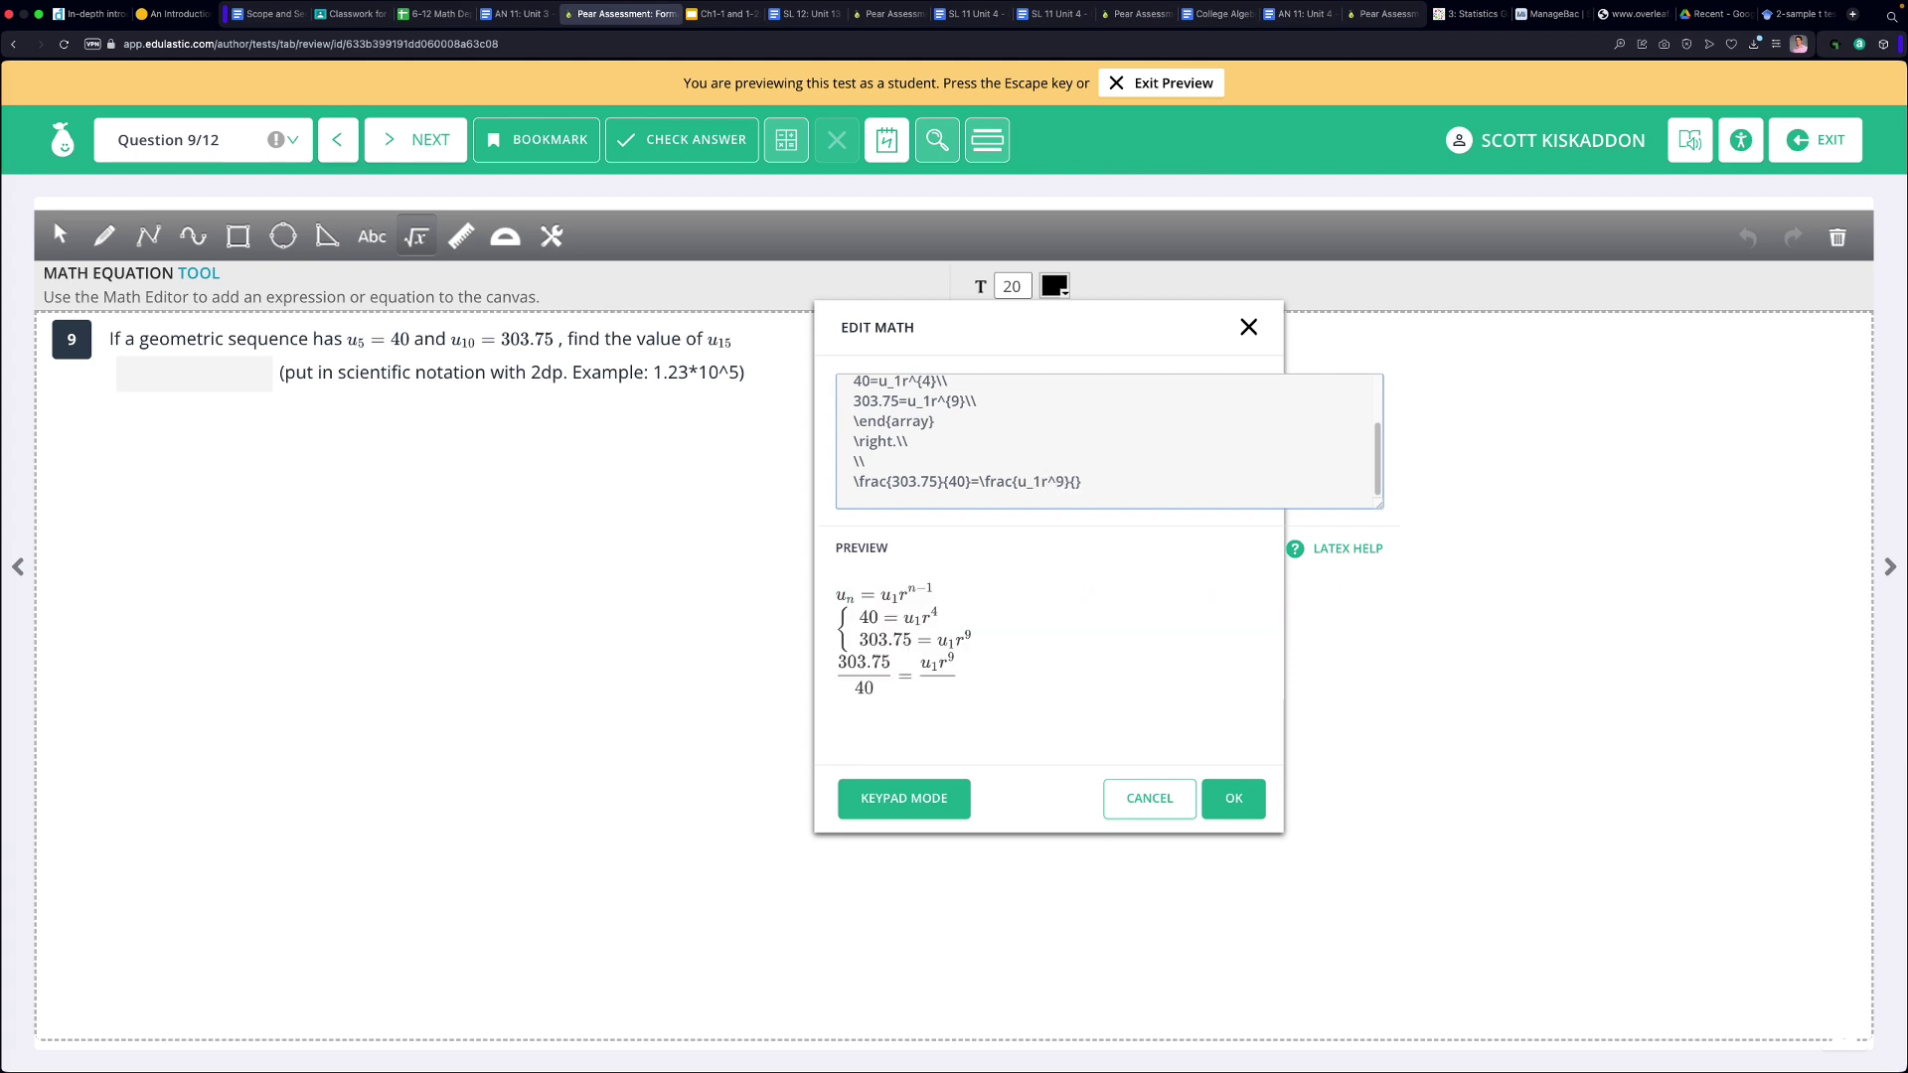
type("u_1")
type("r")
type("^4")
Cancel u_1 from the numerator and denominator, leaving \frac{r^9}{r^4} on the right-hand side.
key("BackSpace")
key("BackSpace")
key("BackSpace")
left_click(1069, 482)
key("BackSpace")
key("BackSpace")
key("BackSpace")
Add a line break after the fraction equation and write 7.59375=r^5\\ as the next line of working.
left_click(1109, 483)
type("\\\\")
key("Return")
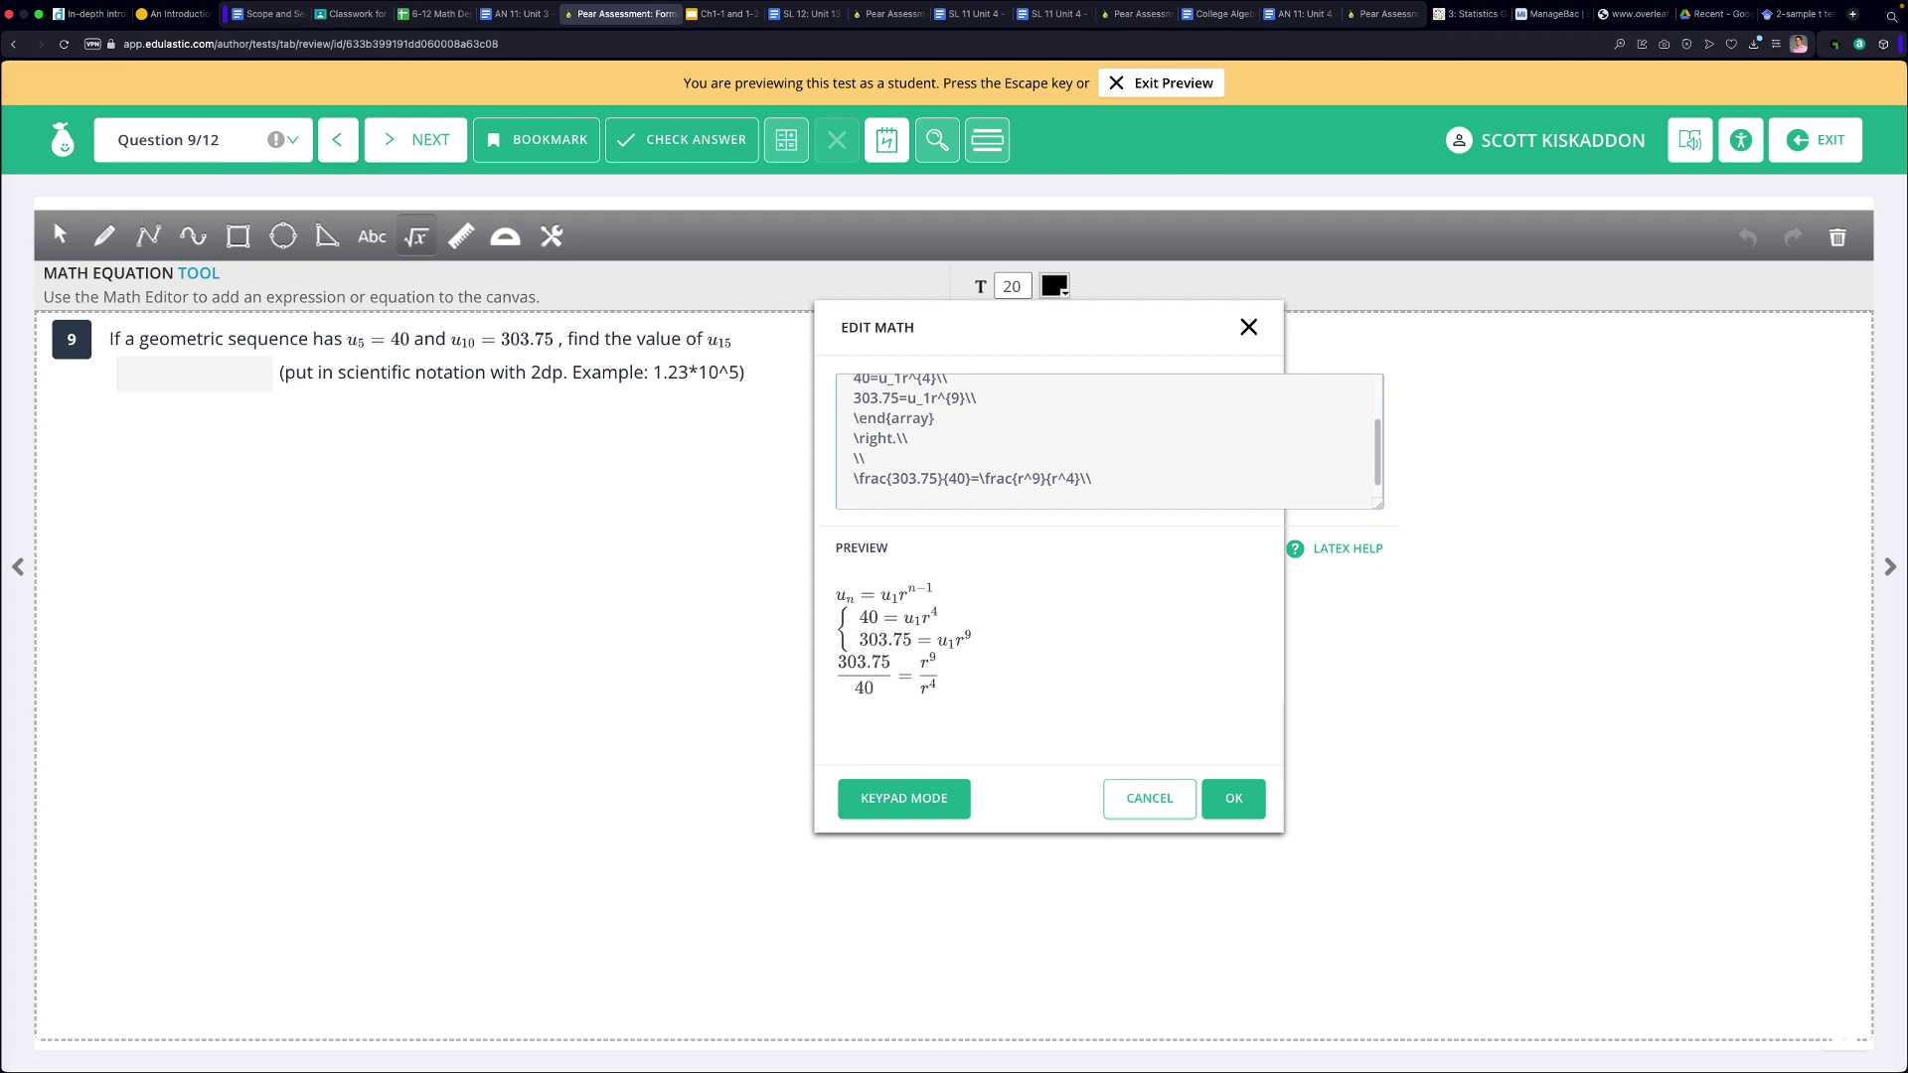
type("7.59375=r^5\\\\")
key("Return")
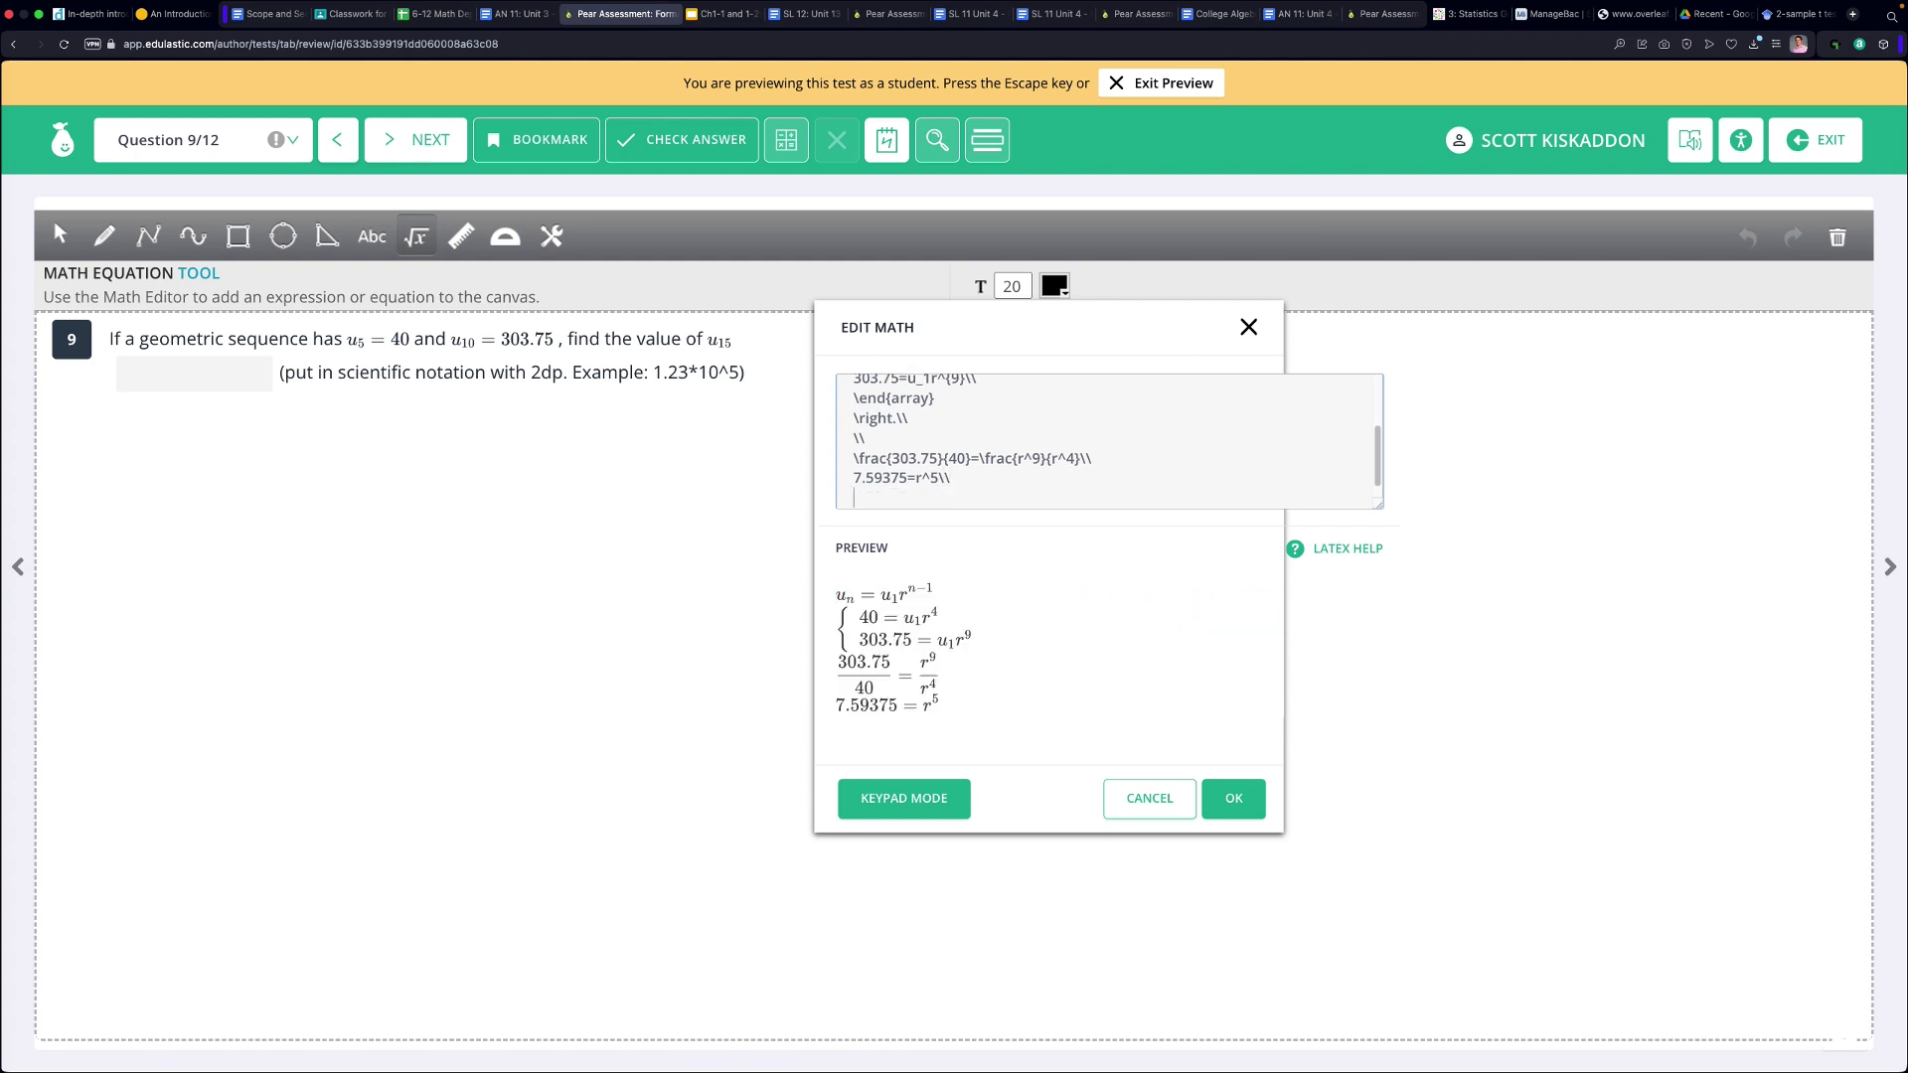
Add the lines 7.59375^{\frac{1}{5}}=r\\ and r=1.5 to finish solving for the common ratio.
type("7.59375^{\frac{1}{5")
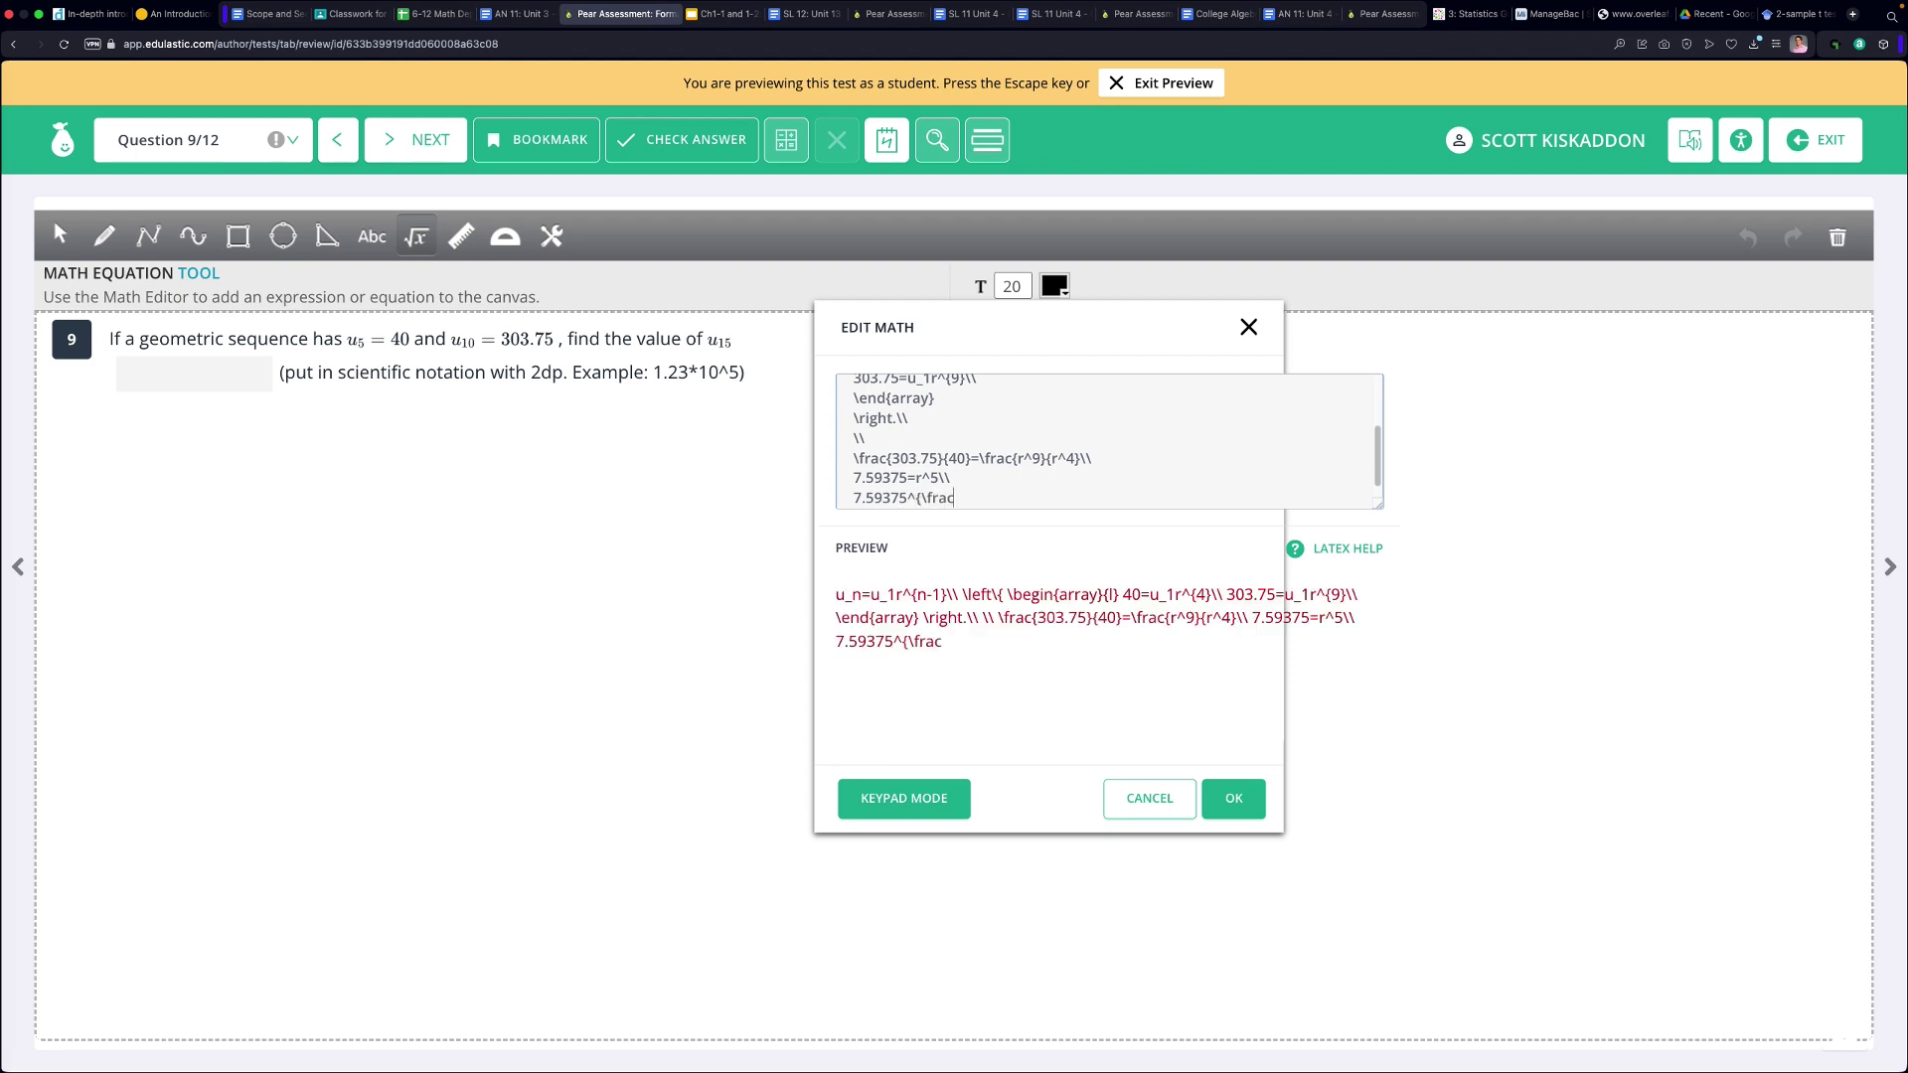
type("}}")
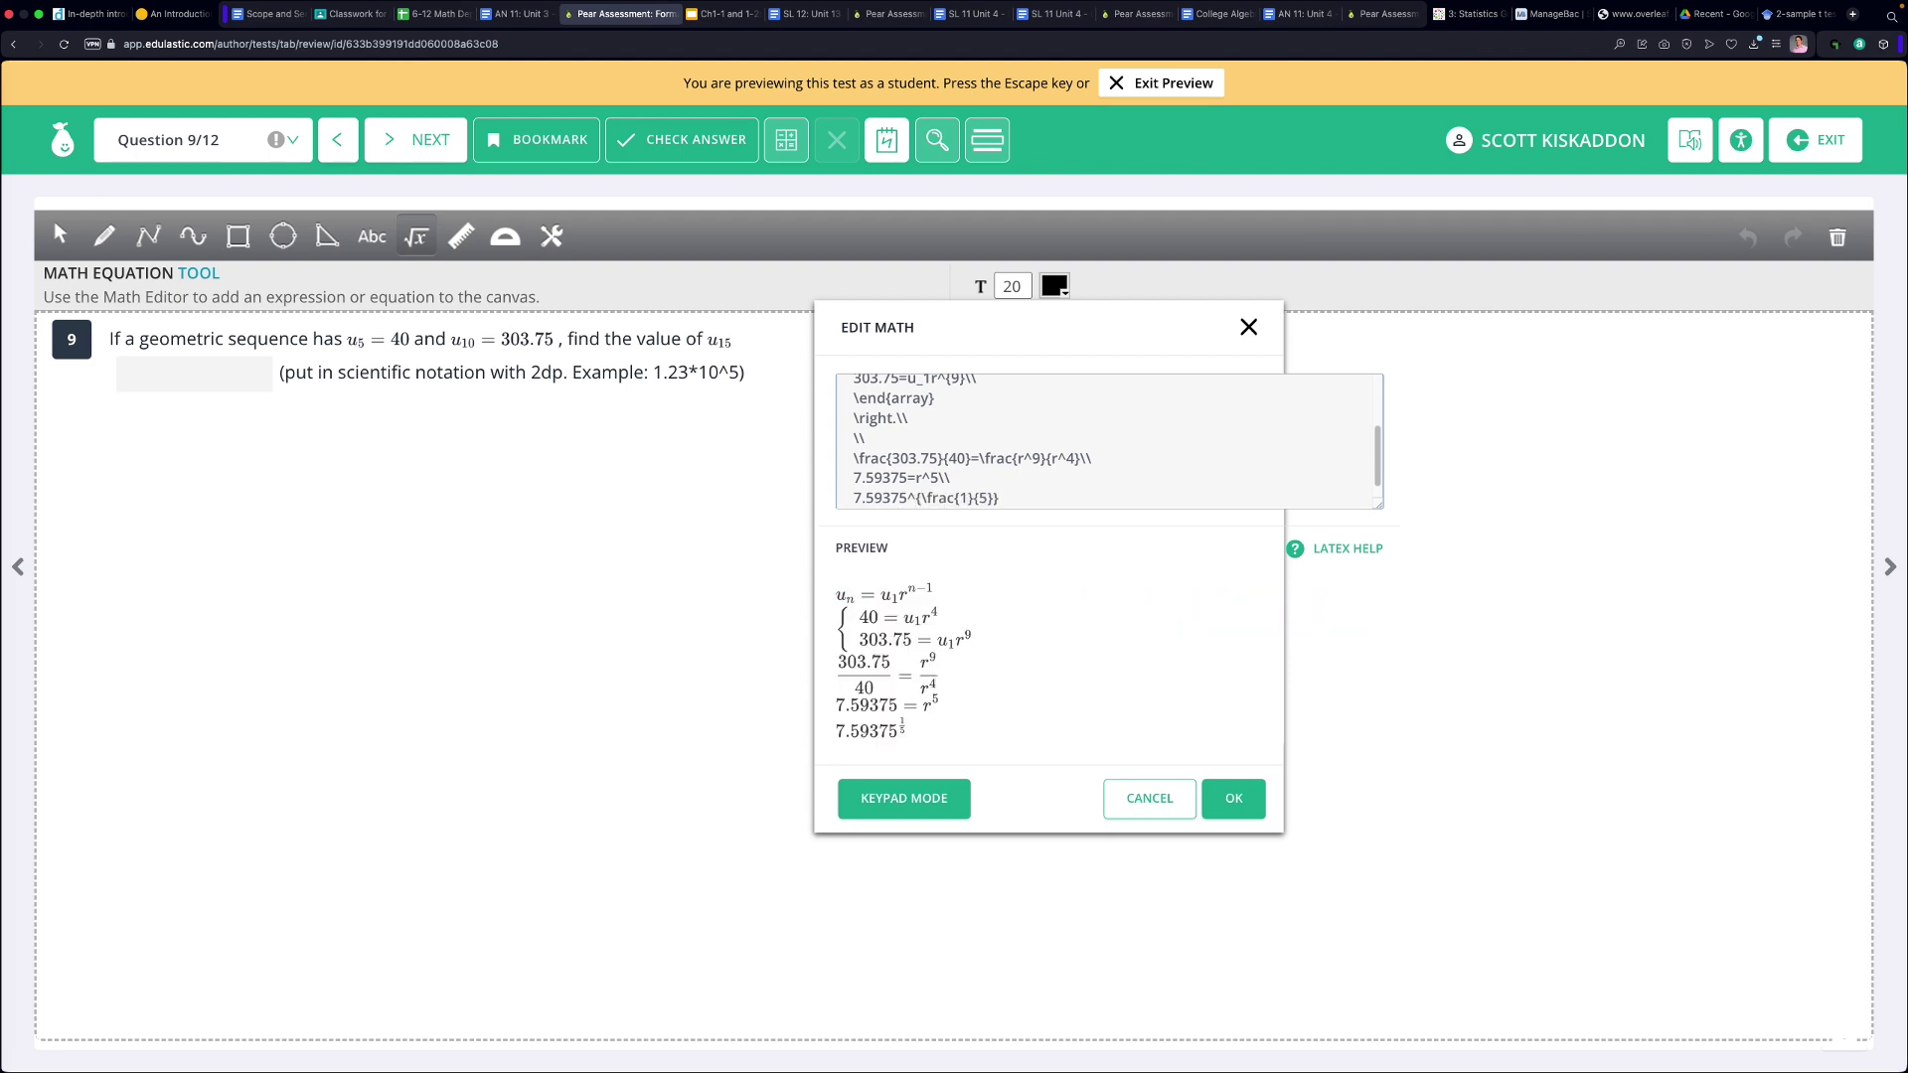
type("=r")
type("\\\\")
key("Return")
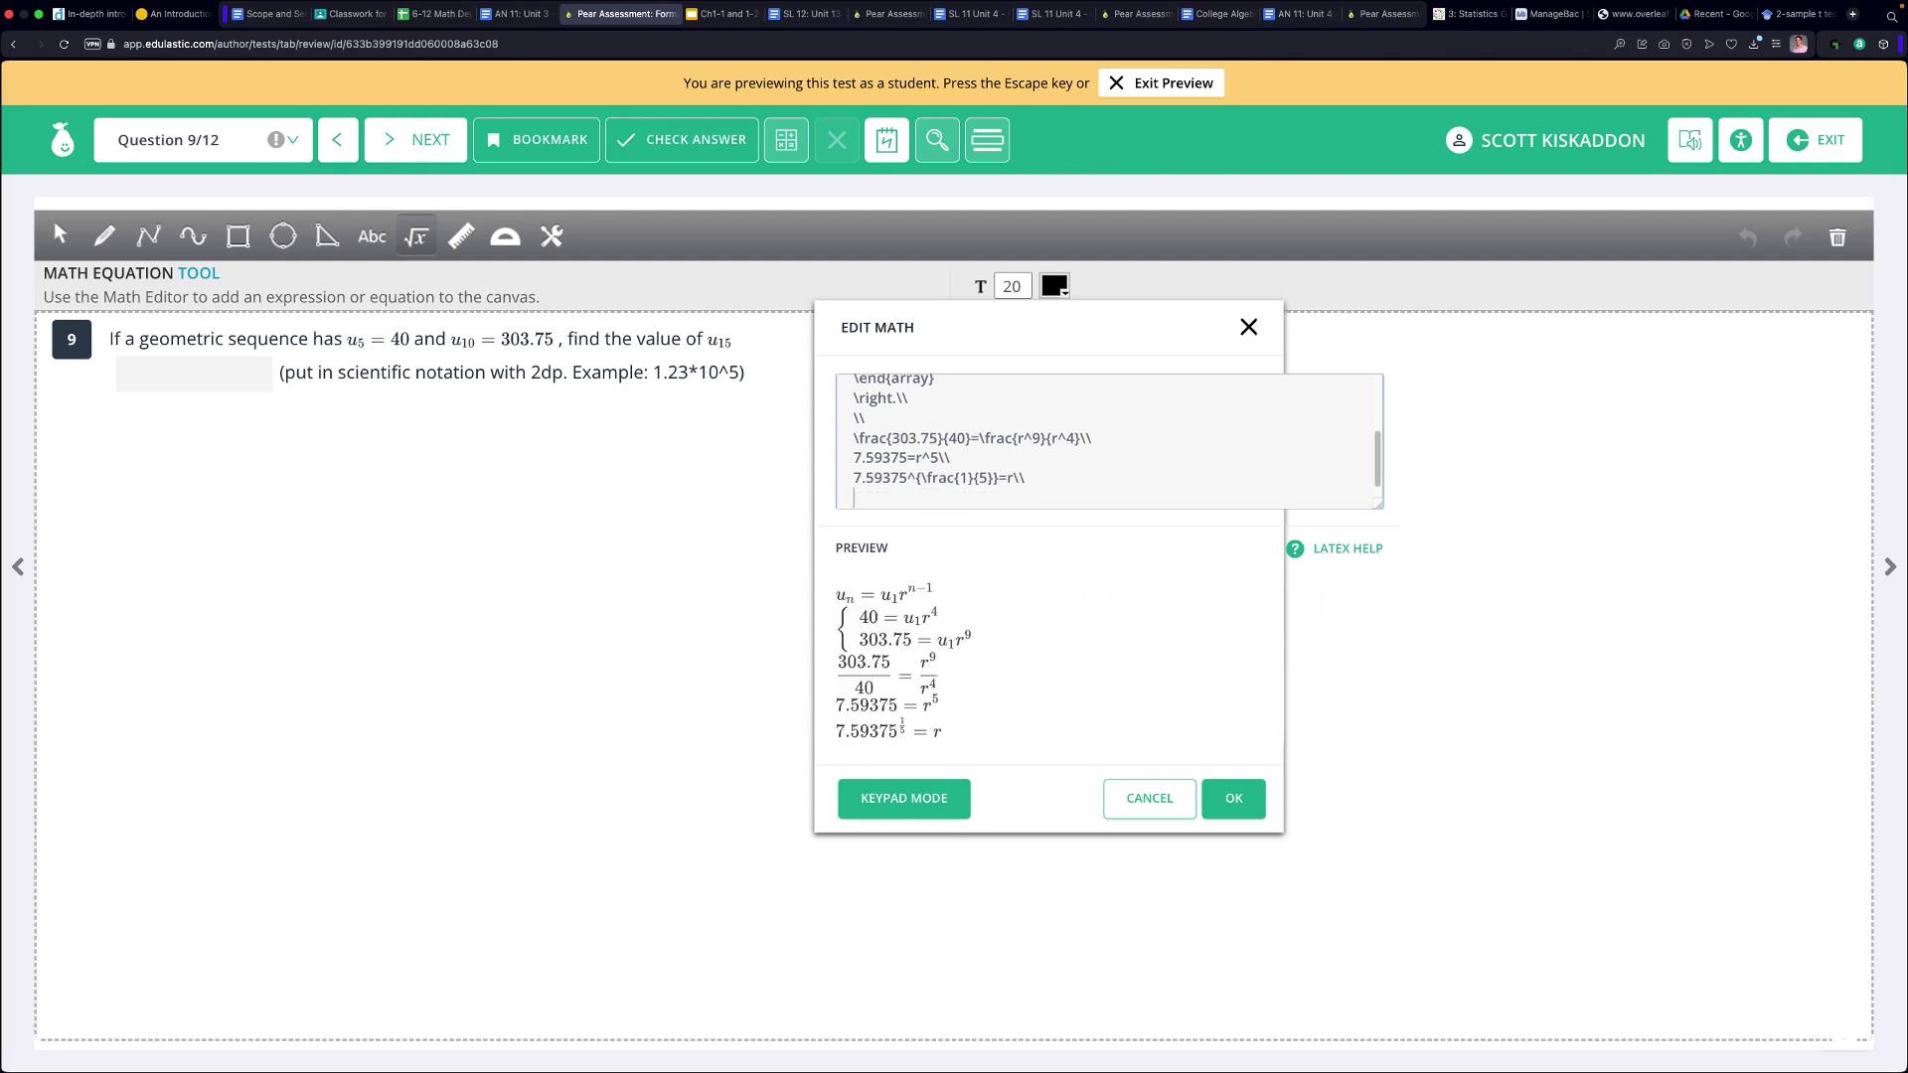
type("r=1.5")
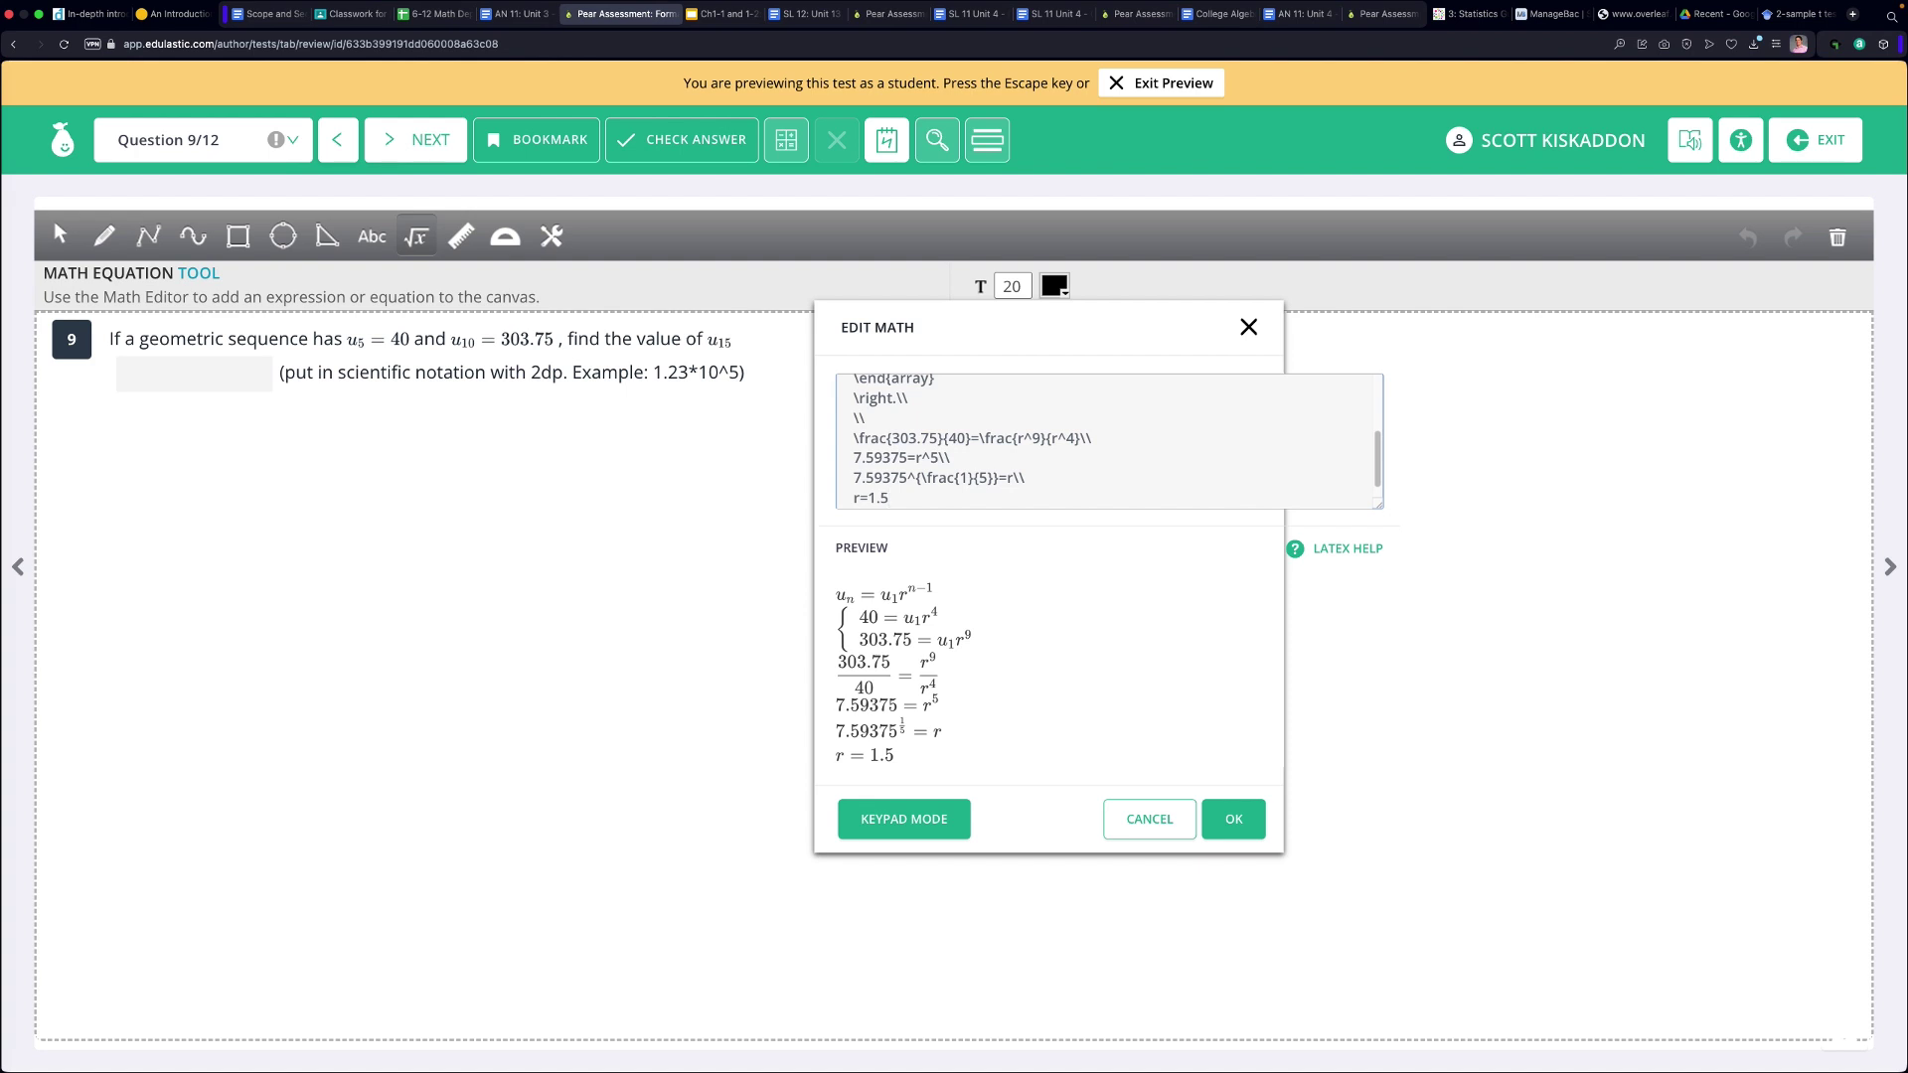
Add a line break after r=1.5 and write 40=u_1(1.5)^4\\ as the next line of working.
type("\\\\")
key("Return")
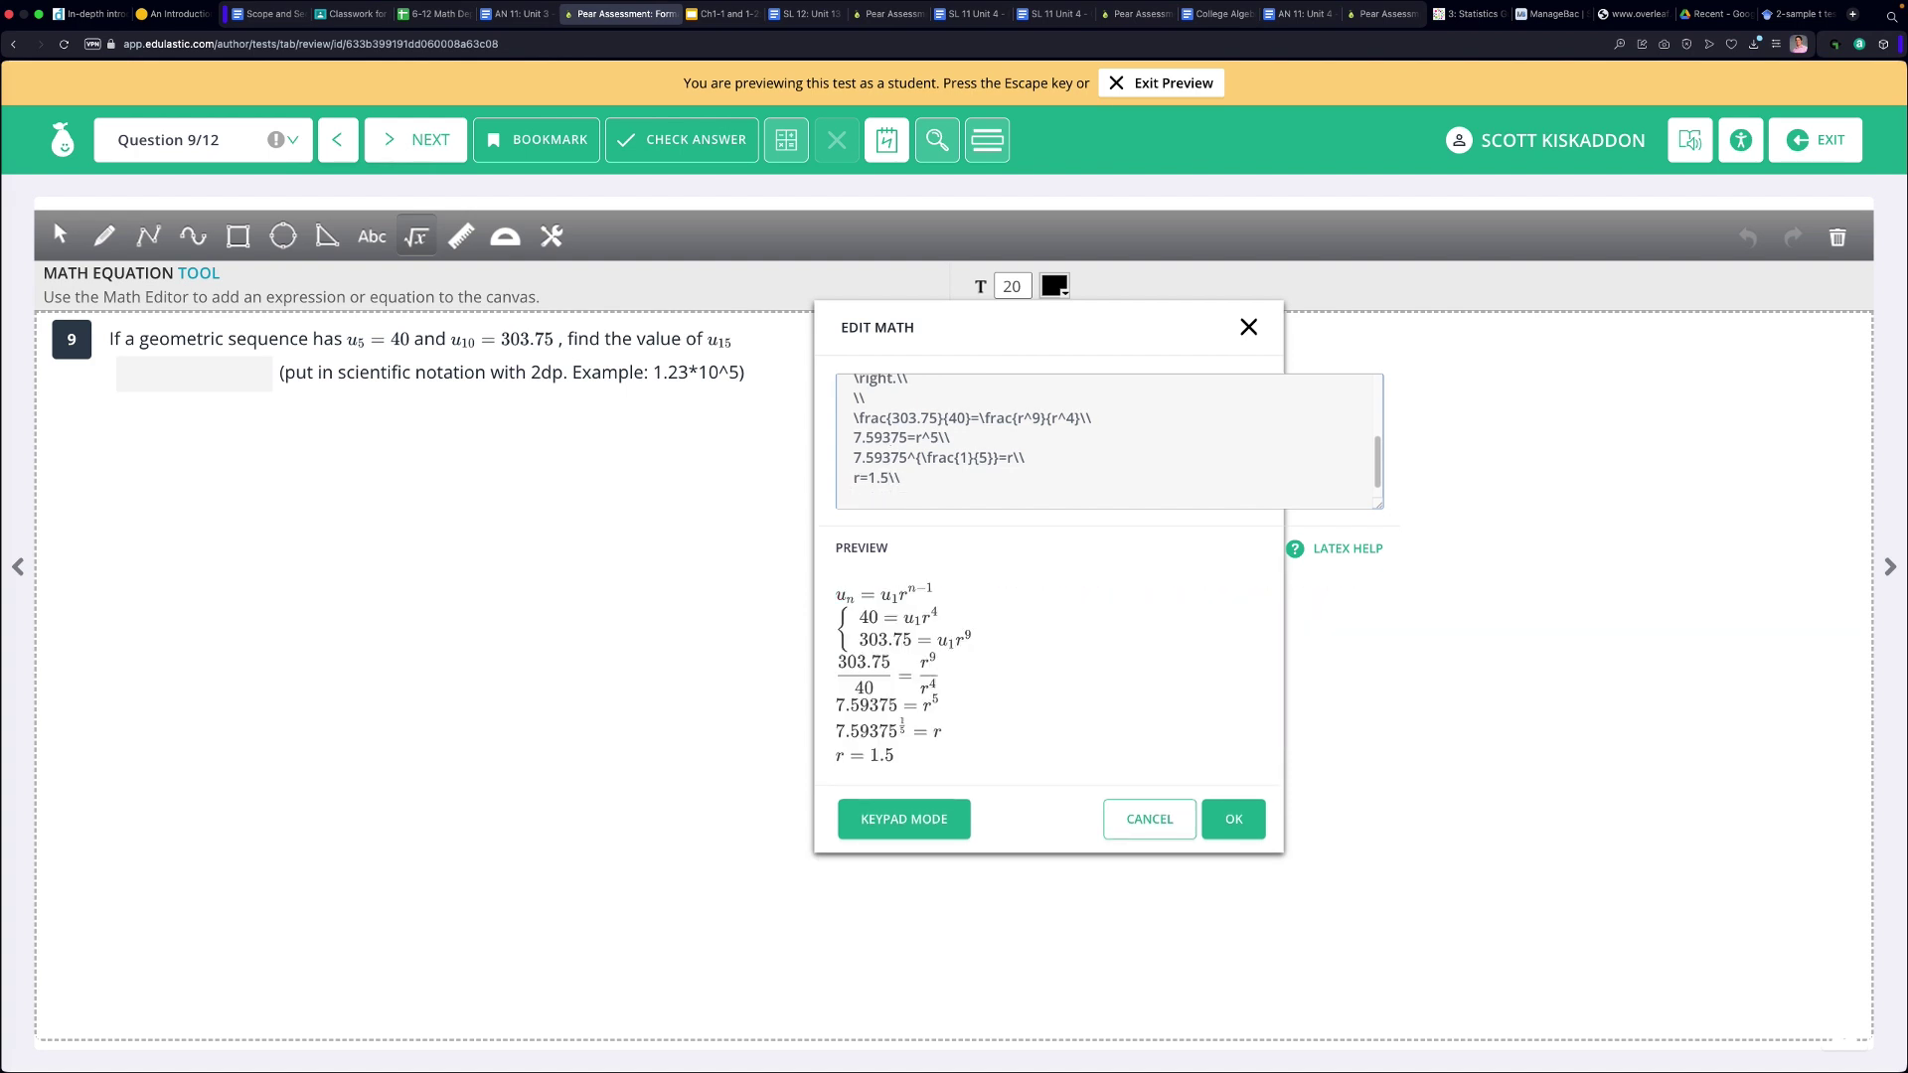
type("40=u_1")
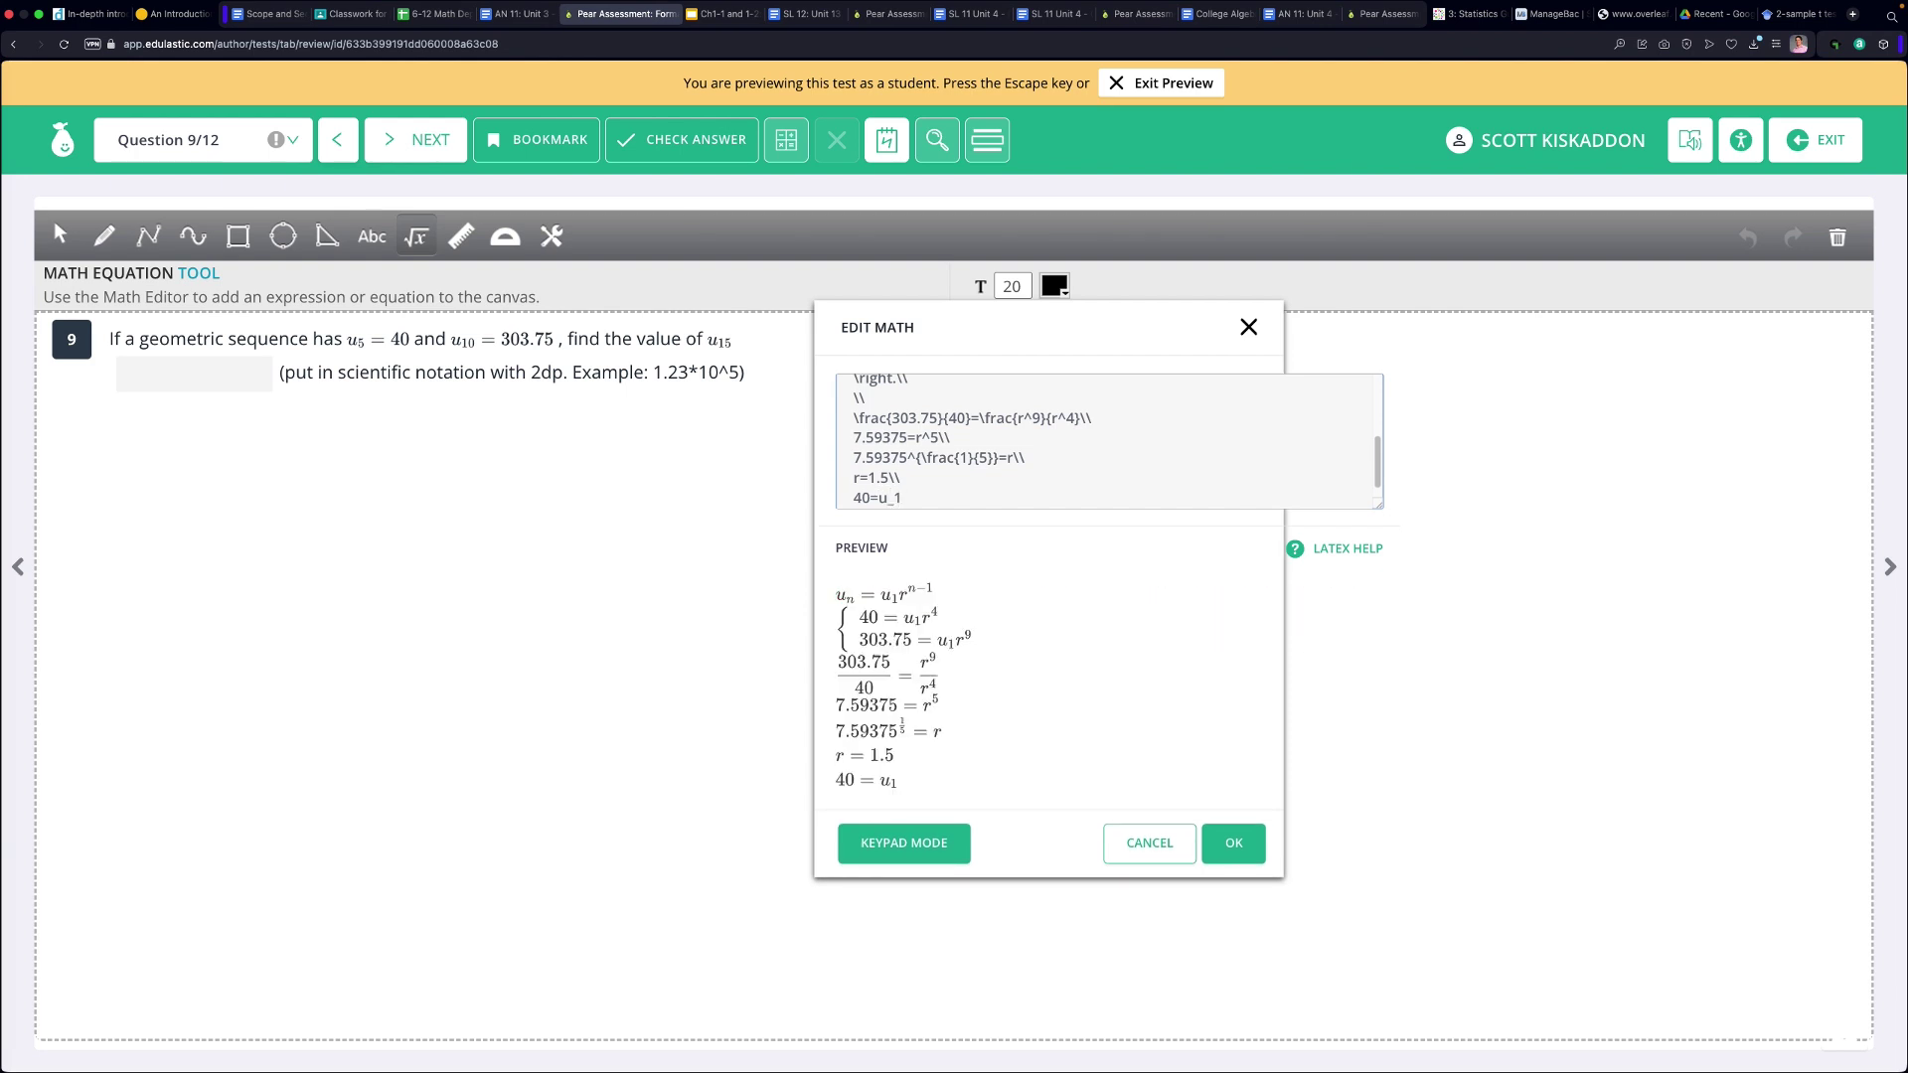
type("(r)^4")
key("BackSpace")
type("1.5)^4\\\\")
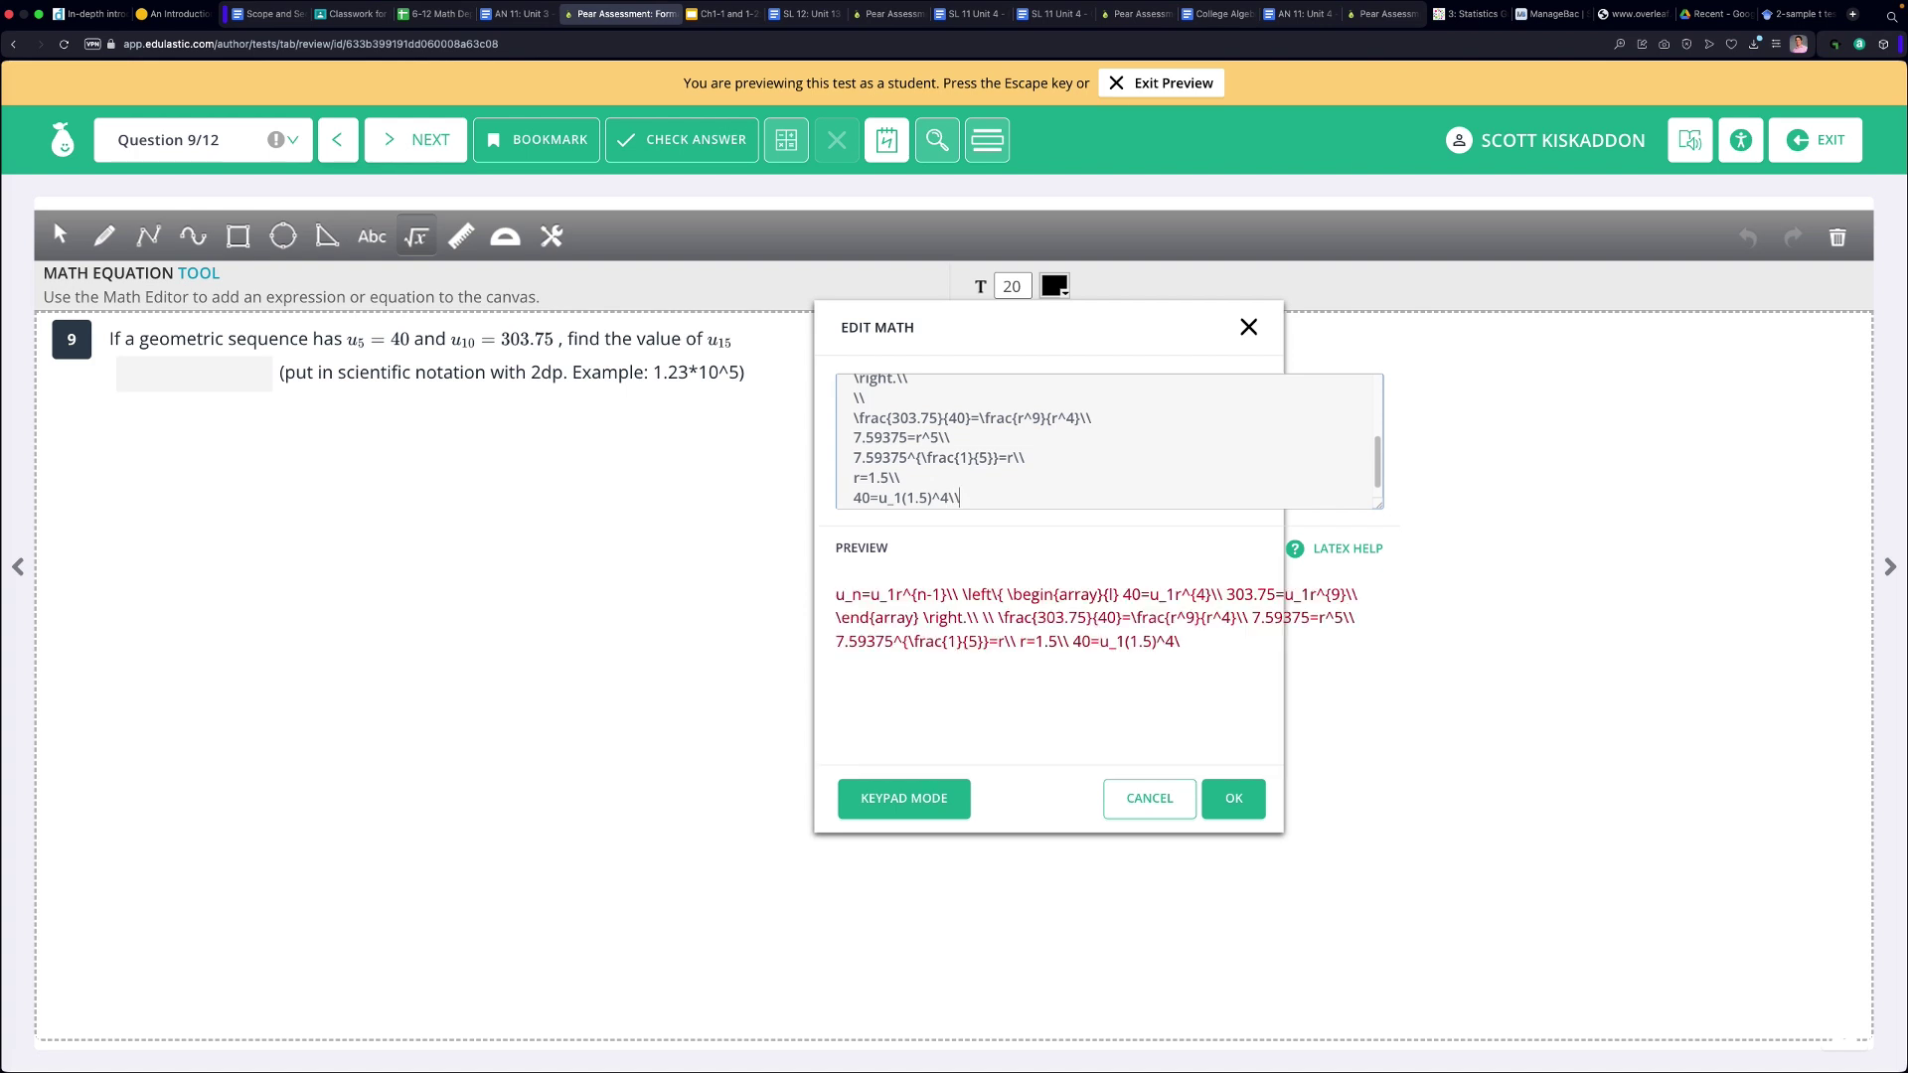
Start a new line isolating the first term as u_1=\frac{40}{1.5^4}.
key("Return")
type("u_1=")
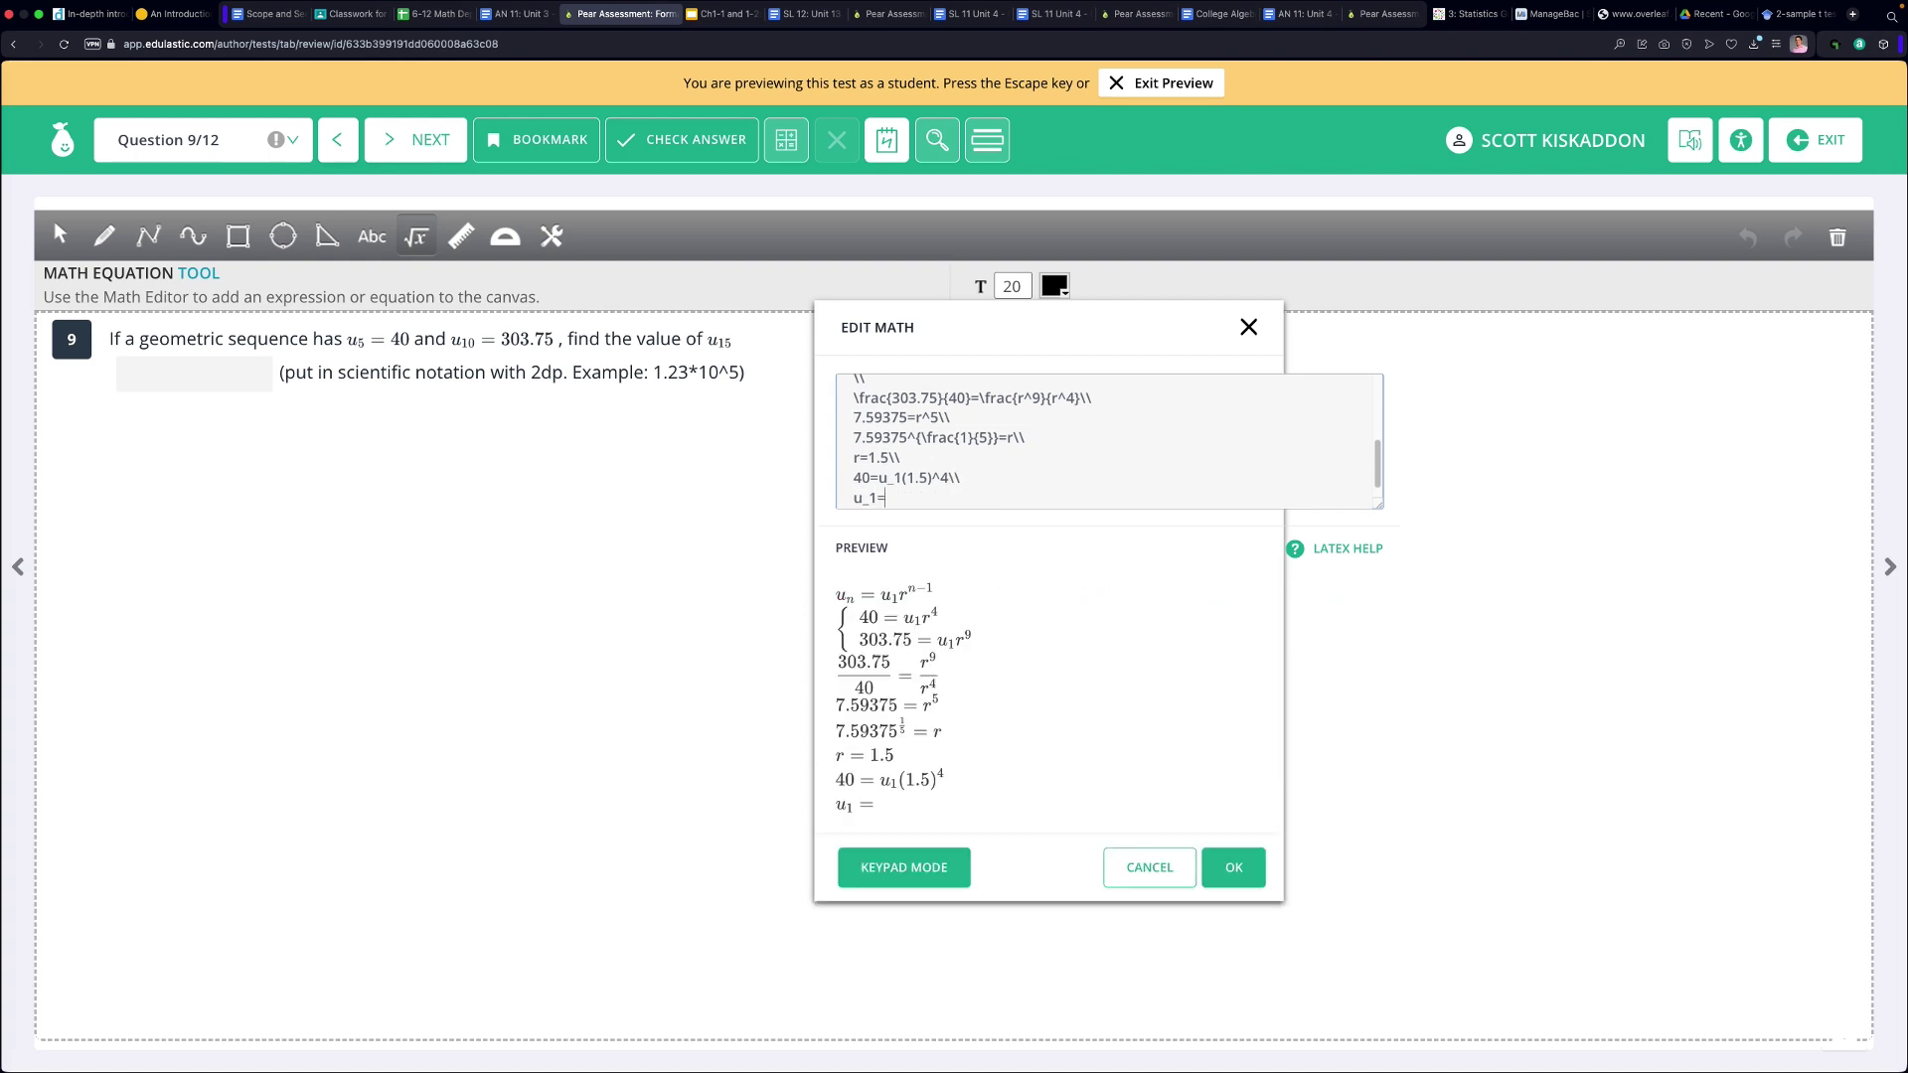
type("\frac{}{}")
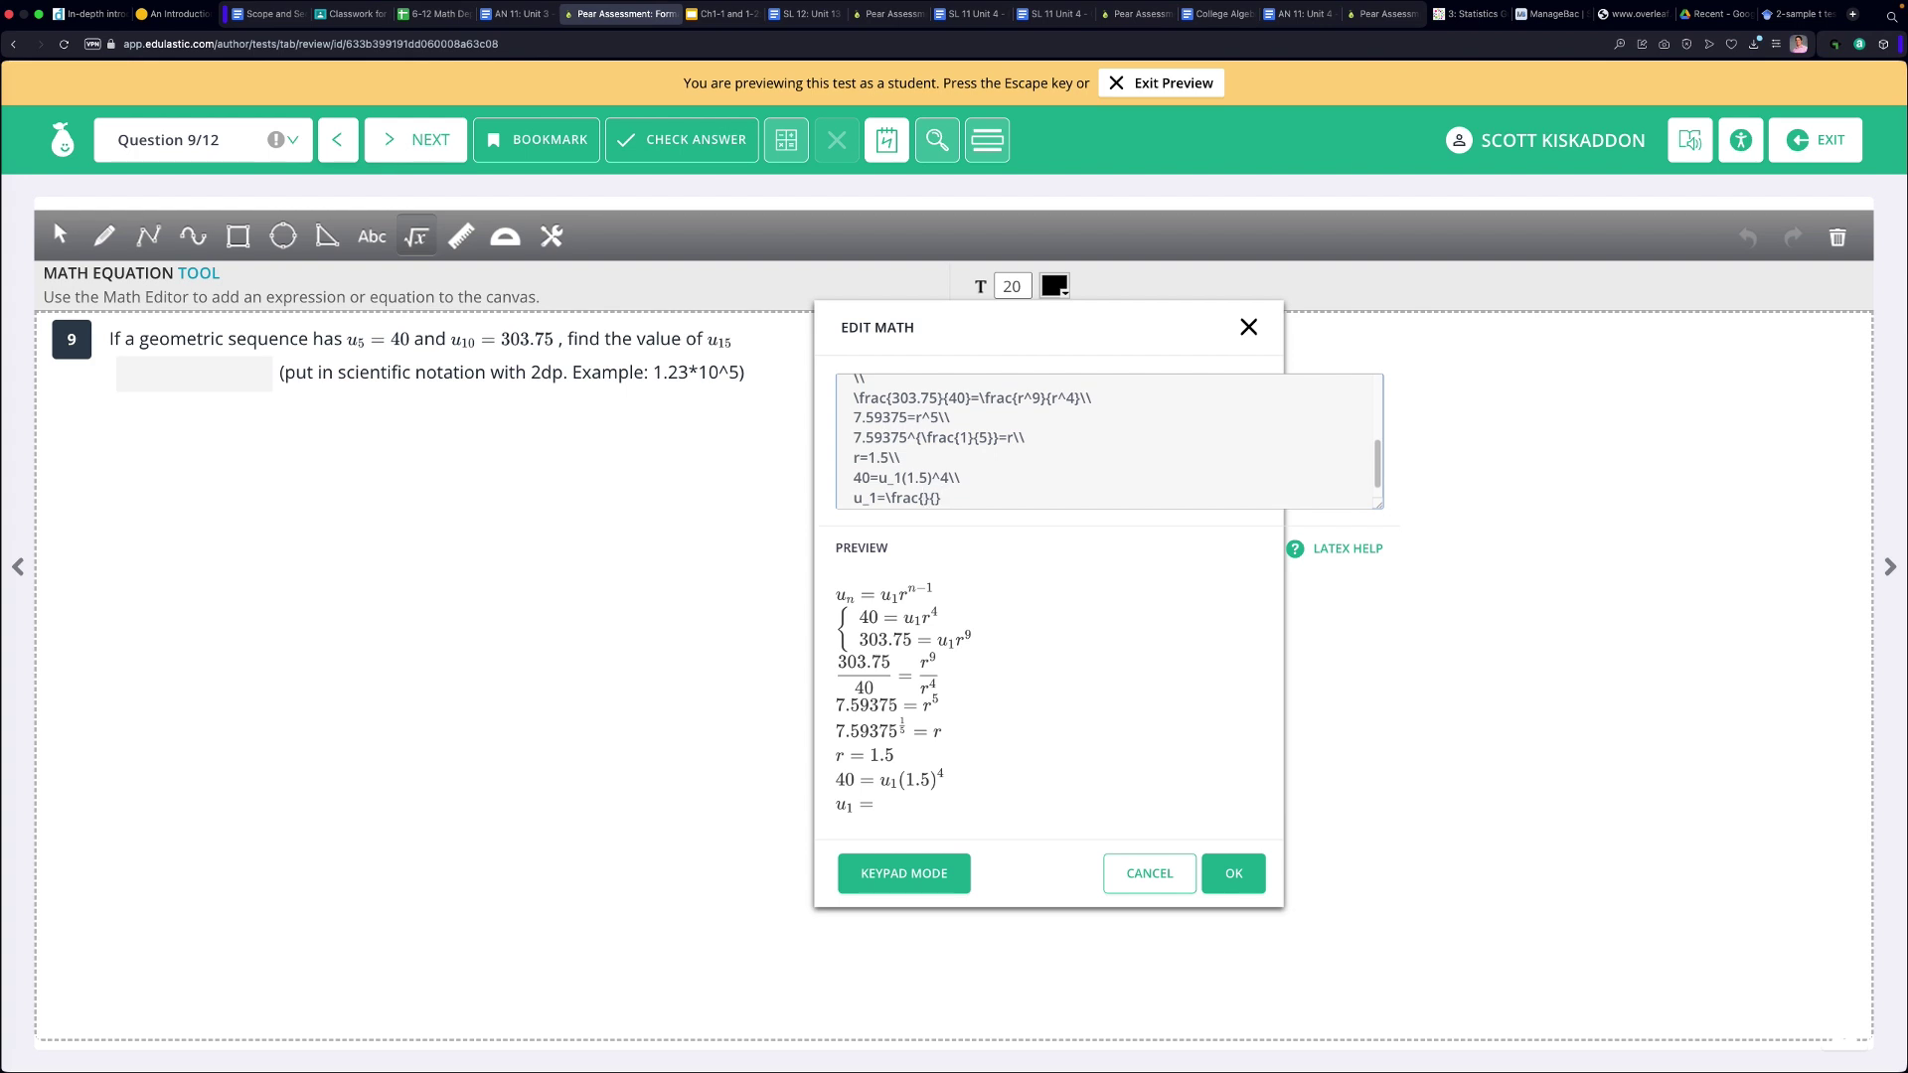
type("40")
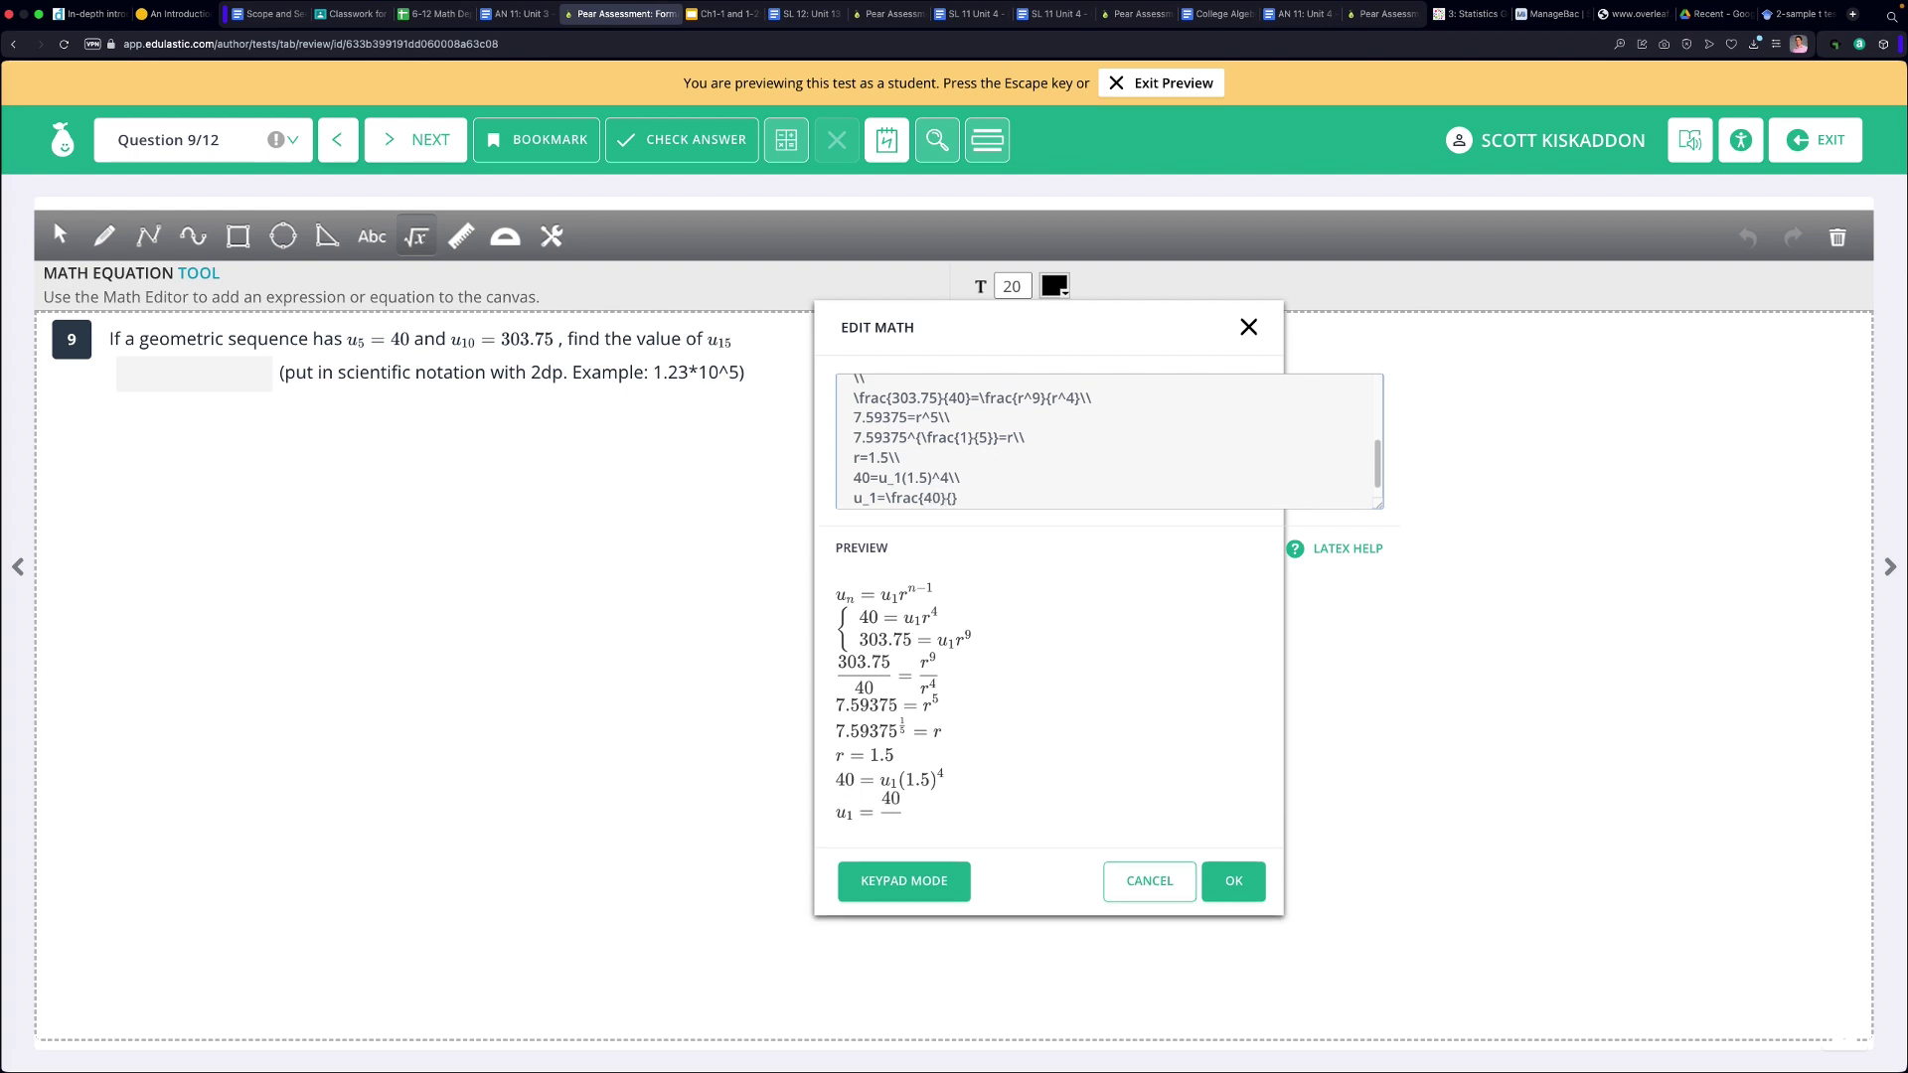
type("1.5")
type("^5")
key("BackSpace")
type("4")
Extend the u_1 line with its simplified value, =\frac{640}{81}.
type("=")
type("640")
key("BackSpace")
key("BackSpace")
key("BackSpace")
type("rac{")
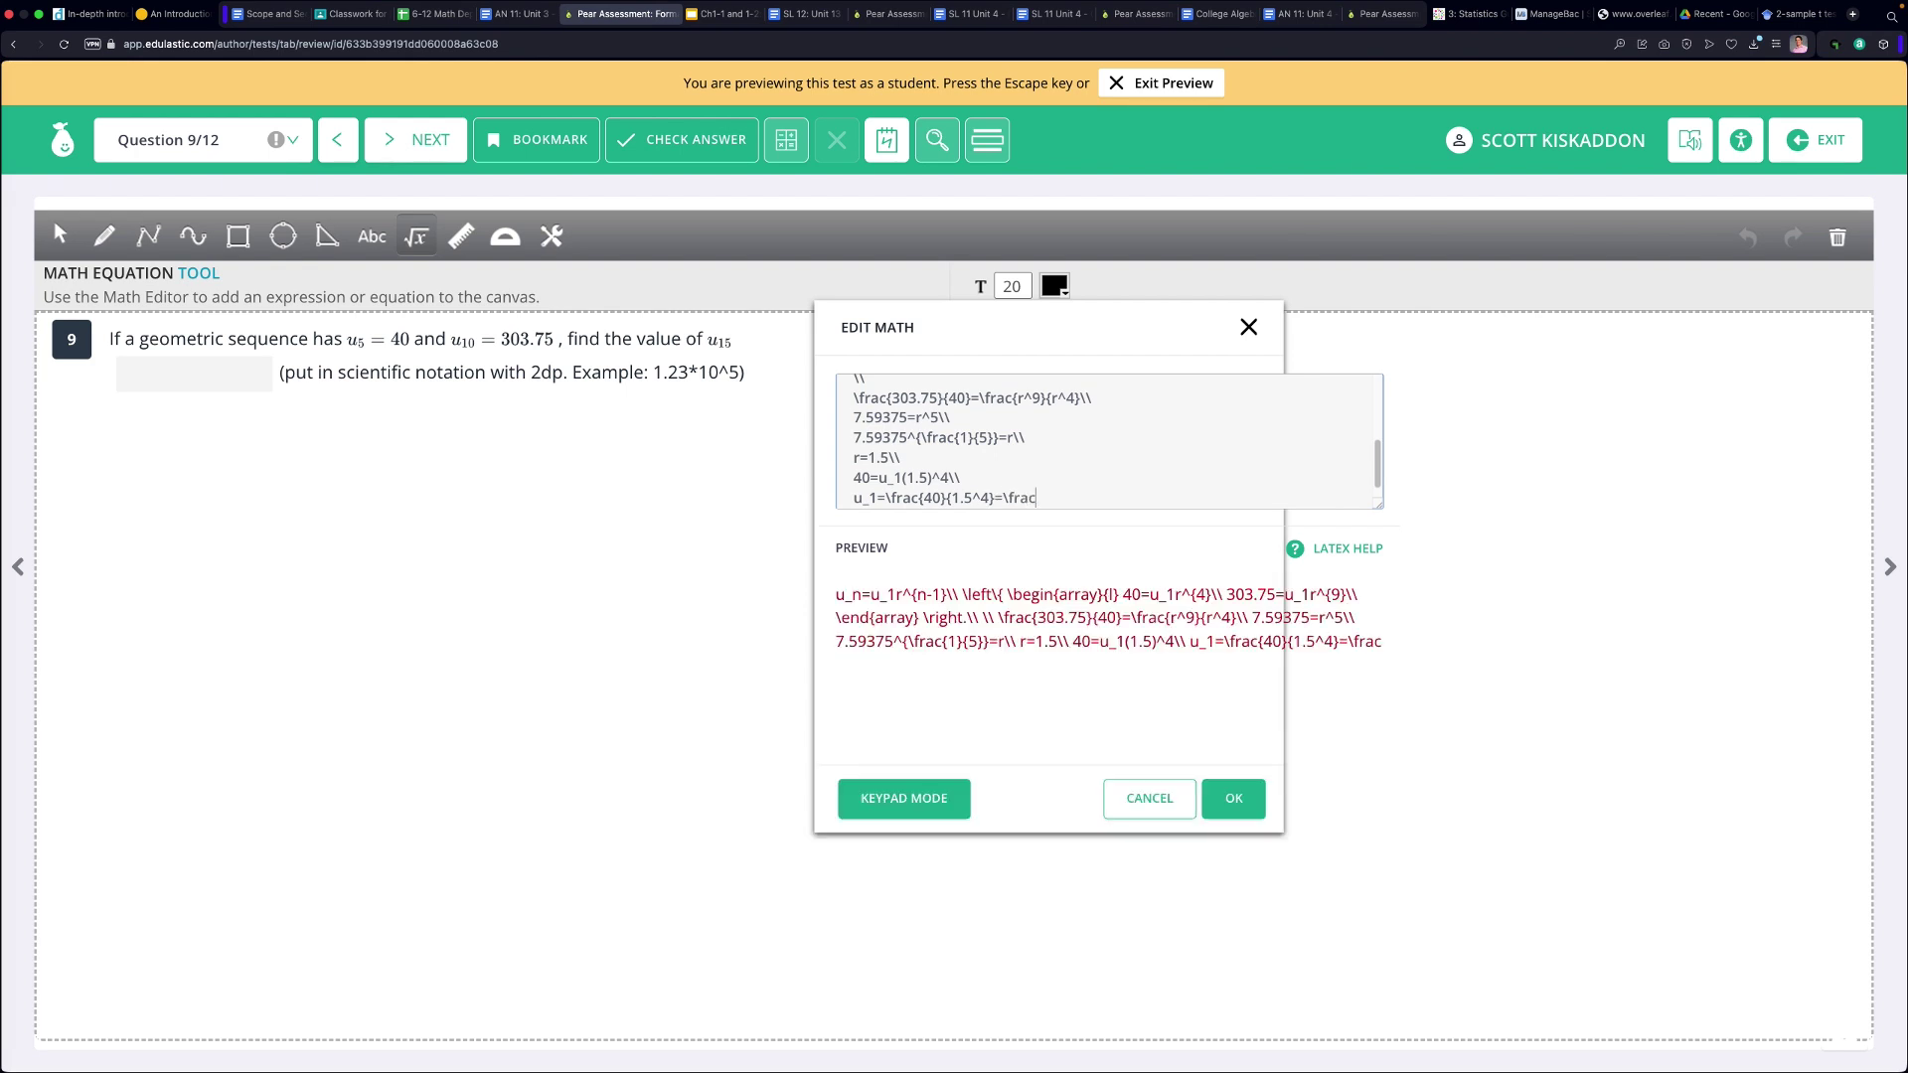
type("640}{81}")
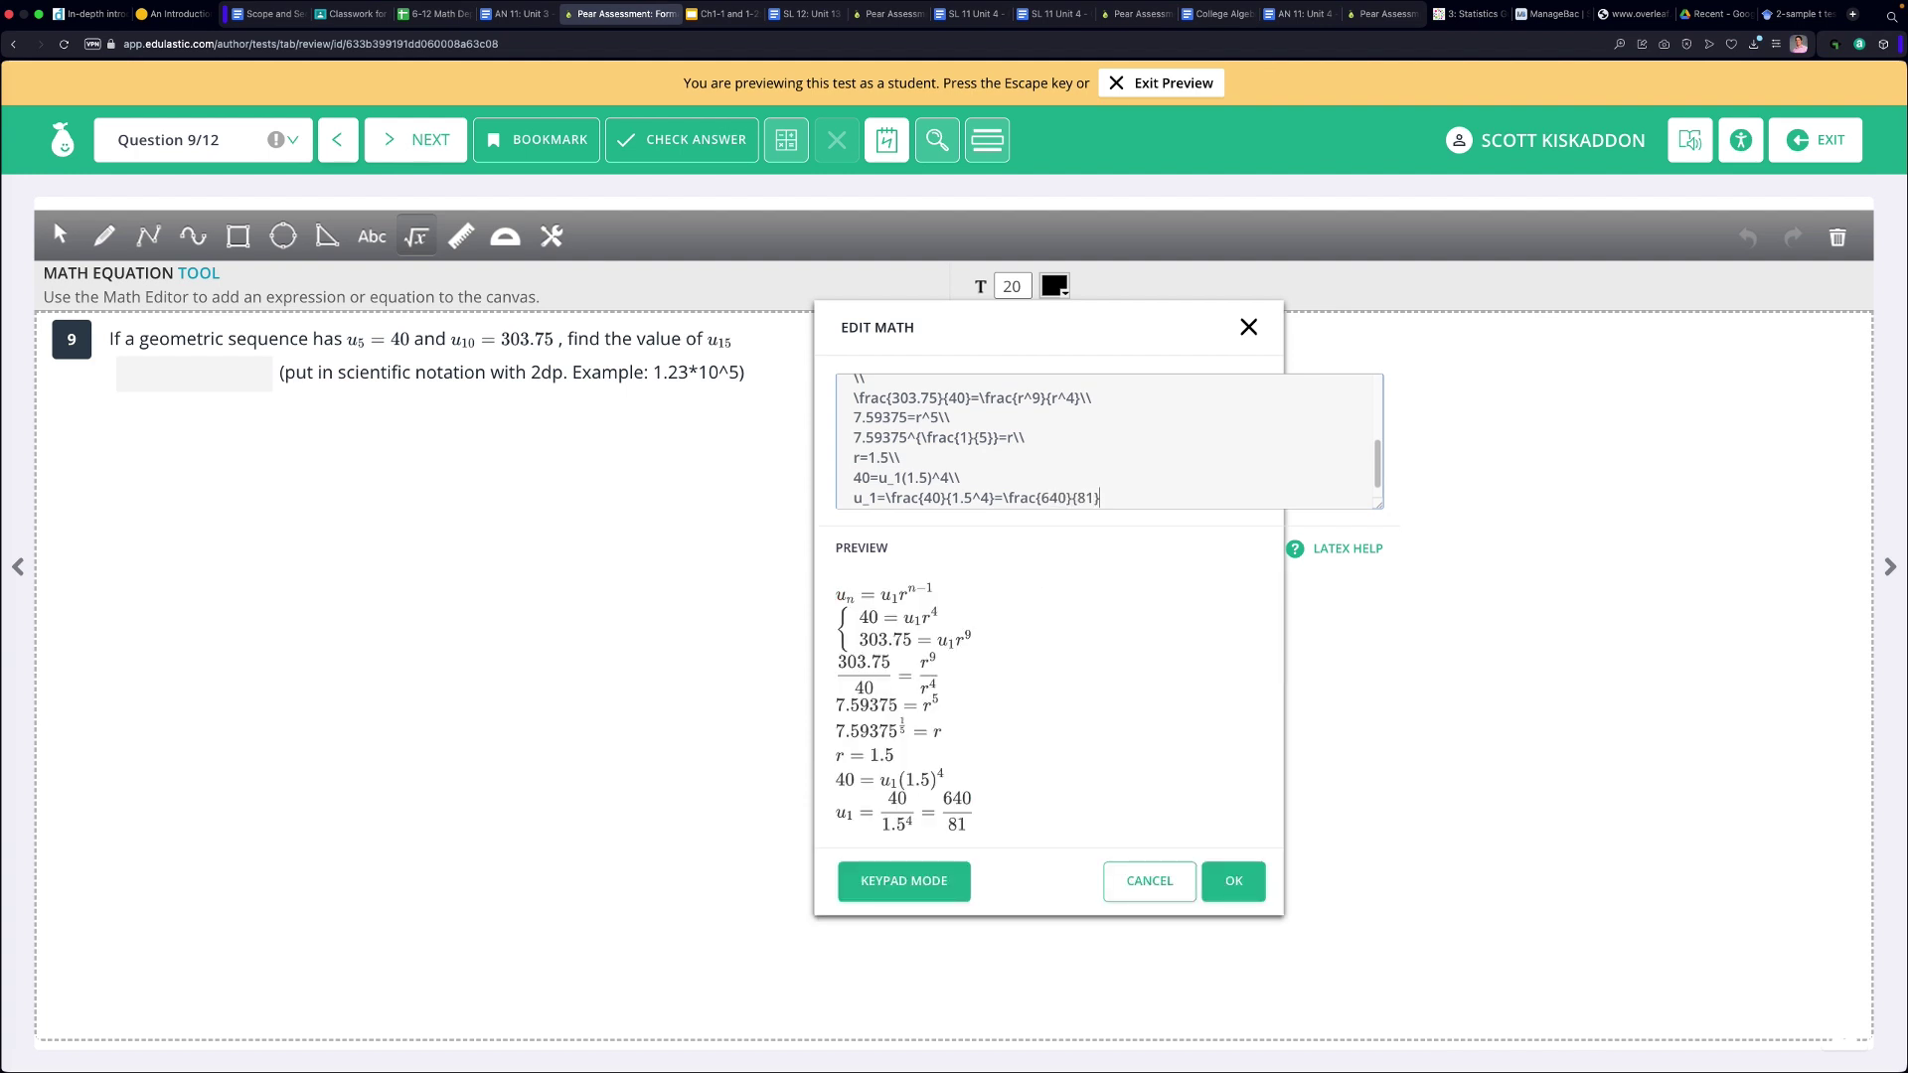
Add a line break and write the general term u_n=\frac{640}{81}(1.5)^{n-1} on the next line.
type("\\\\")
key("Return")
type("u_n=")
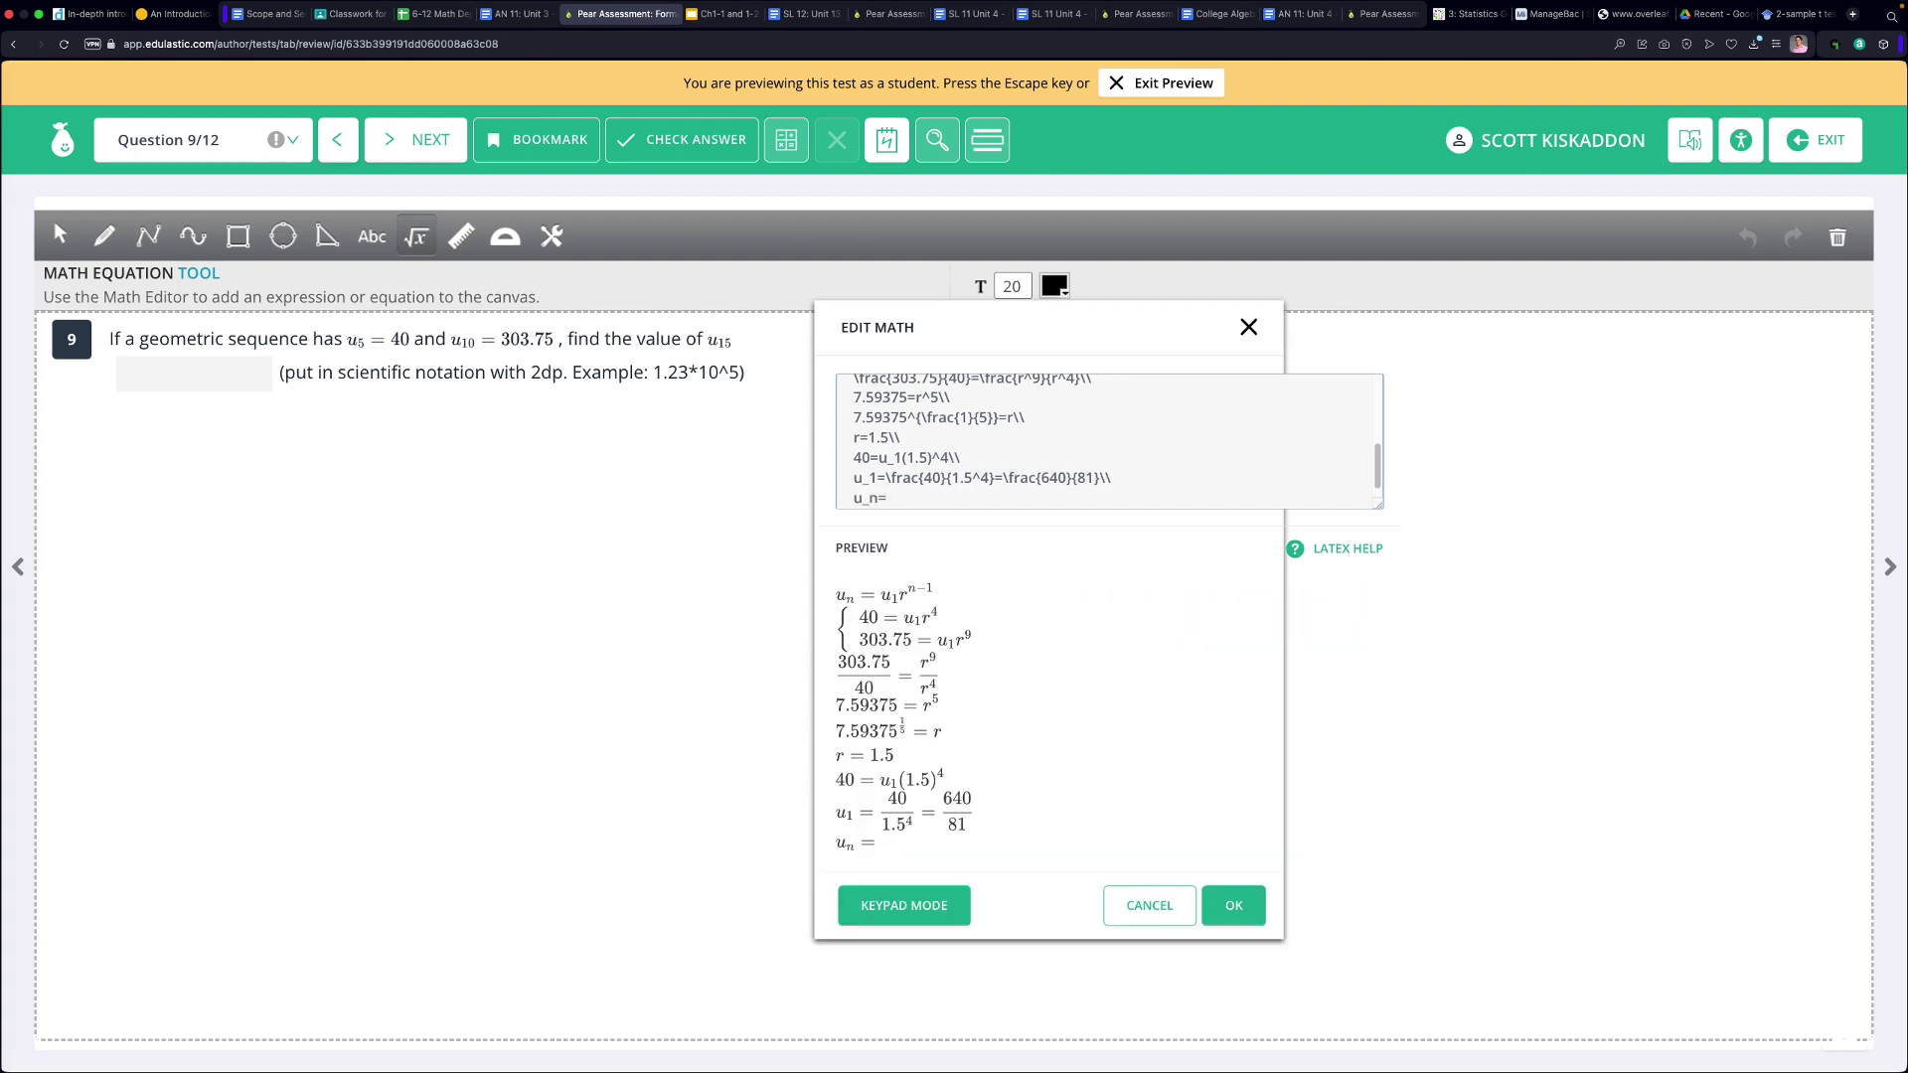
type("\\frac{")
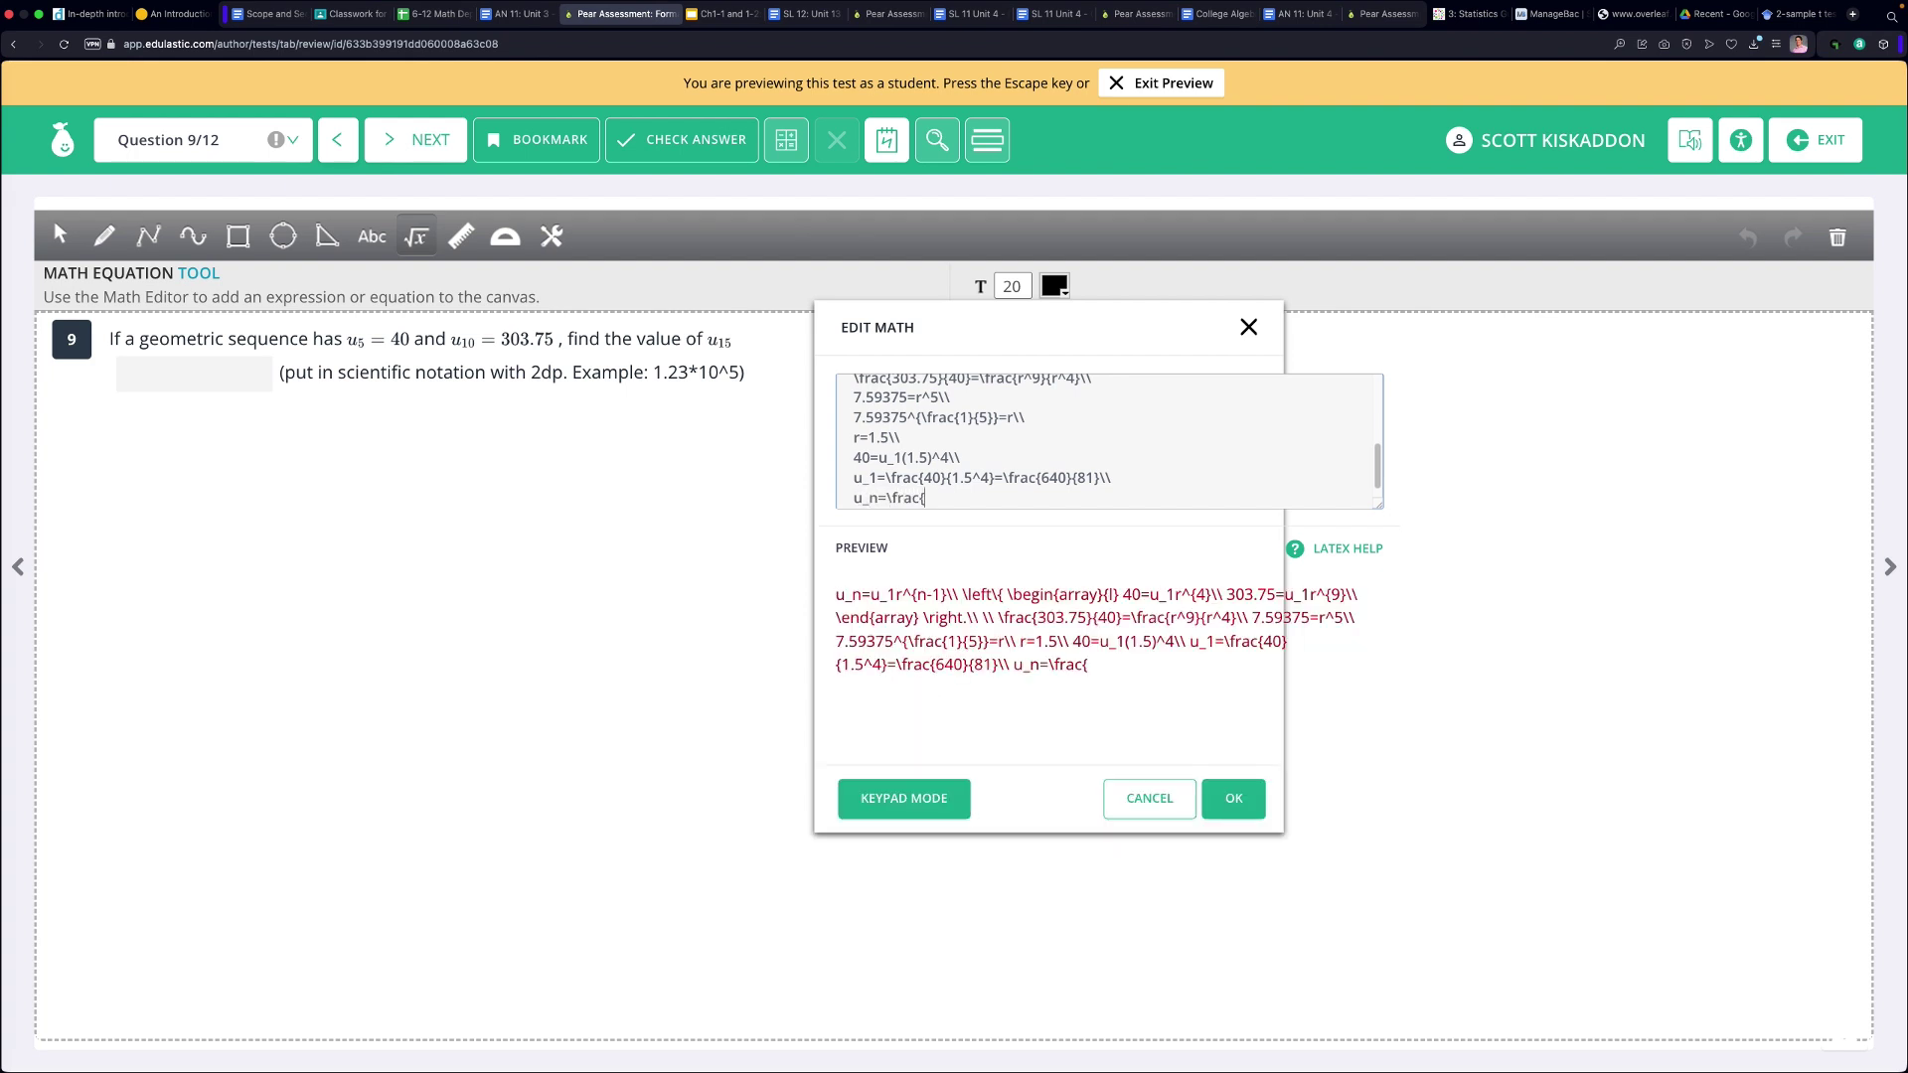
type("640}{81}")
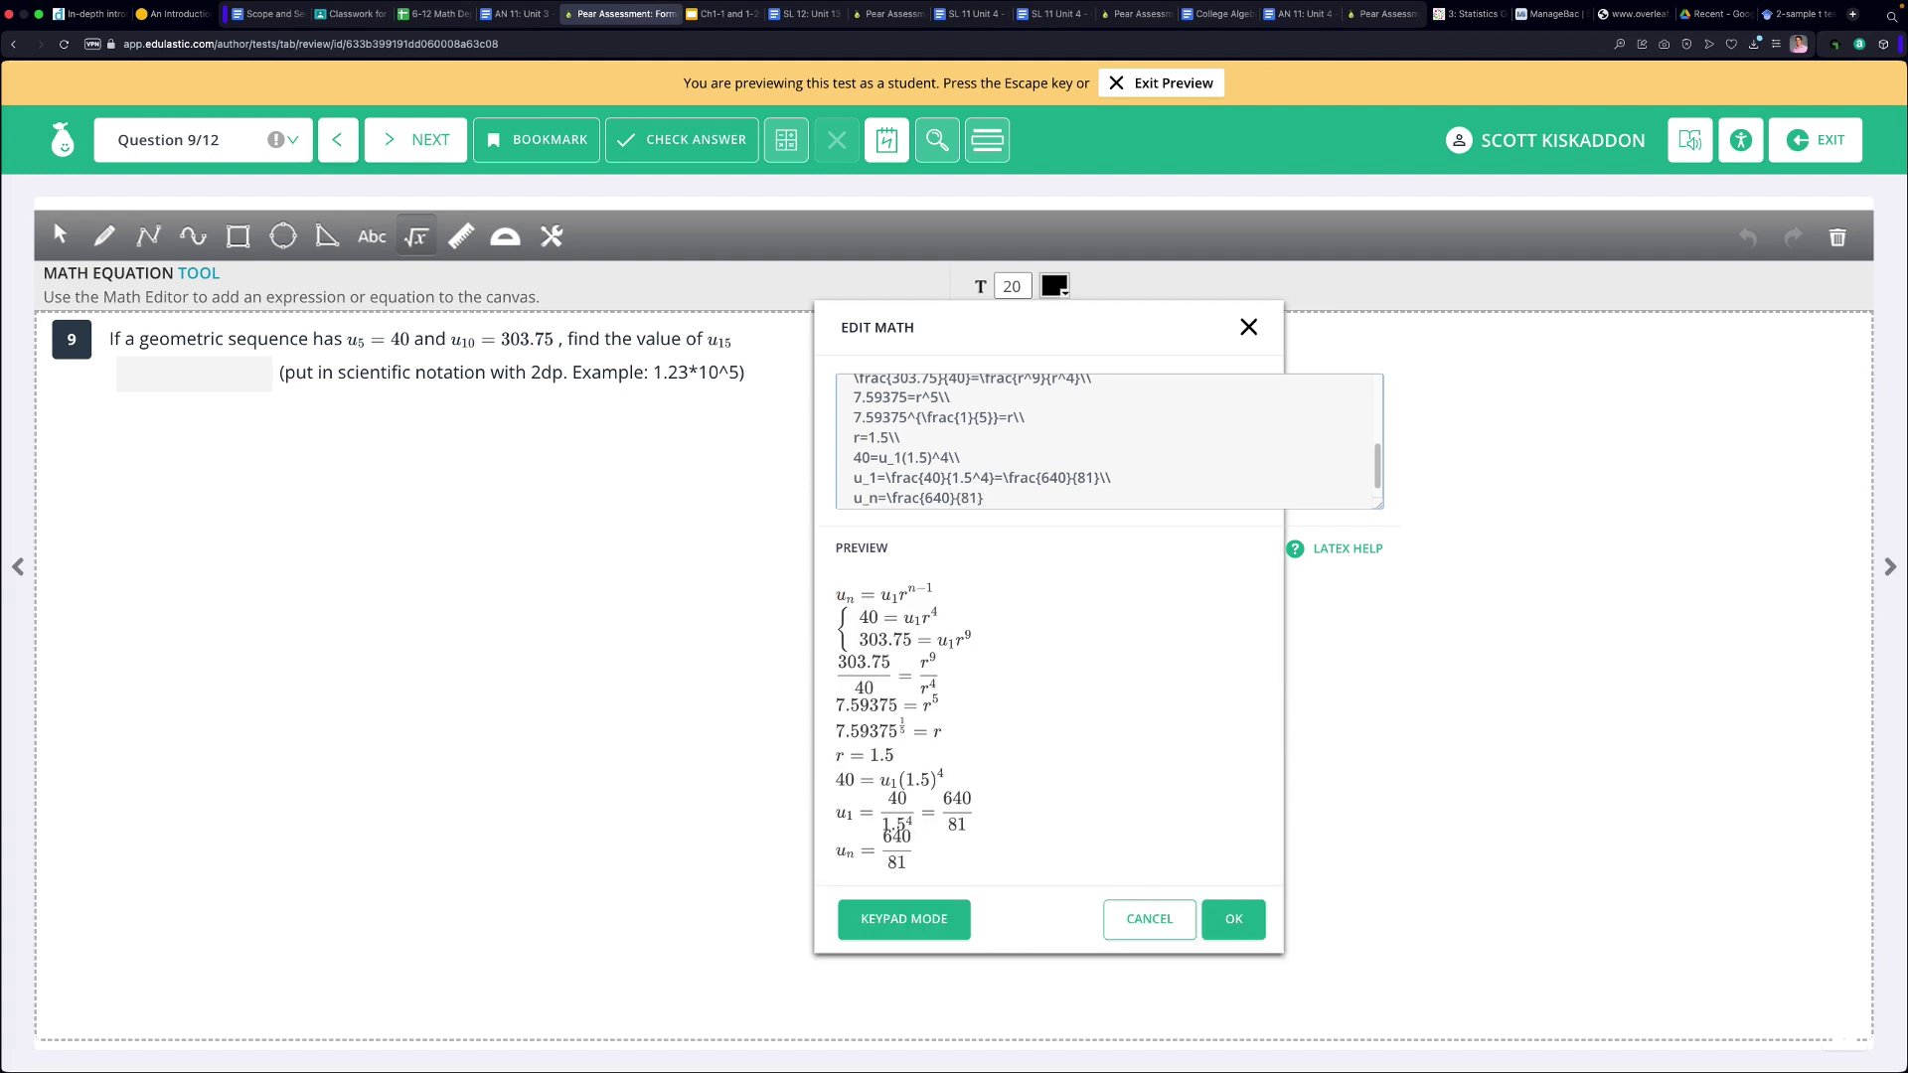
type("(1.5)^")
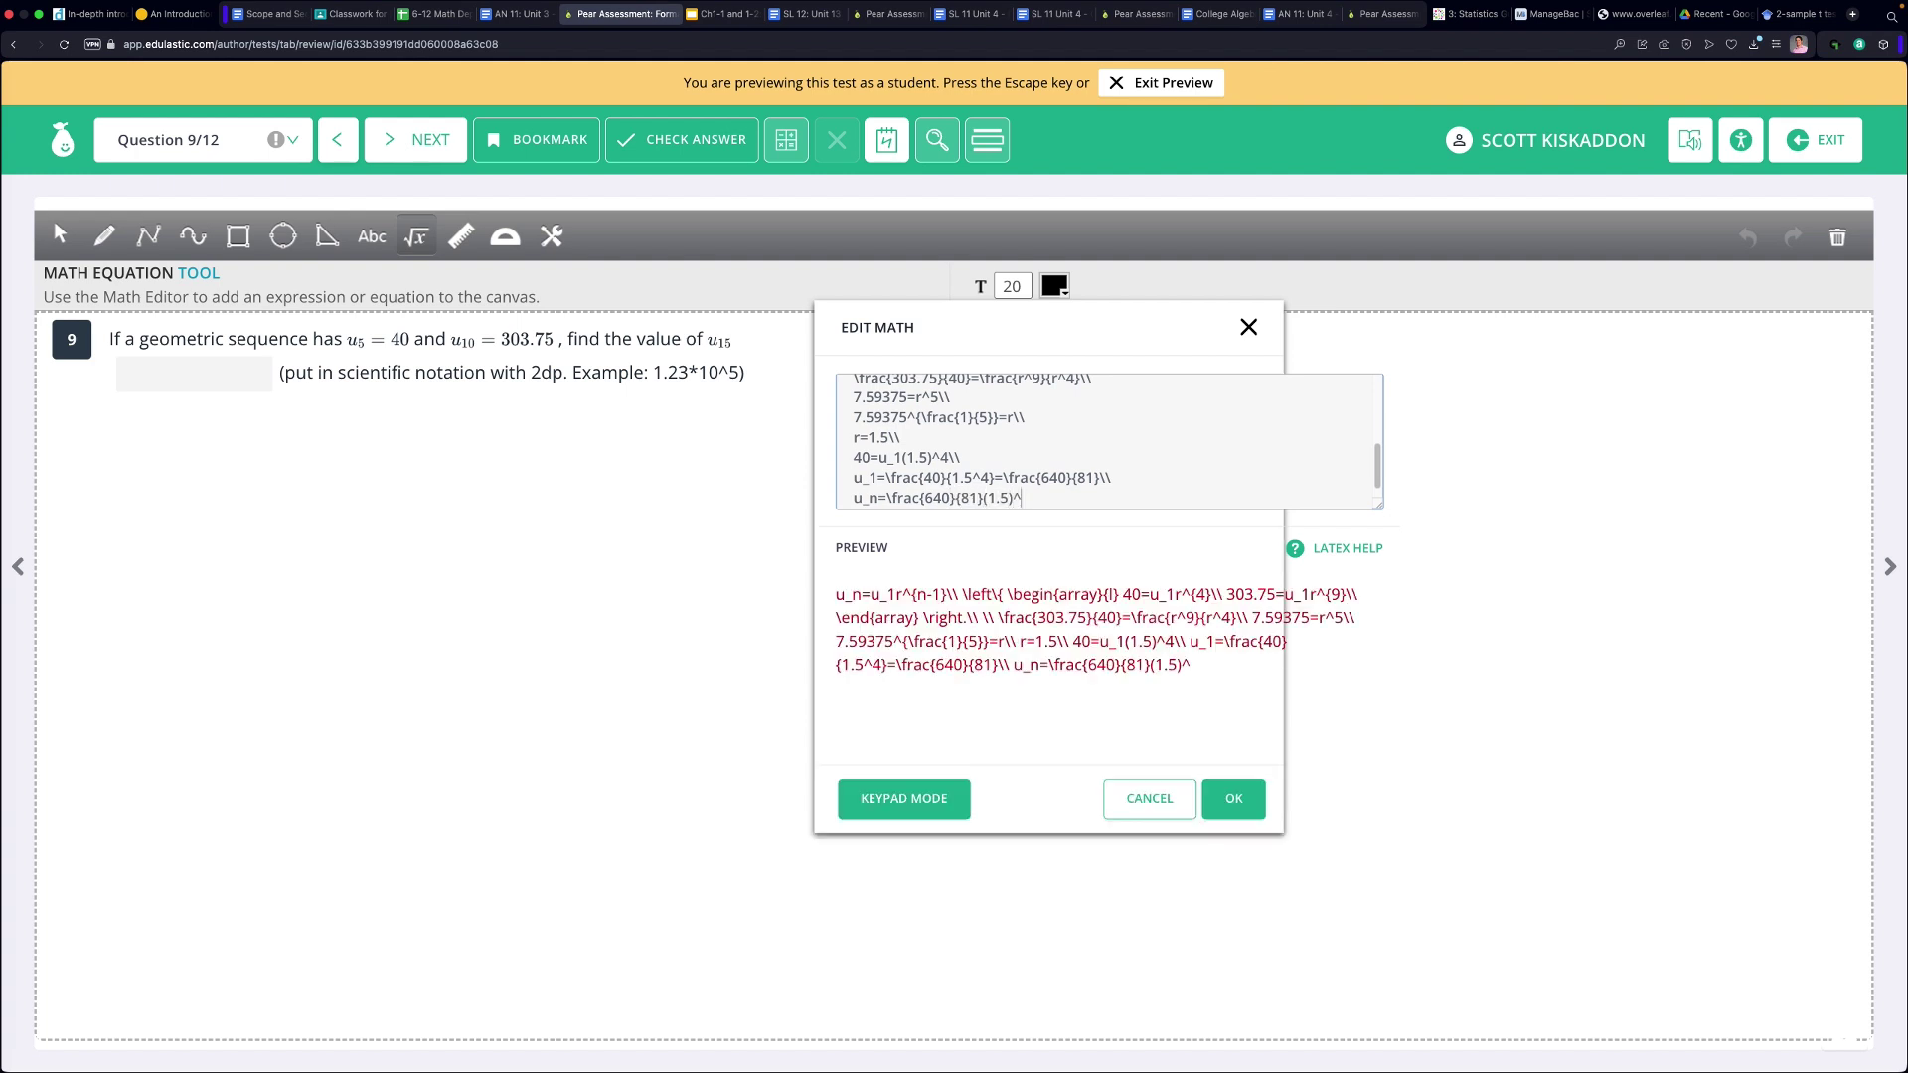
type("{n-1}")
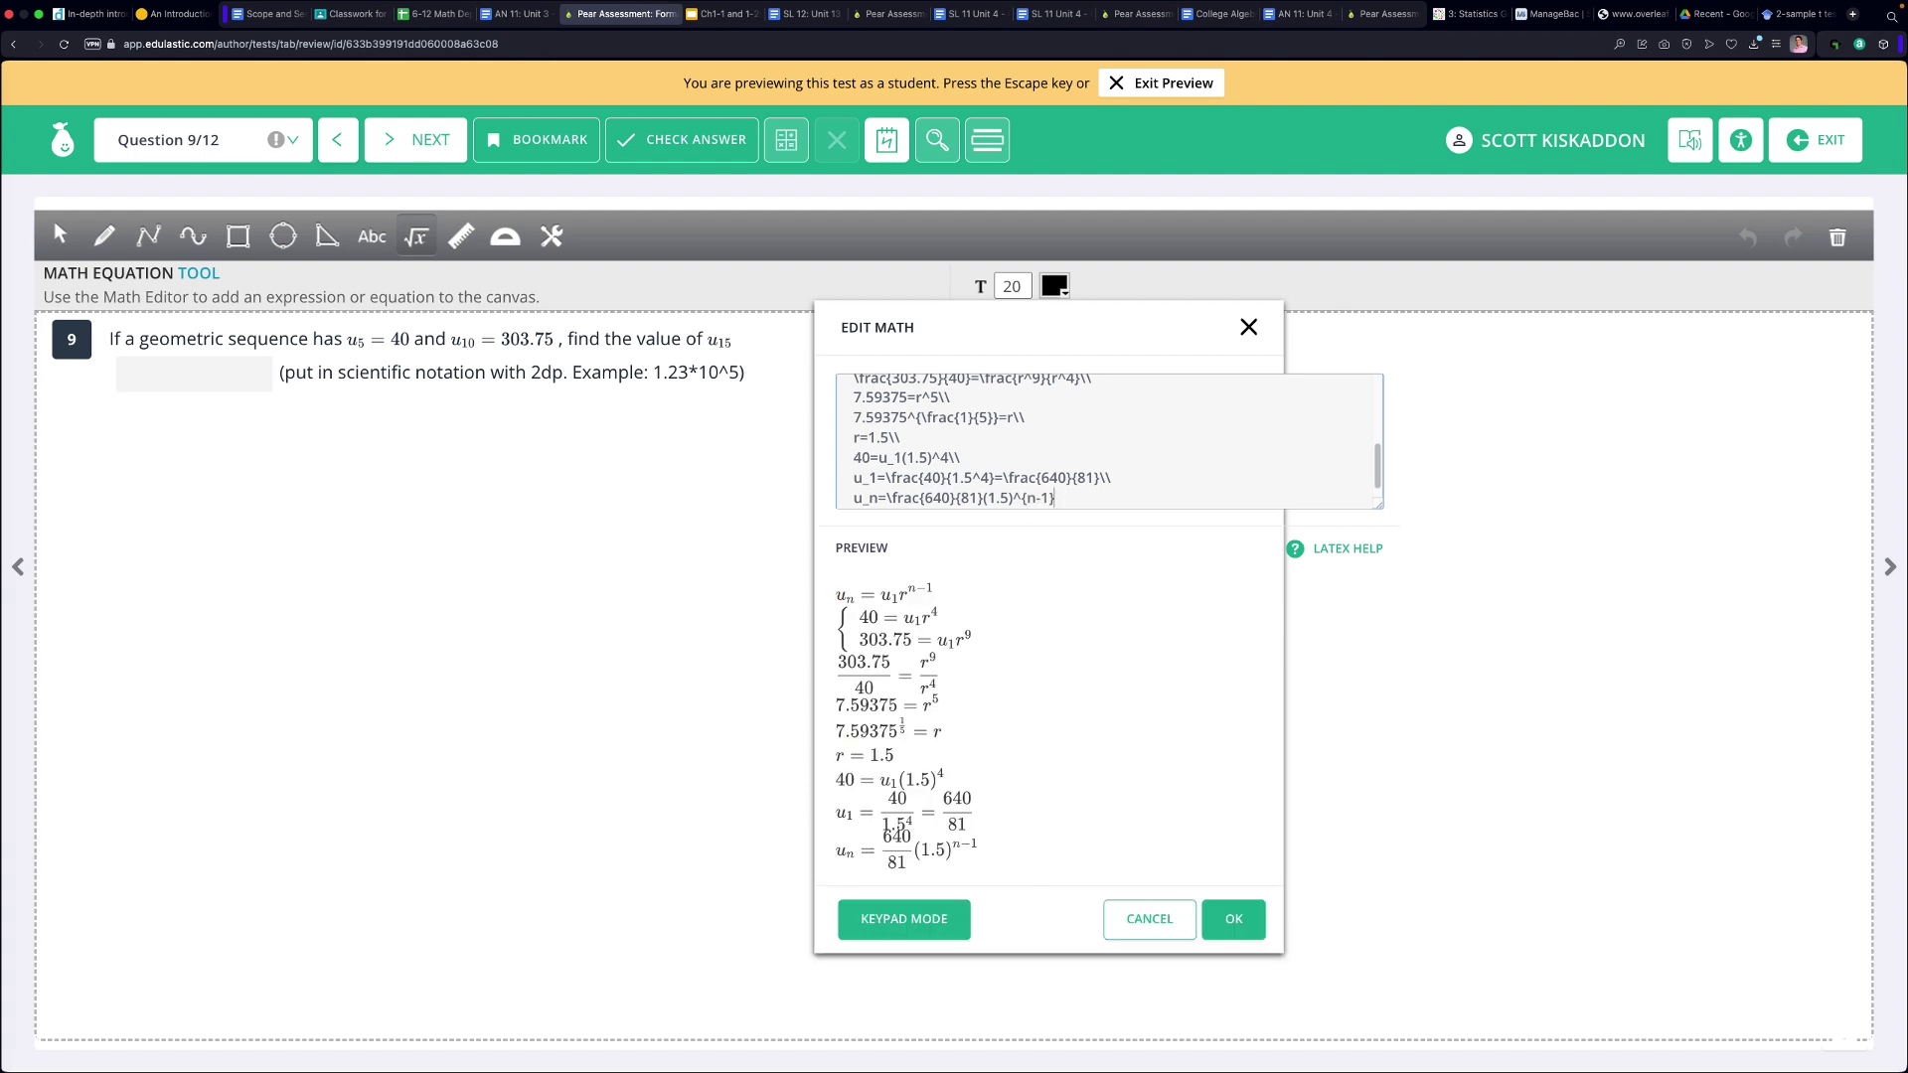
Add a line break after the general term and begin the next line with u_{15}=\frac{640}{81}.
type("\\\\")
key("Return")
type("u_1")
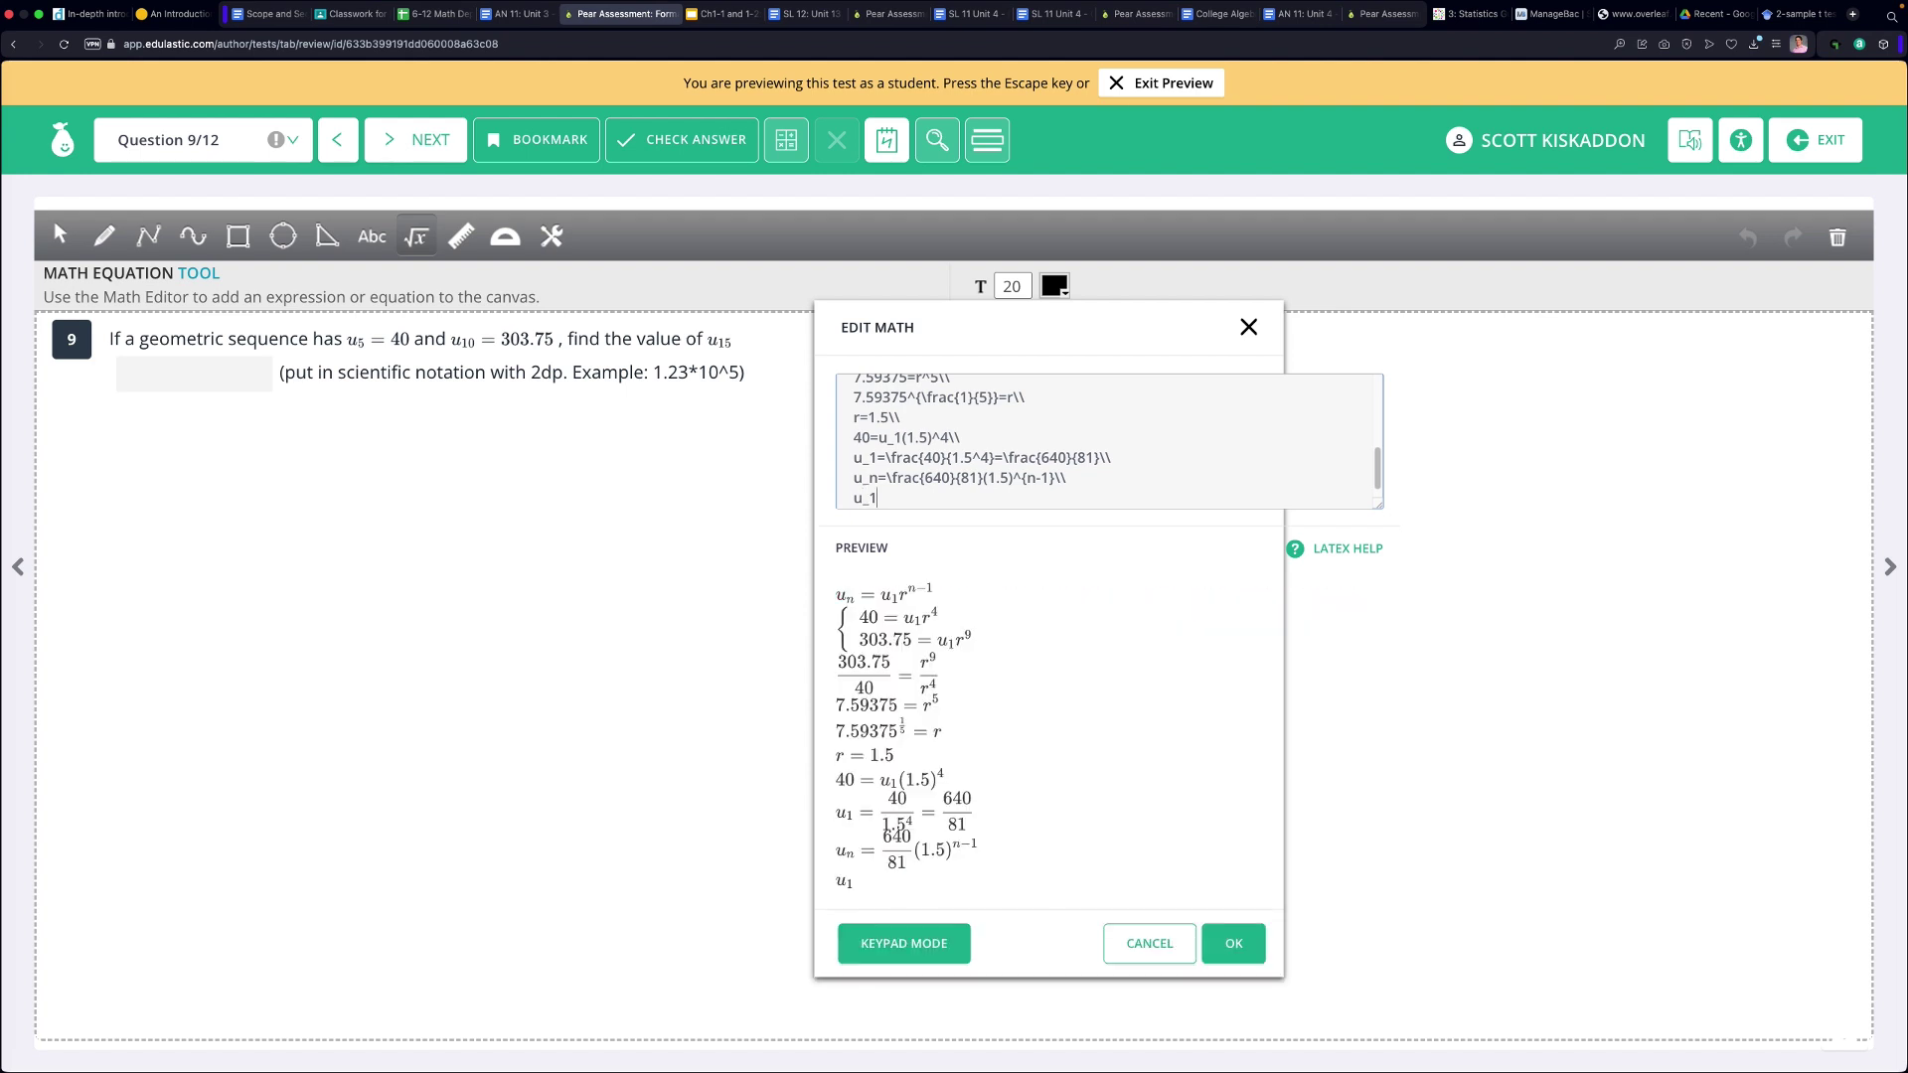
type("5=64")
key("BackSpace")
key("BackSpace")
key("BackSpace")
key("BackSpace")
key("BackSpace")
type("{15}=\frac{640}{81}")
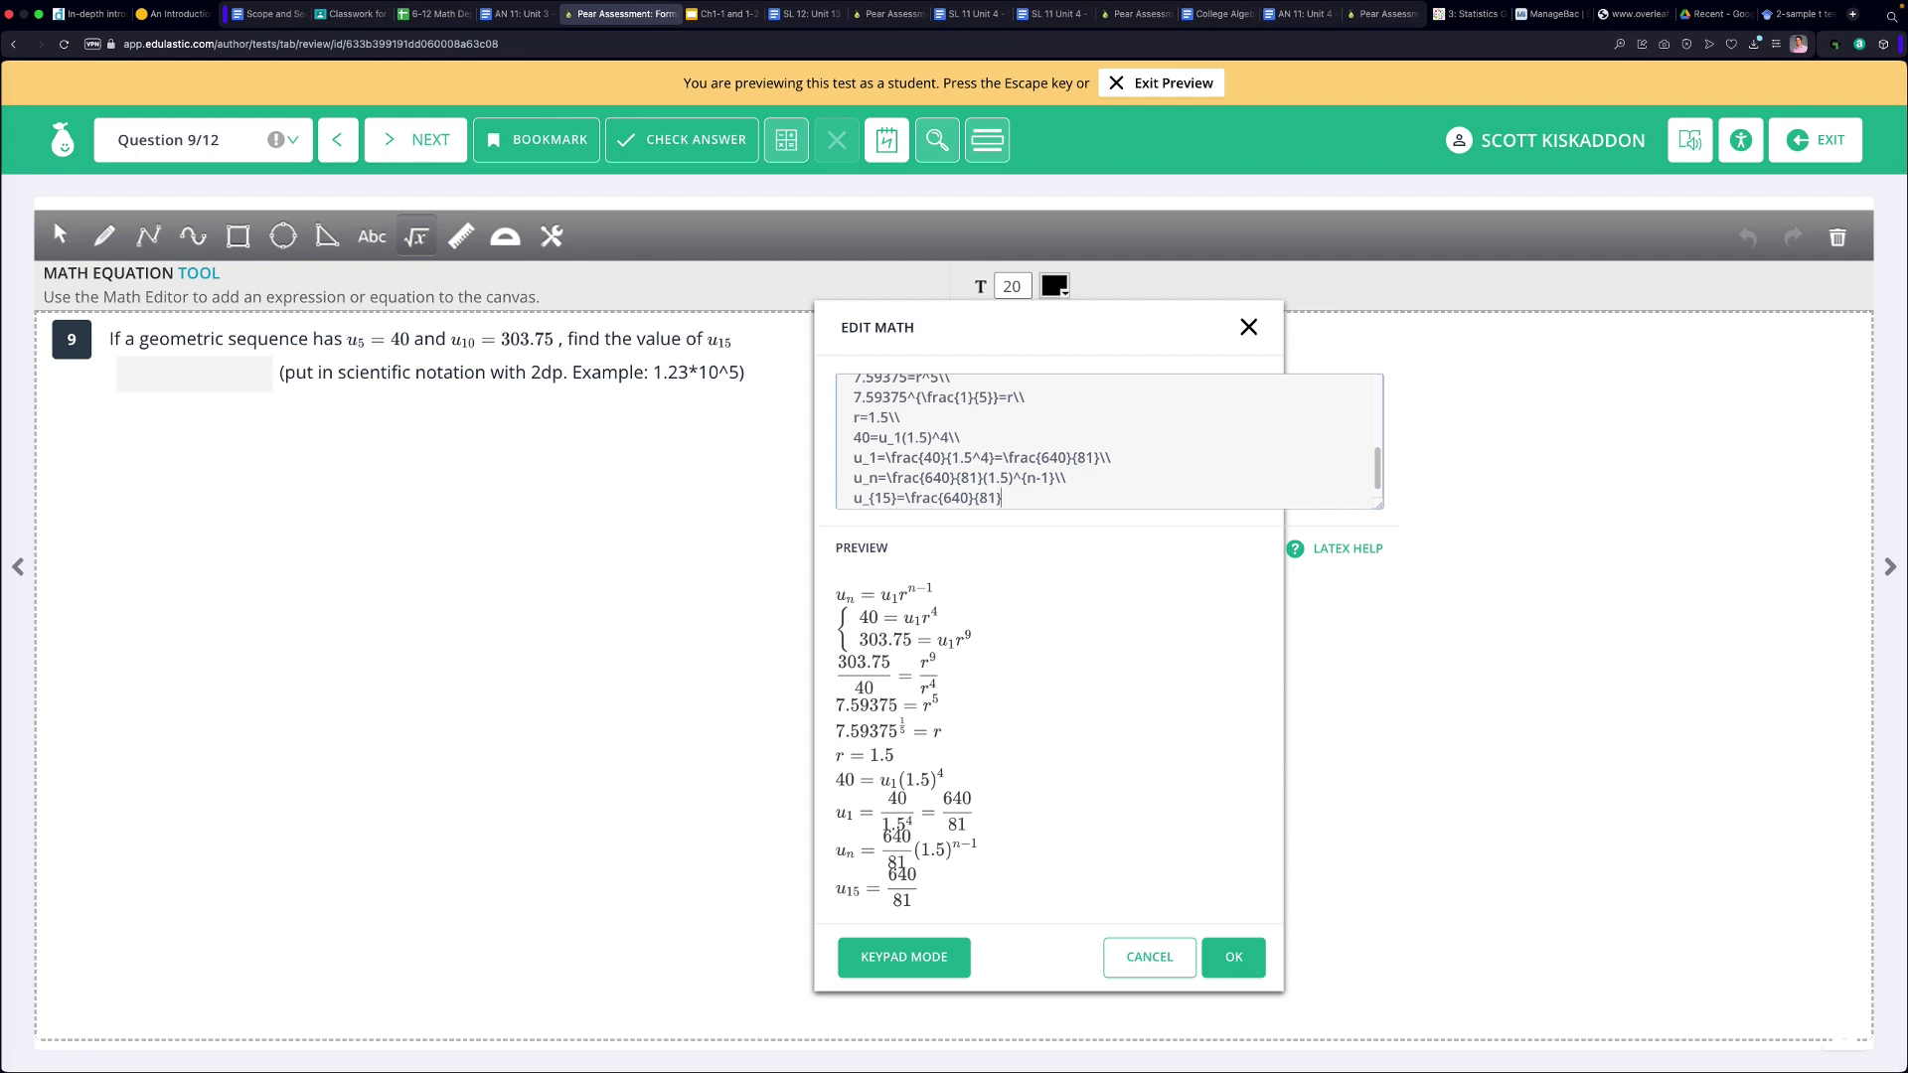
Multiply the u_{15} fraction by (1.5)^{15-1} and add an equals sign.
type("(1.5)^{n-")
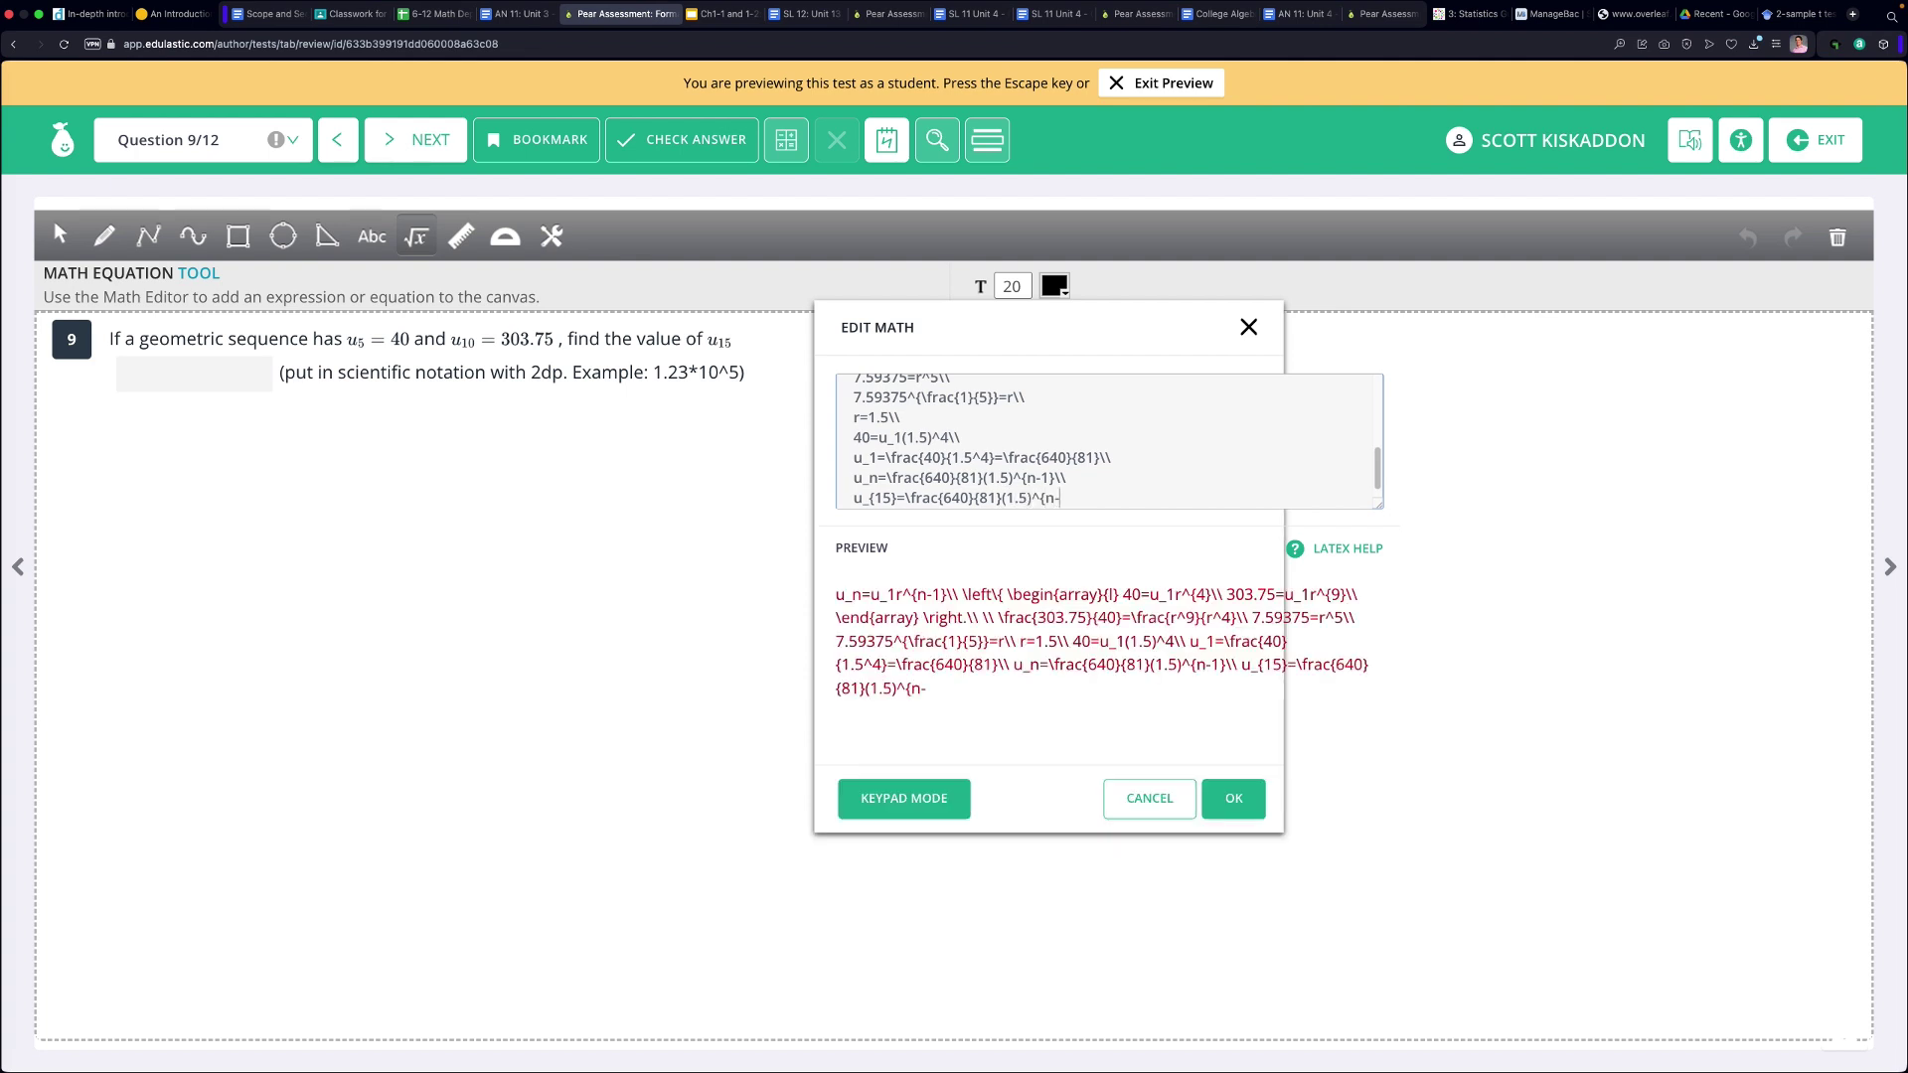
type("1}")
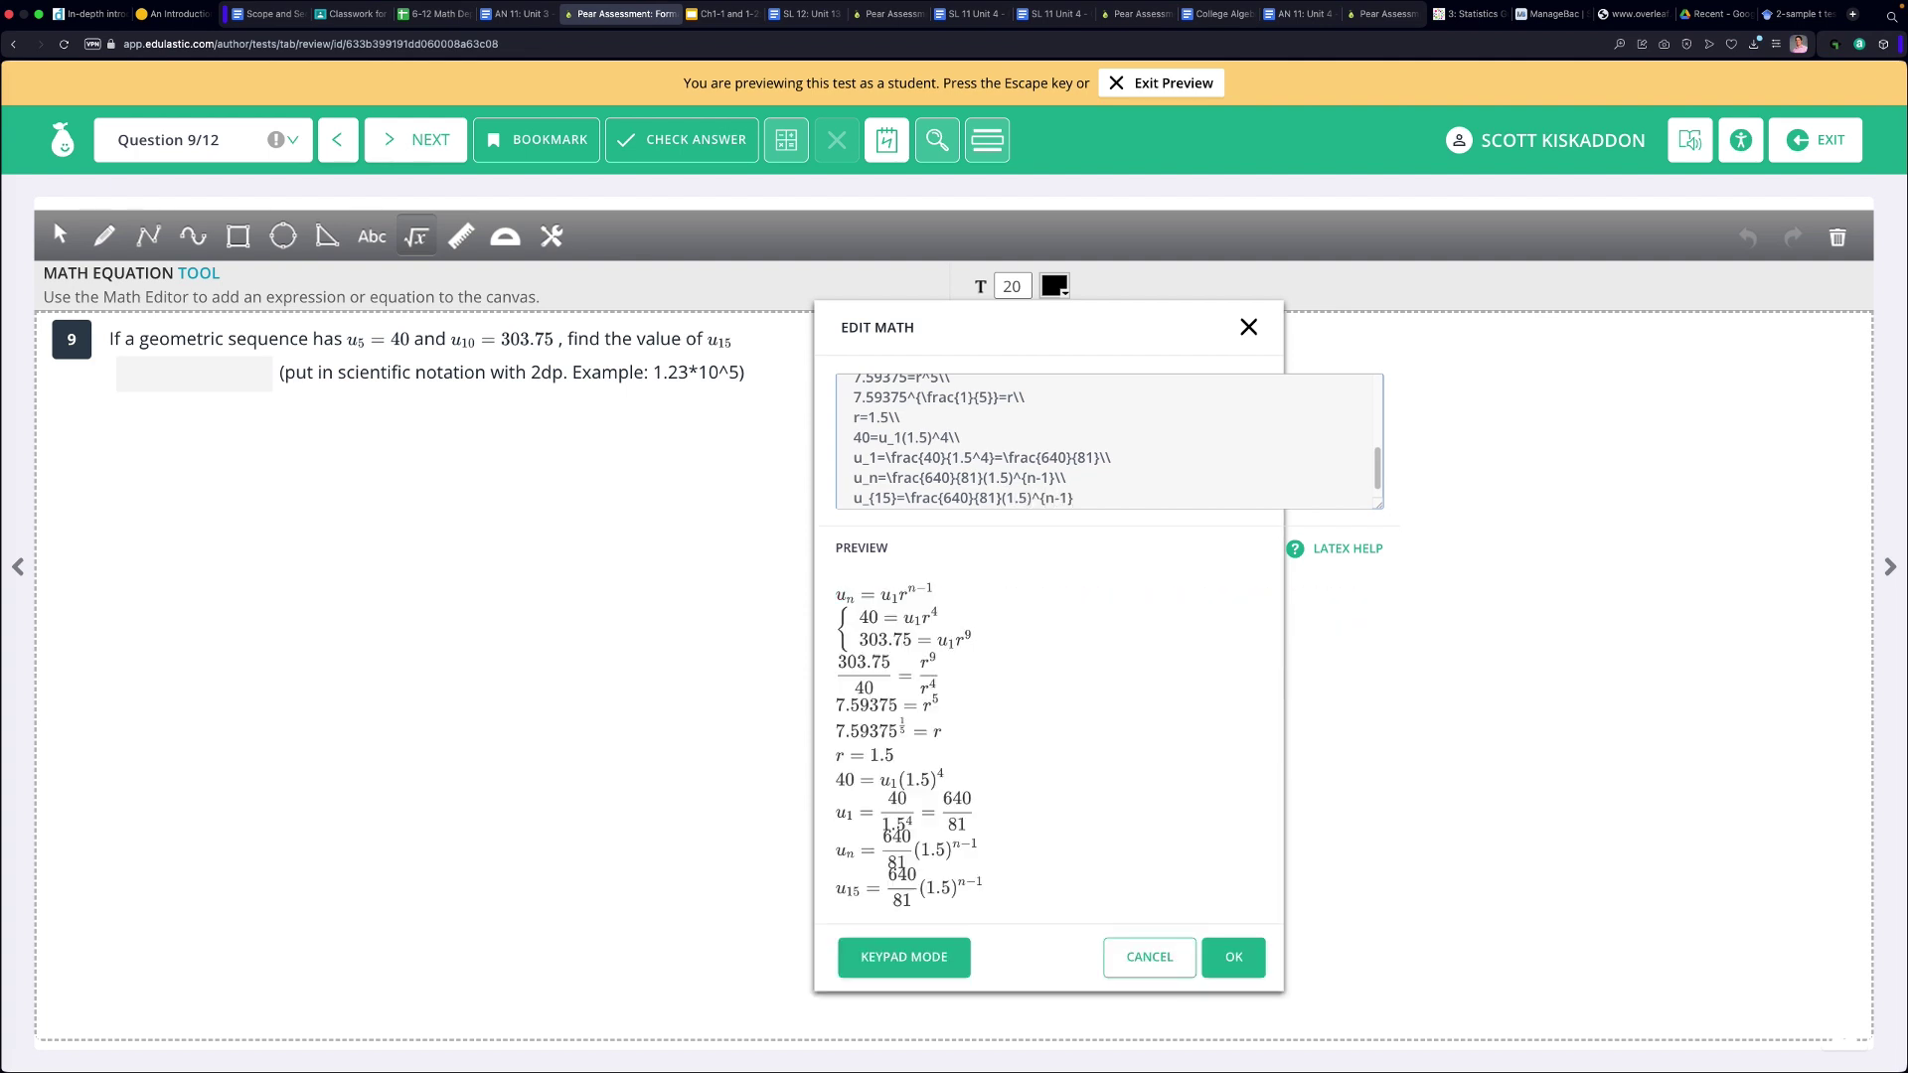
key("Left")
key("BackSpace")
key("BackSpace")
key("BackSpace")
type("15-1}=")
Finish the u_{15} line with \frac{295245}{128} and place the completed working on the scratchpad.
type("\\frac{")
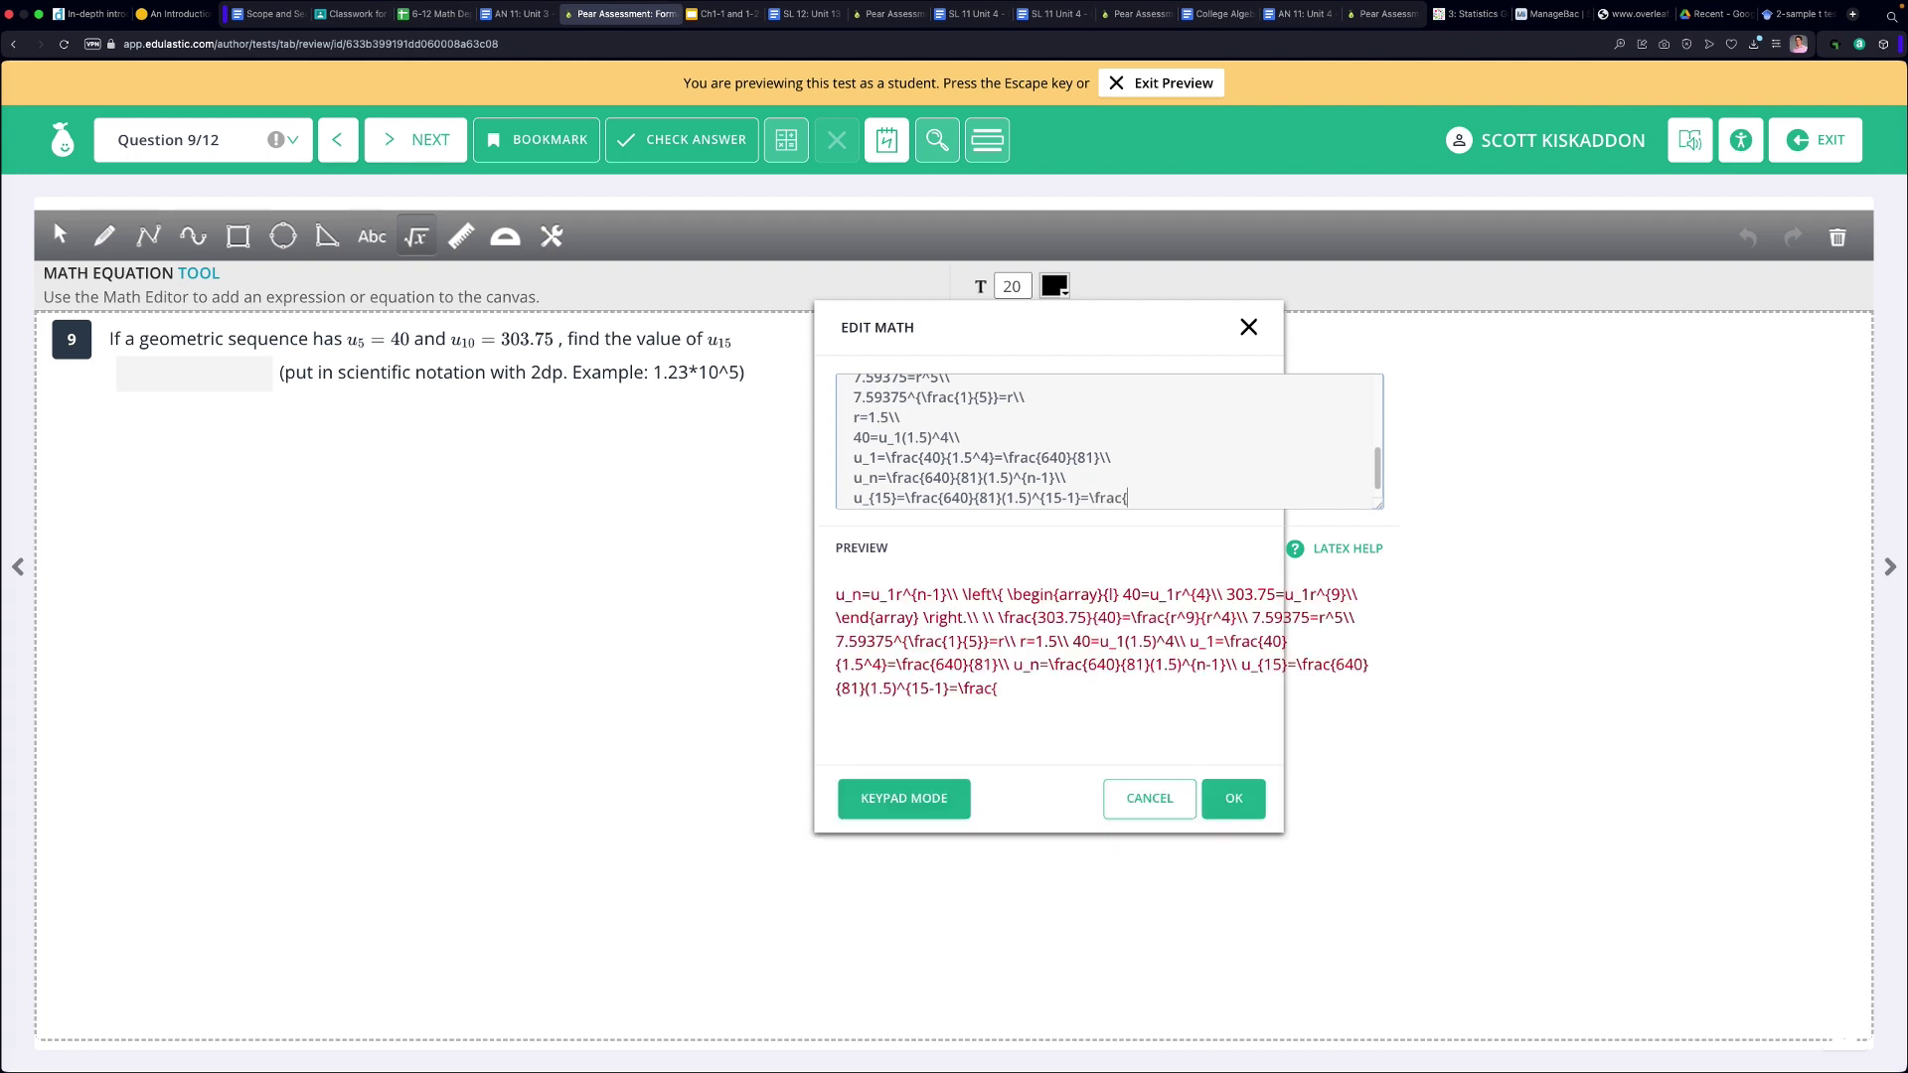
type("295245}{128}")
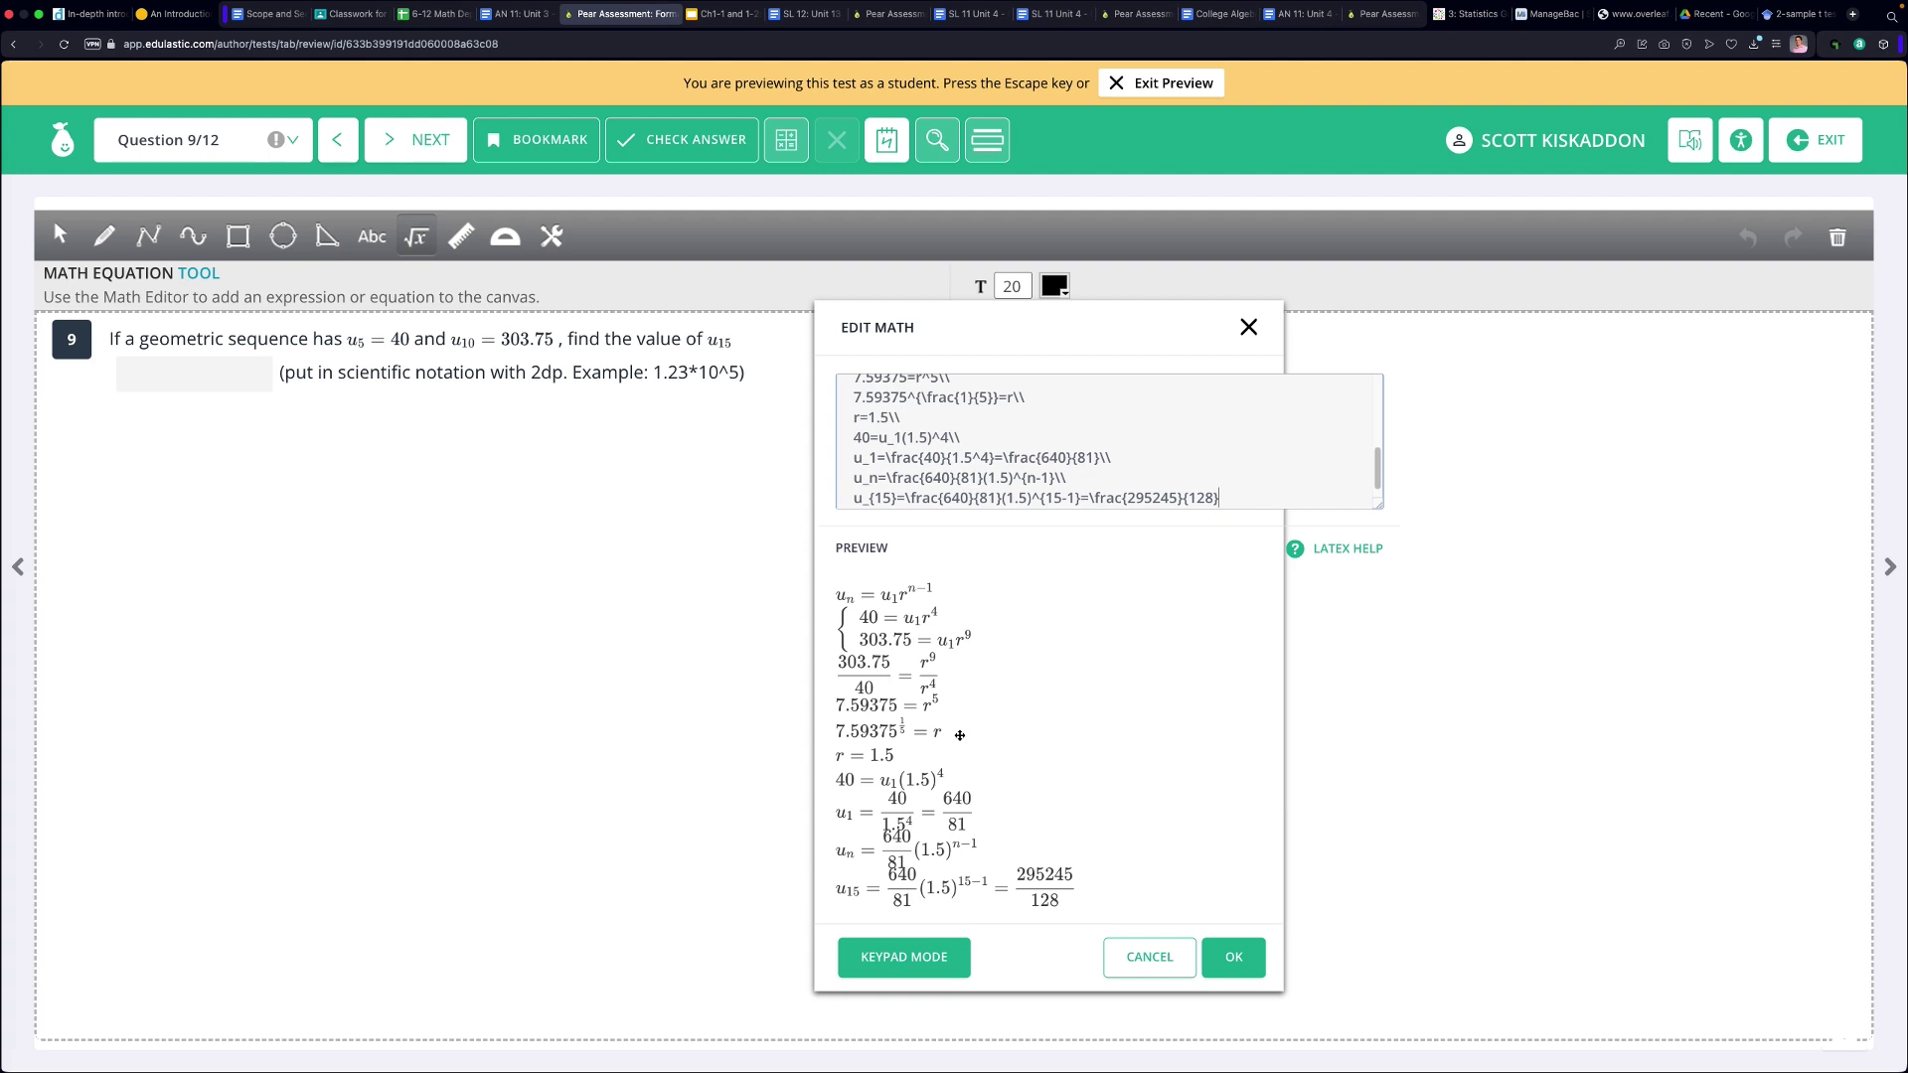
left_click(1242, 956)
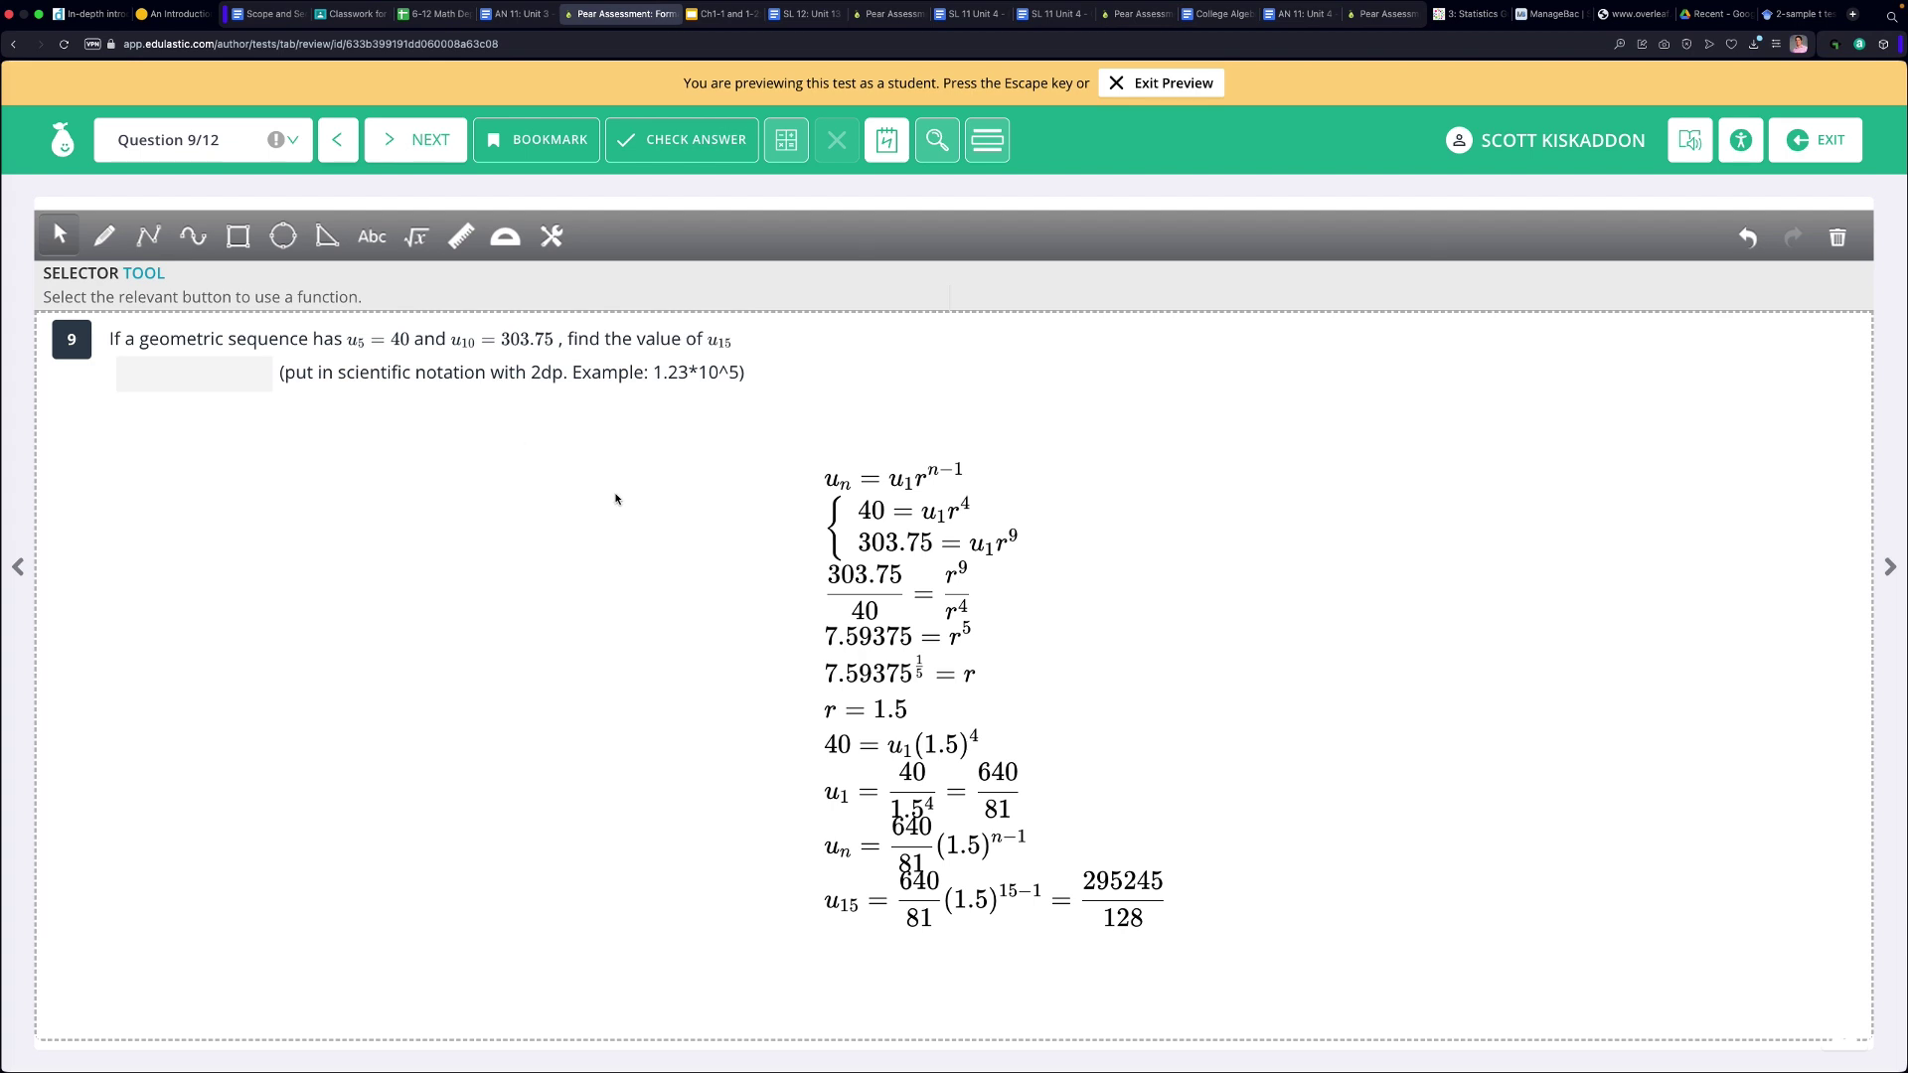
Close the scratchpad, enter 2.31*10^3 as the answer to question 9, and check it.
left_click(886, 140)
left_click(228, 276)
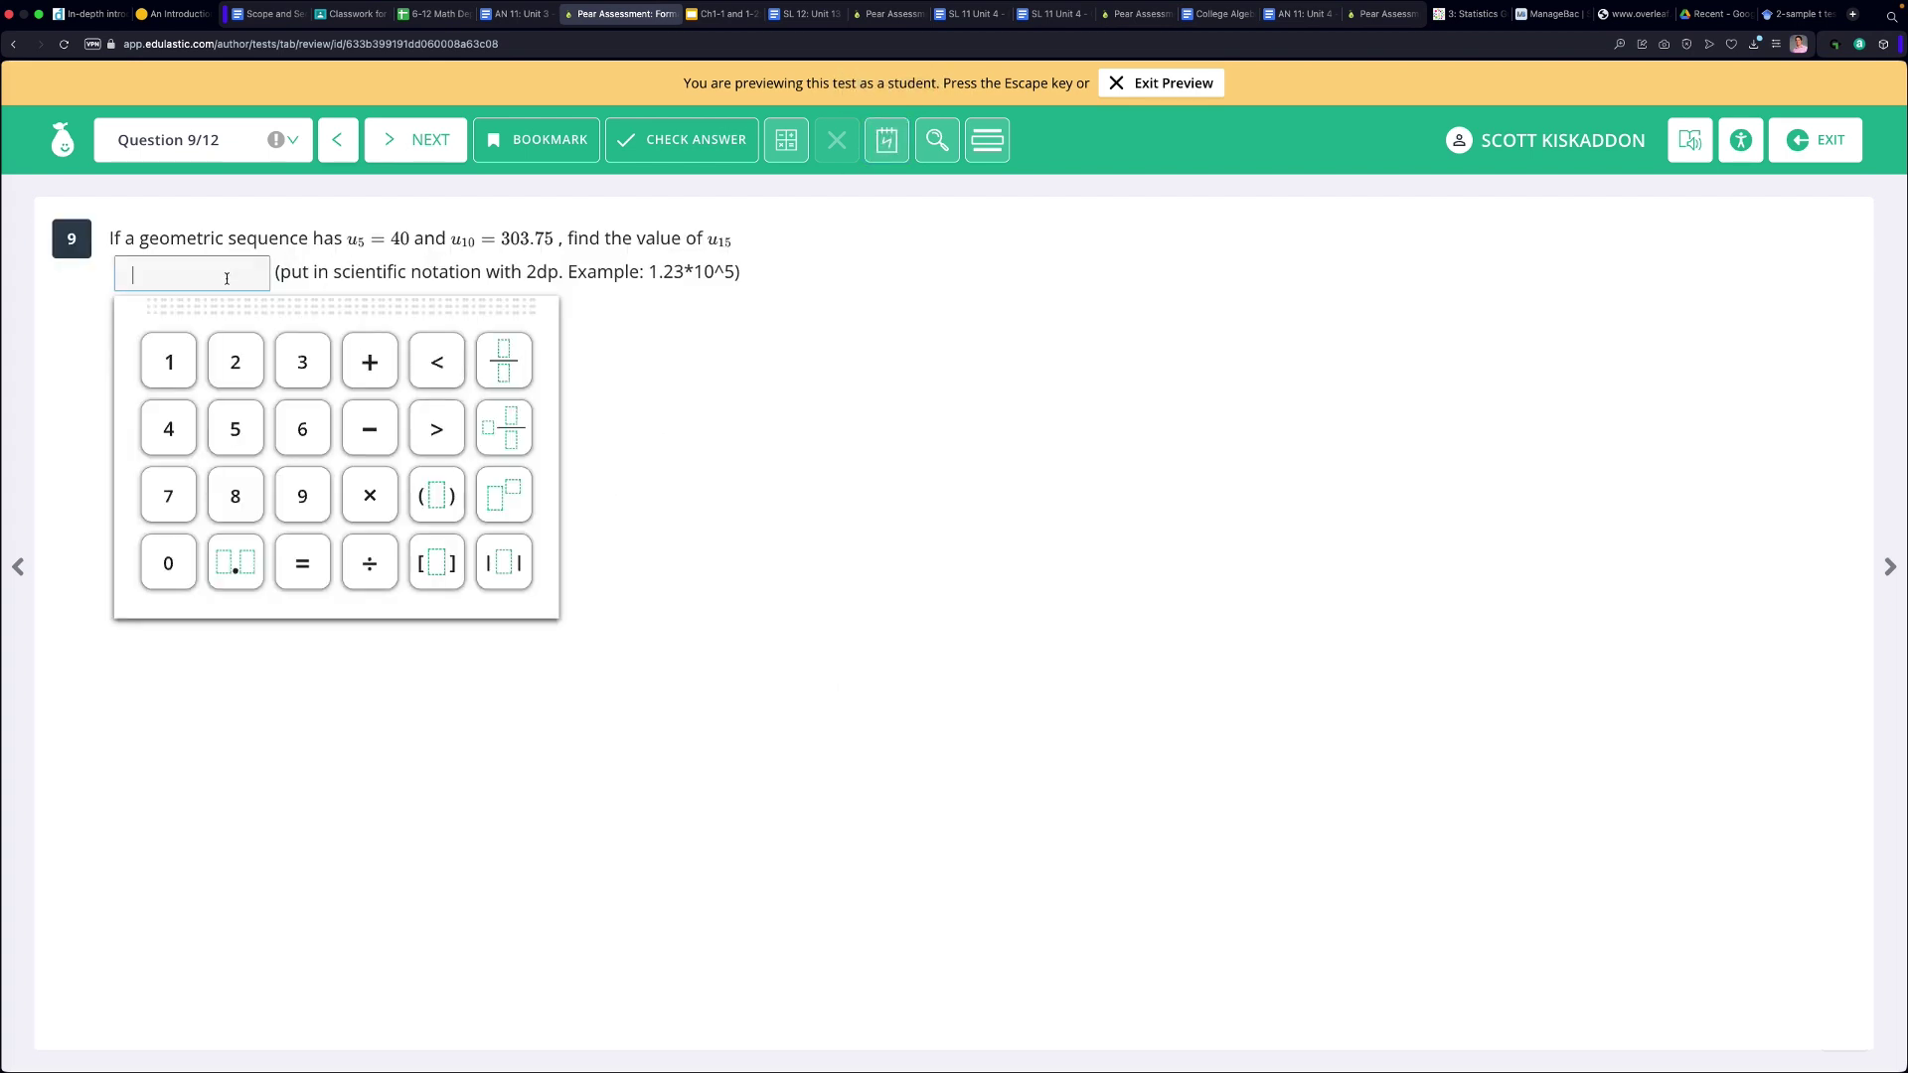
type("2.31")
type("*10")
type("^3")
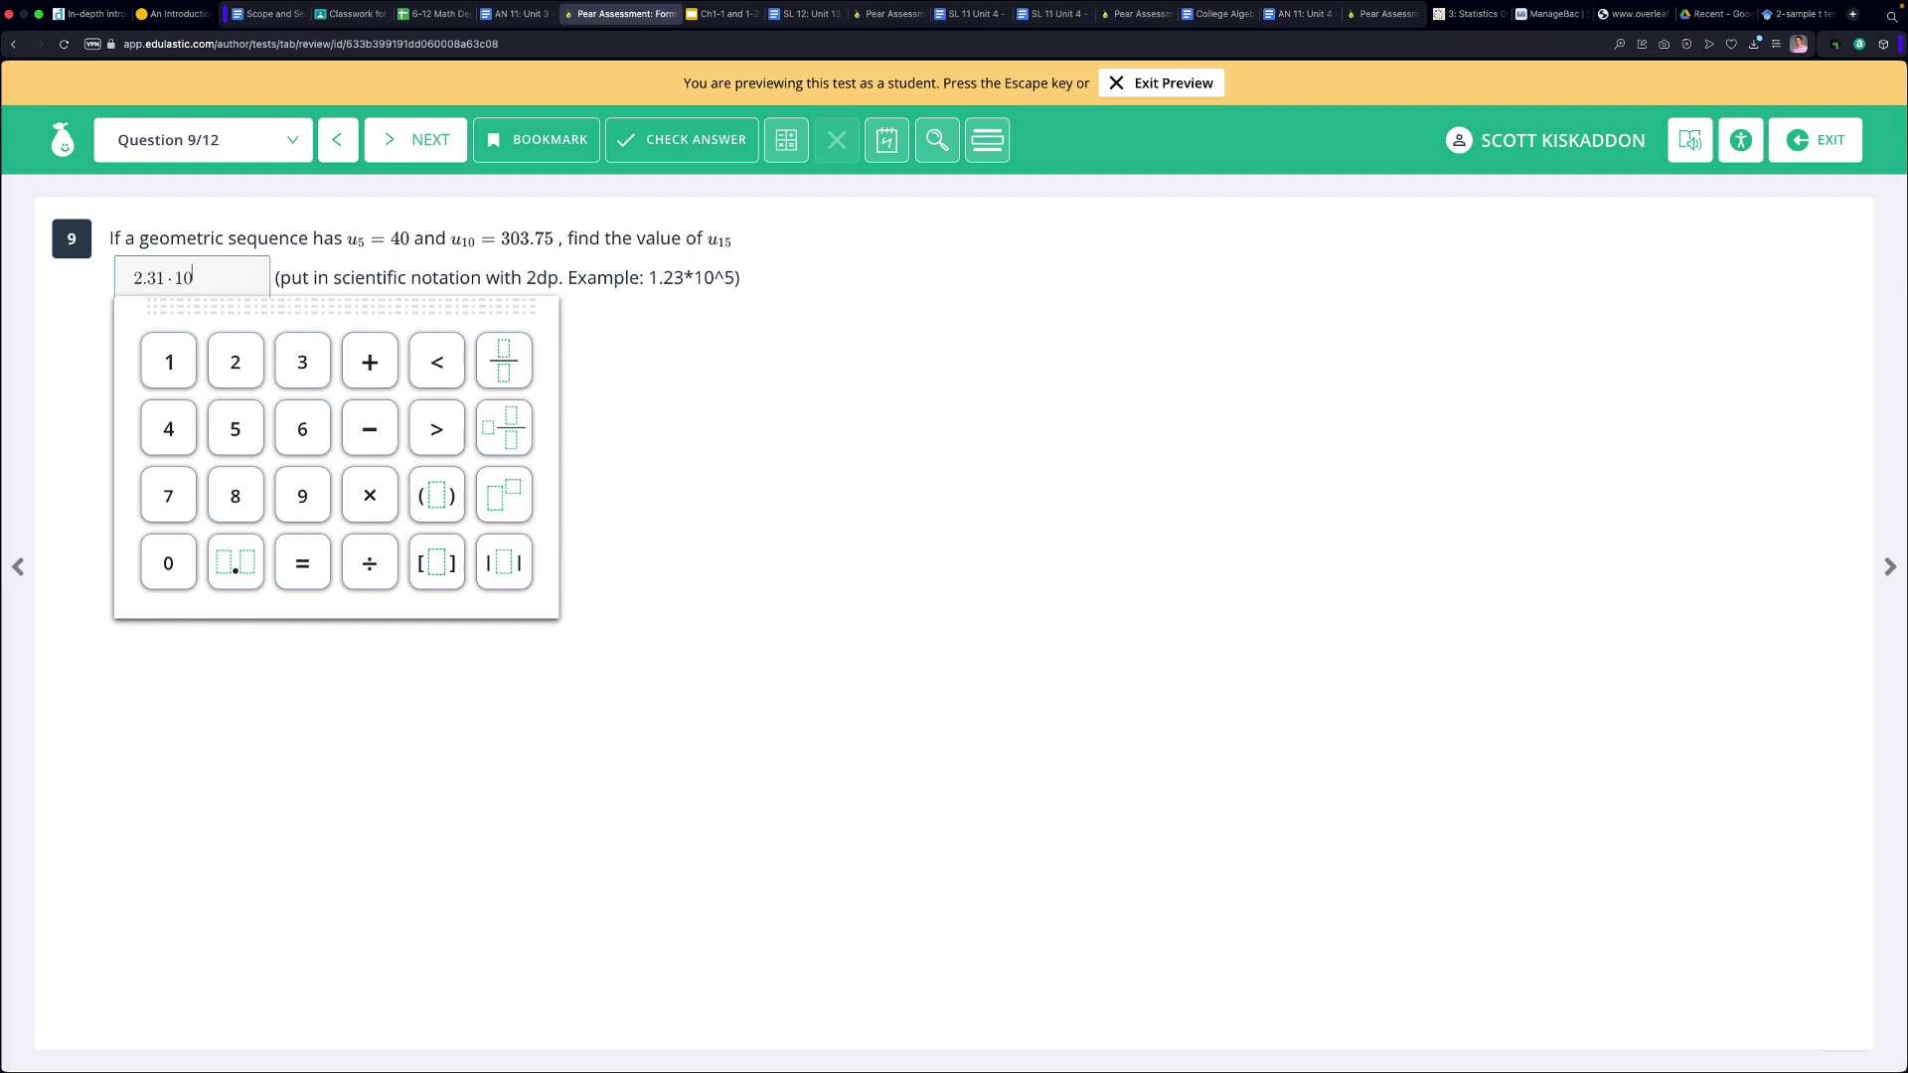
left_click(660, 147)
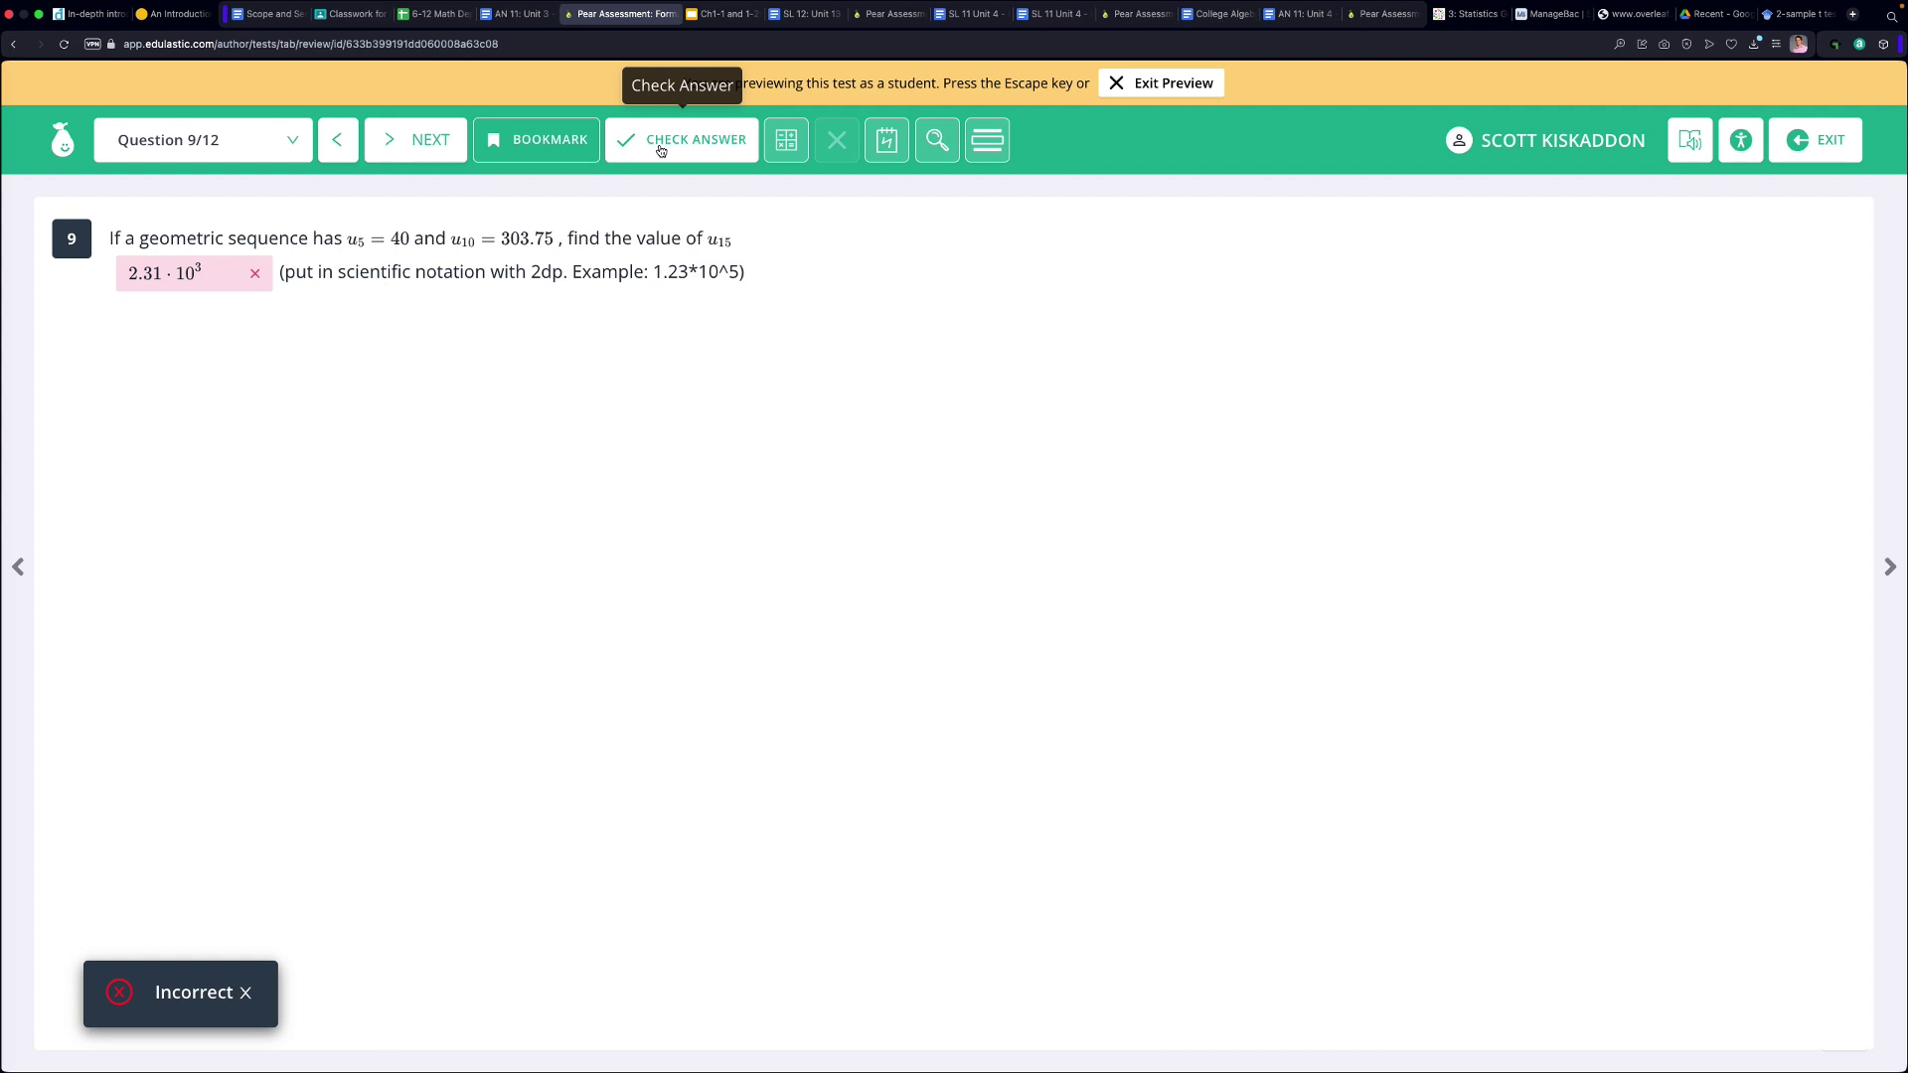
Exit the student preview, switch the test to editing, and open question 9 in the item editor.
left_click(1801, 143)
scroll(563, 956, "down", 3)
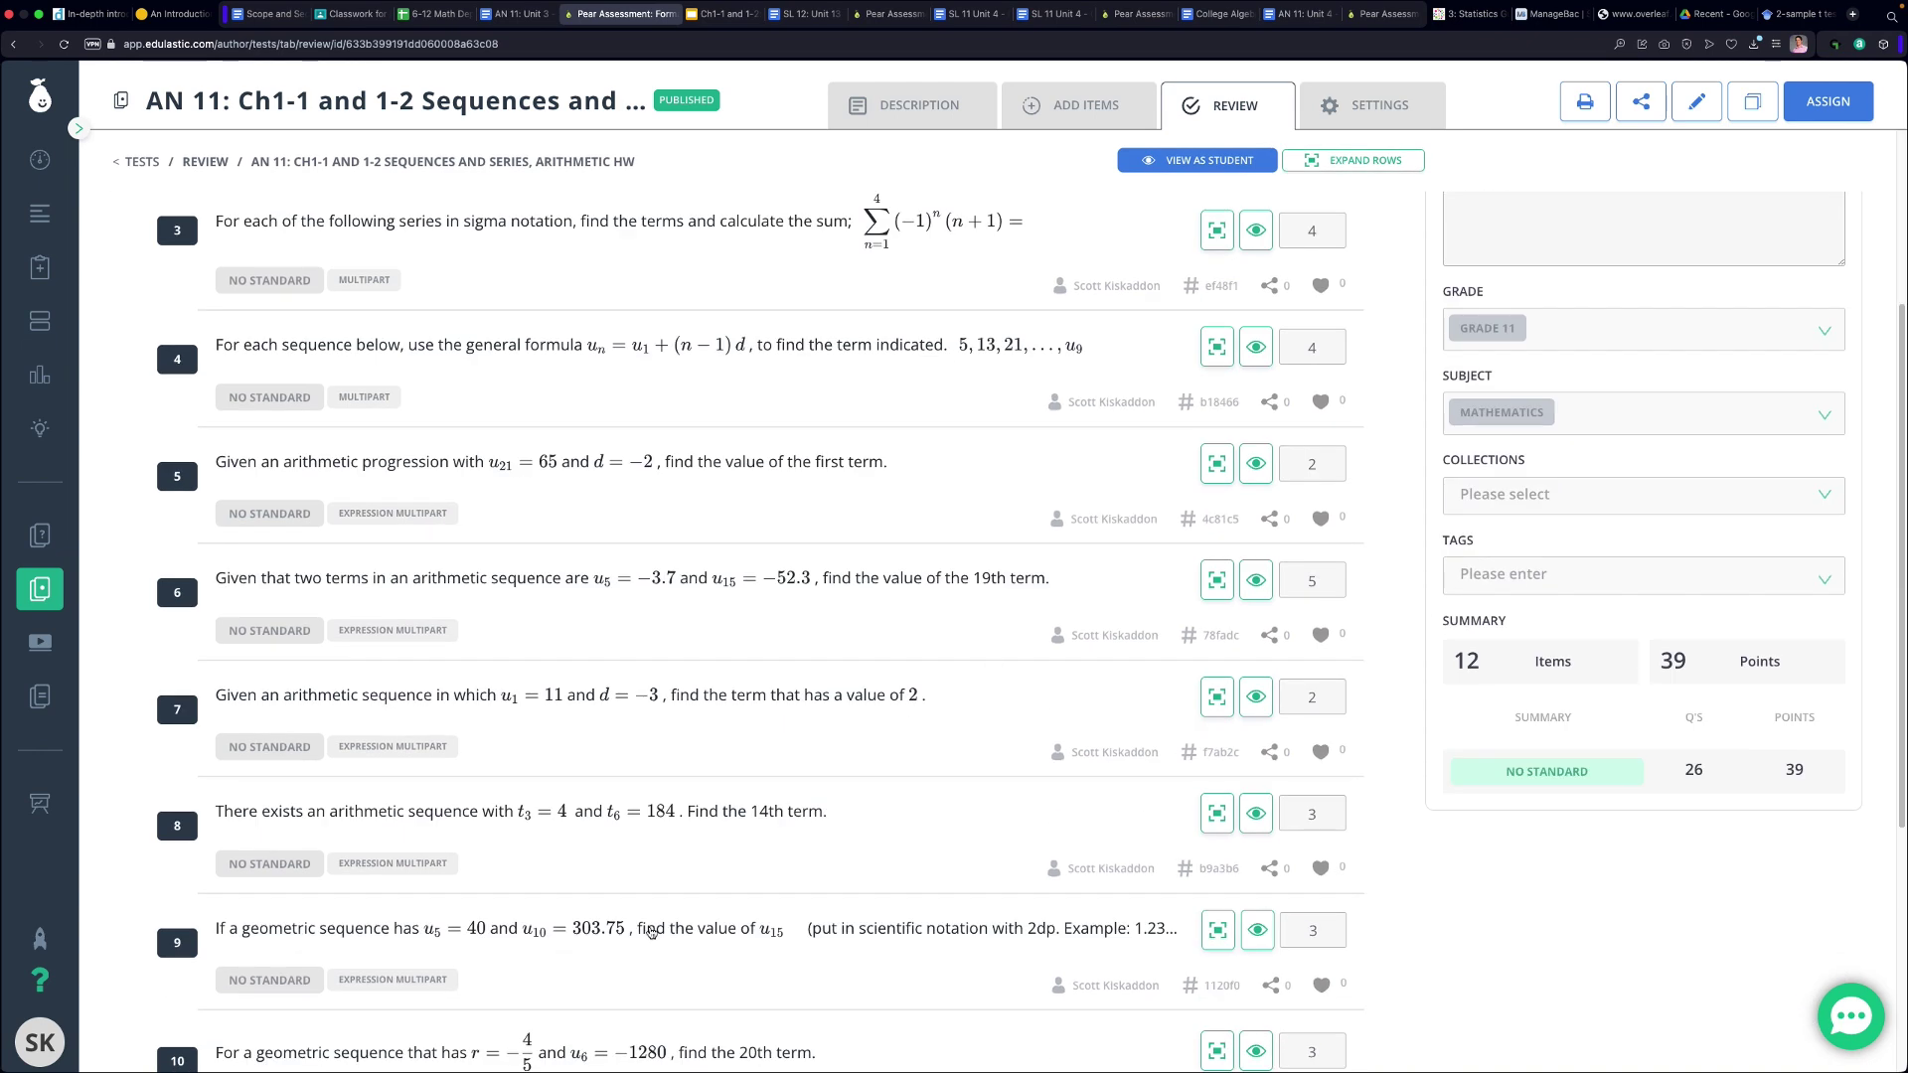
left_click(1696, 101)
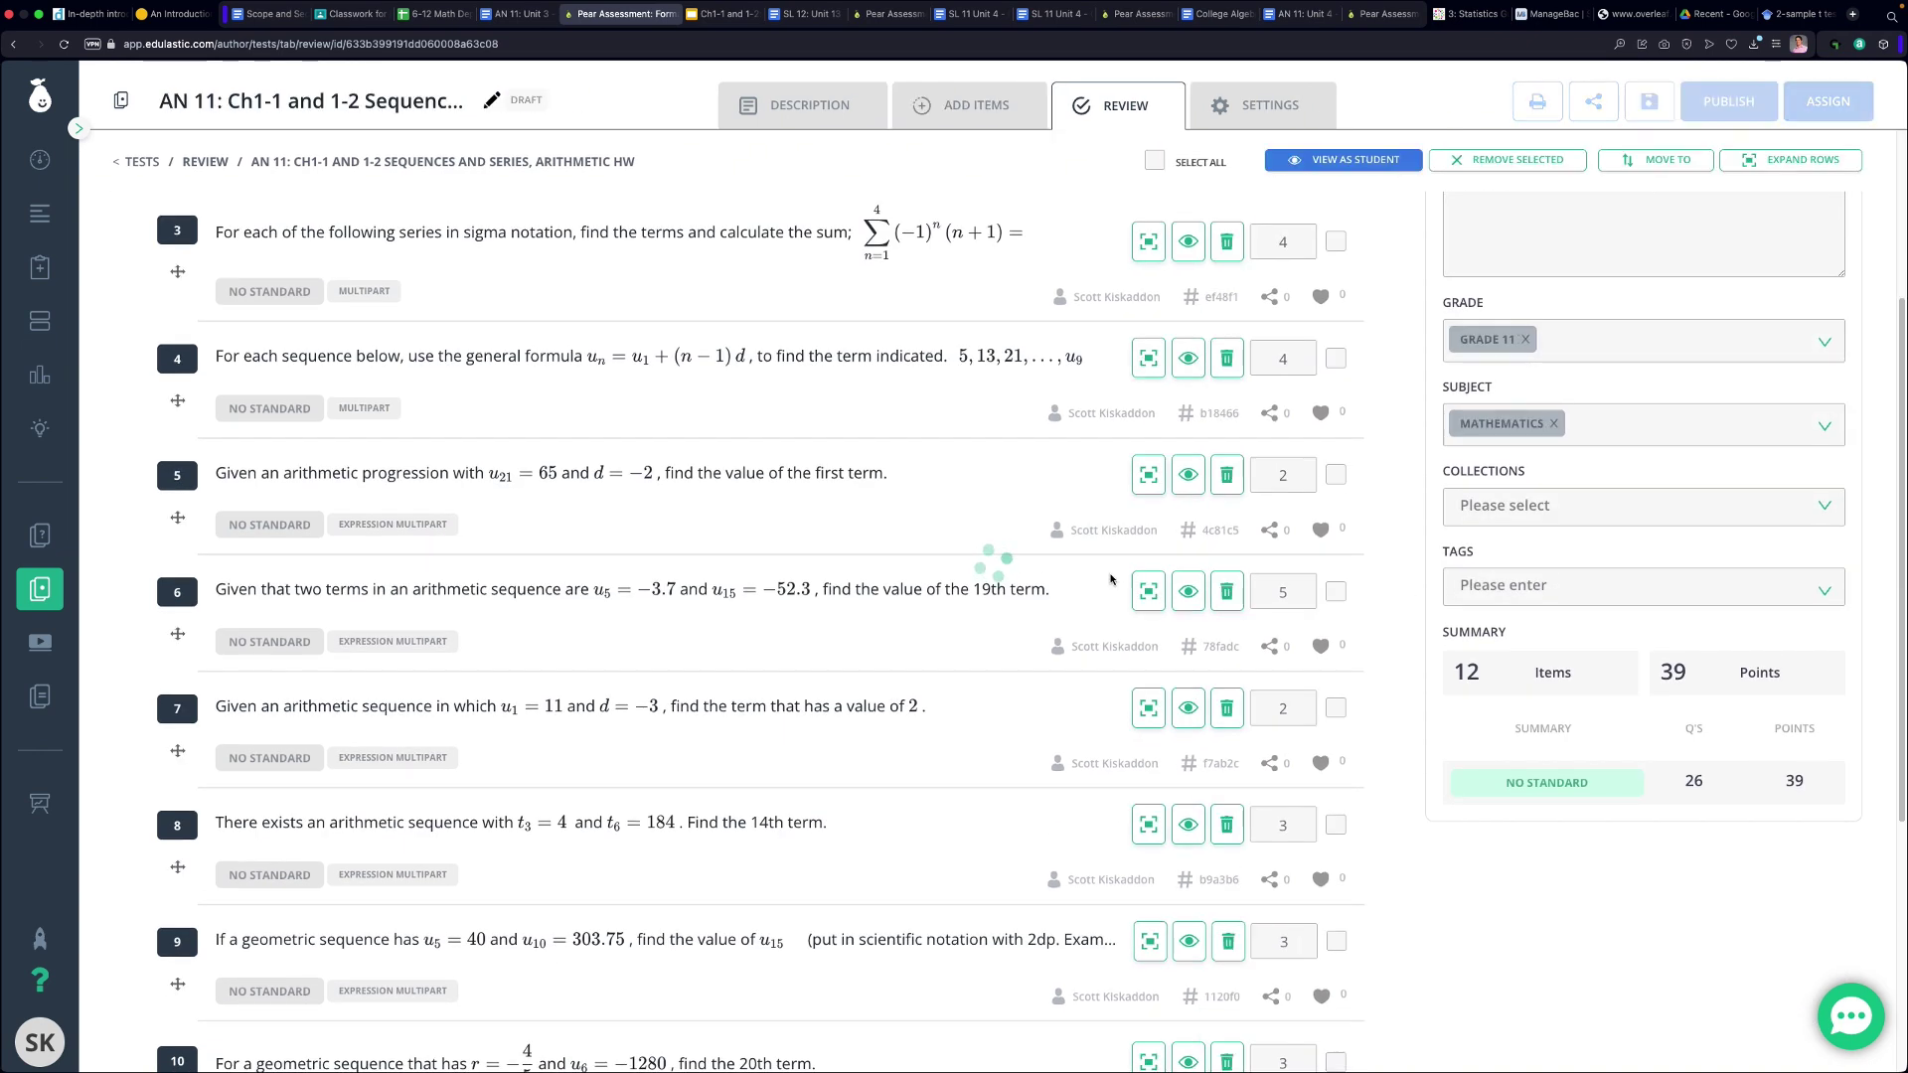
left_click(562, 942)
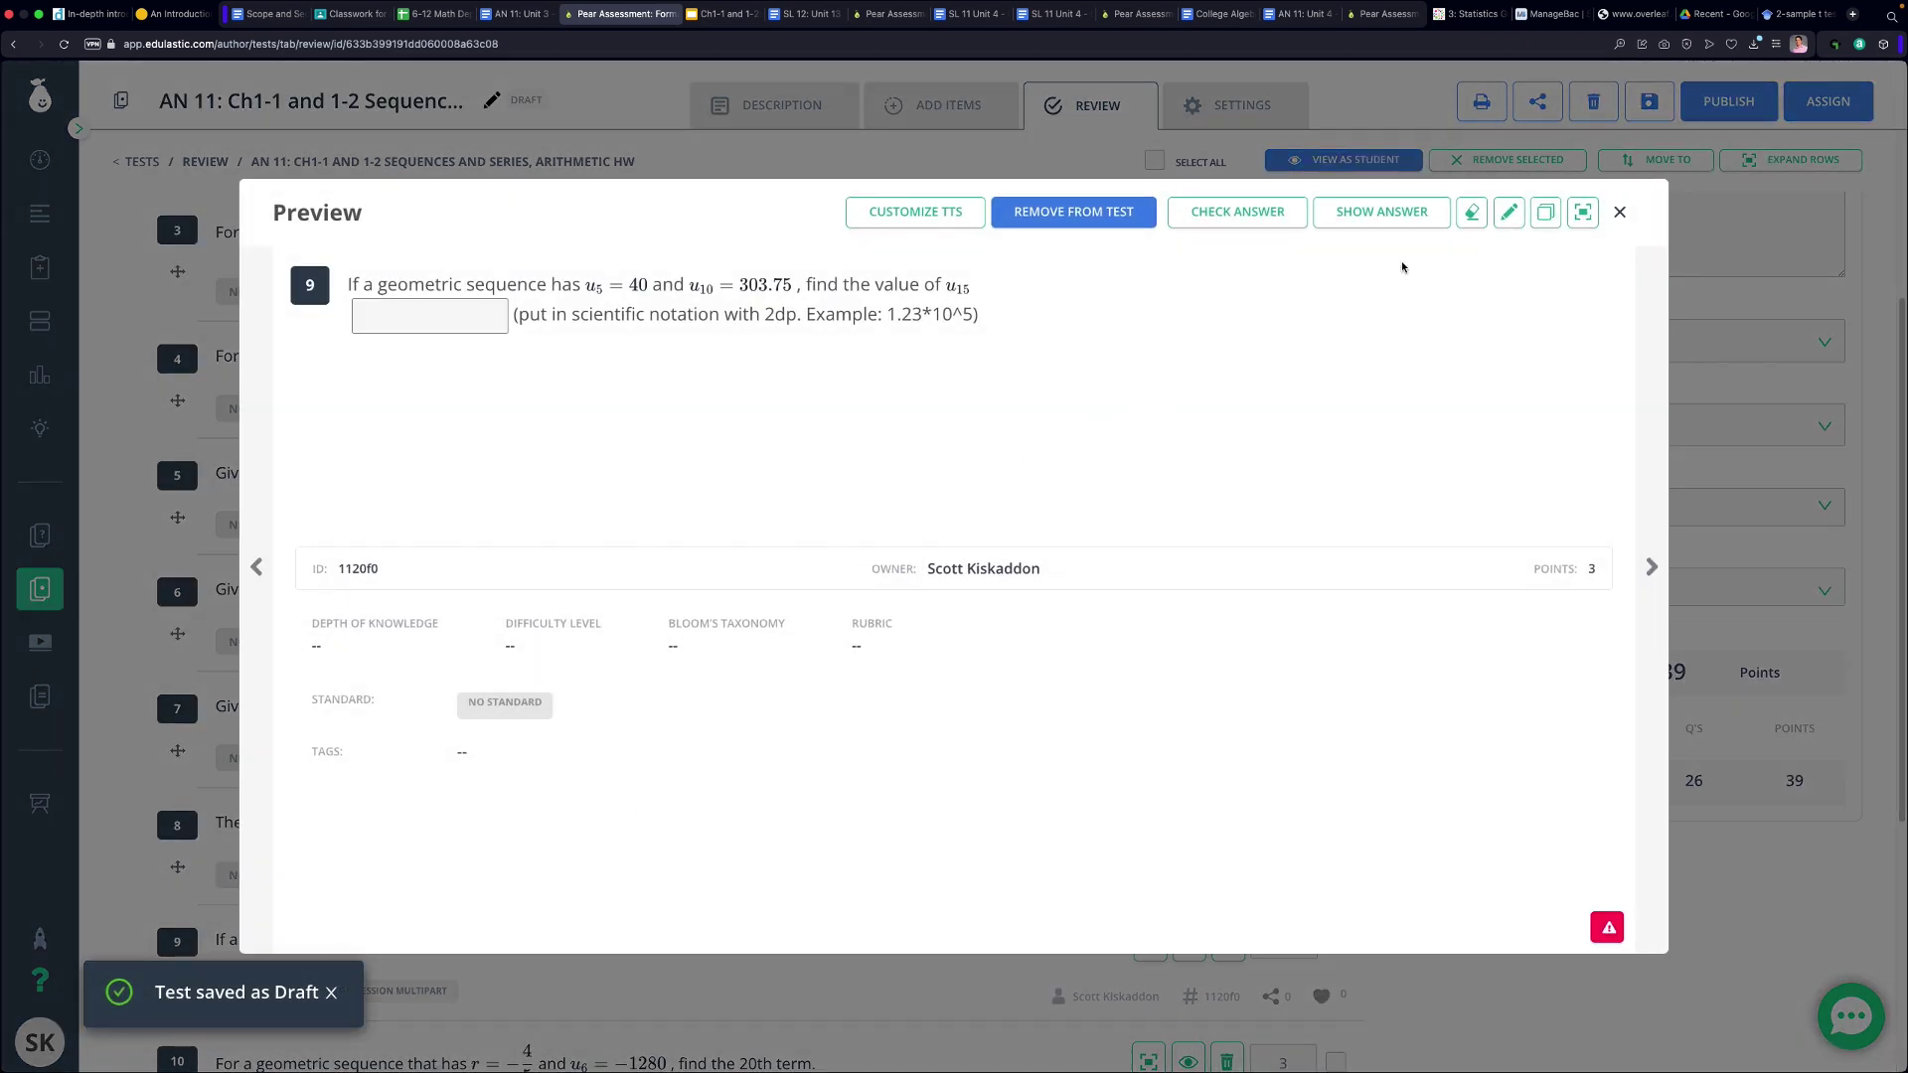
left_click(1514, 215)
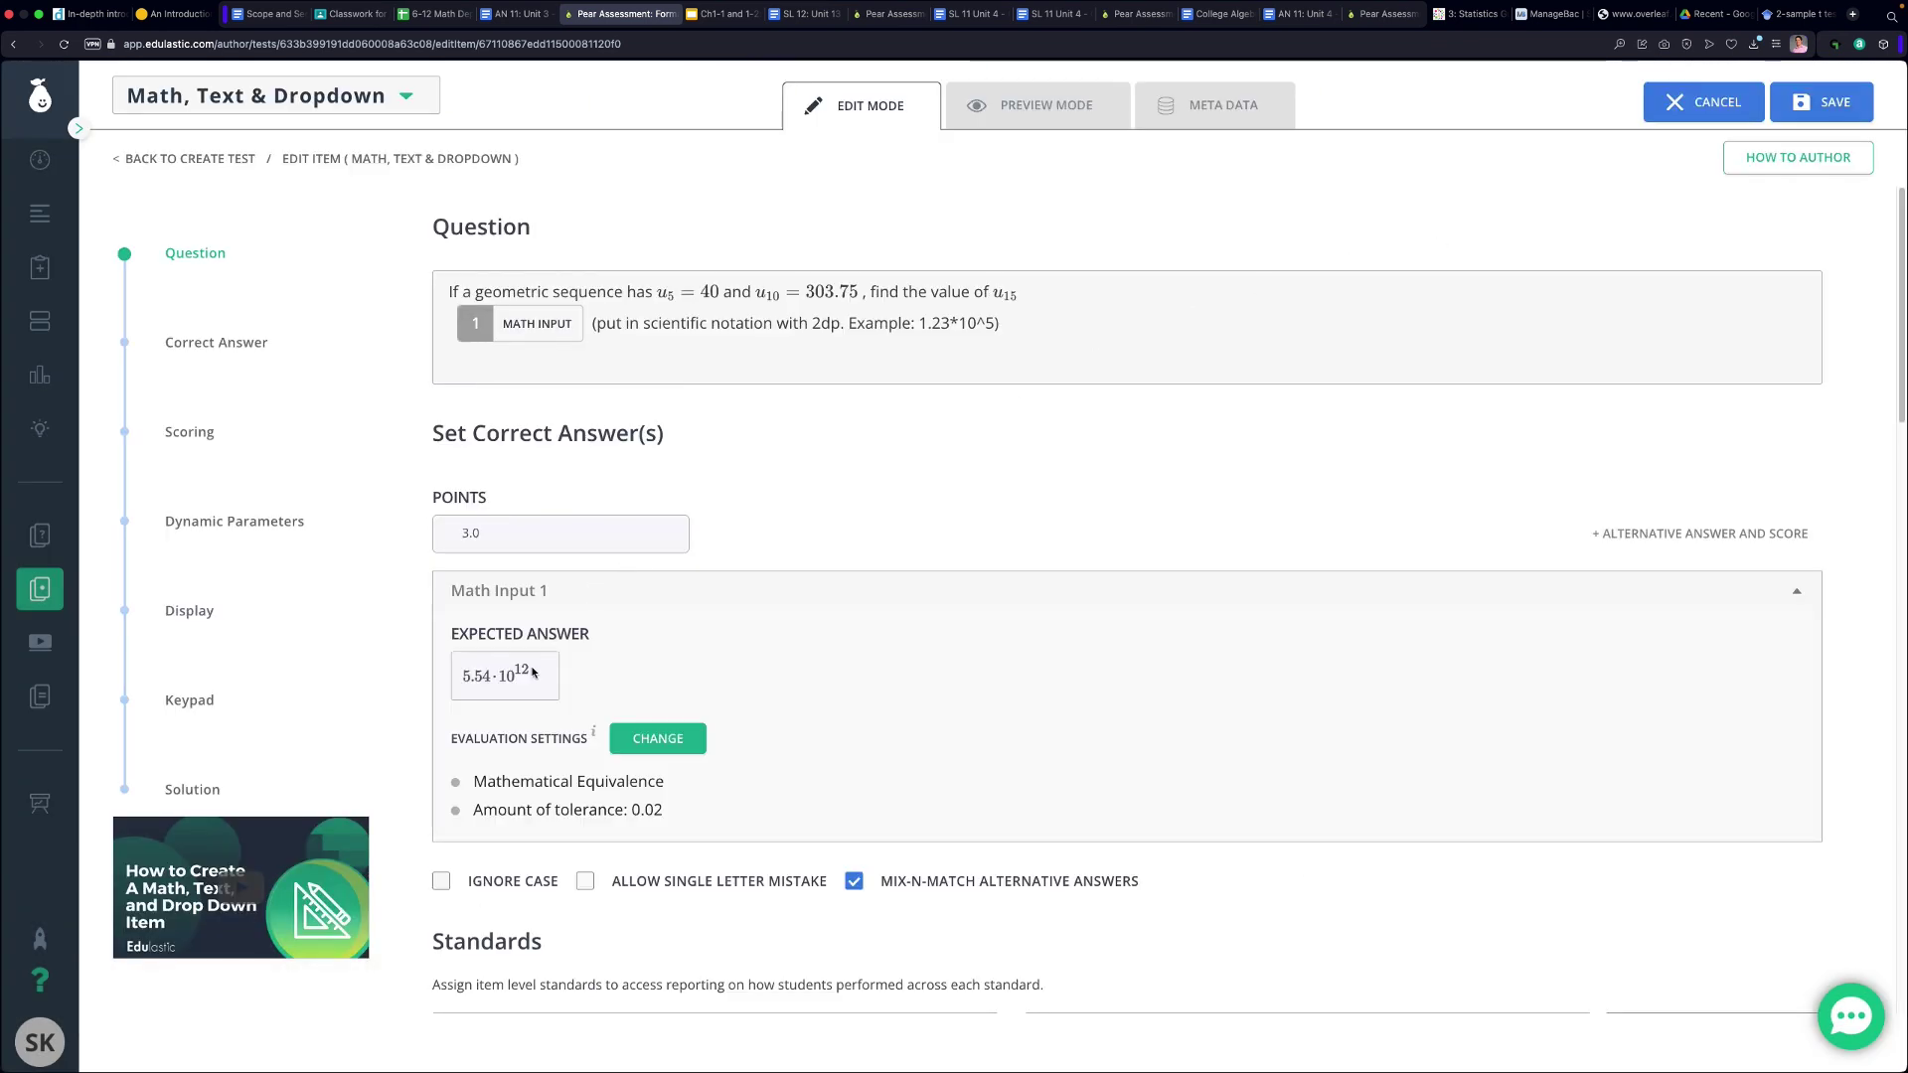
Replace the expected answer for Math Input 1 with 2.306*10^3.
left_click(532, 672)
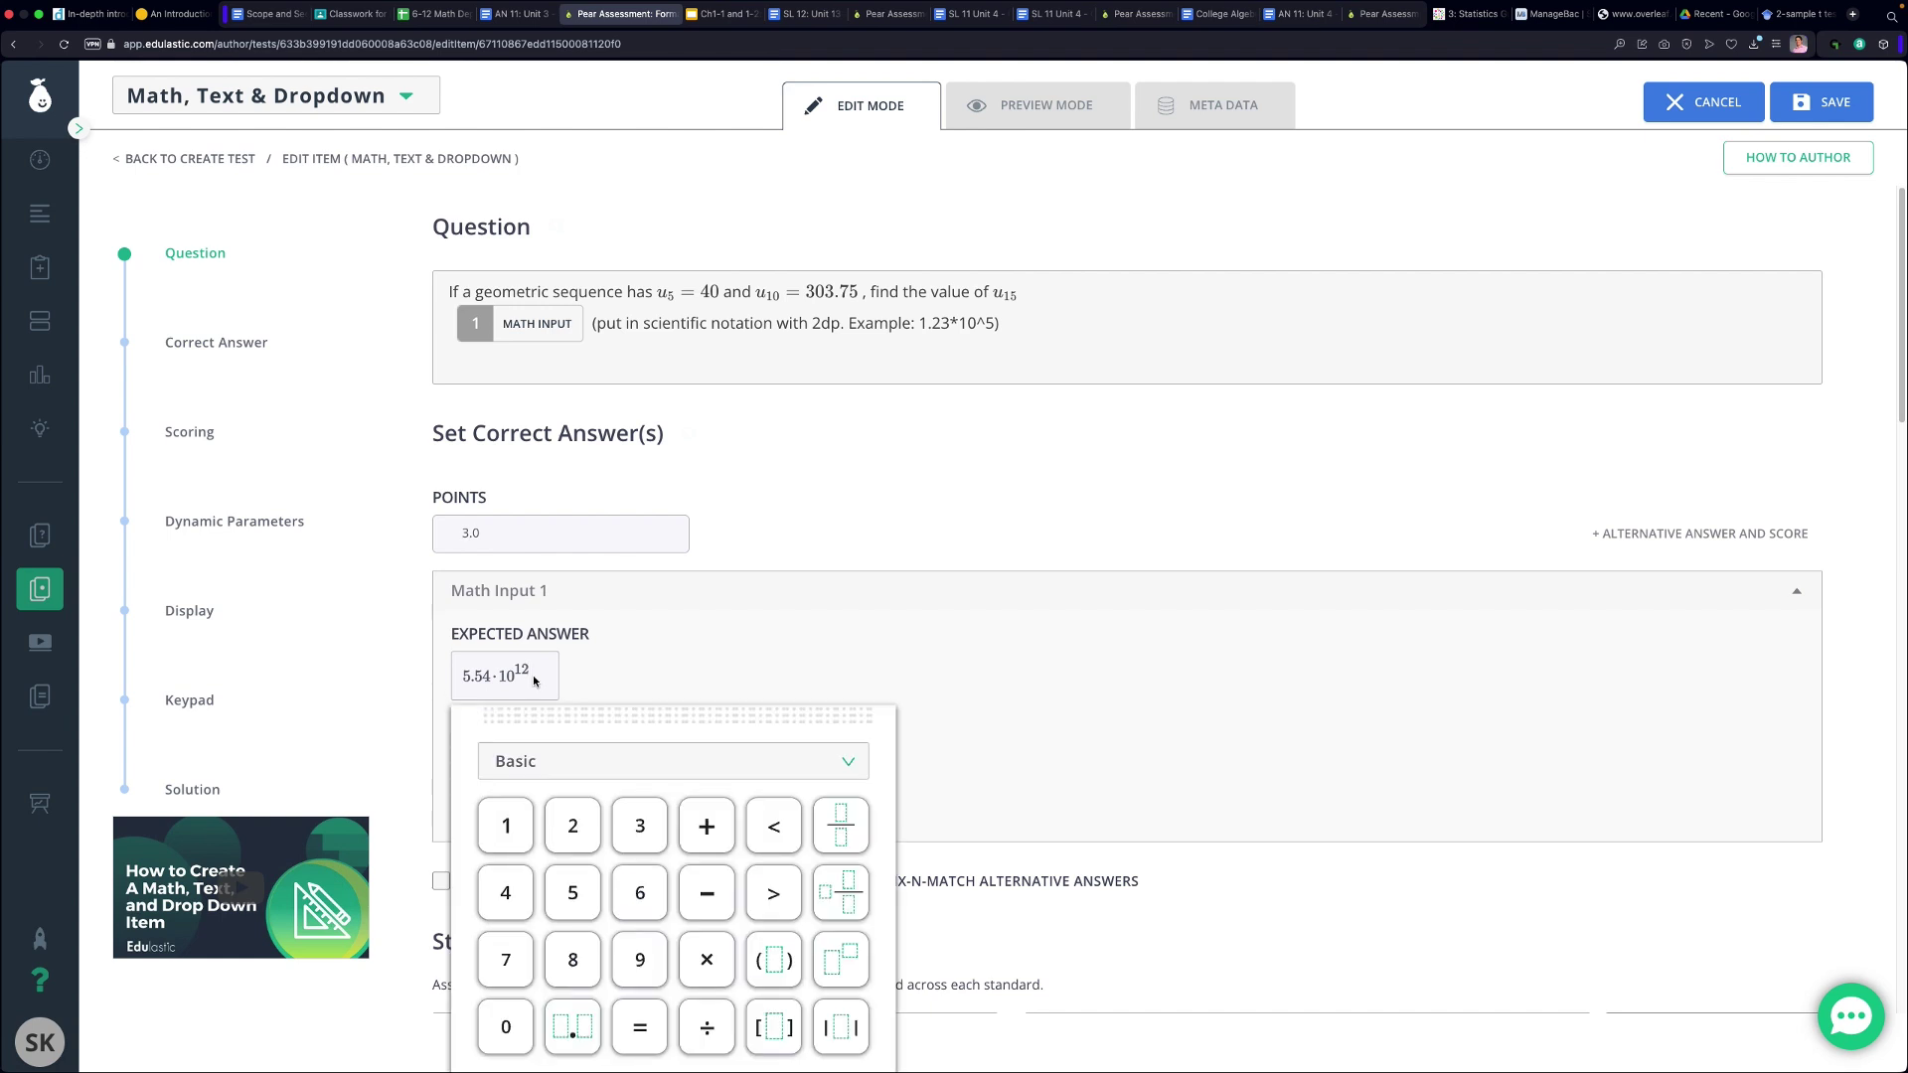
key("BackSpace")
key("BackSpace")
key("BackSpace")
key("BackSpace")
key("BackSpace")
key("BackSpace")
key("BackSpace")
key("BackSpace")
key("BackSpace")
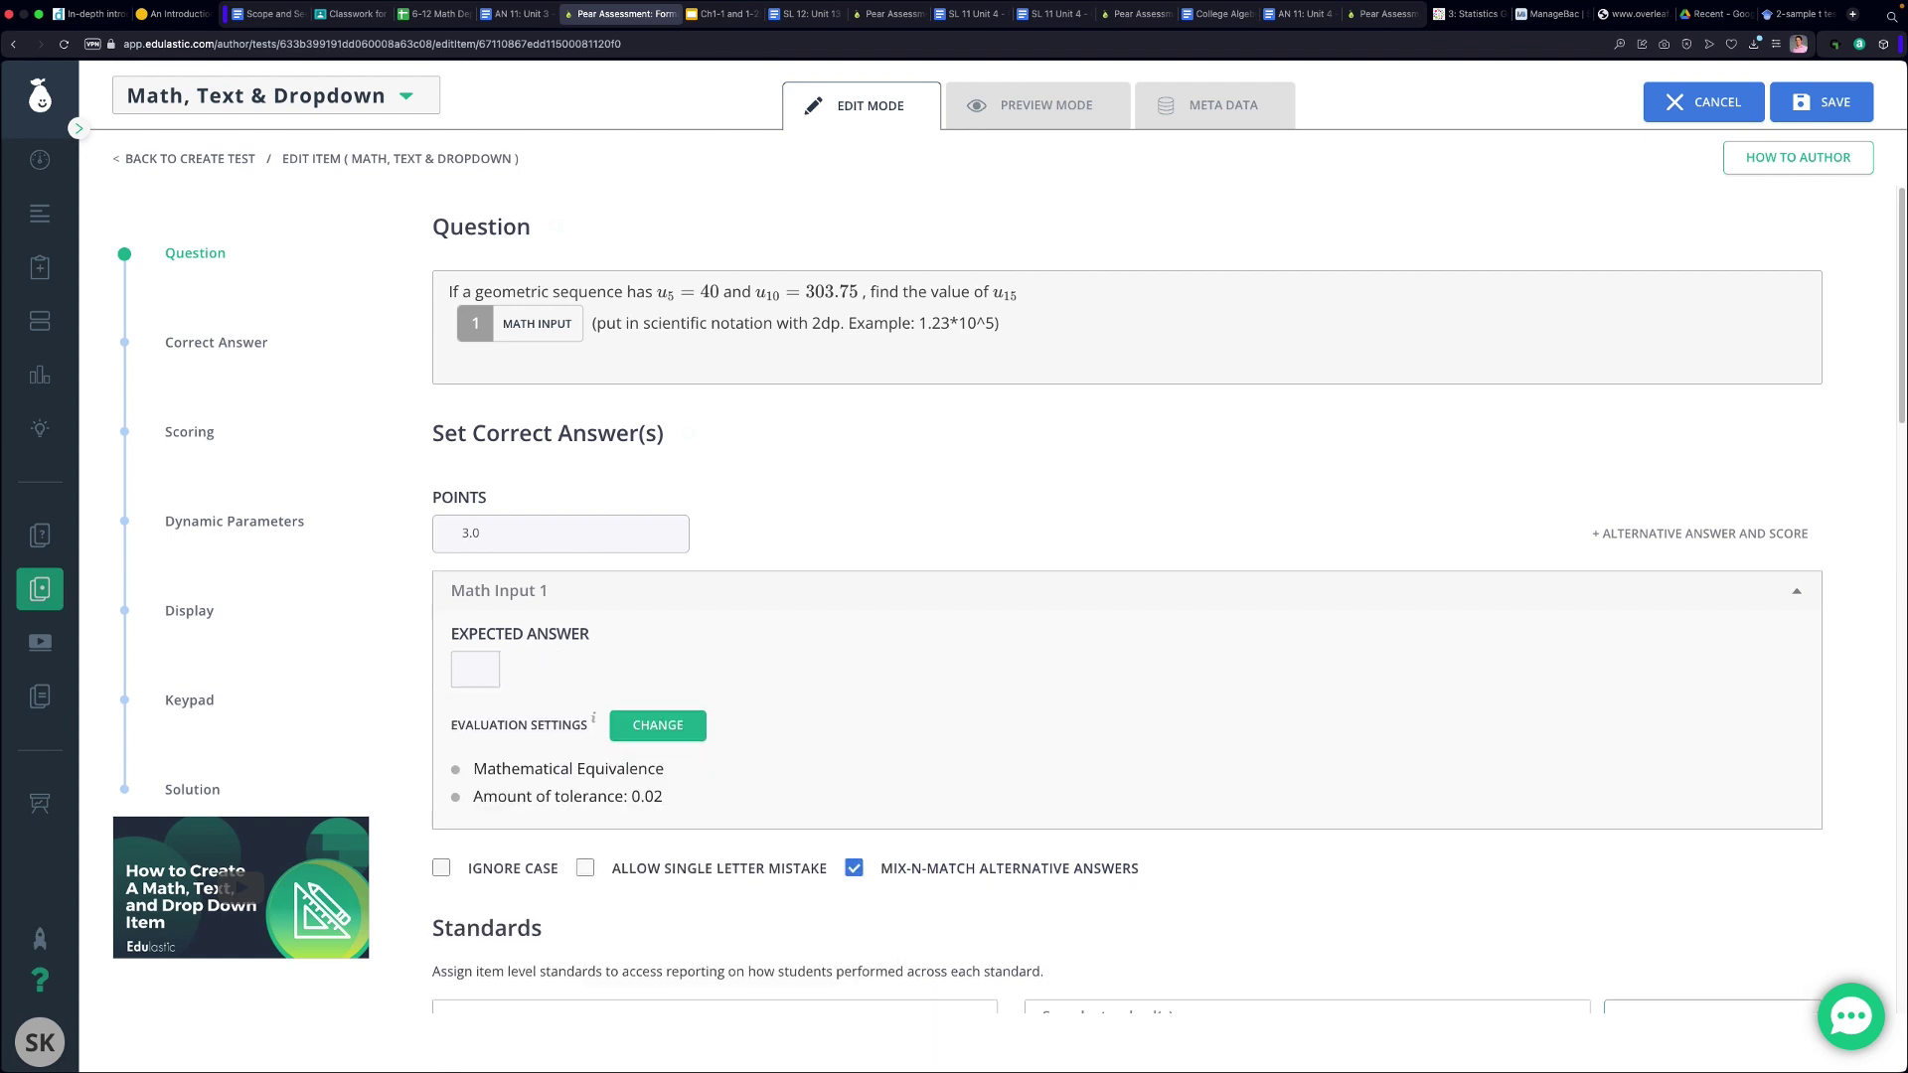
type("2")
type(".30")
type("6")
type("*10")
type("^")
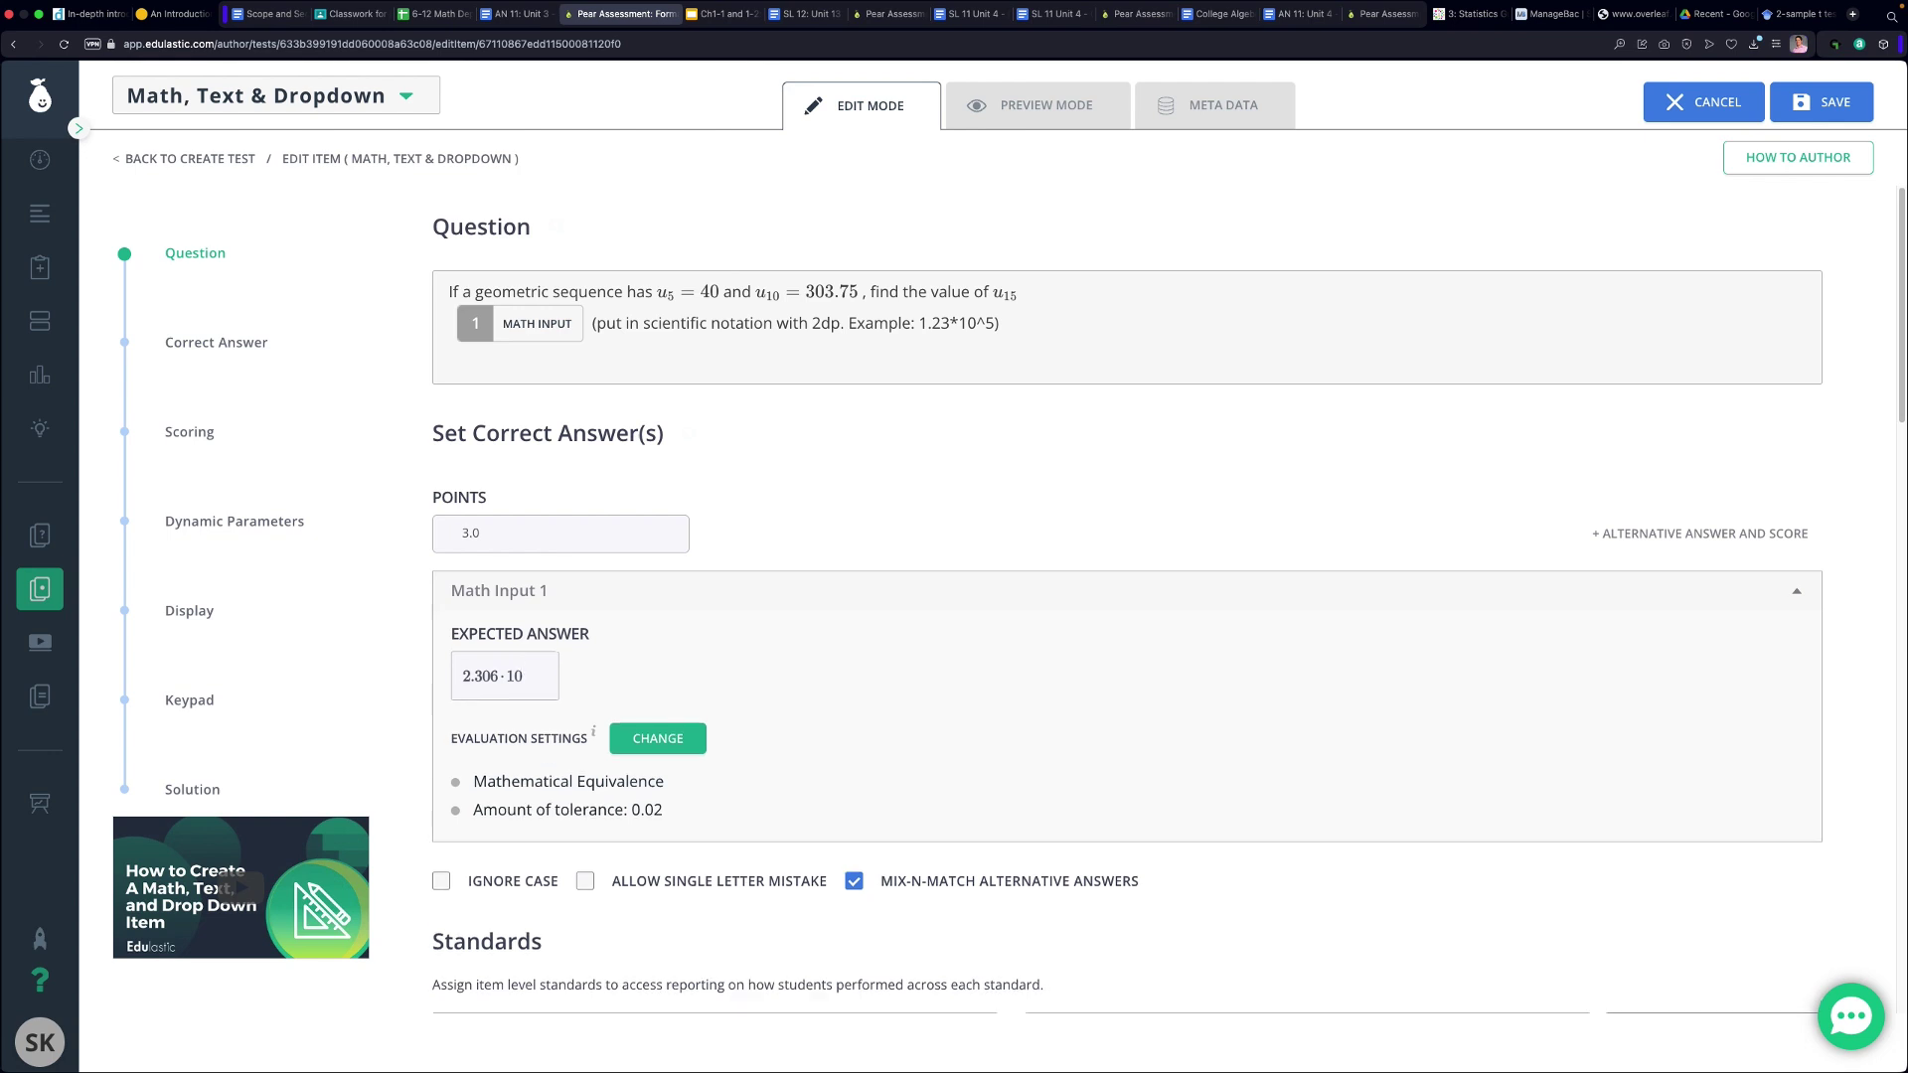
type("3")
Add more decimals to the expected answer's coefficient, making it 2.306601*10^3.
left_click(504, 686)
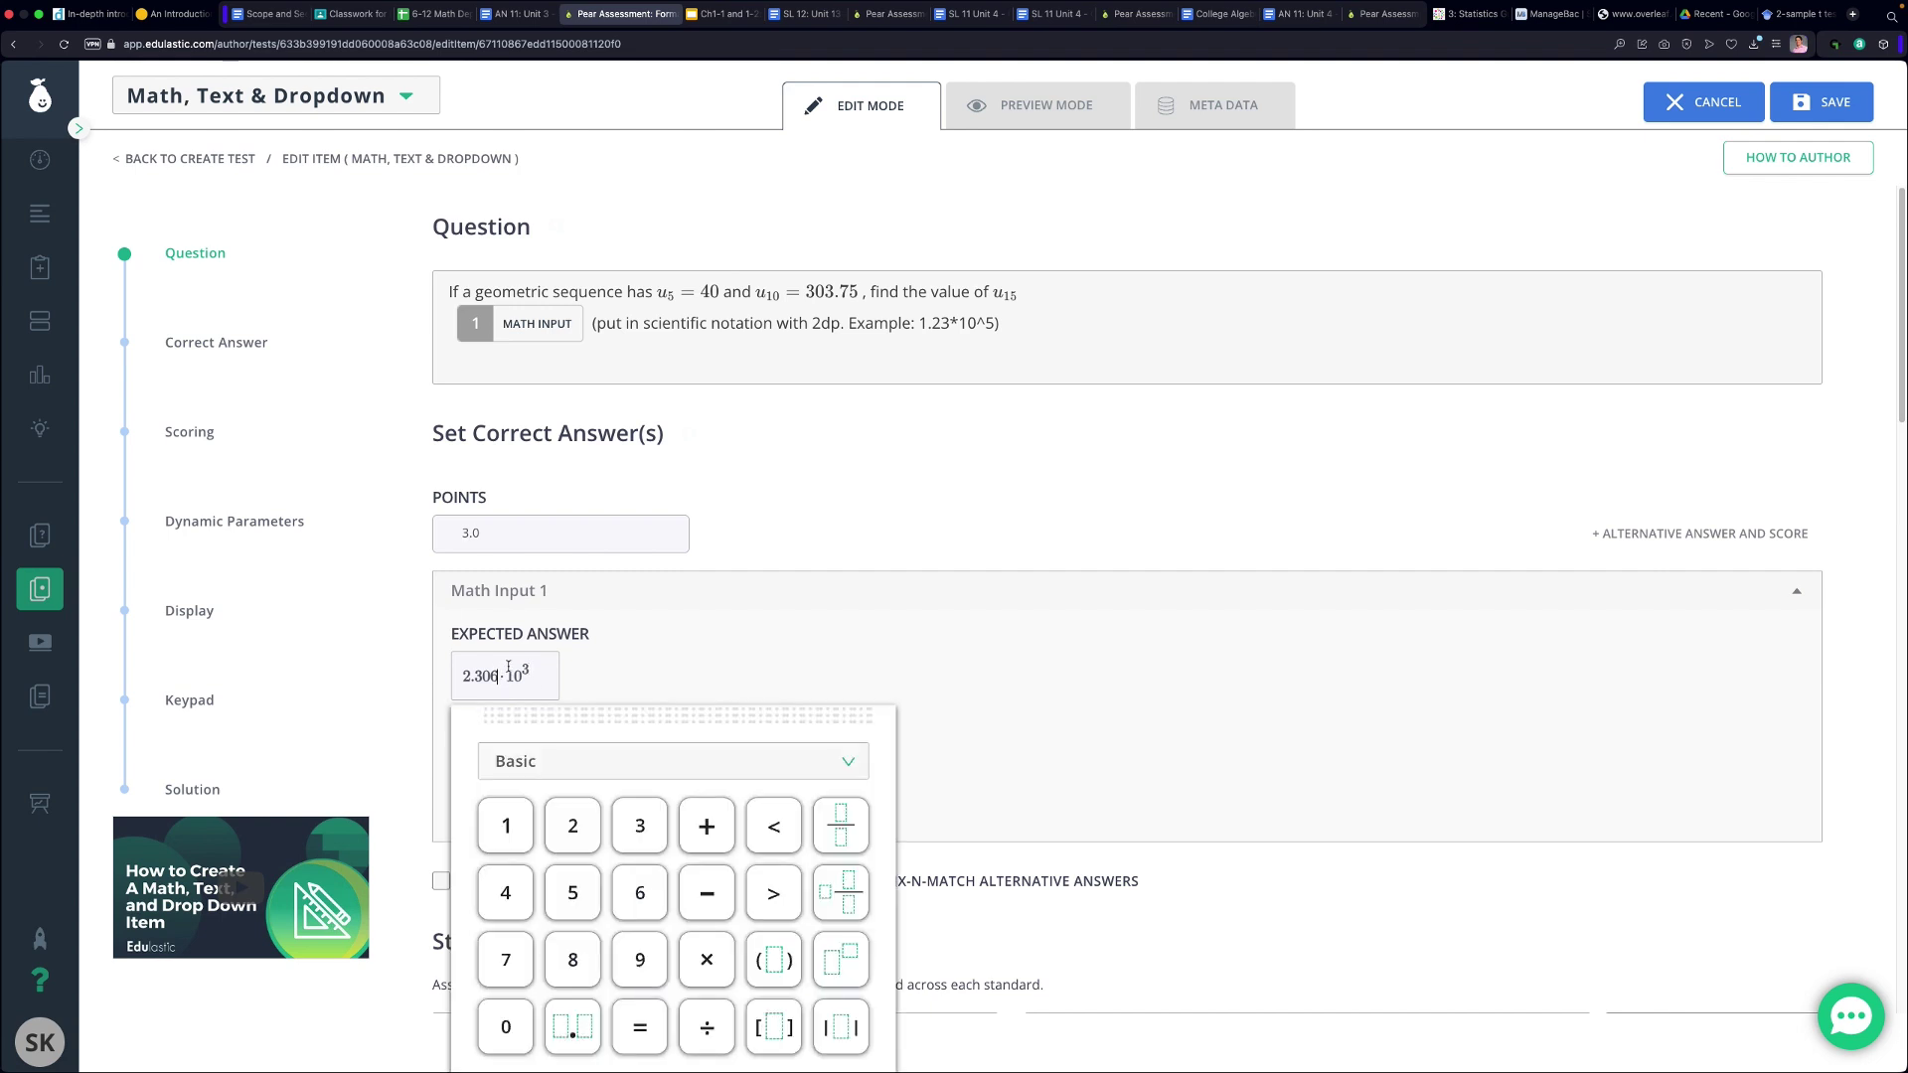
type("601")
left_click(876, 508)
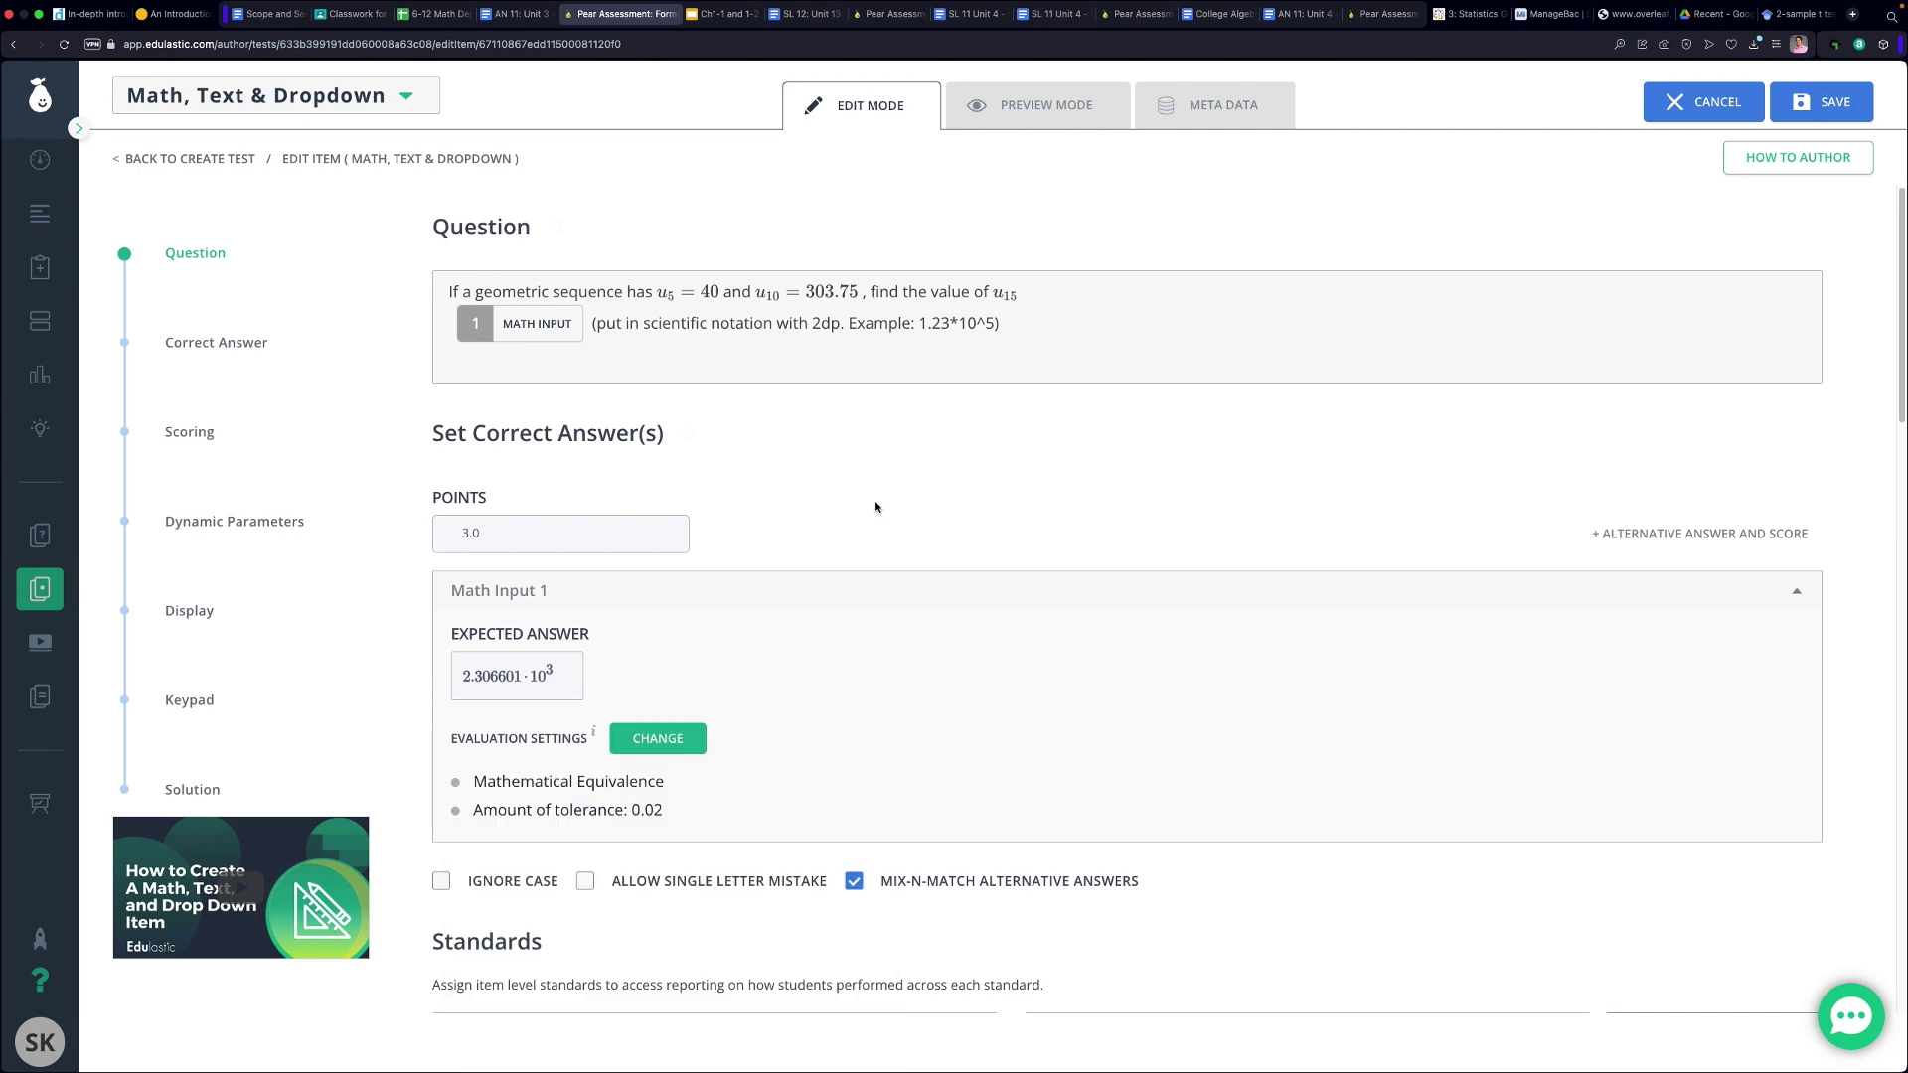
Save question 9 without an associated standard and publish the updated test.
left_click(1842, 103)
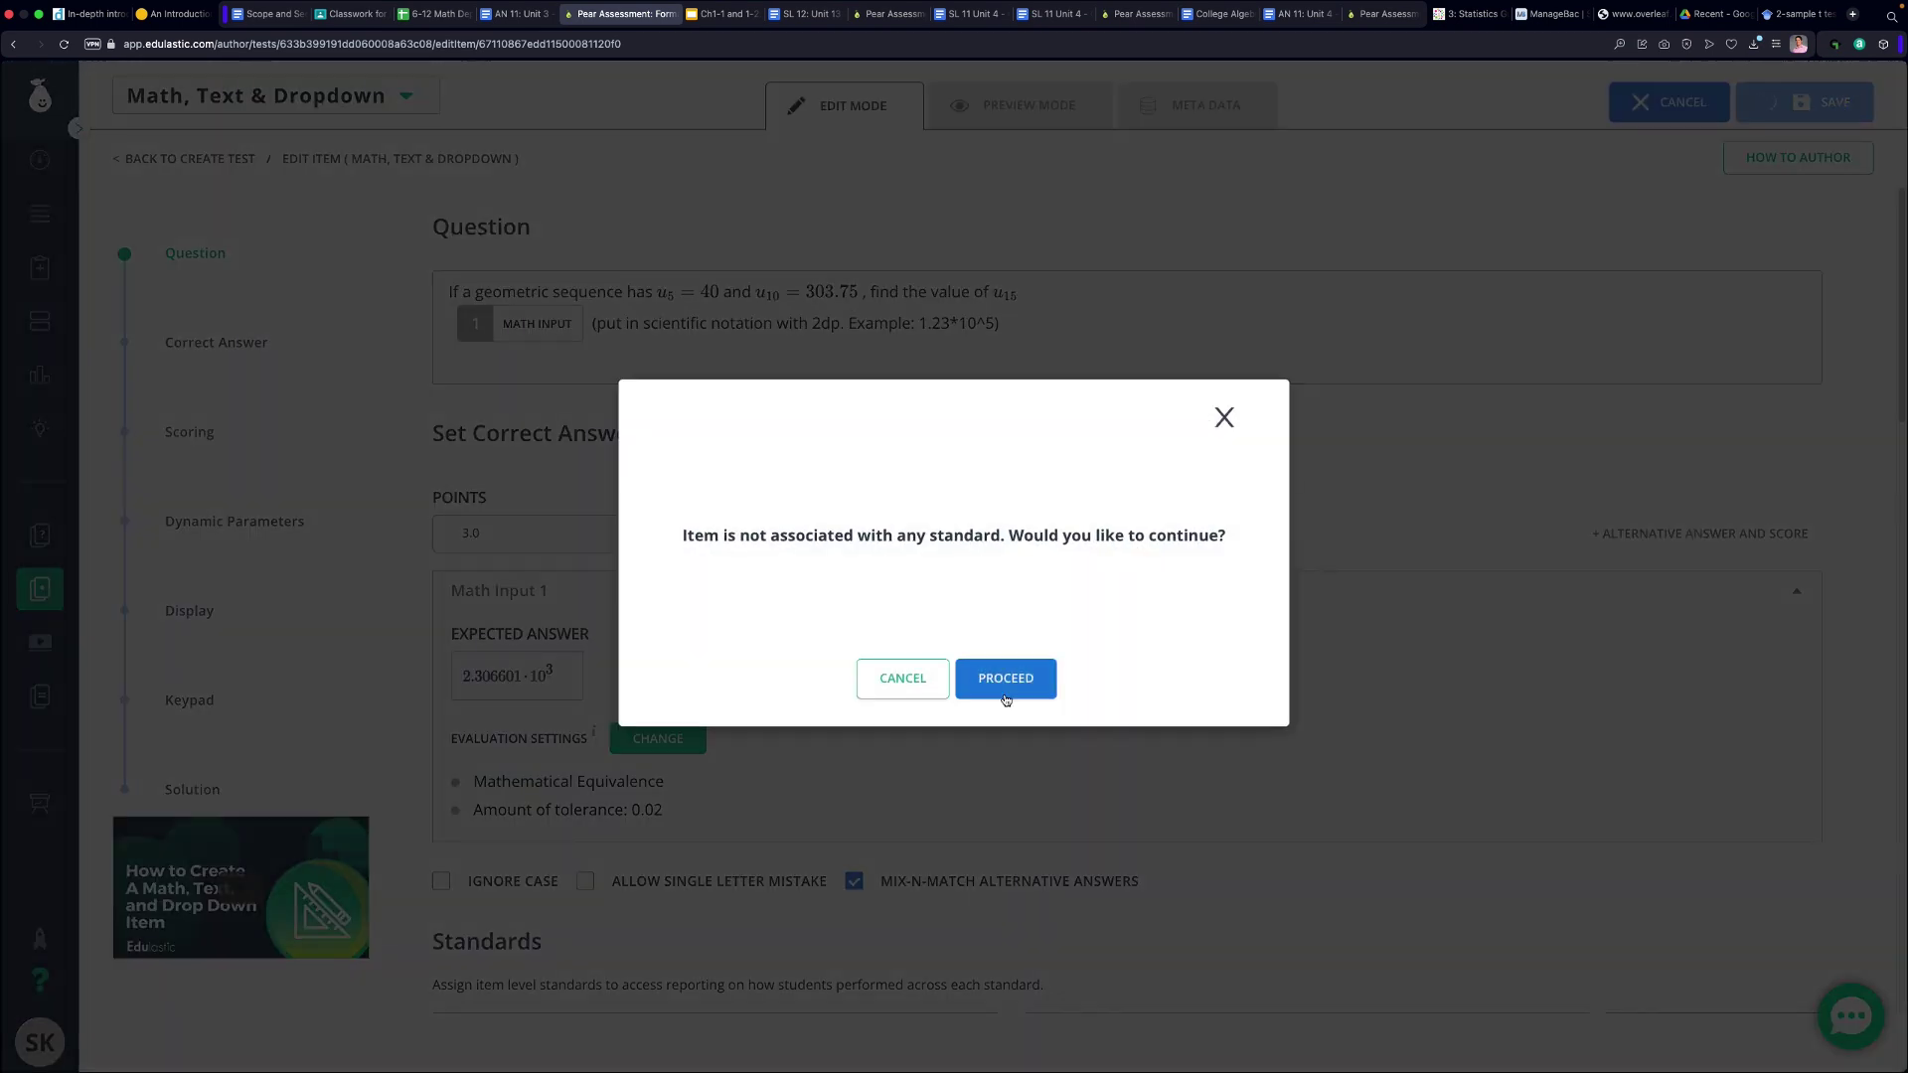
left_click(1004, 683)
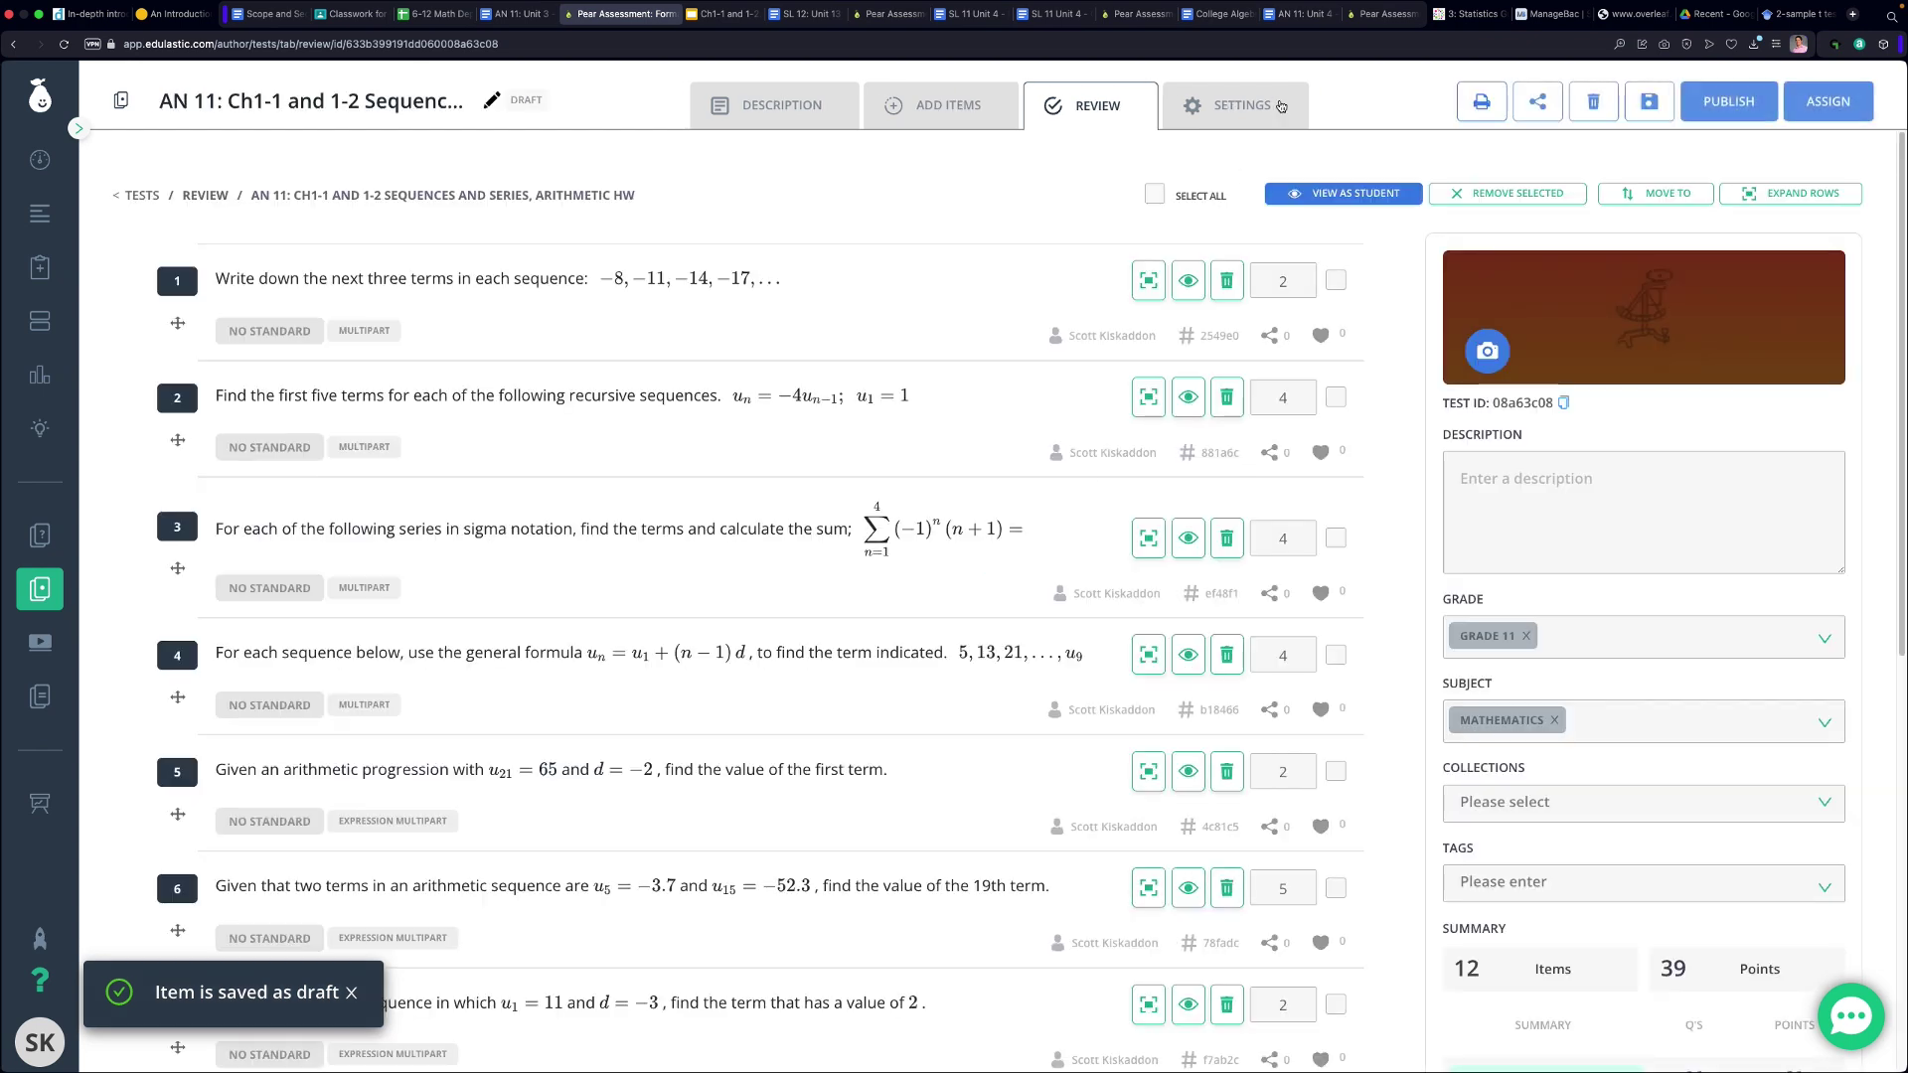
left_click(1735, 104)
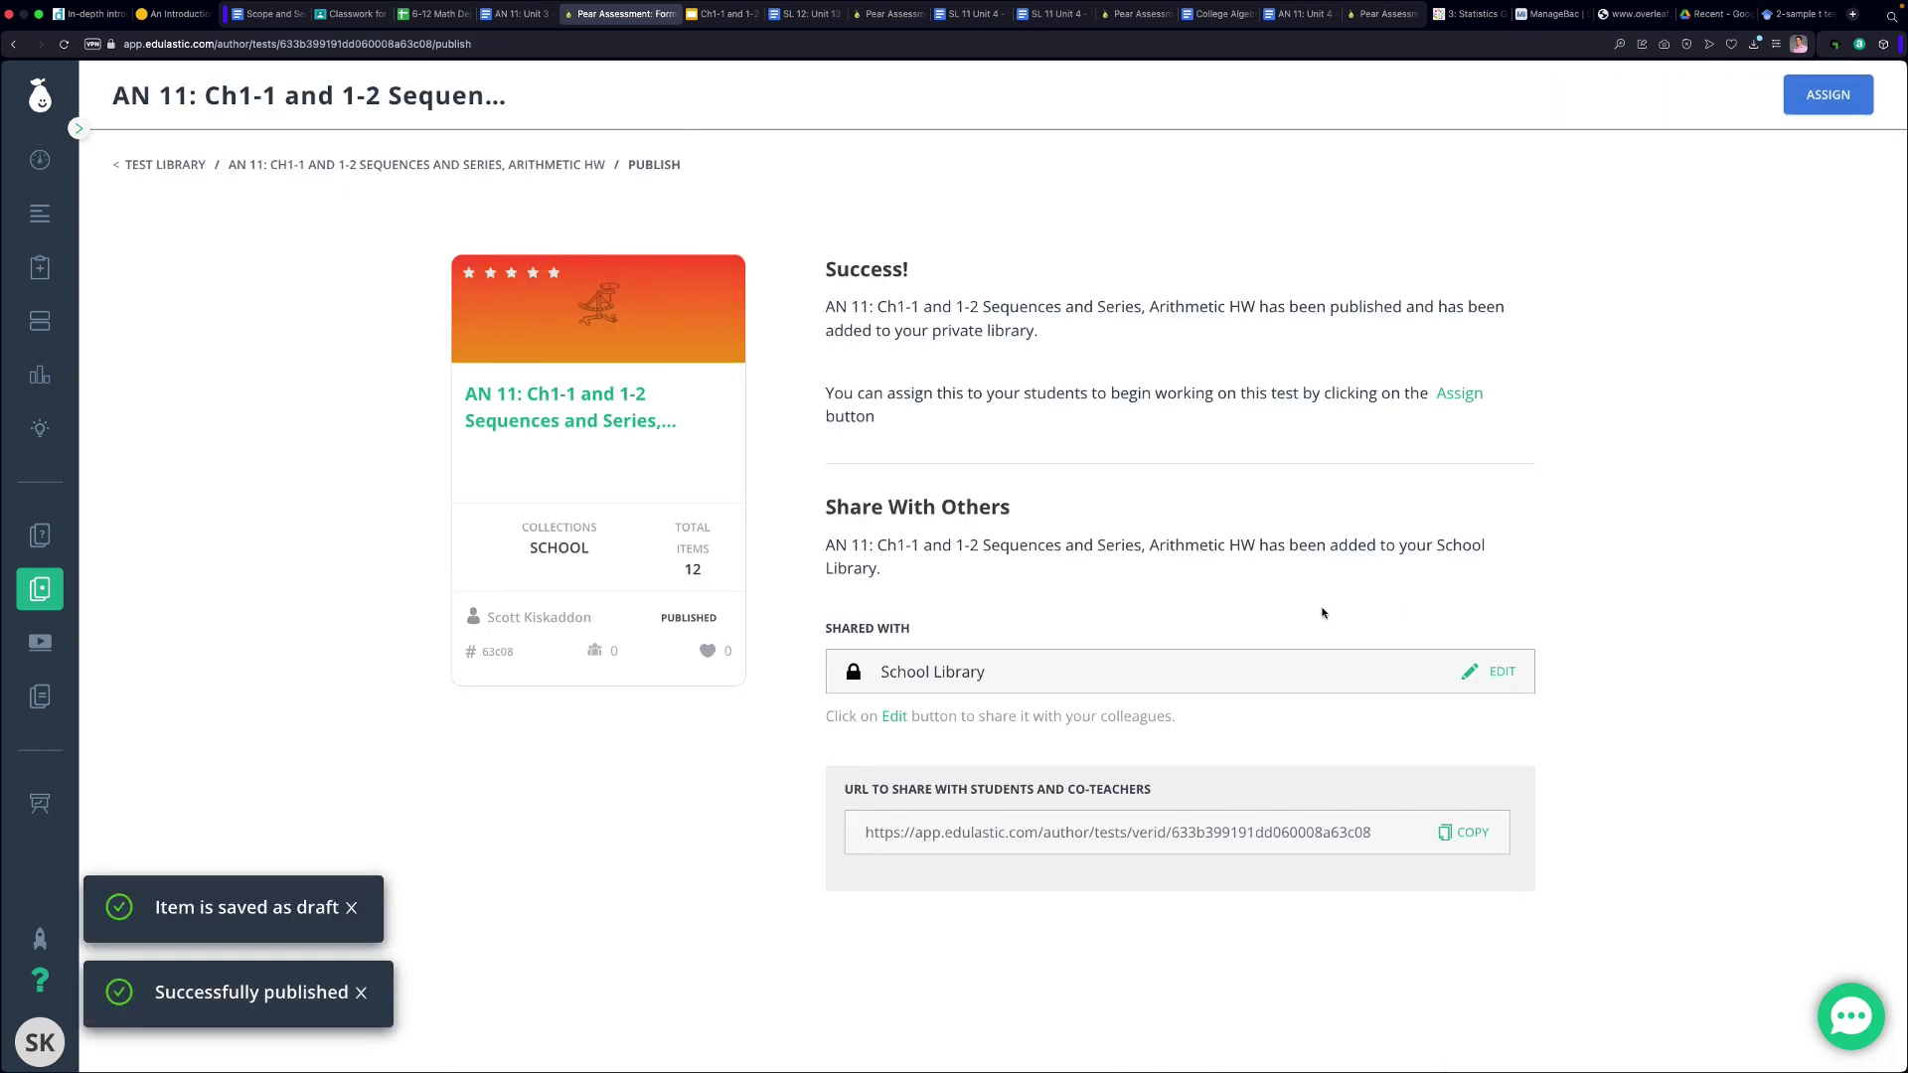
Return to the published test's review page, preview it as a student and go to question 9.
left_click(692, 319)
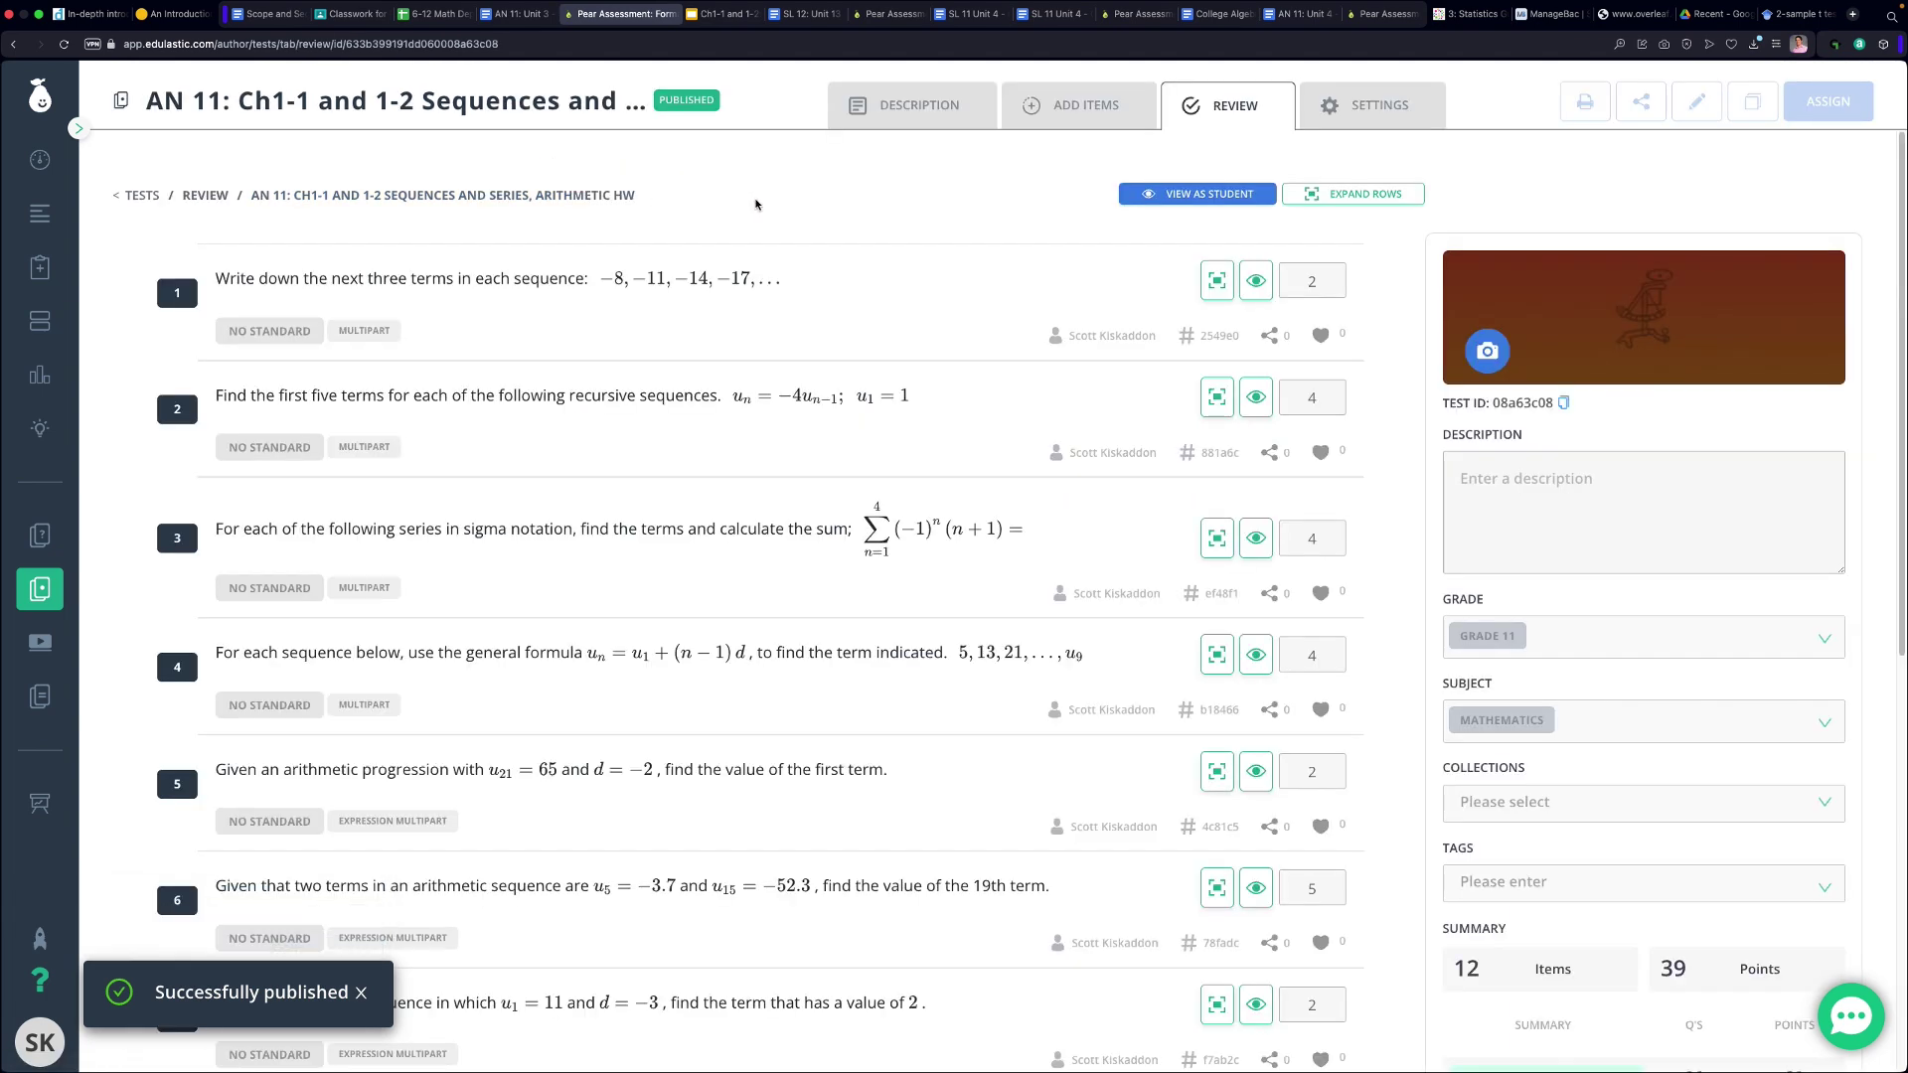
left_click(1241, 196)
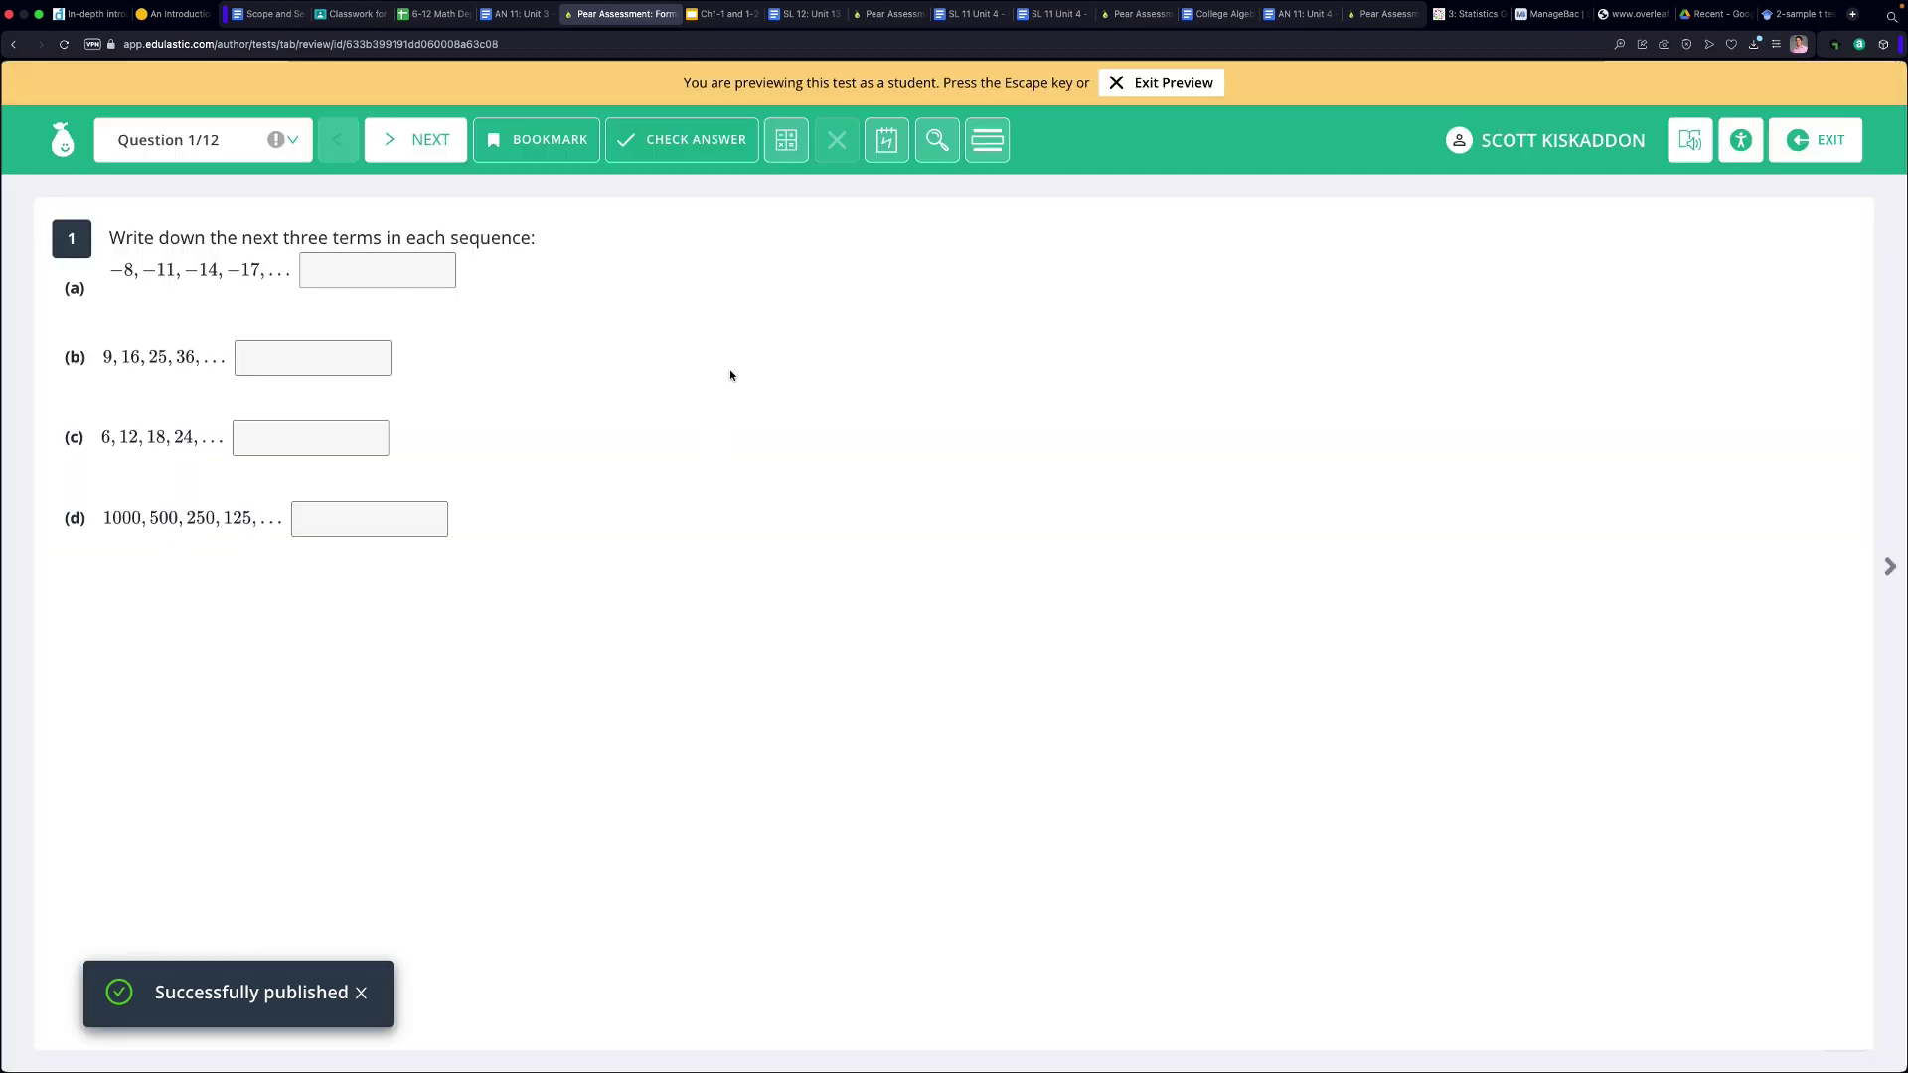
left_click(283, 150)
scroll(189, 398, "down", 2)
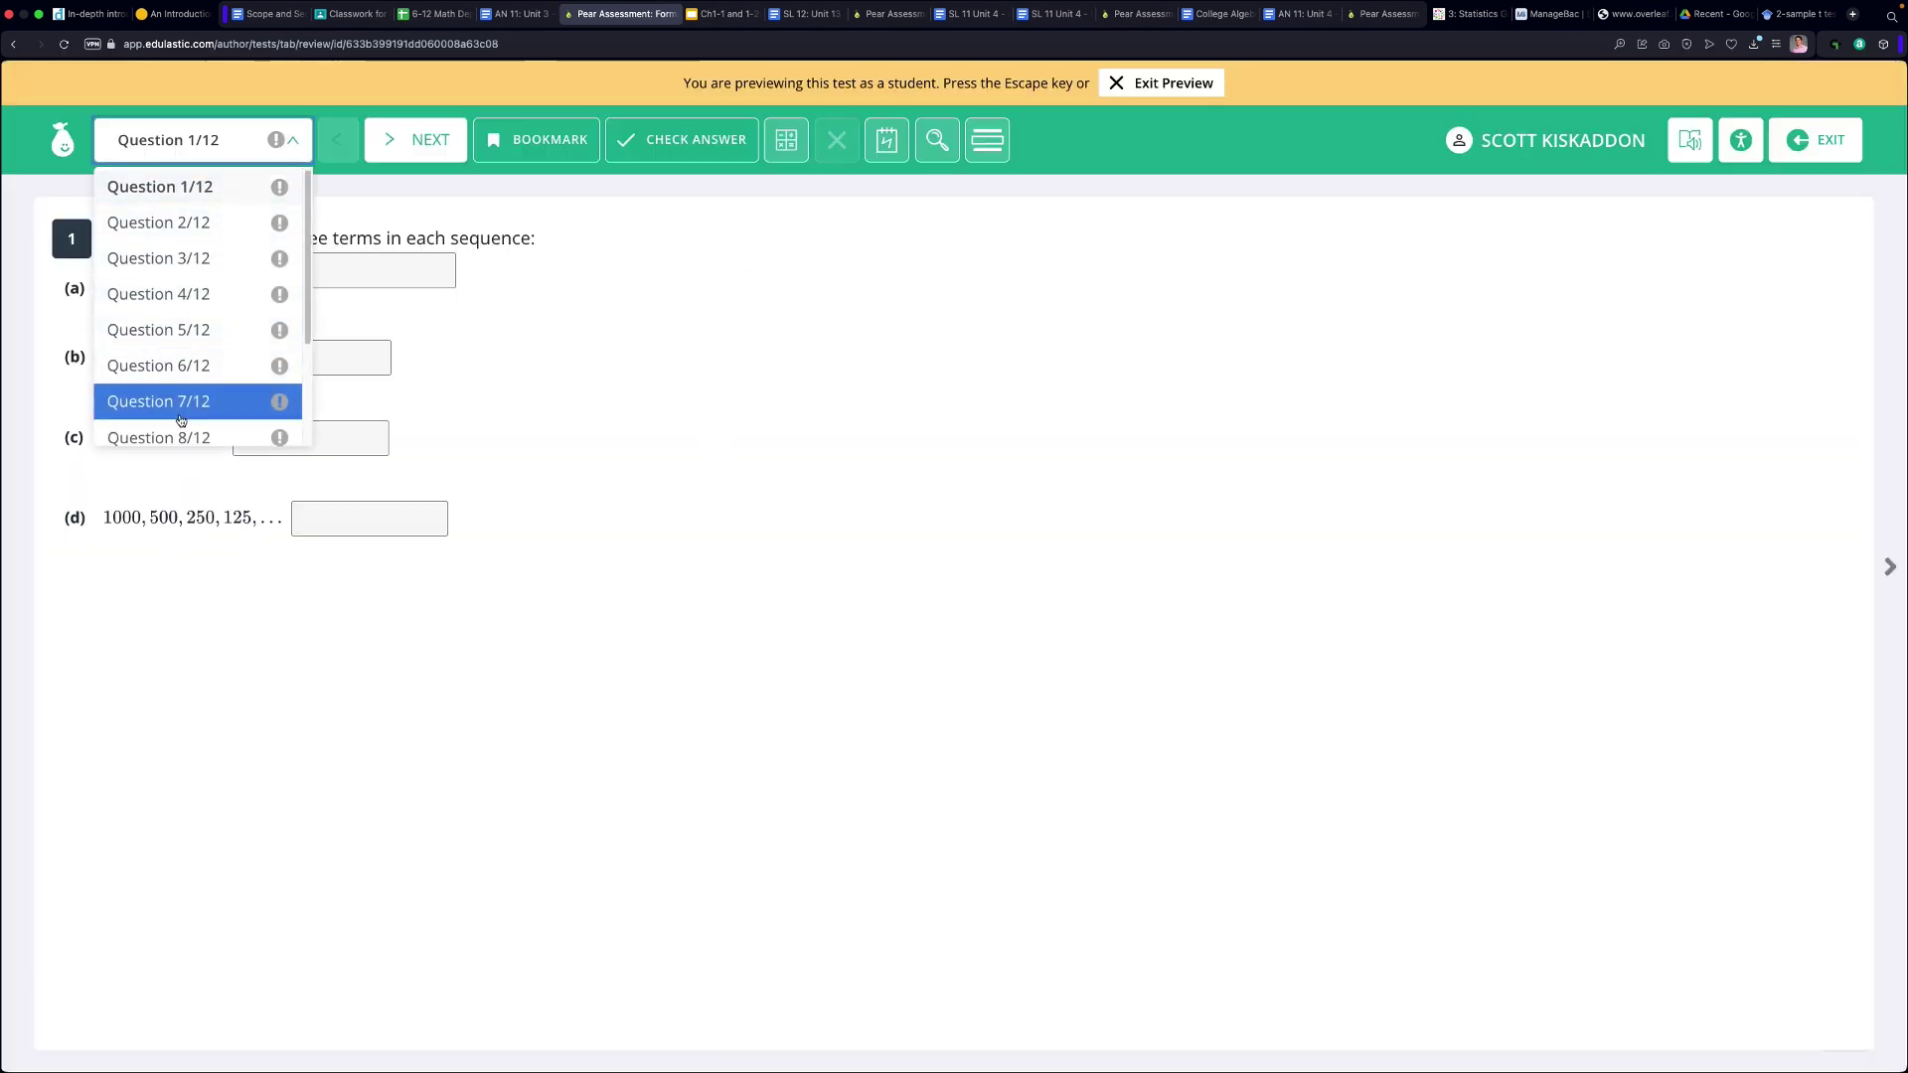
left_click(187, 360)
Answer question 9 with the fraction 295245/128 and check the answer.
left_click(217, 279)
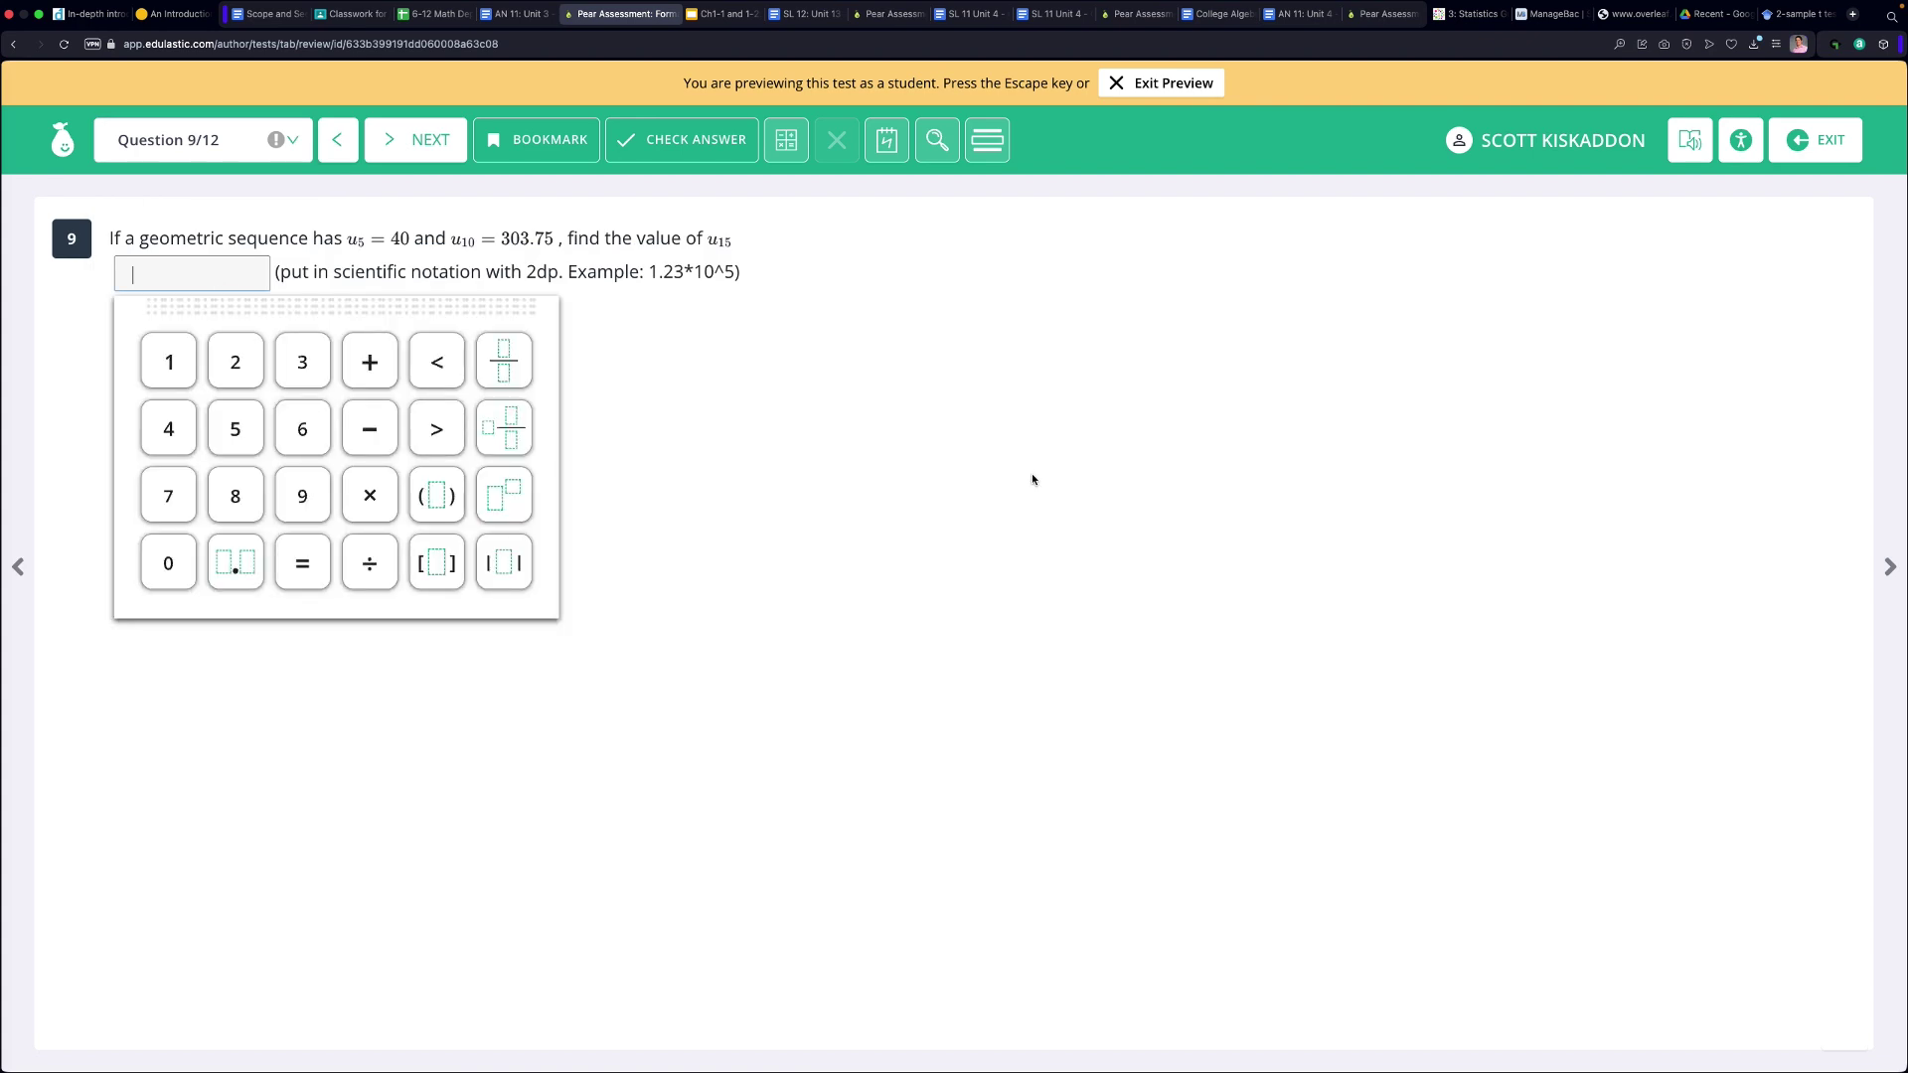
type("295245/128")
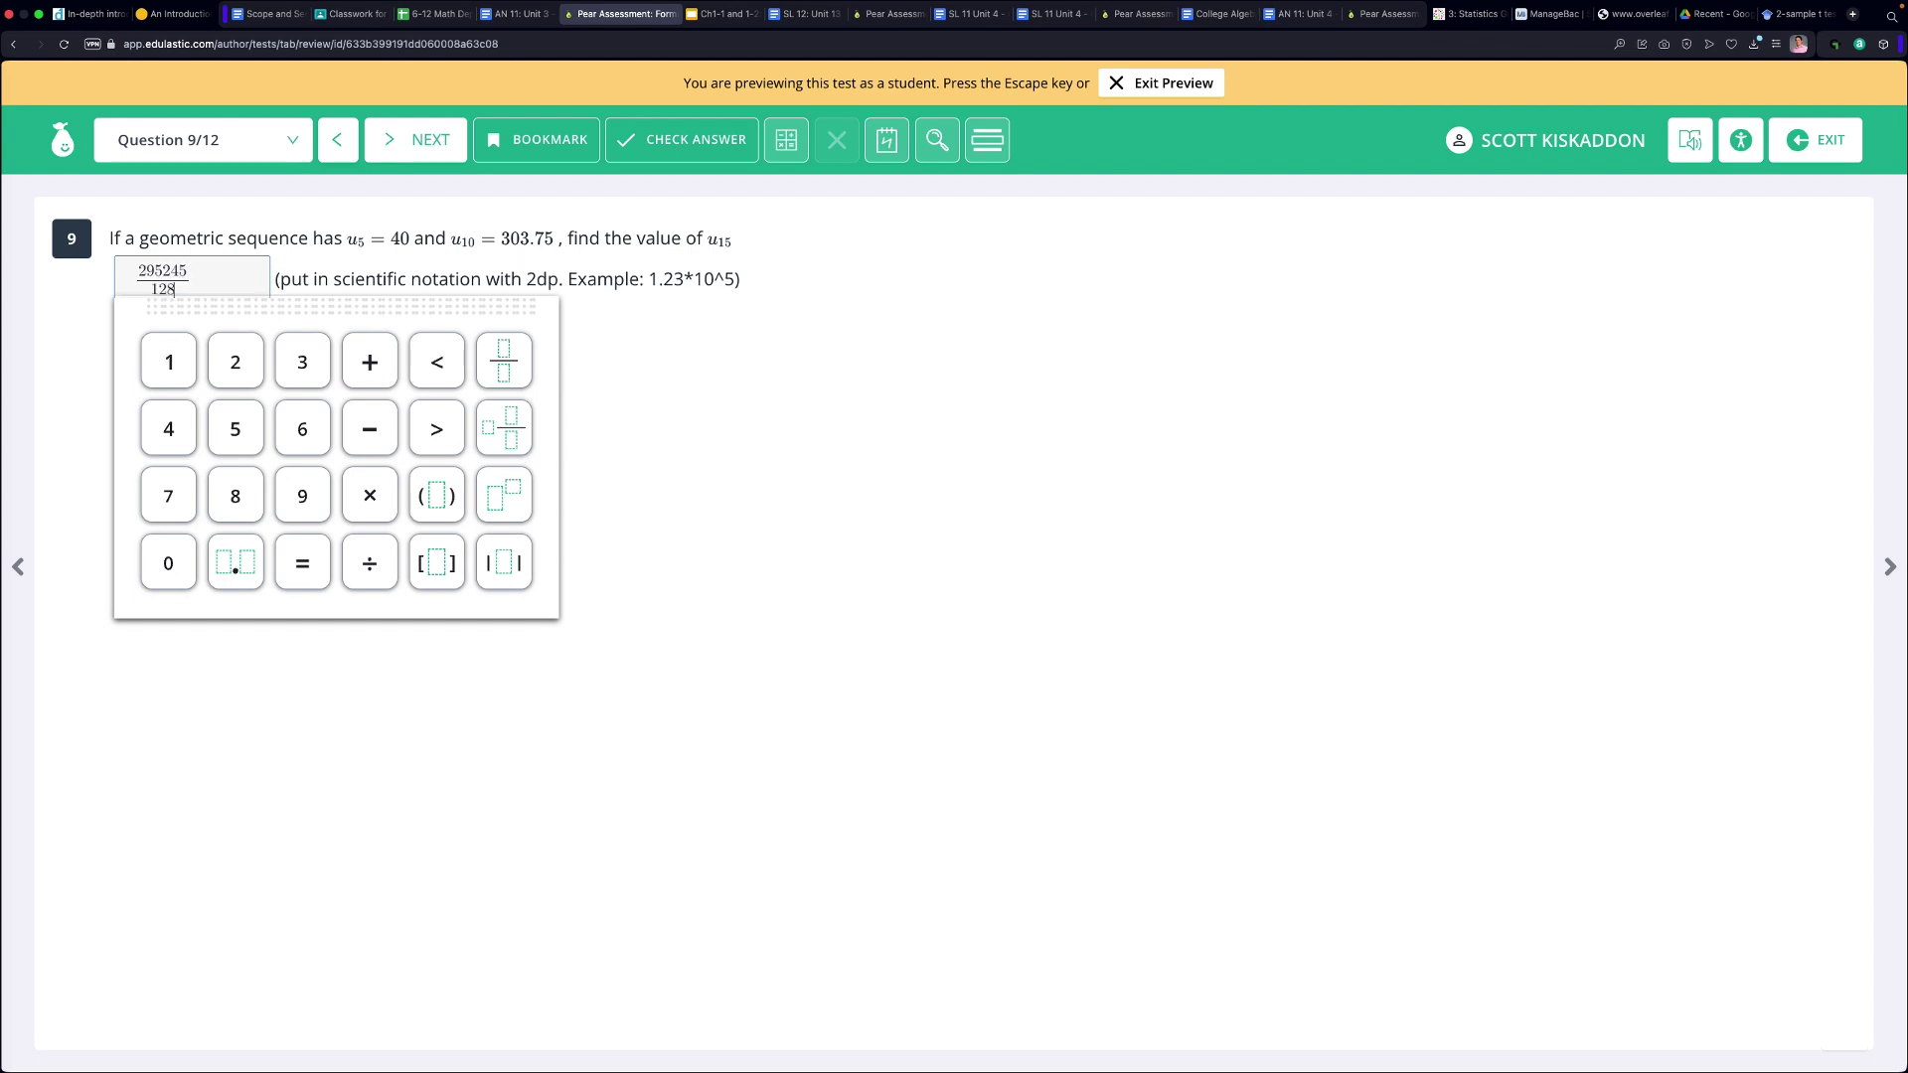
left_click(642, 132)
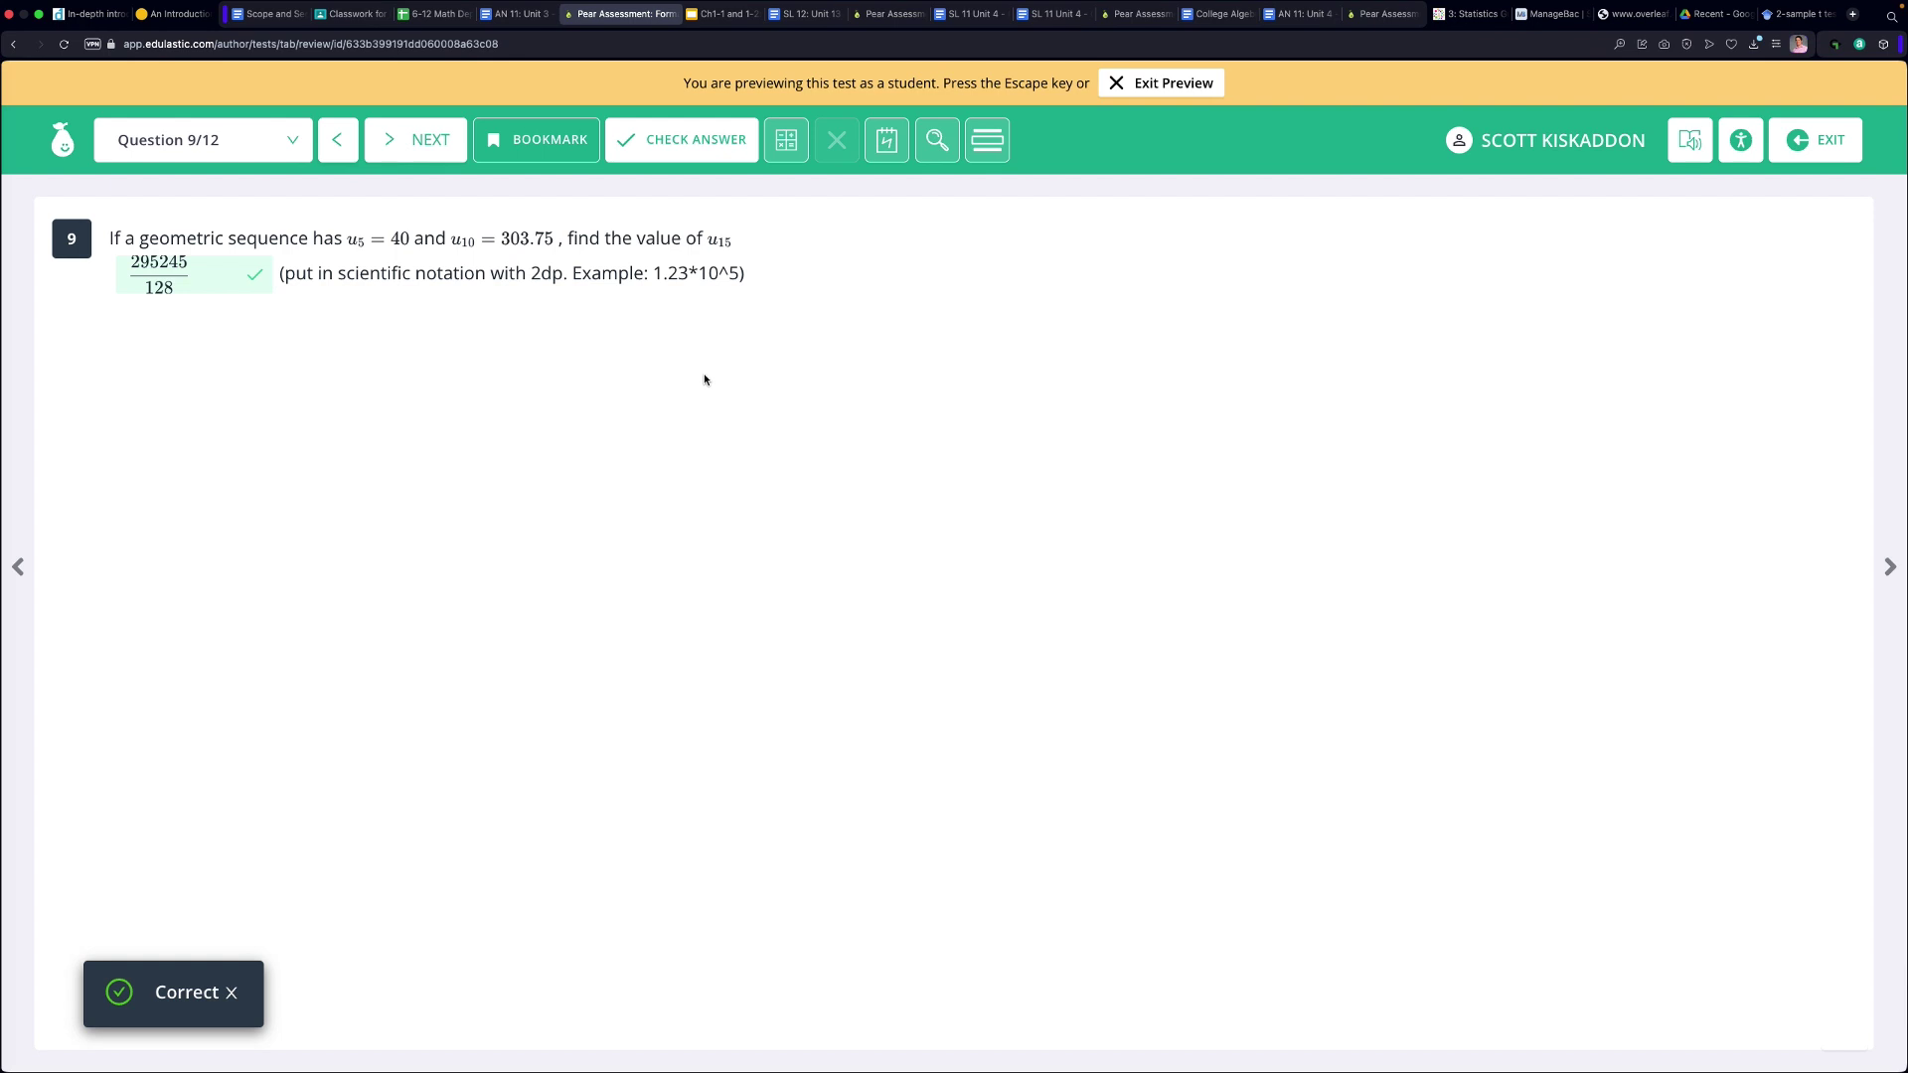
Advance through the student preview past questions 10 and 11 to question 12 on bacteria growth.
left_click(432, 149)
left_click(433, 151)
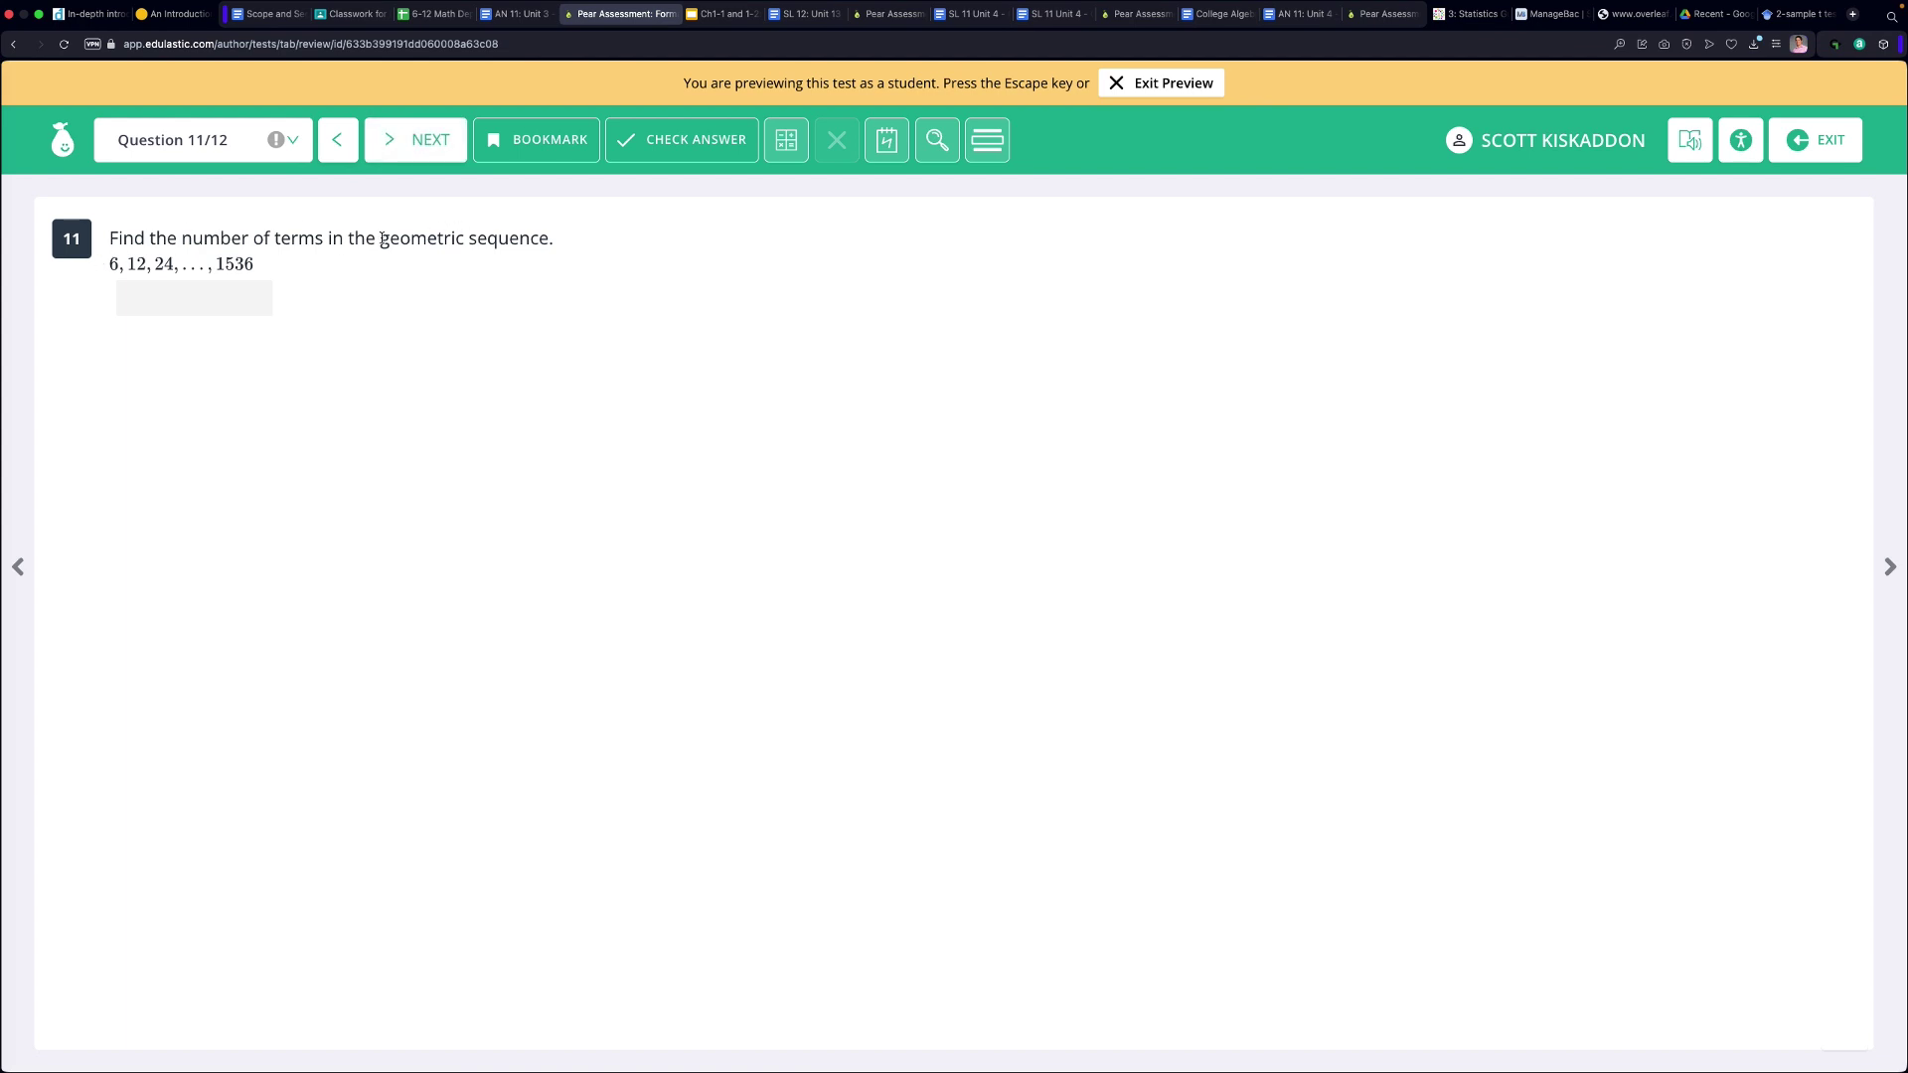
double_click(235, 263)
left_click(418, 139)
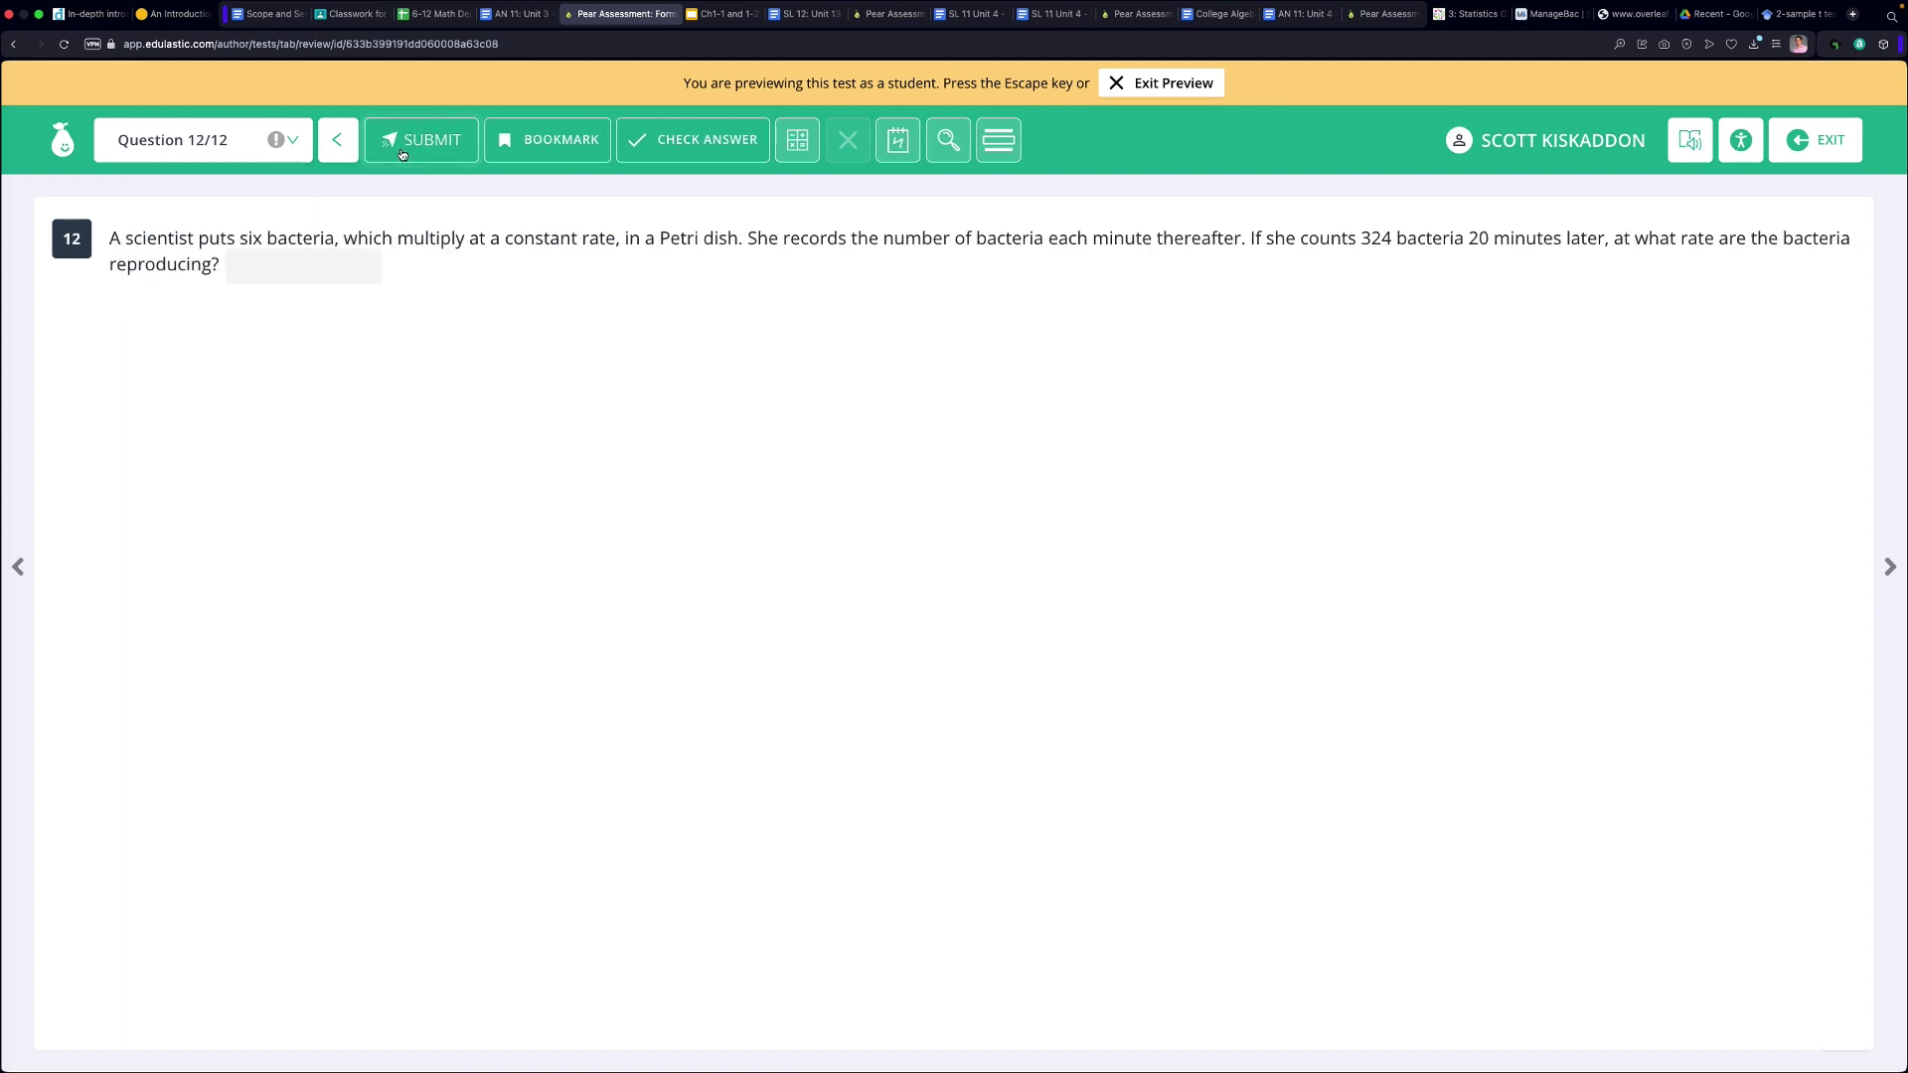